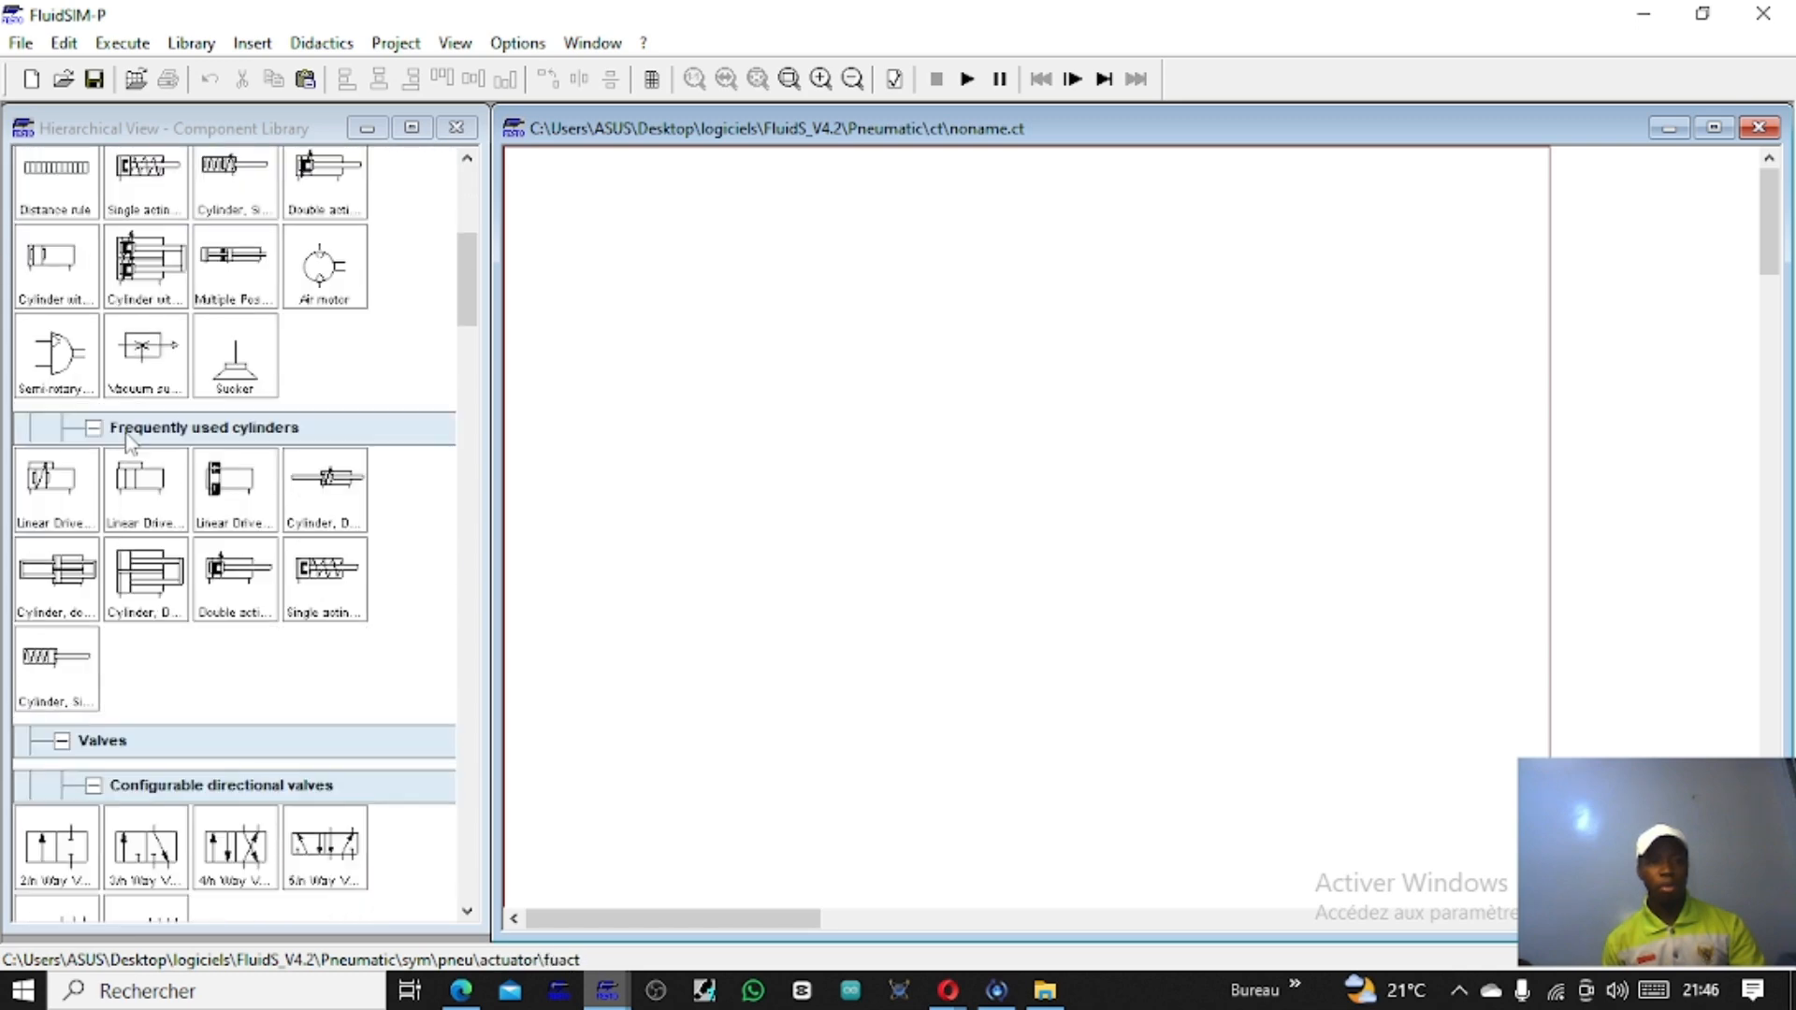
Step: Place a compressor in the lower part of the empty circuit and an air service unit below and left of it
scroll(164, 354, up, 5)
drag(140, 318, 814, 641)
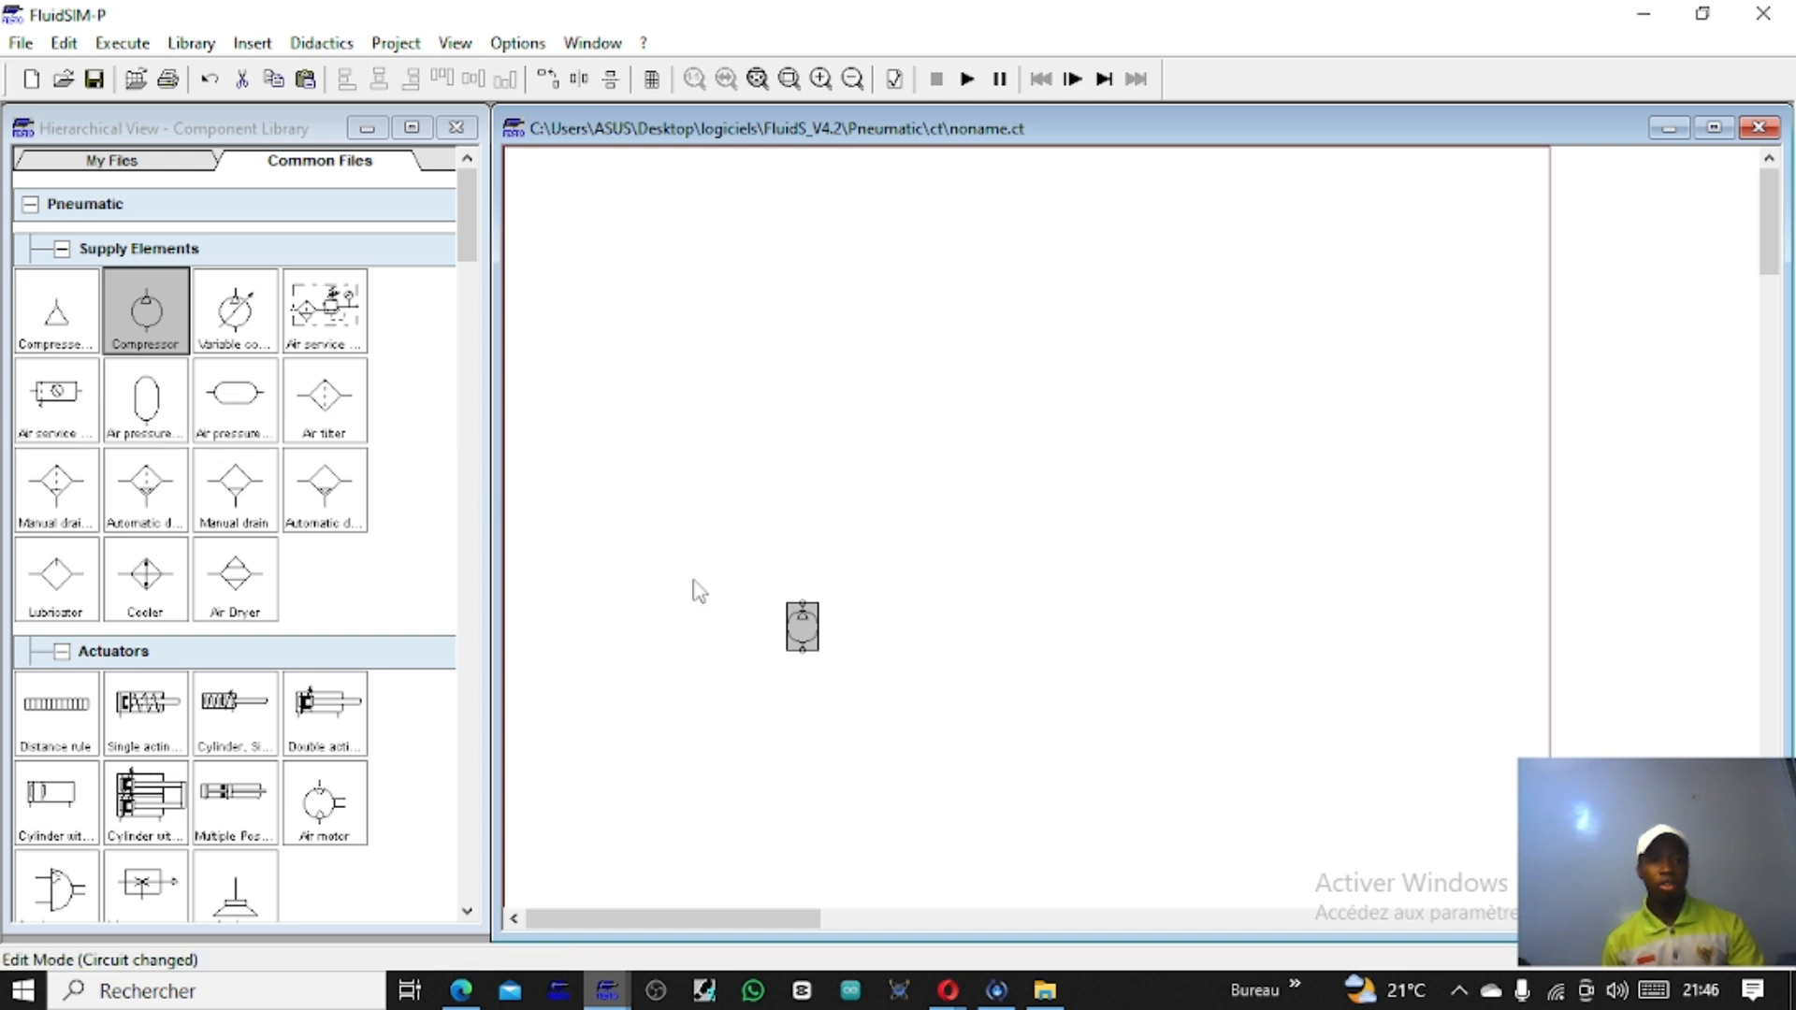
right_click(811, 643)
click(678, 530)
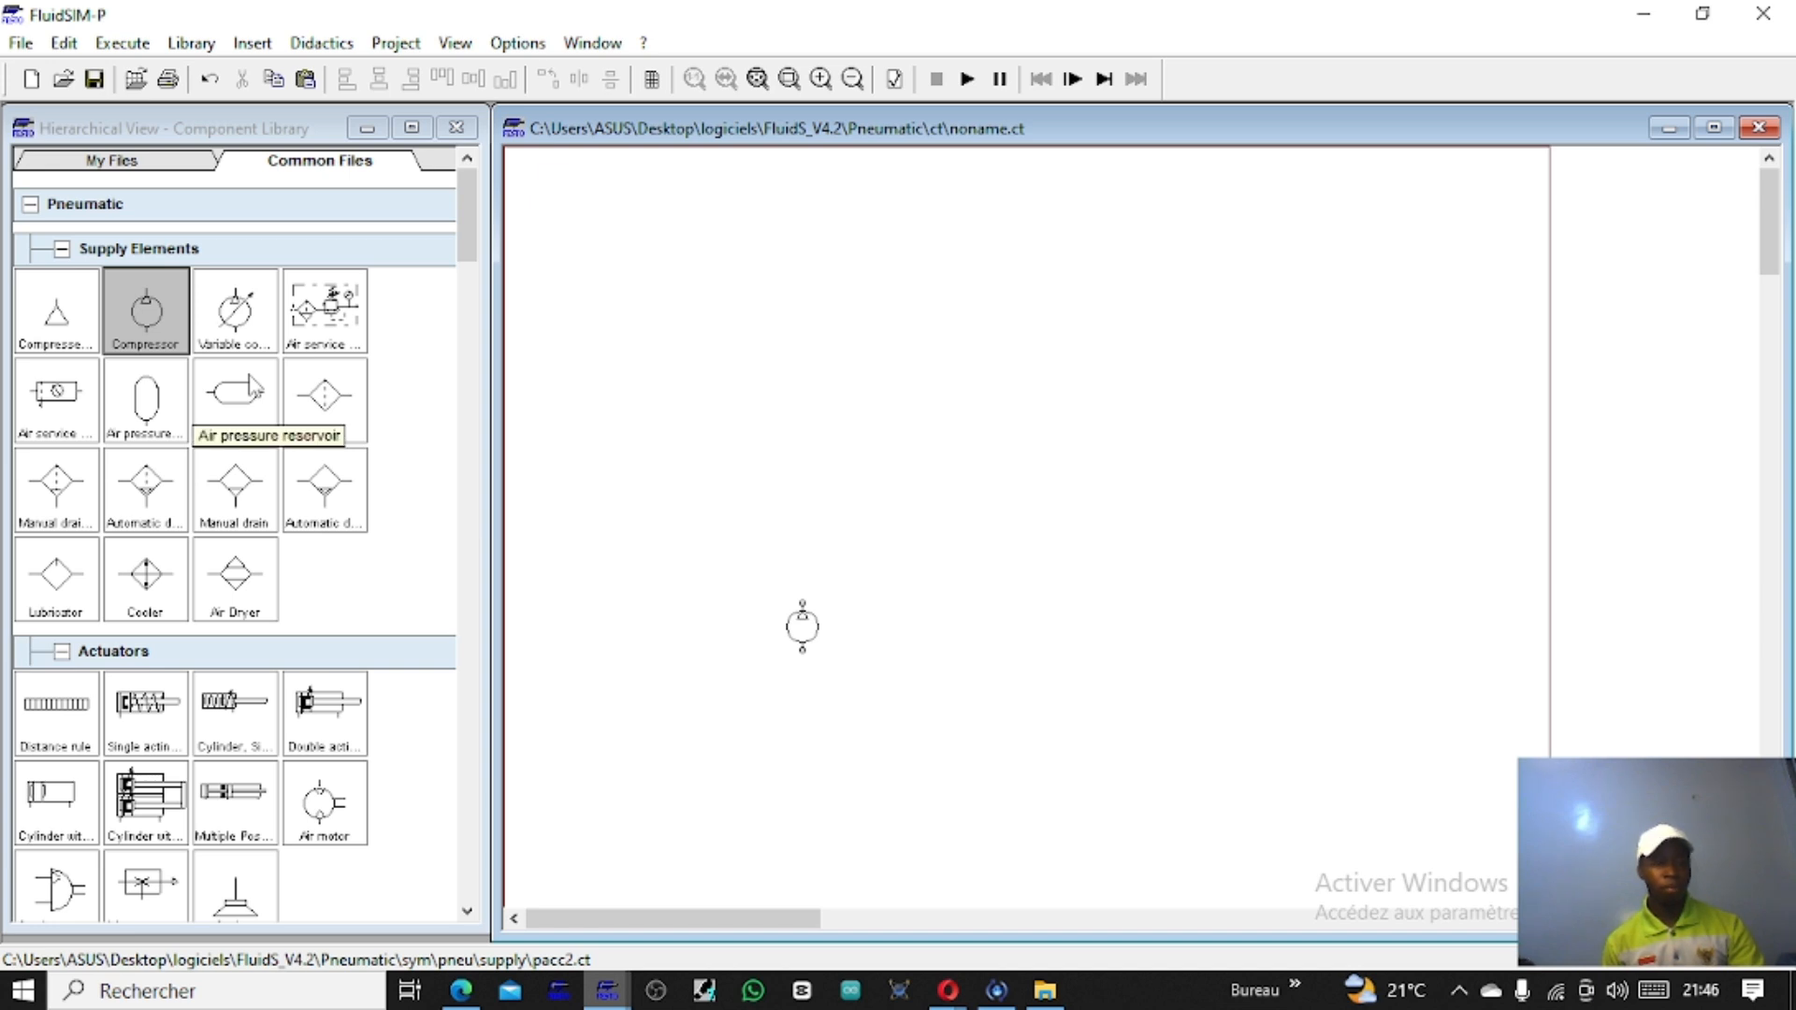
drag(56, 395, 689, 731)
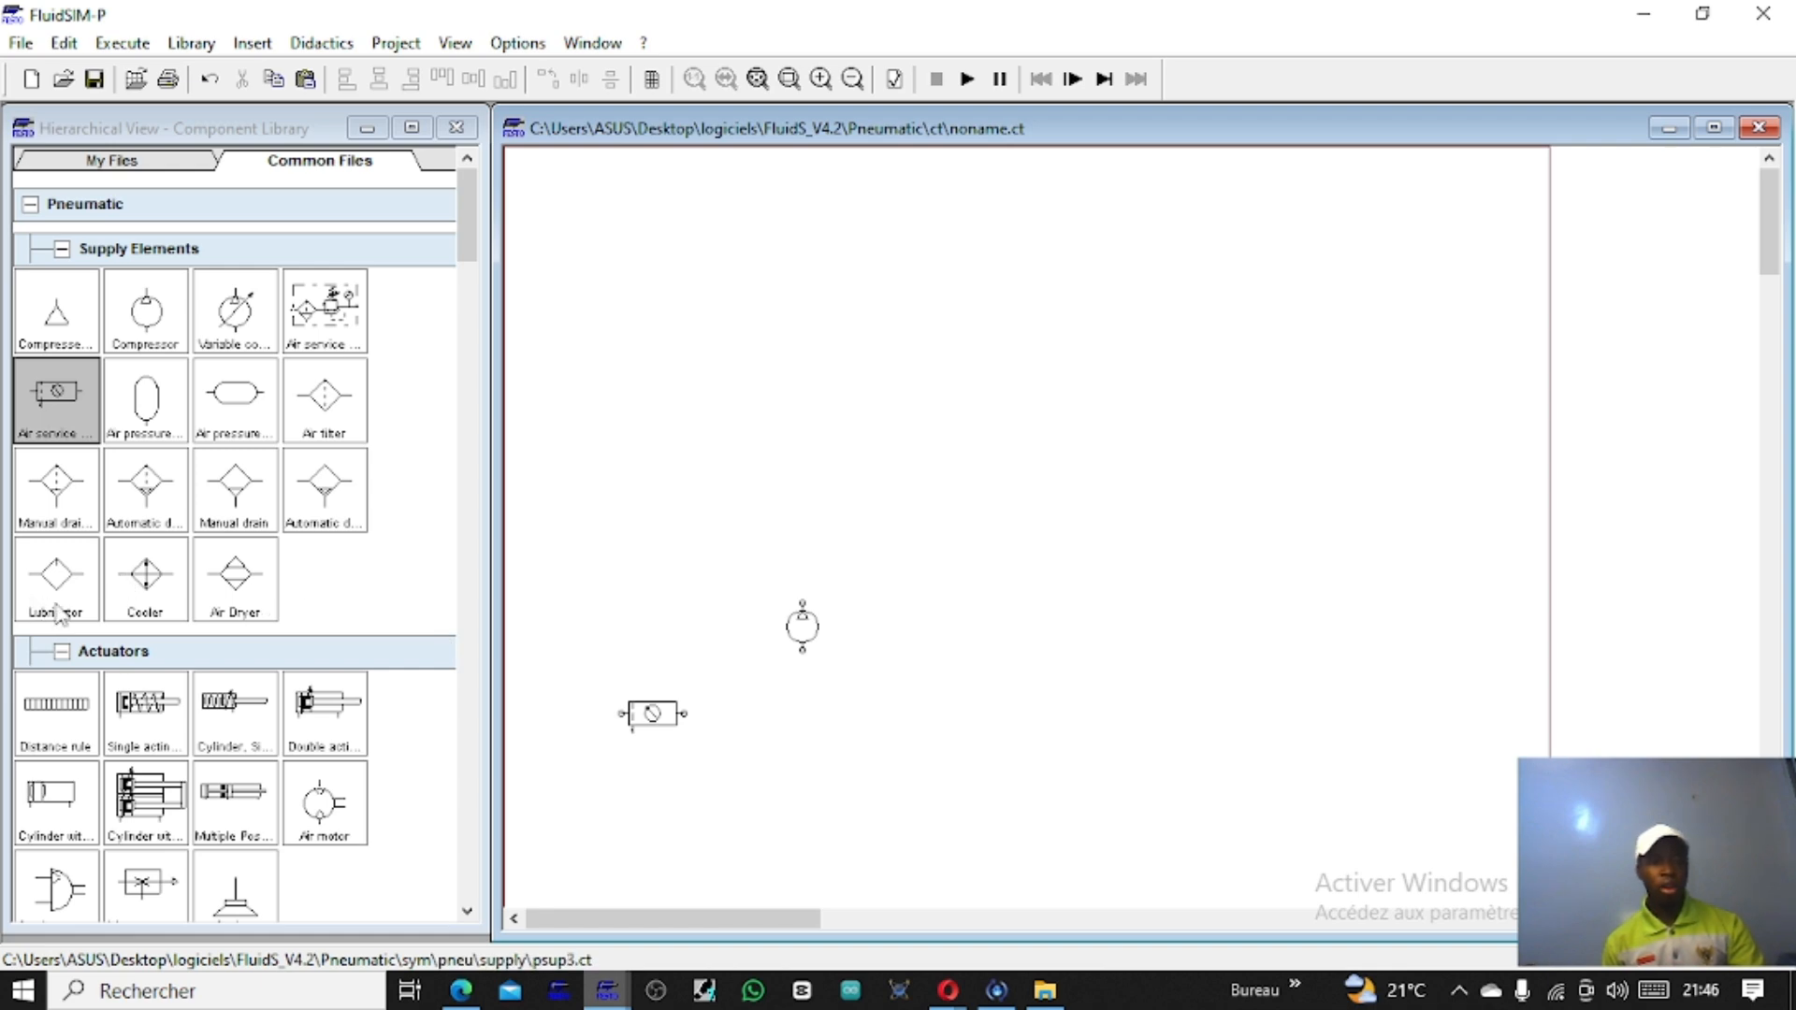
Step: Add a double acting cylinder near the top of the circuit and a distance rule above its piston rod
scroll(98, 598, down, 3)
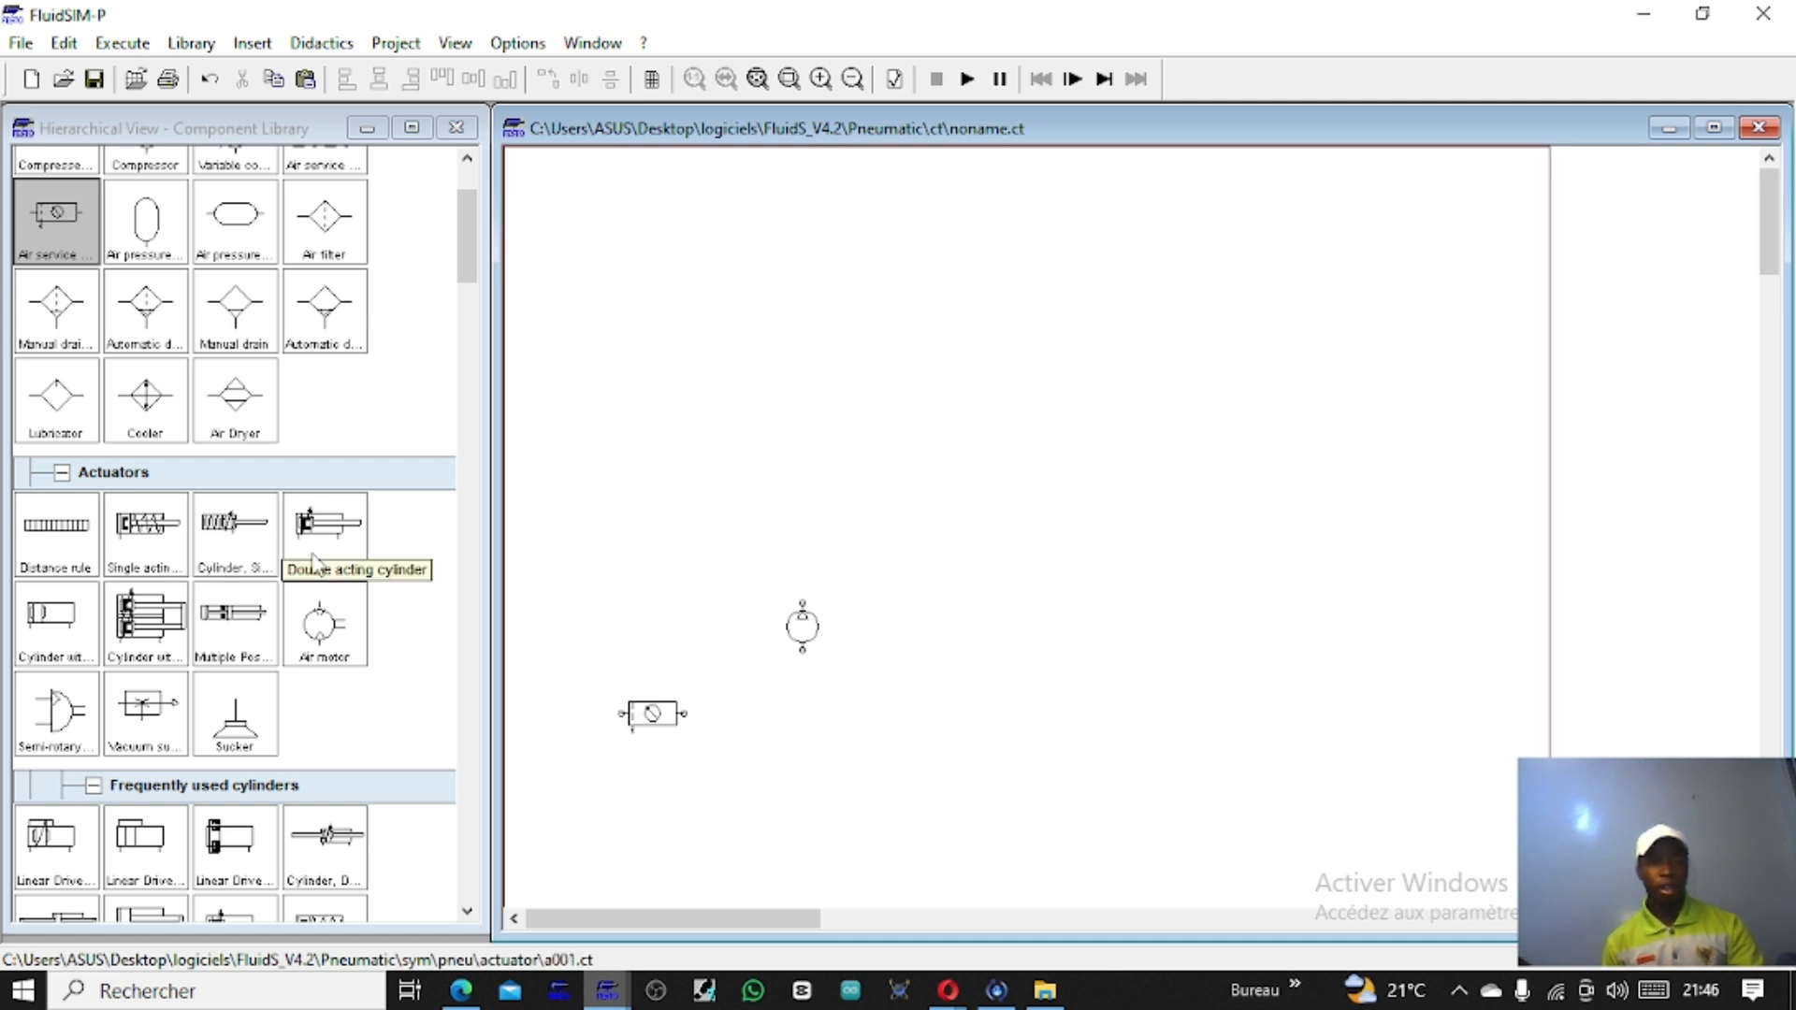
drag(315, 562, 735, 307)
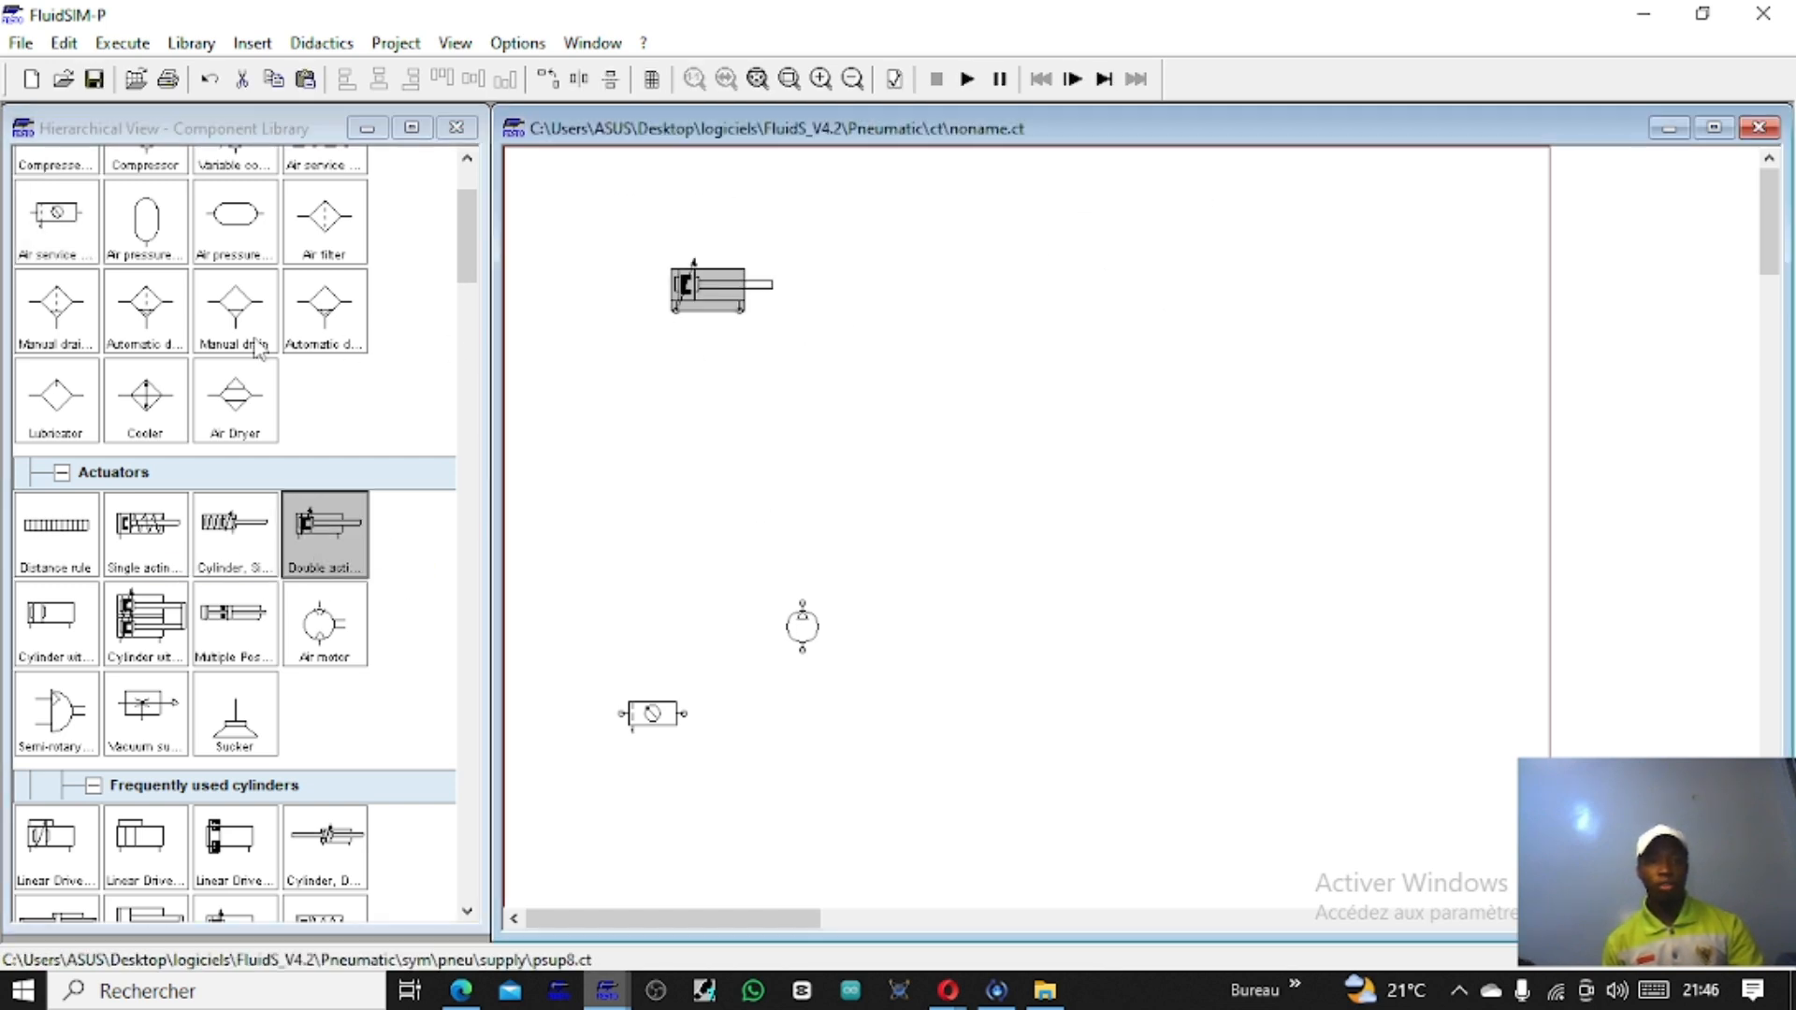
drag(58, 528, 838, 249)
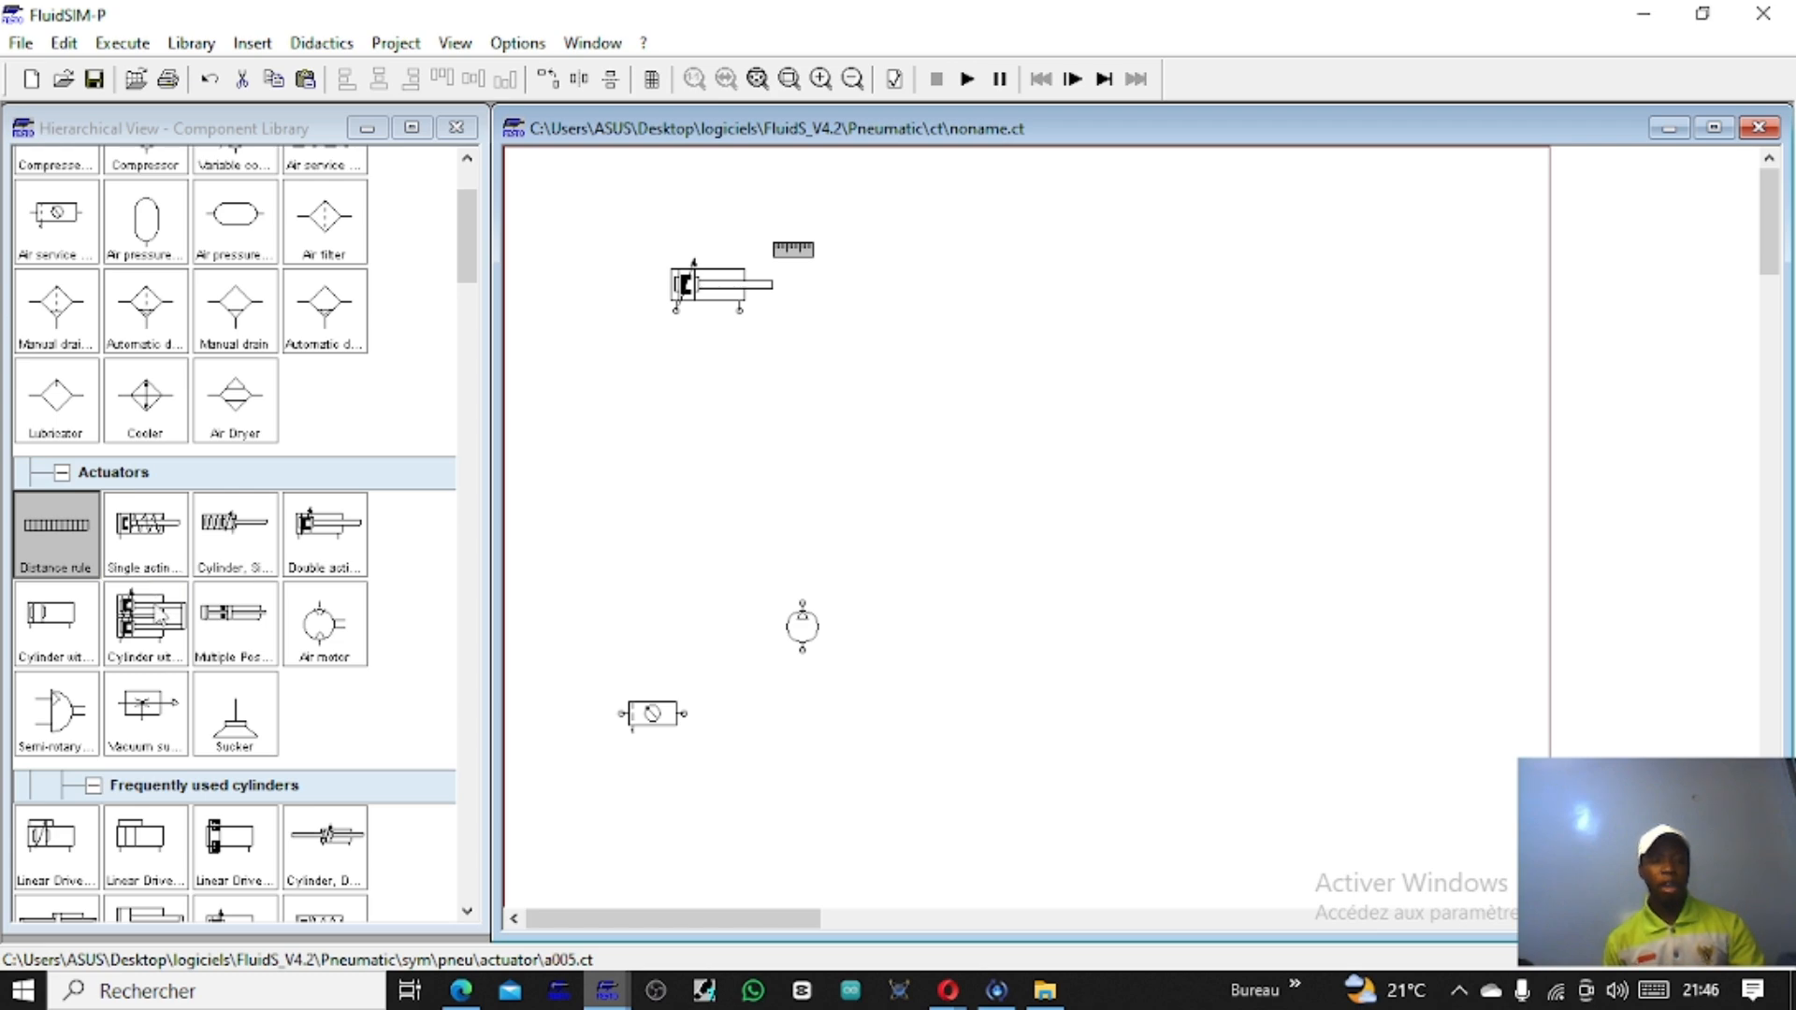
Step: Place a 4/n way valve between the cylinder and the compressor, and shift the cylinder with its distance rule to the right
scroll(161, 615, down, 3)
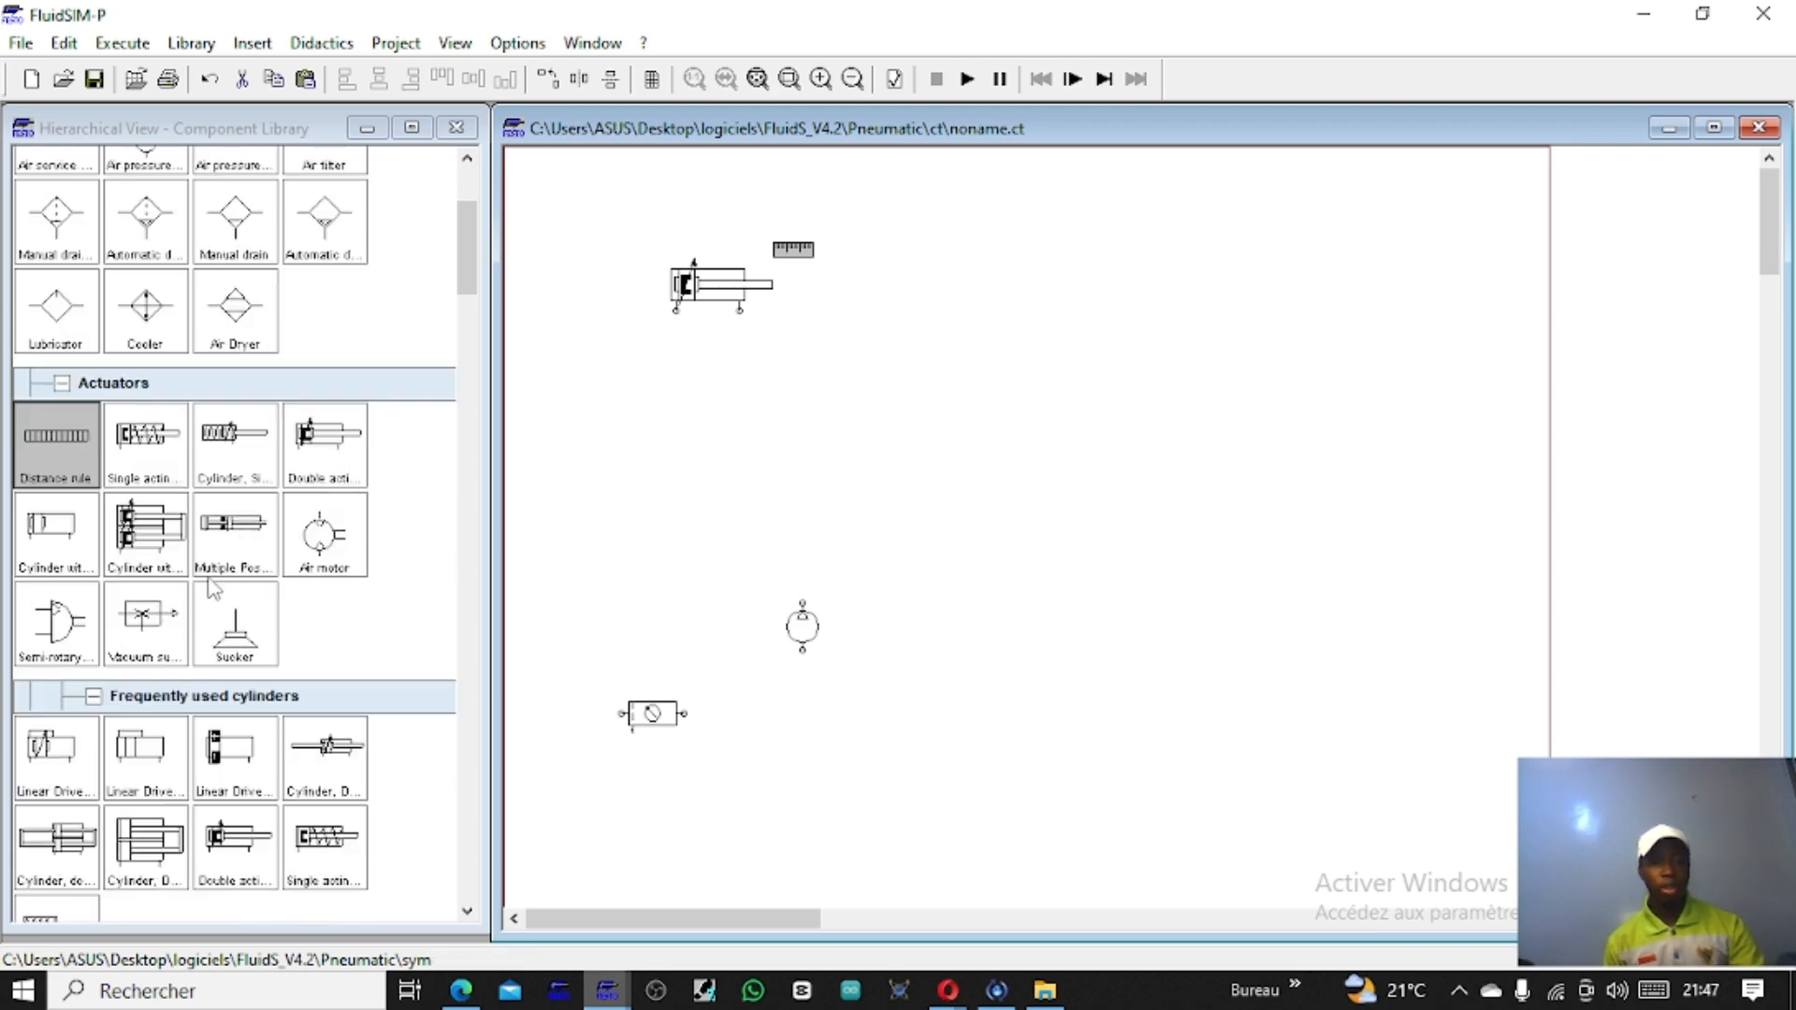
scroll(239, 547, down, 6)
drag(213, 586, 748, 413)
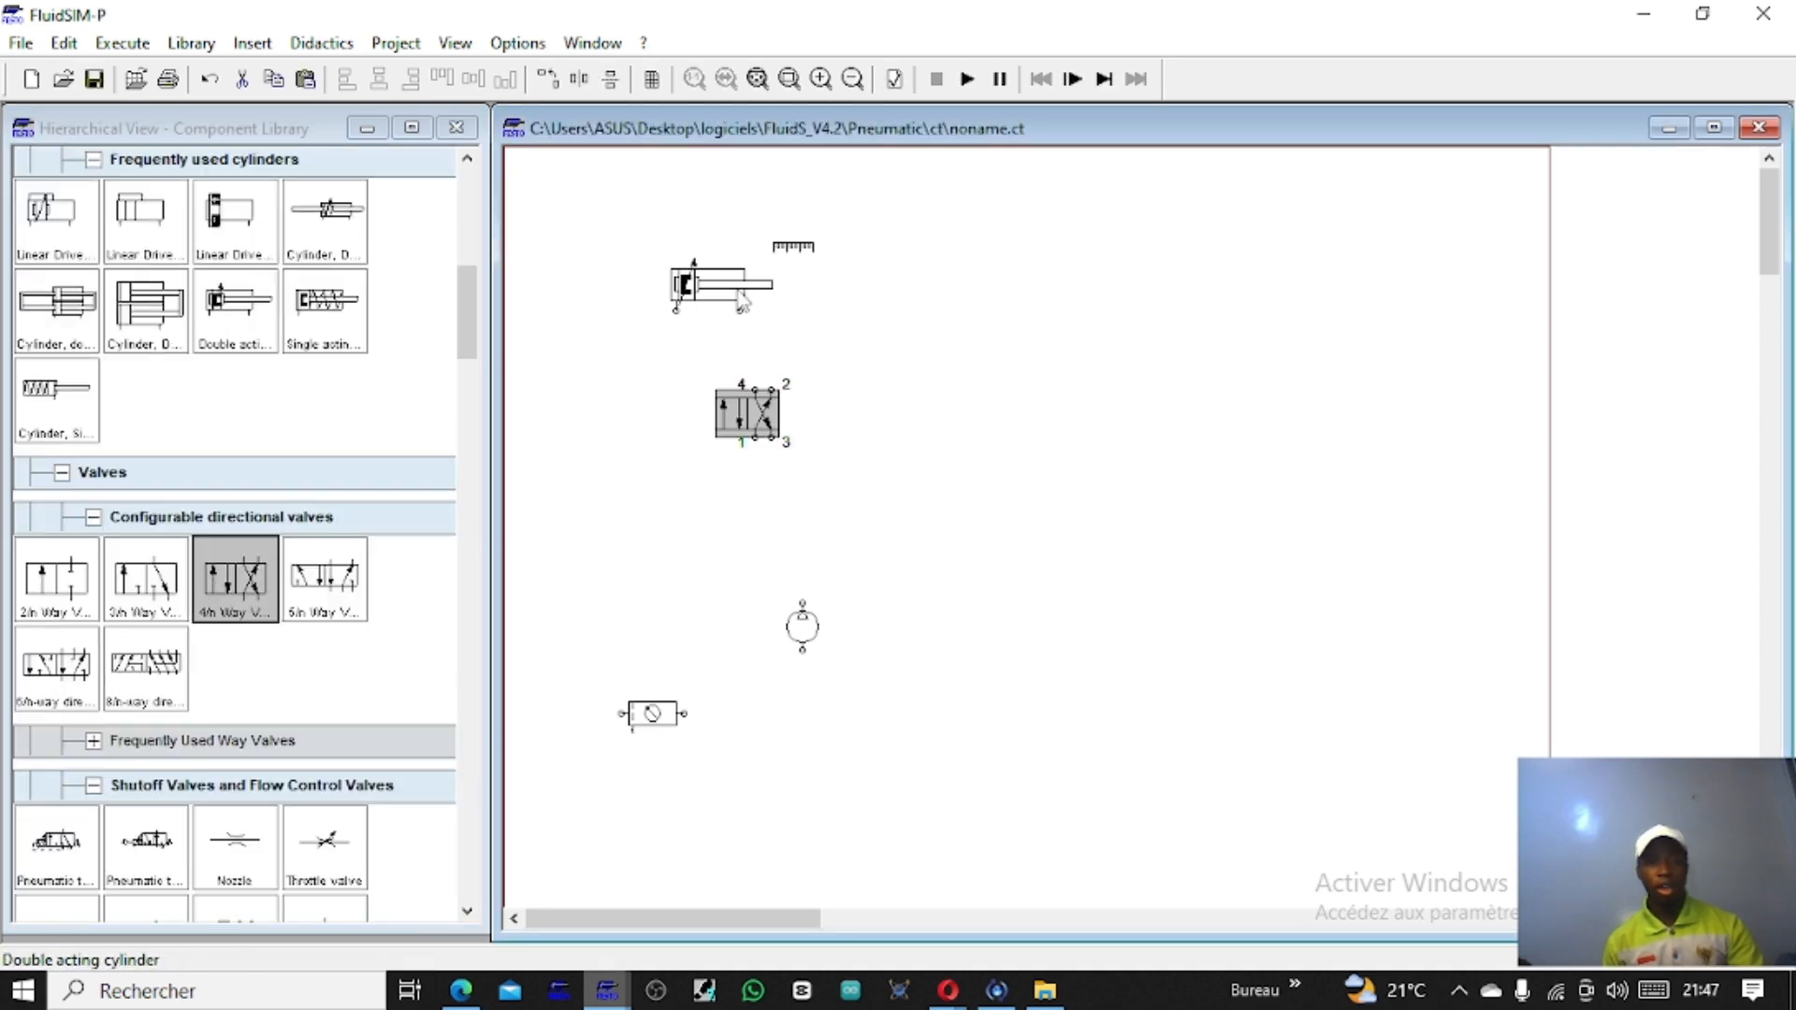
click(782, 440)
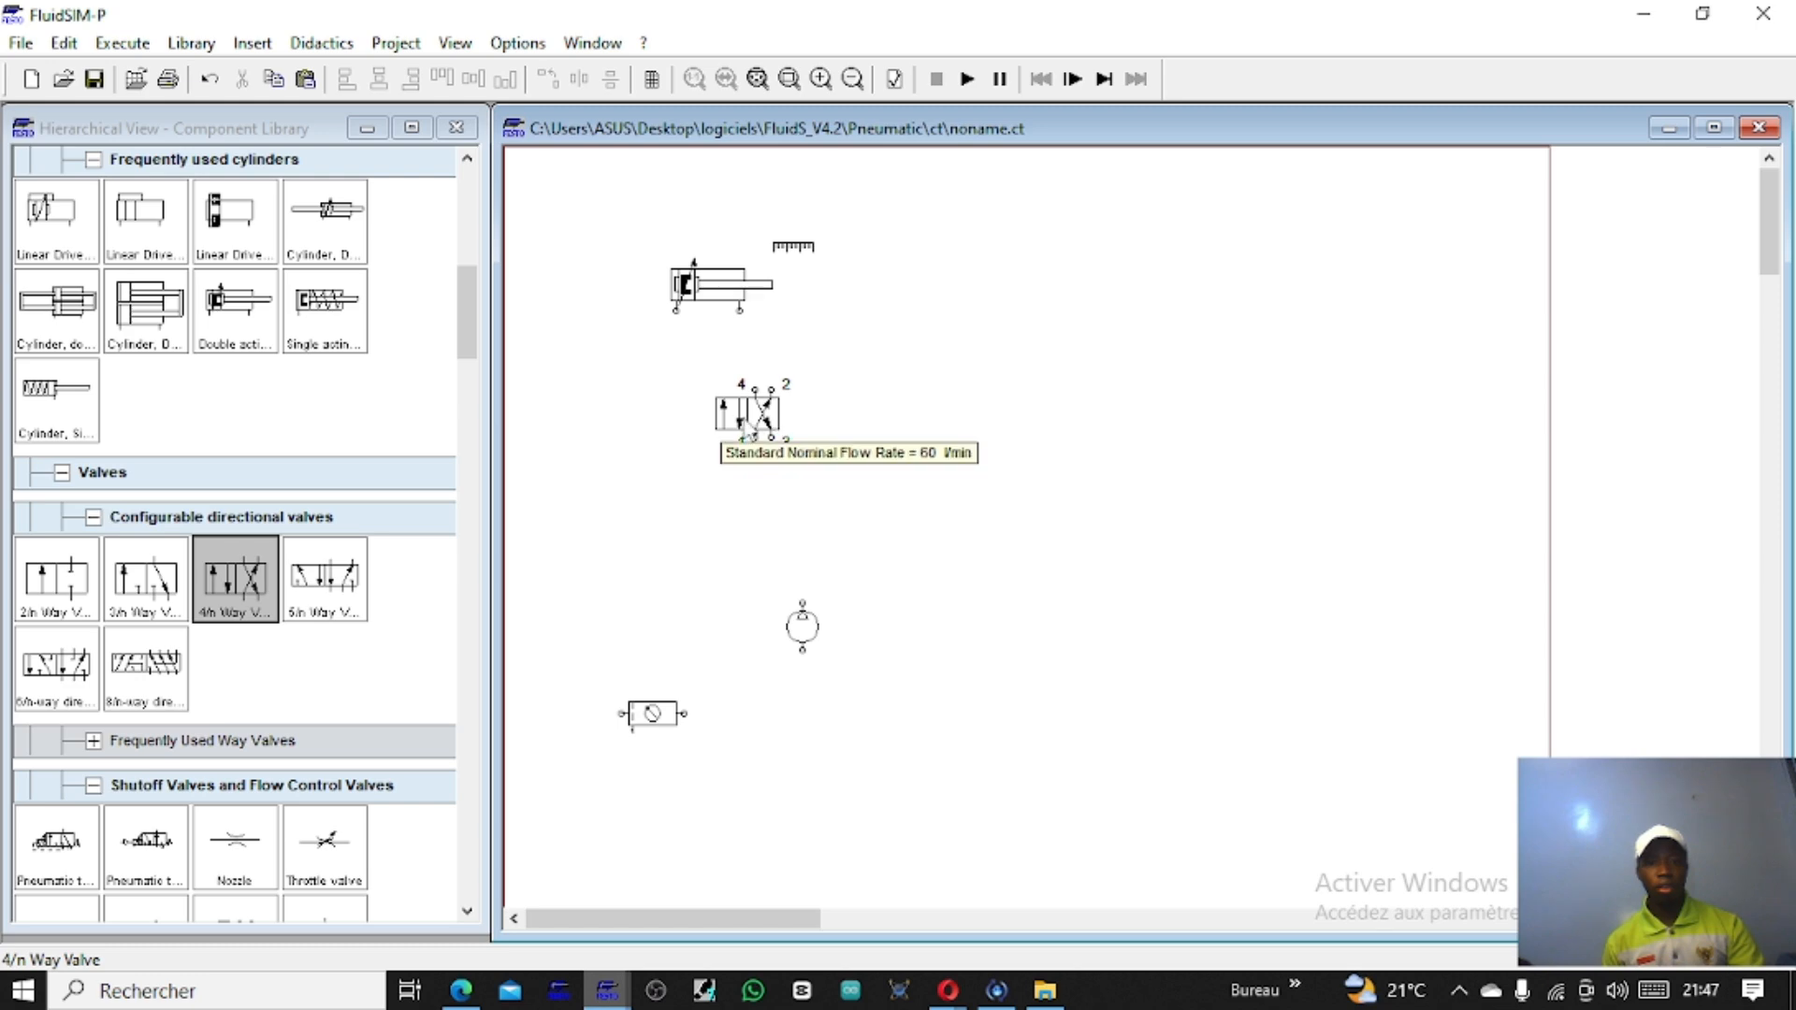
drag(776, 429, 759, 475)
click(854, 340)
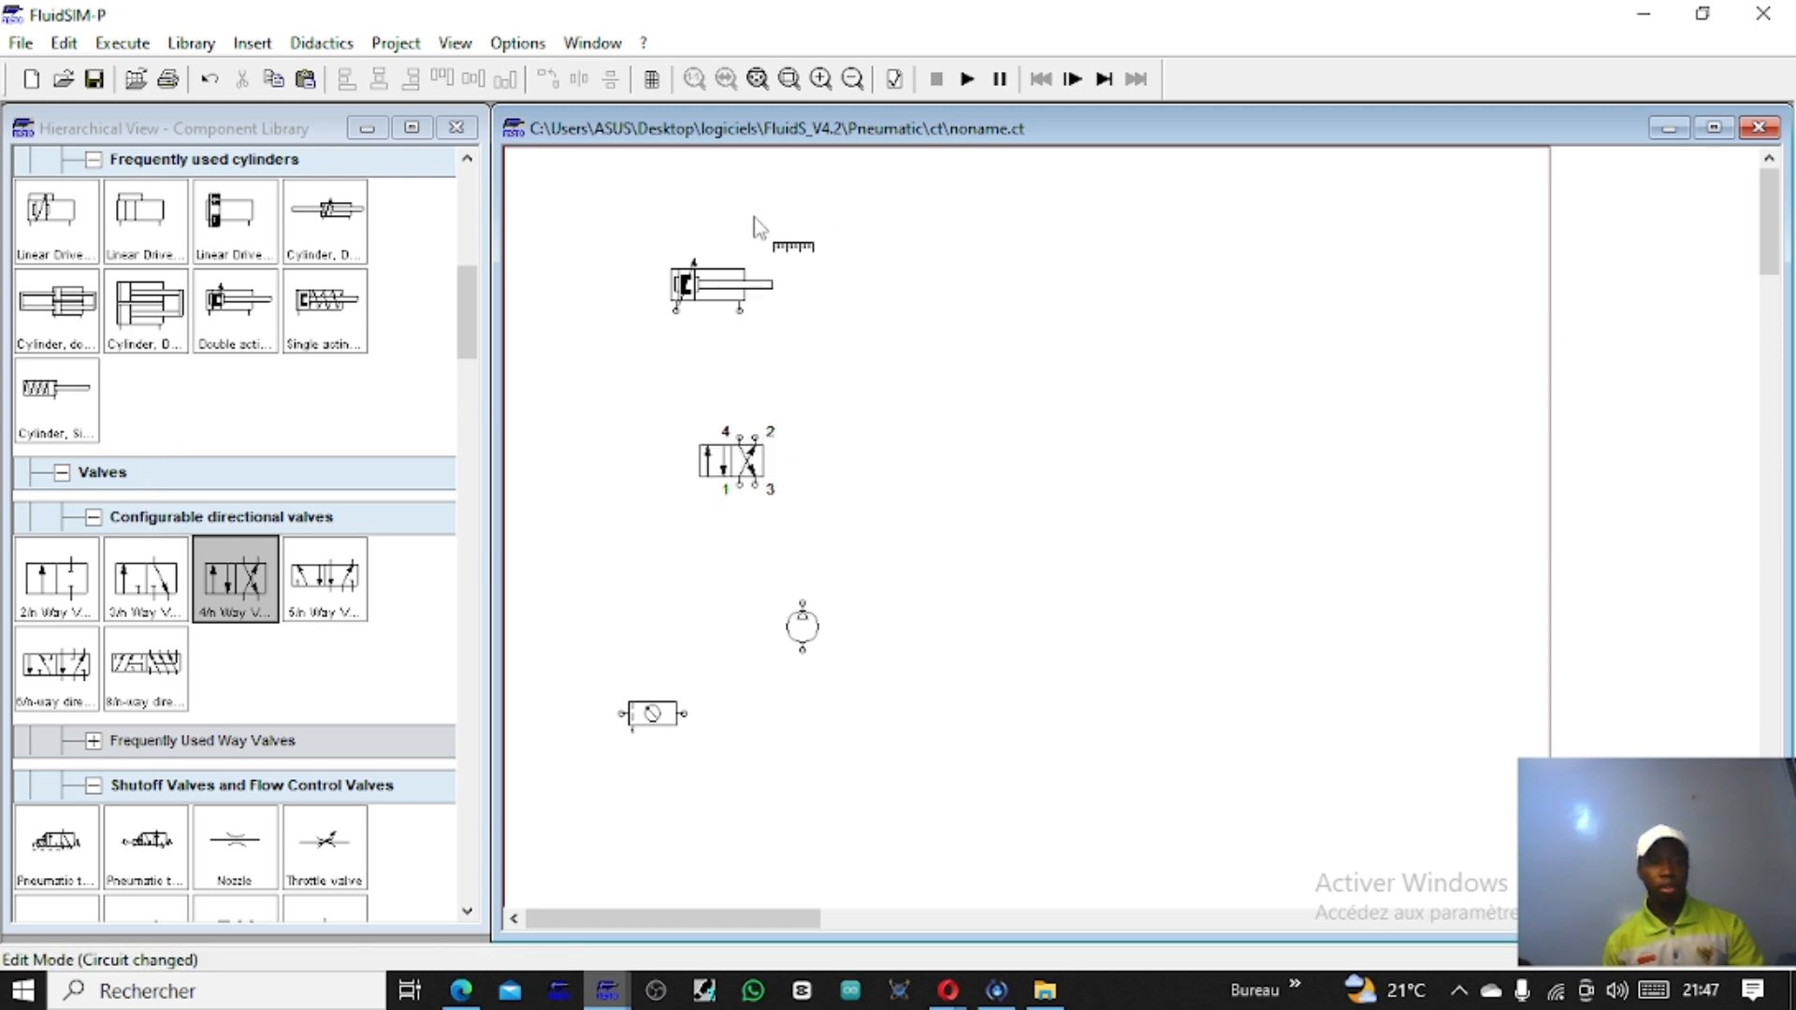
drag(712, 285, 868, 253)
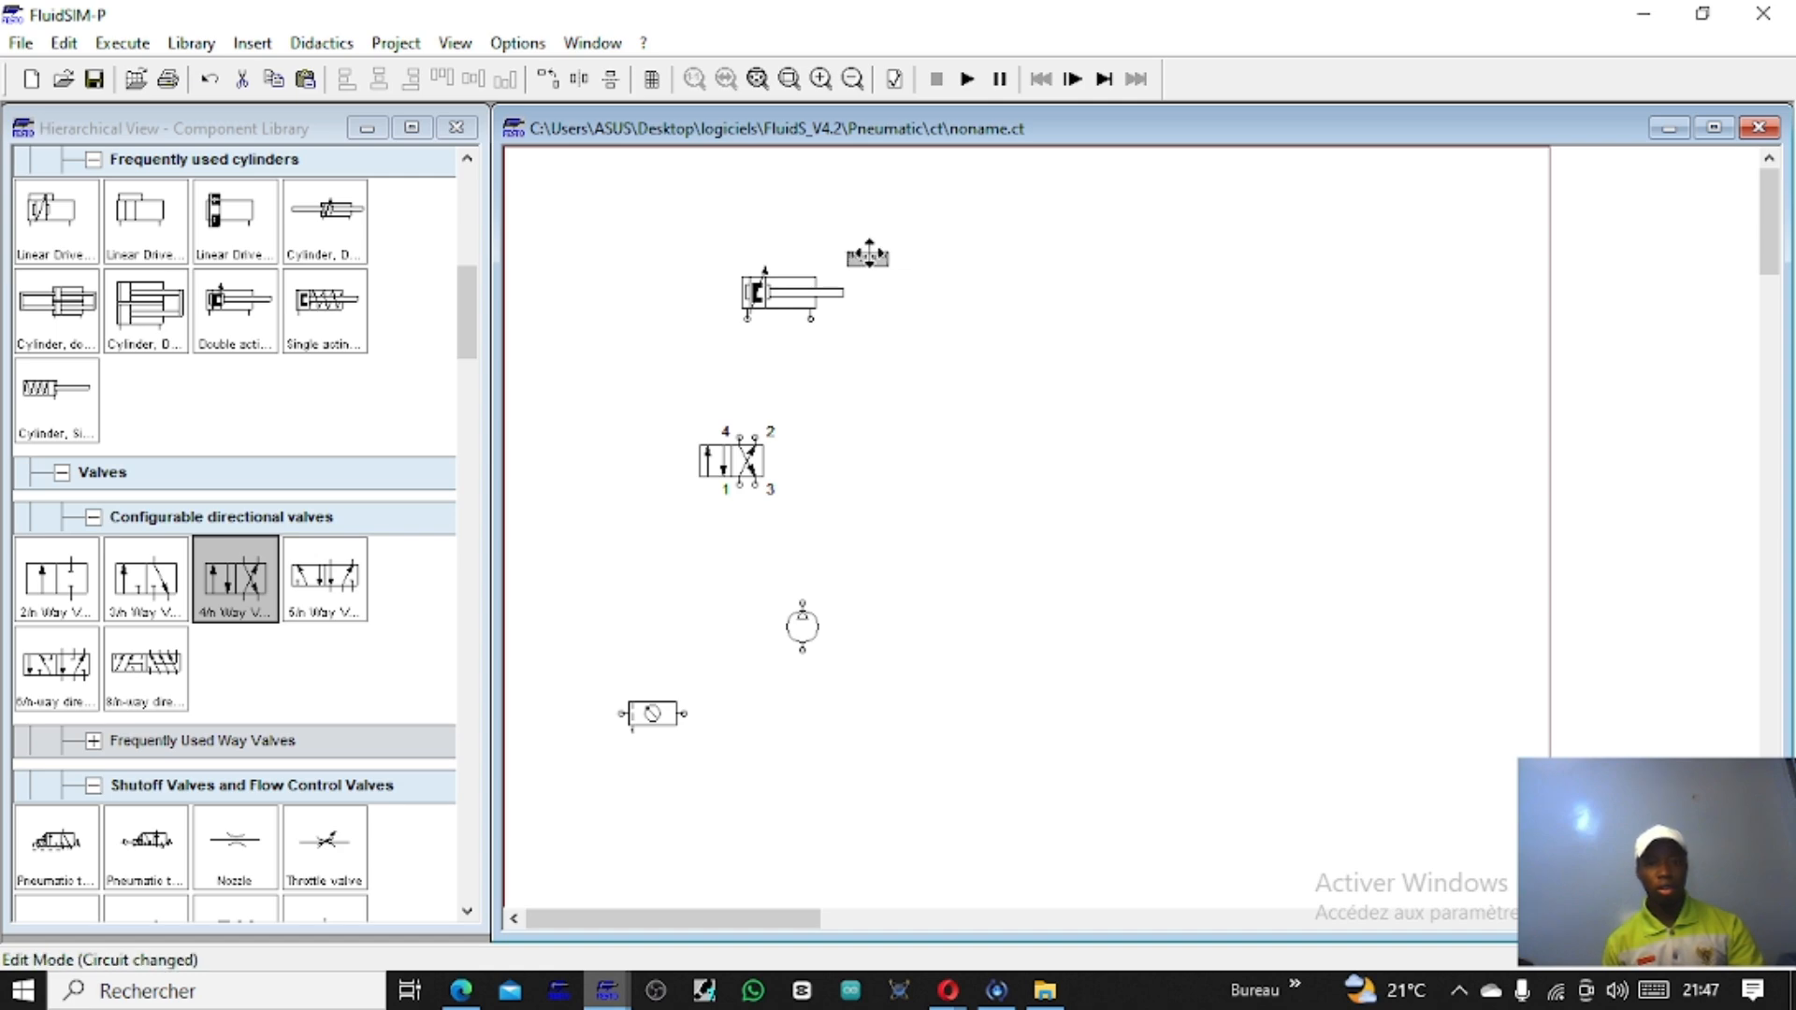
click(884, 400)
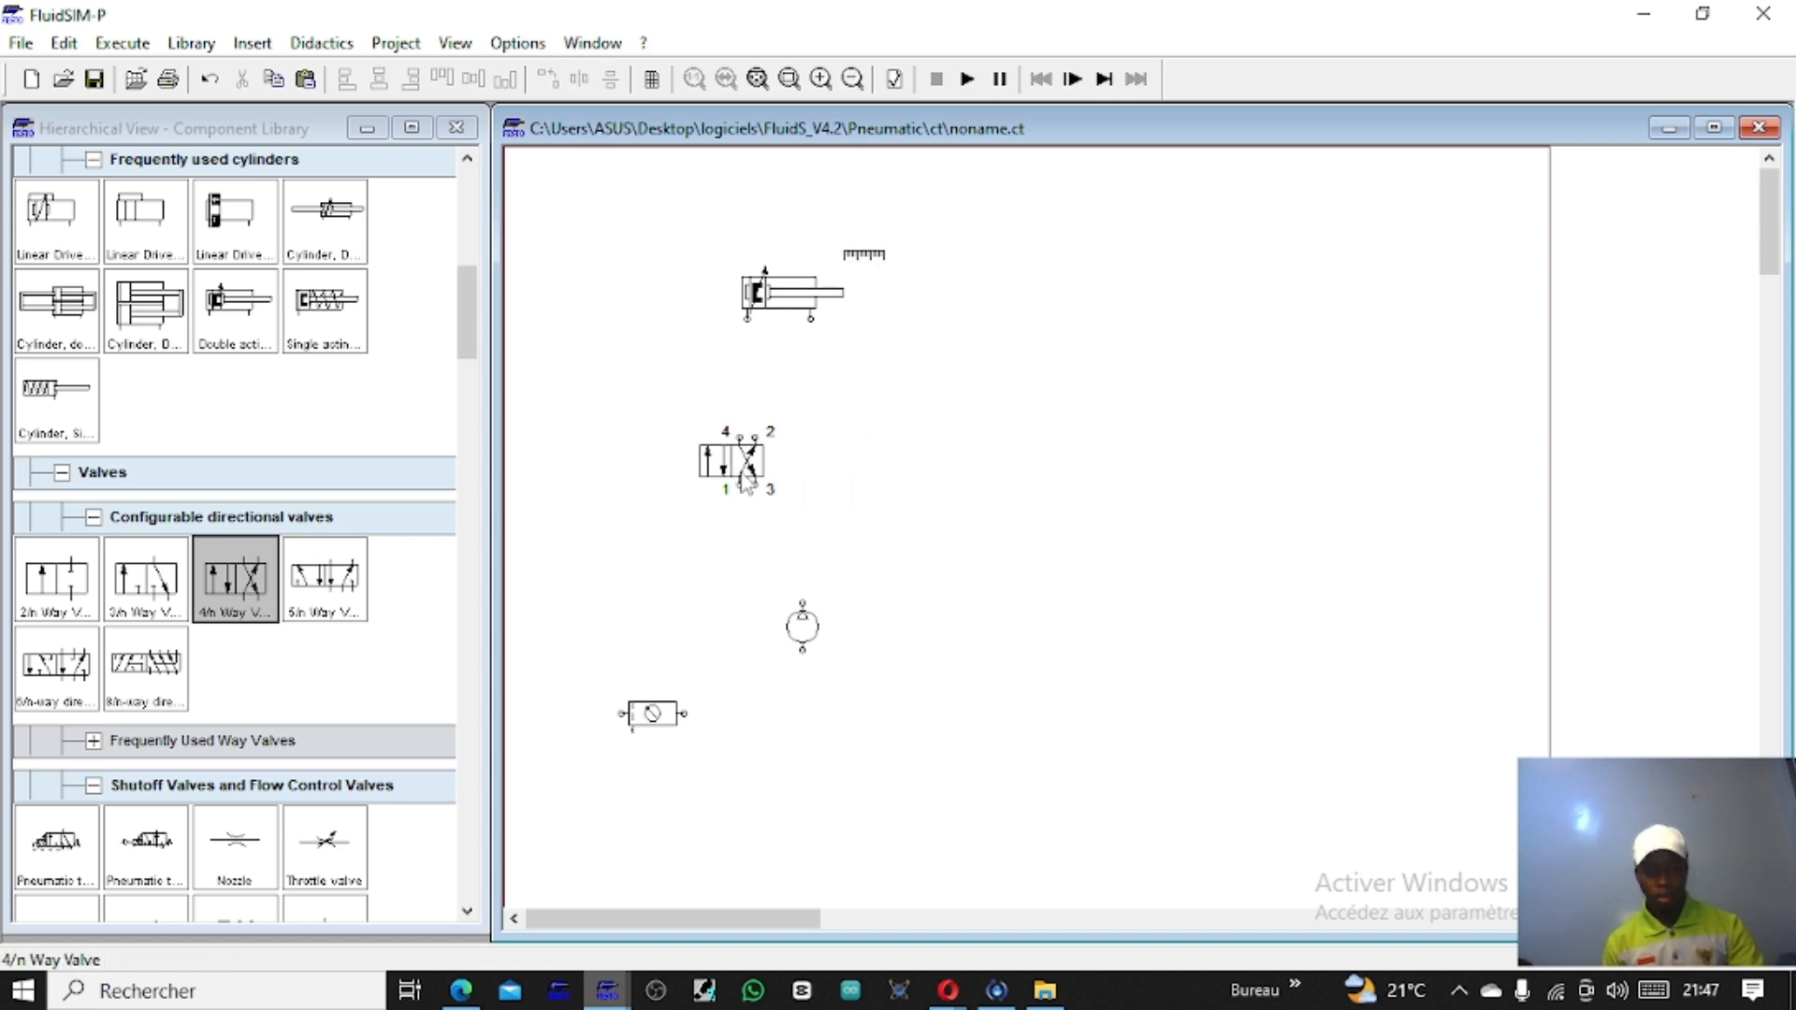
Step: Find the manometer among the measuring instruments and place it in the circuit left of the cylinder
scroll(192, 541, down, 5)
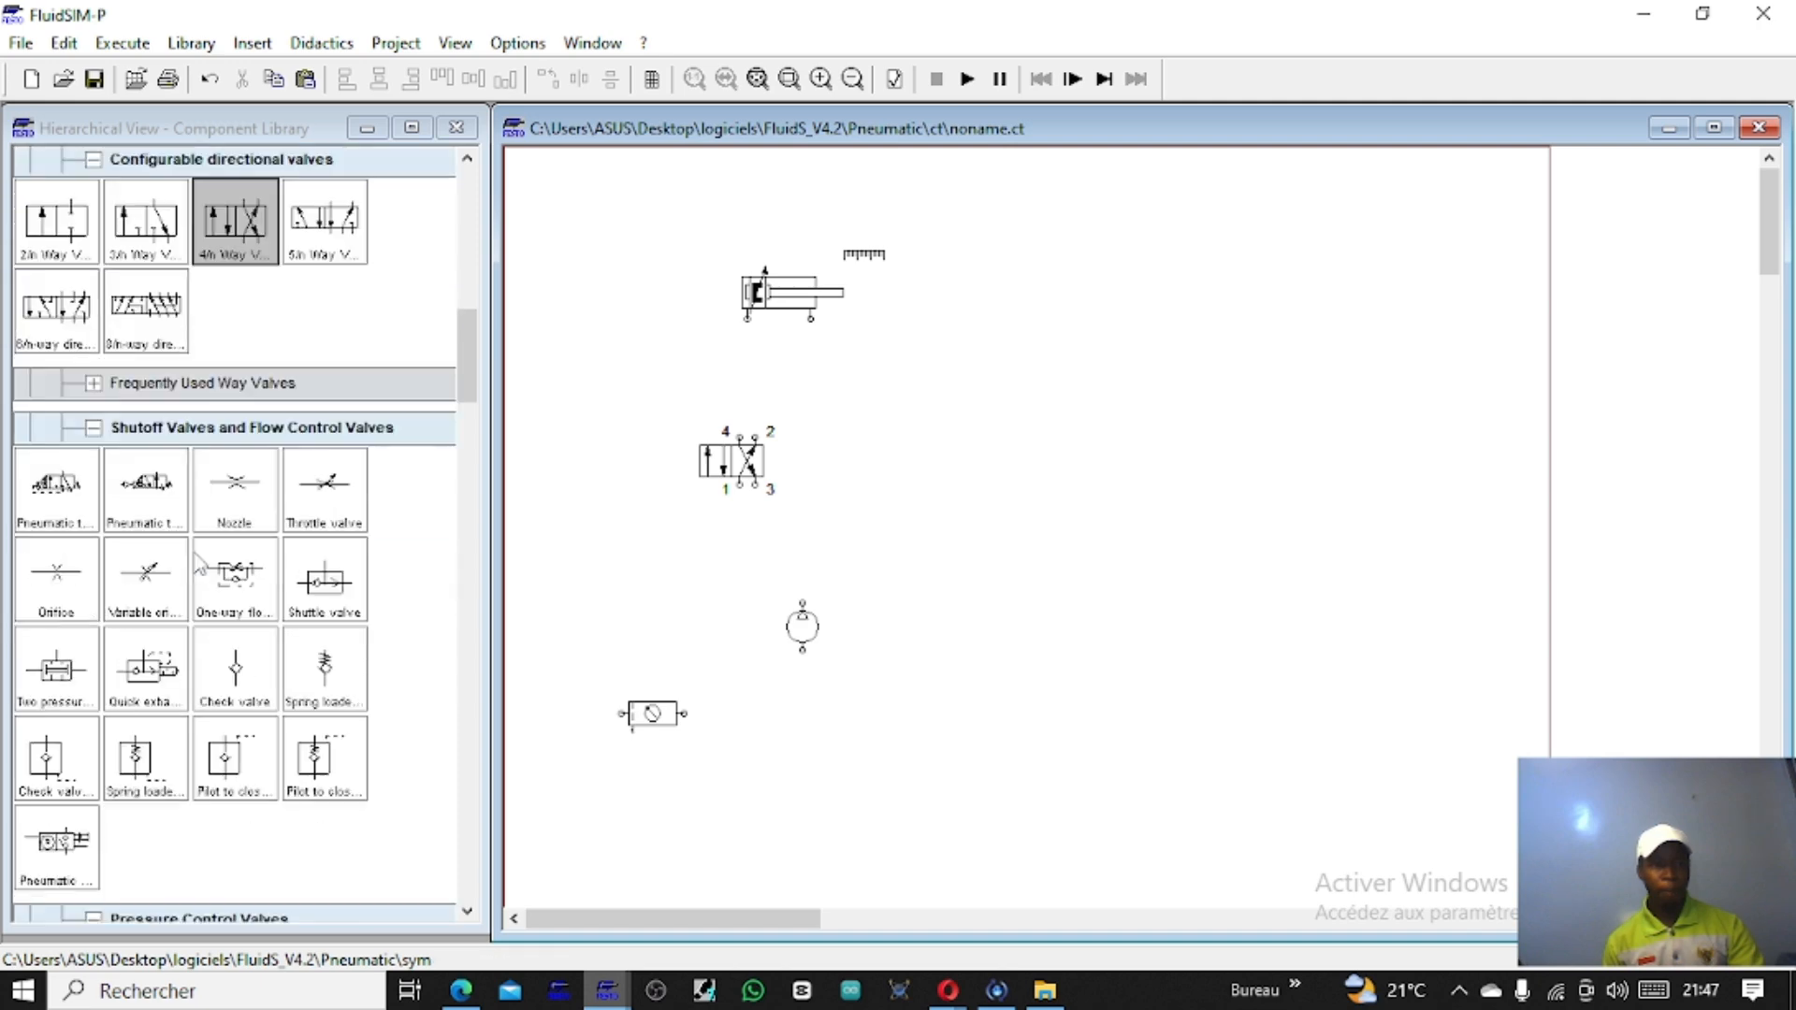
scroll(199, 561, down, 4)
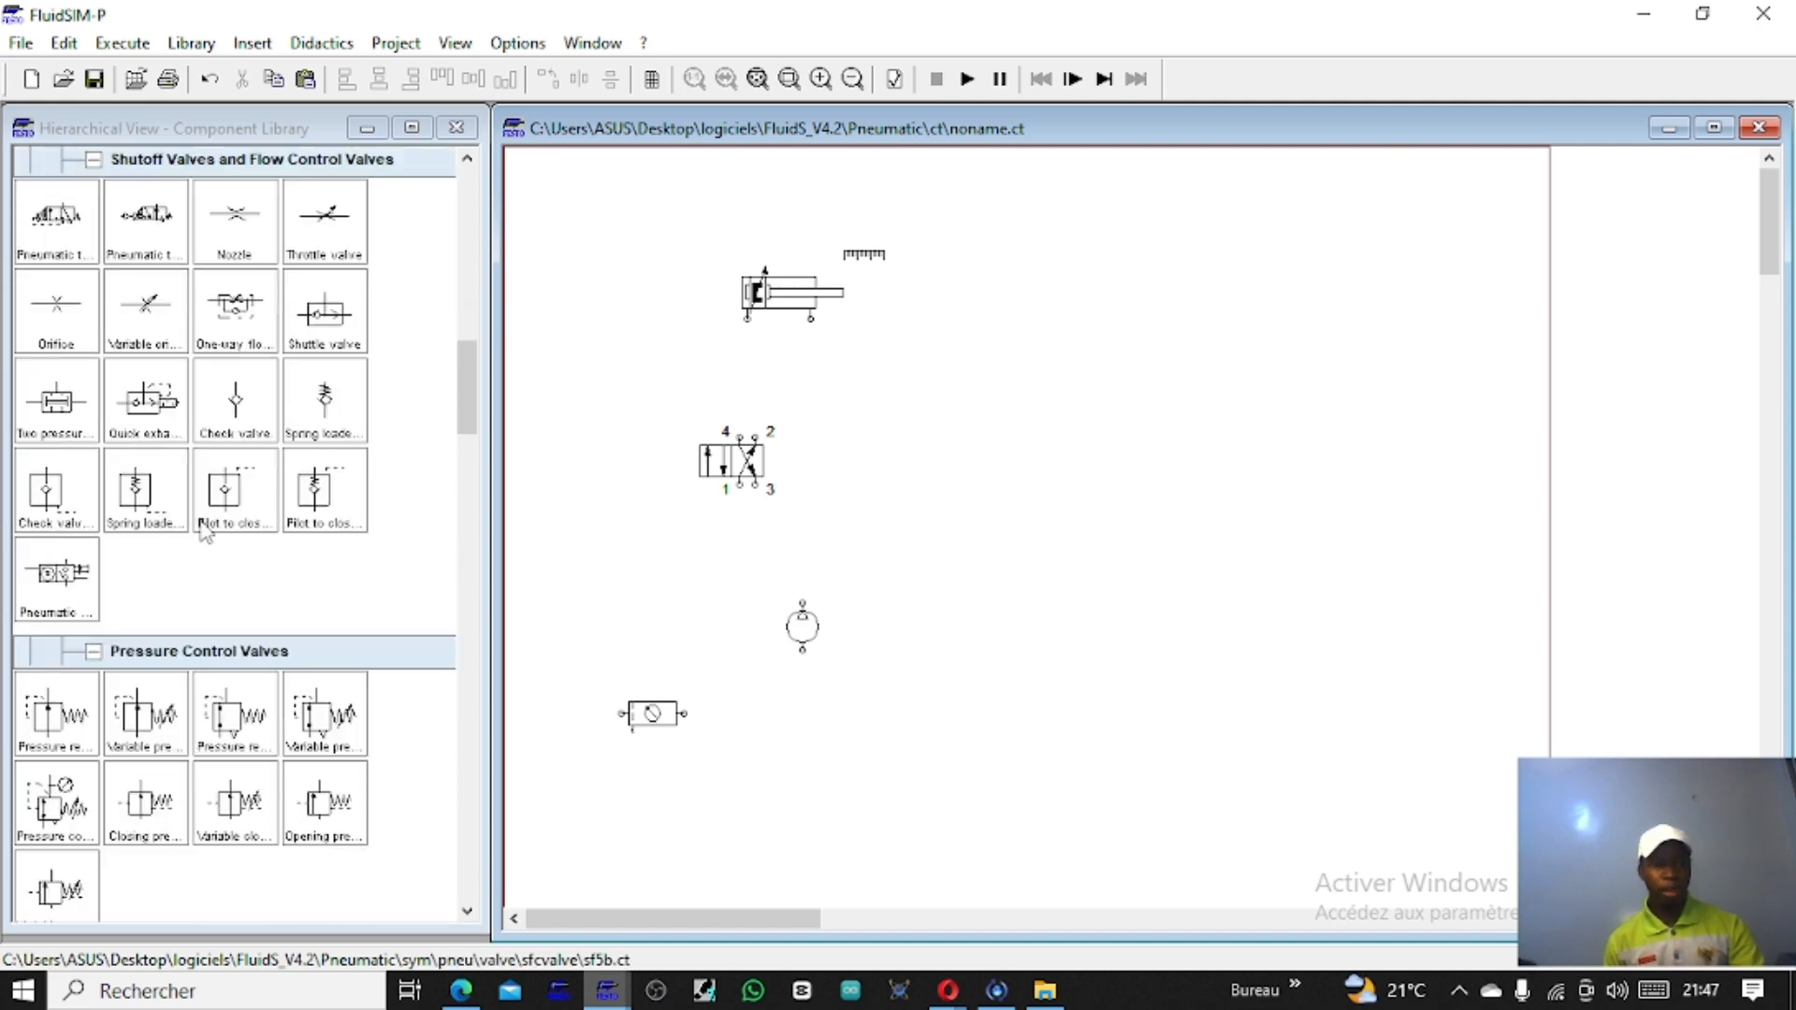
scroll(204, 528, down, 10)
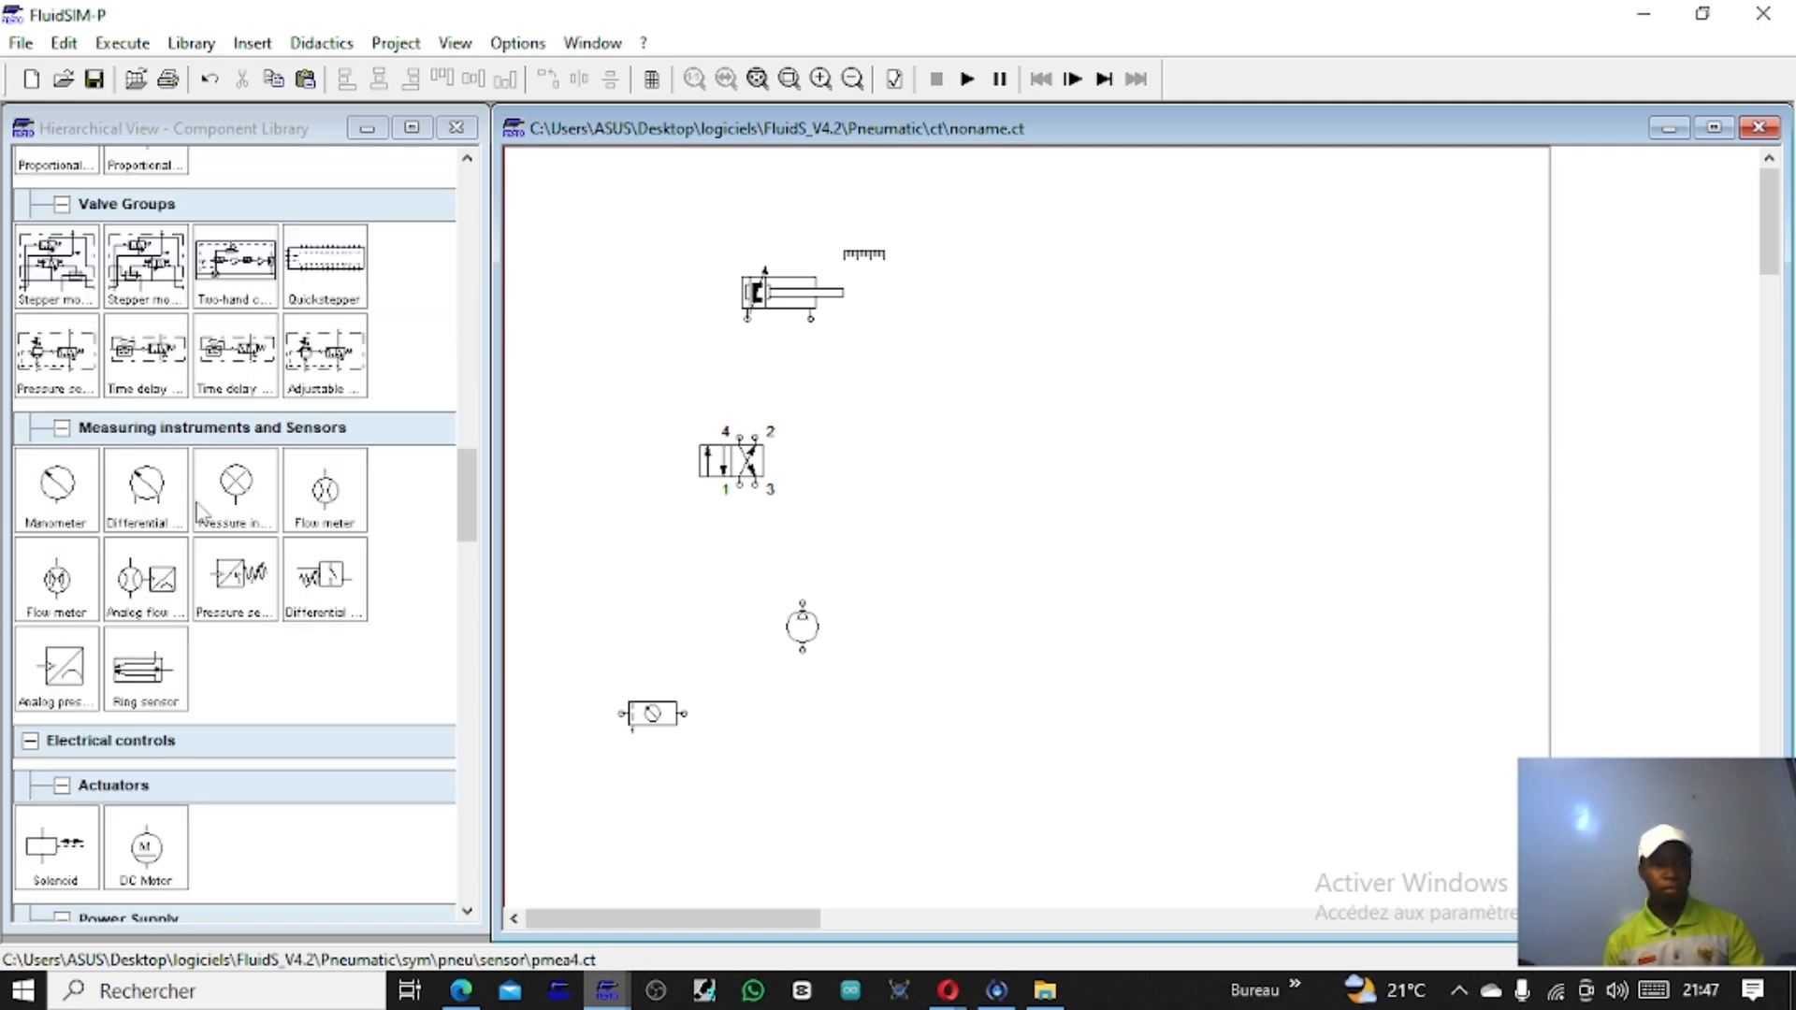
scroll(199, 513, up, 6)
scroll(199, 512, down, 6)
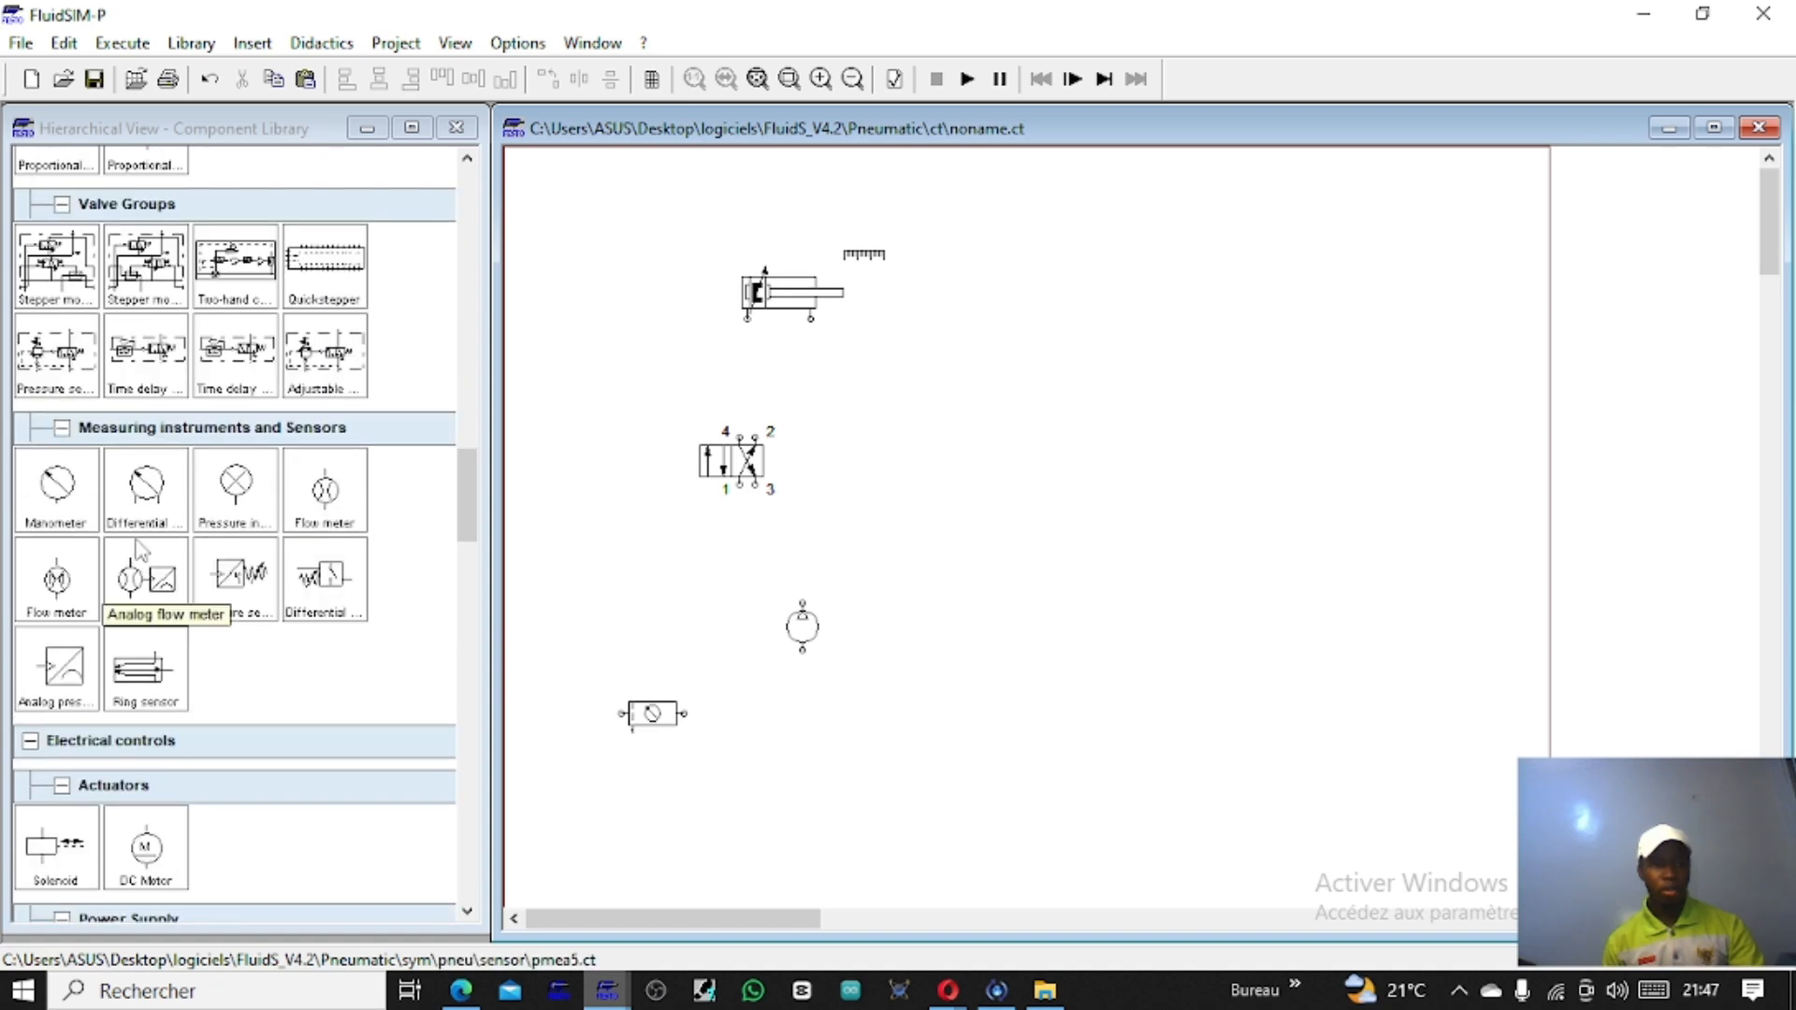
drag(52, 500, 599, 339)
Step: Add a one-way flow control valve between the double acting cylinder and the 4/n way valve
scroll(73, 432, up, 5)
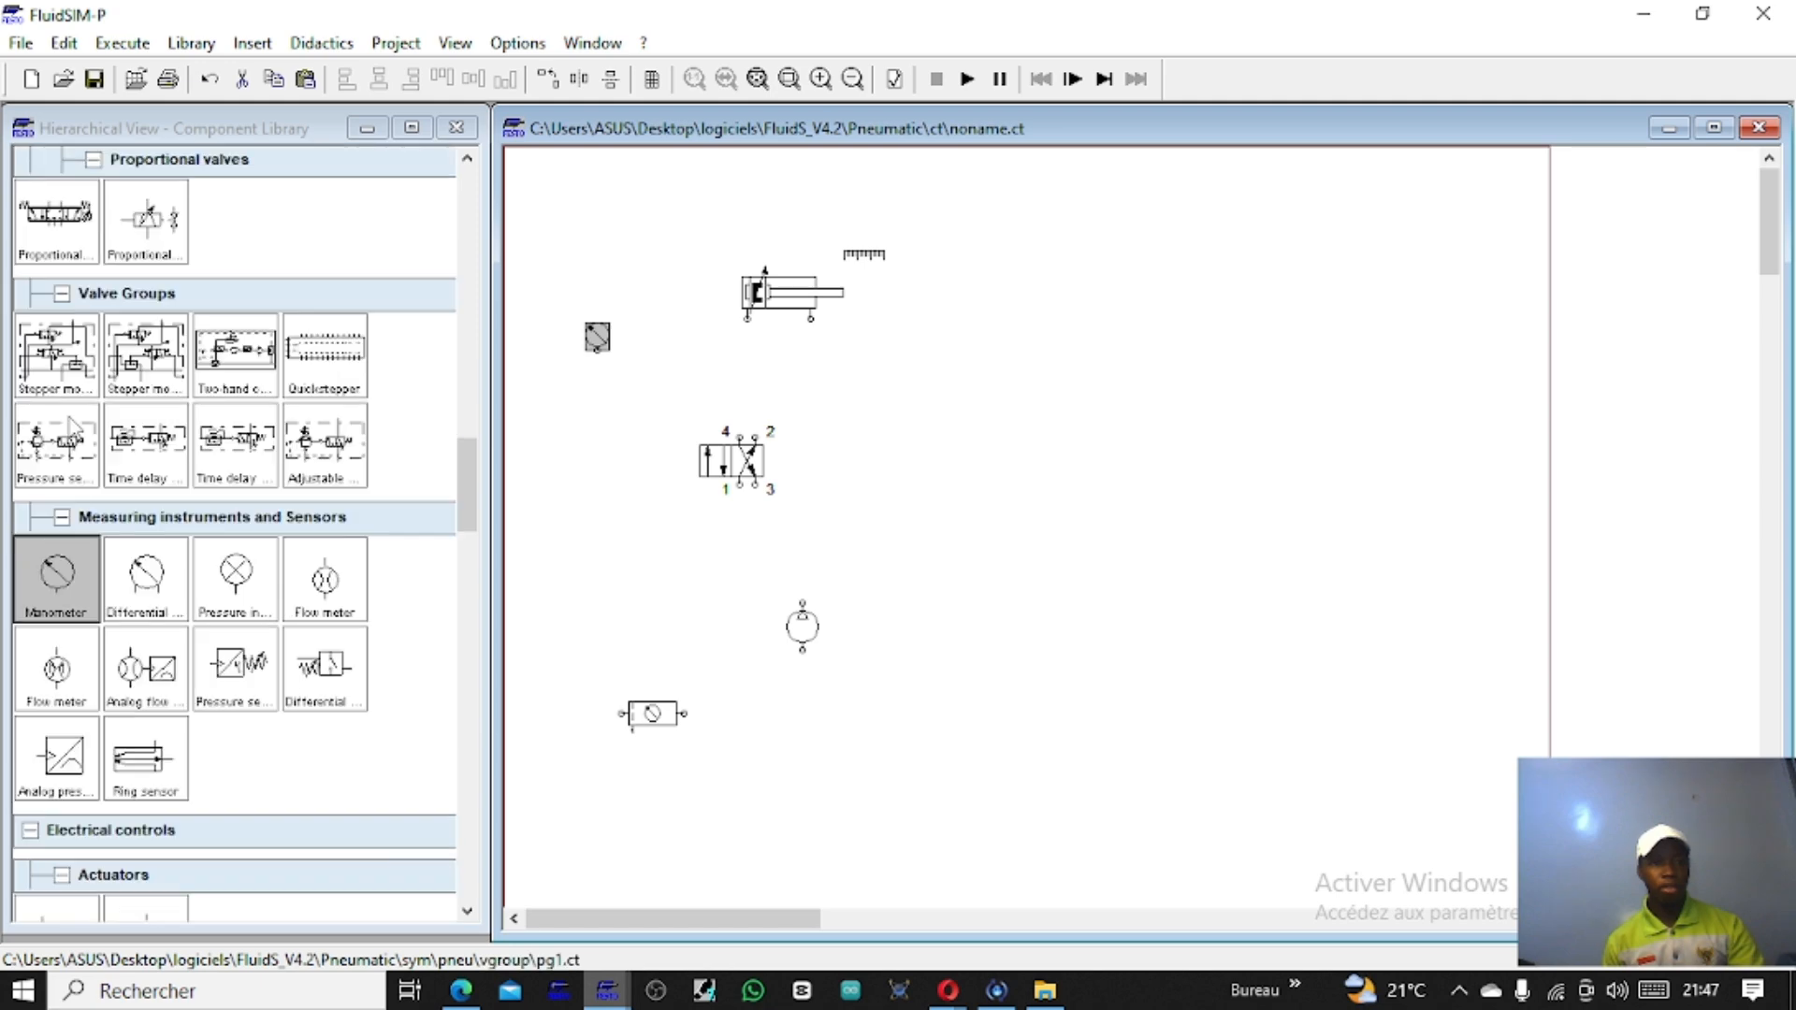
scroll(73, 432, up, 1)
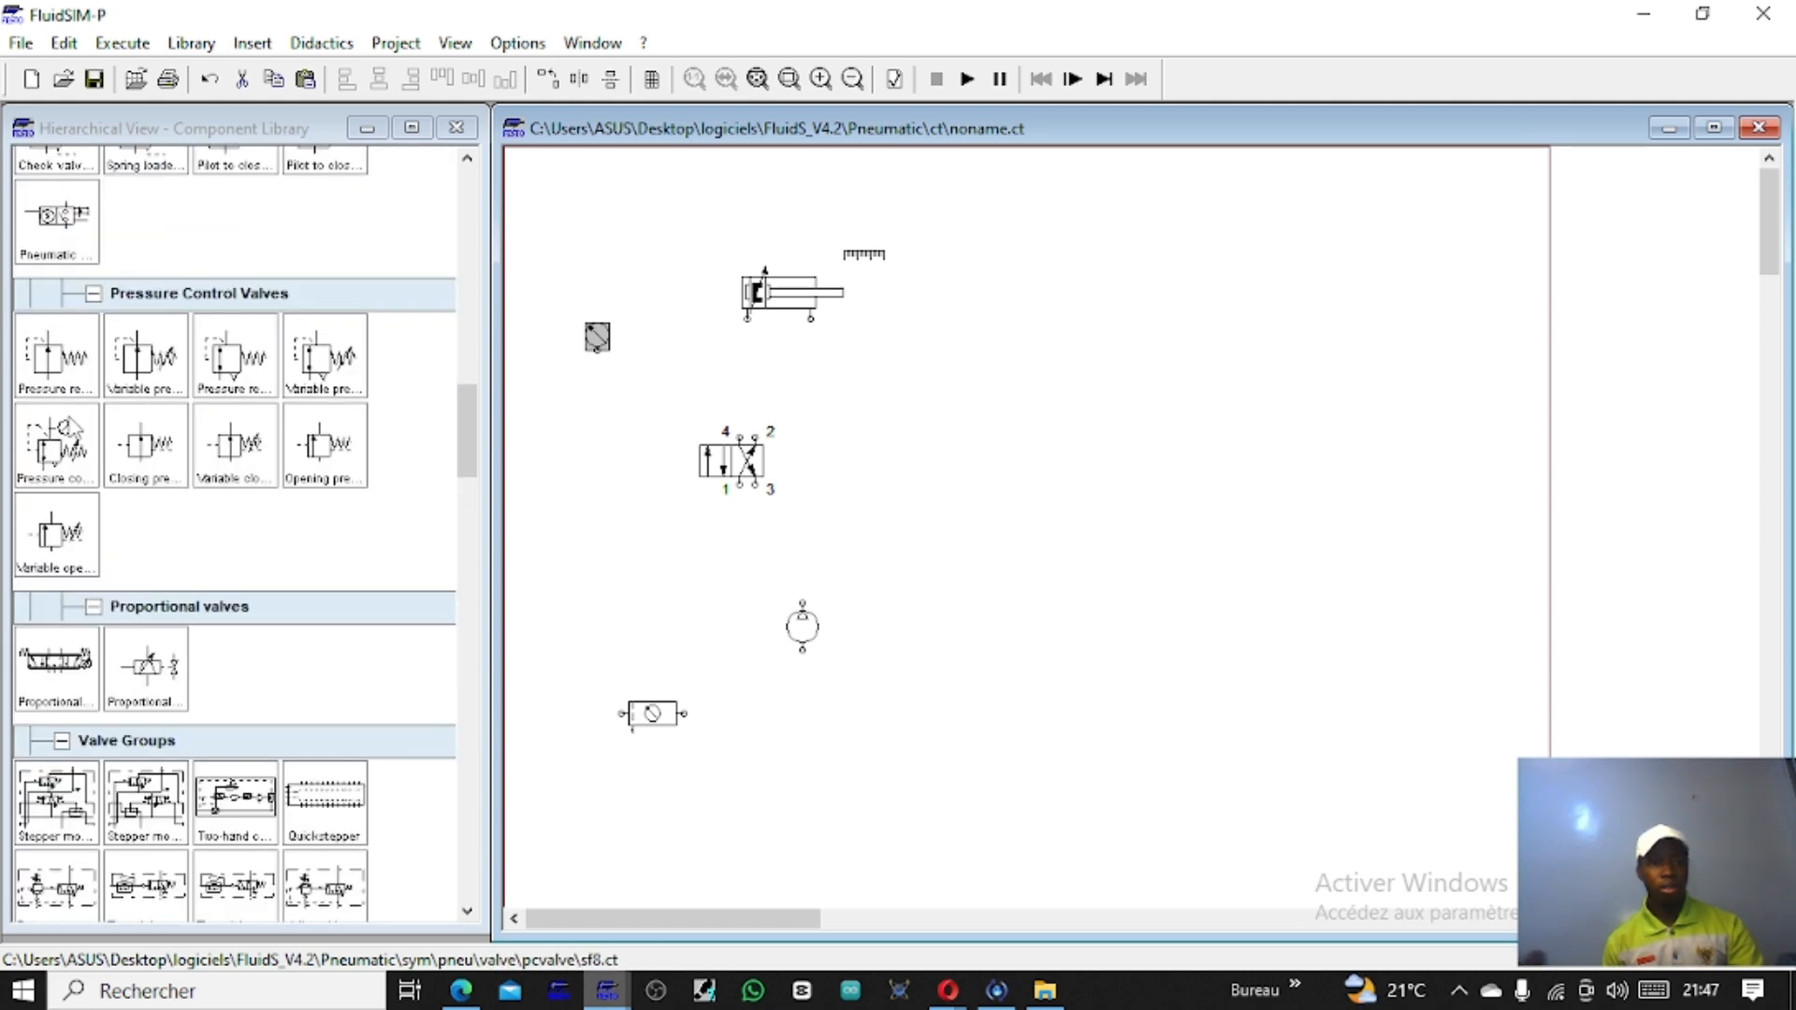
scroll(73, 432, up, 5)
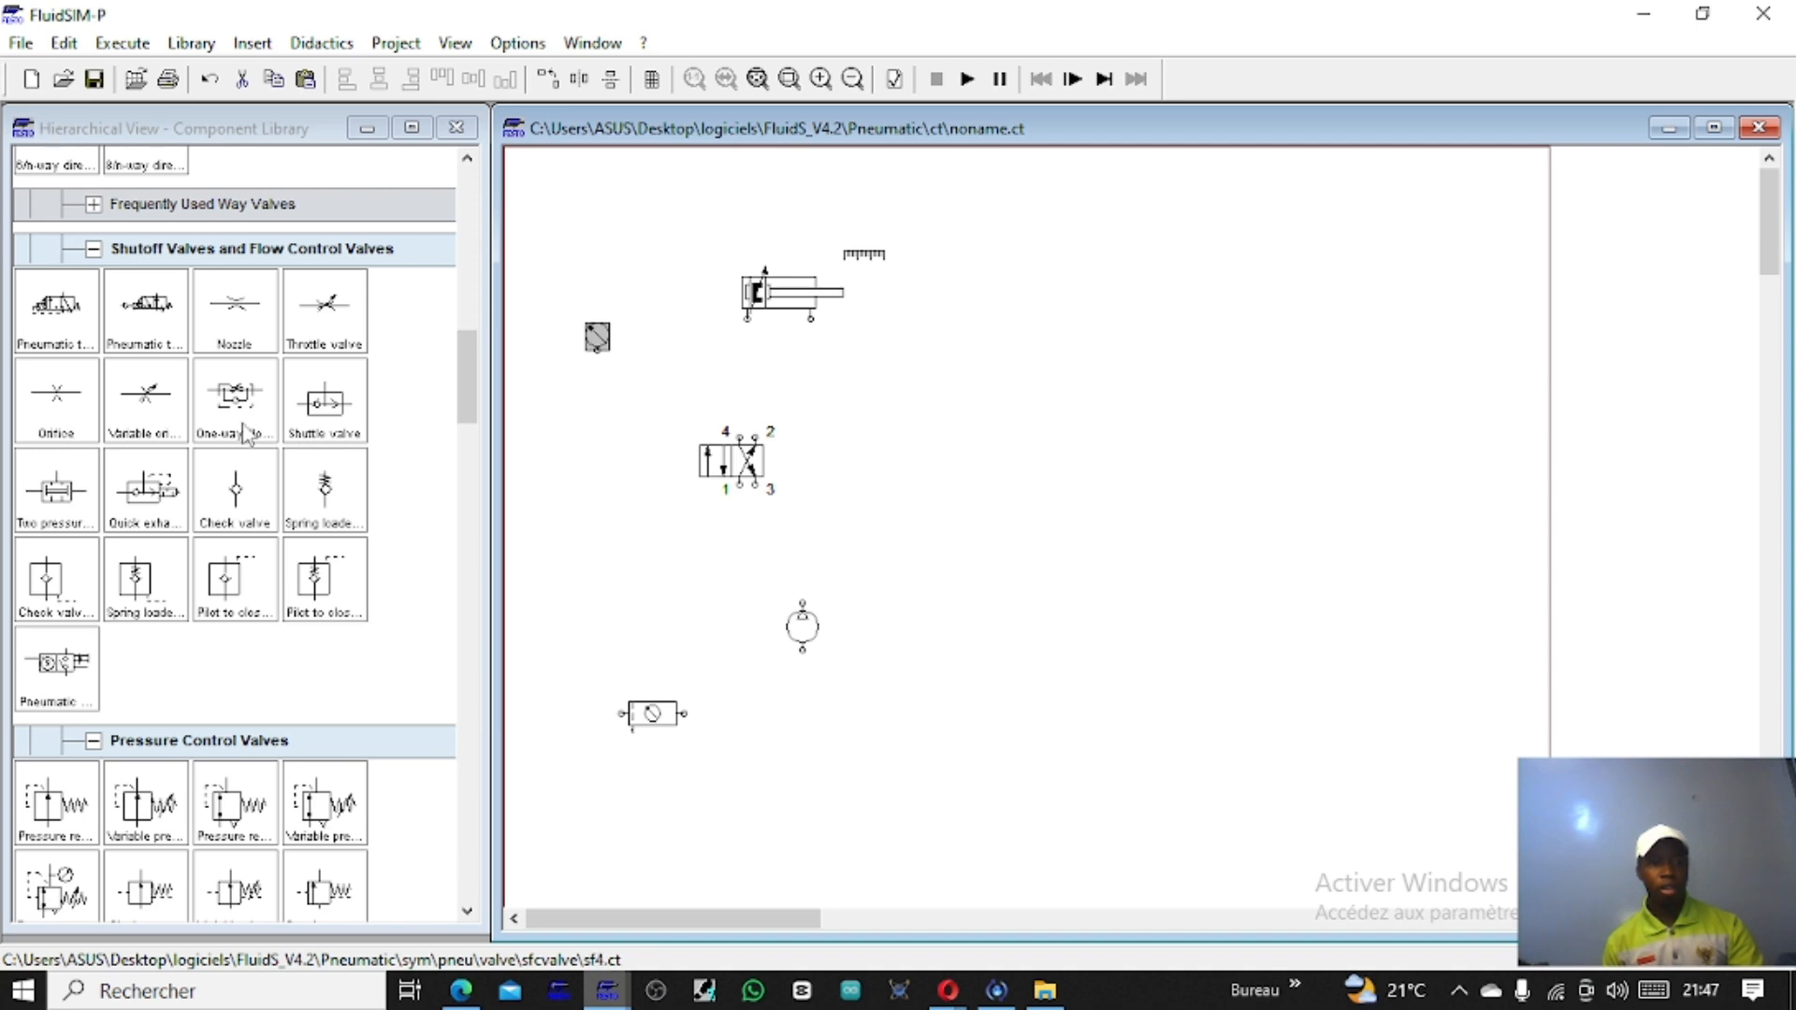
scroll(247, 434, up, 1)
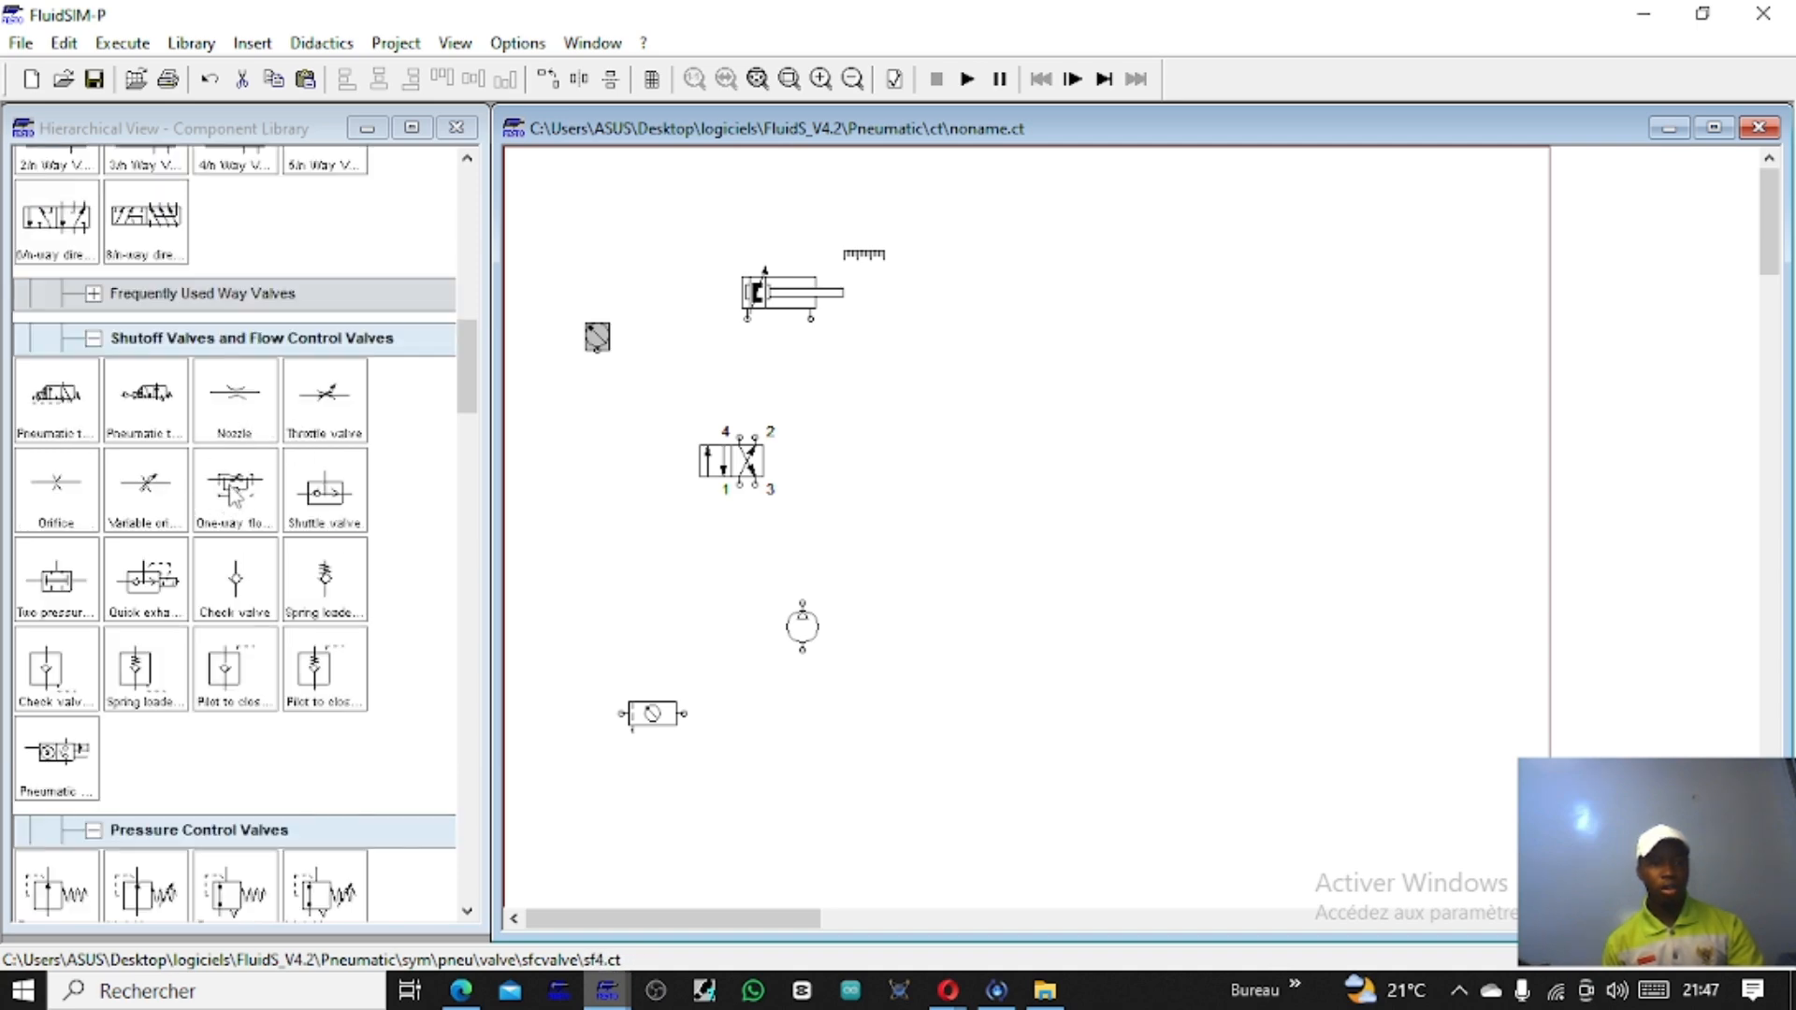
drag(234, 496, 756, 388)
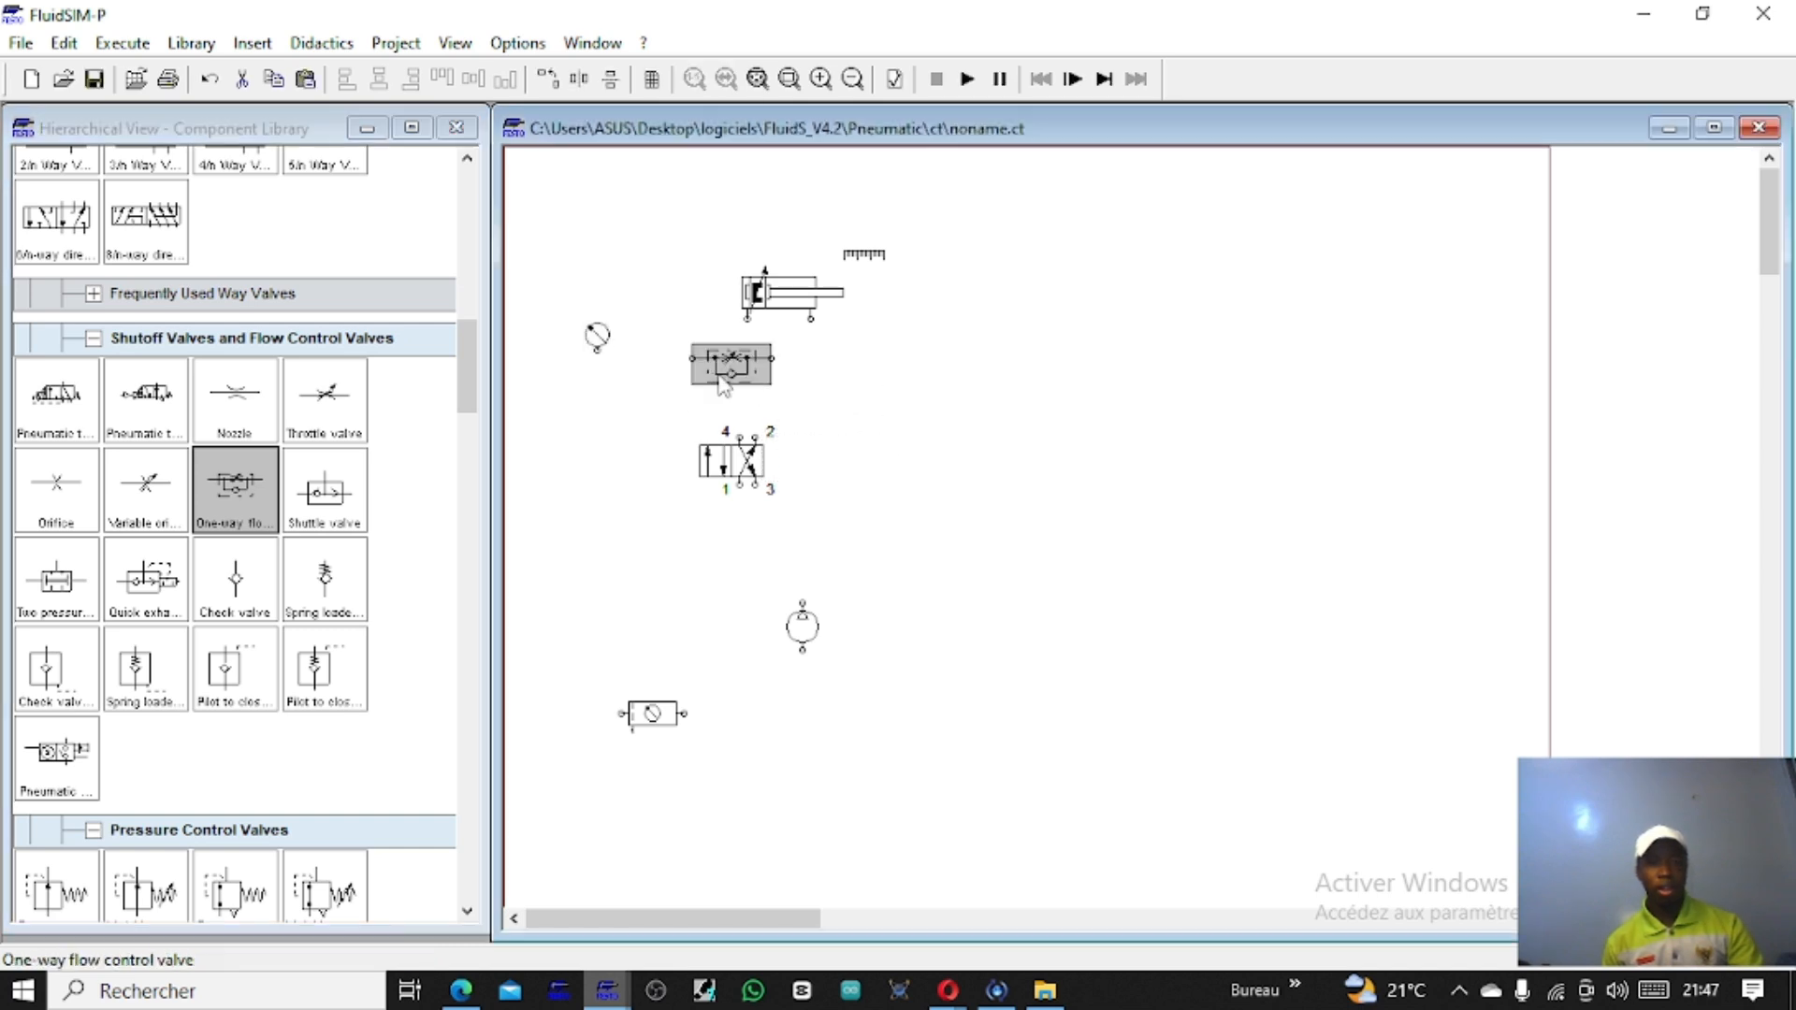
Step: Rotate the one-way flow control valve 90° and fit it between the cylinder's left port and the 4/n way valve, moved slightly down
right_click(718, 380)
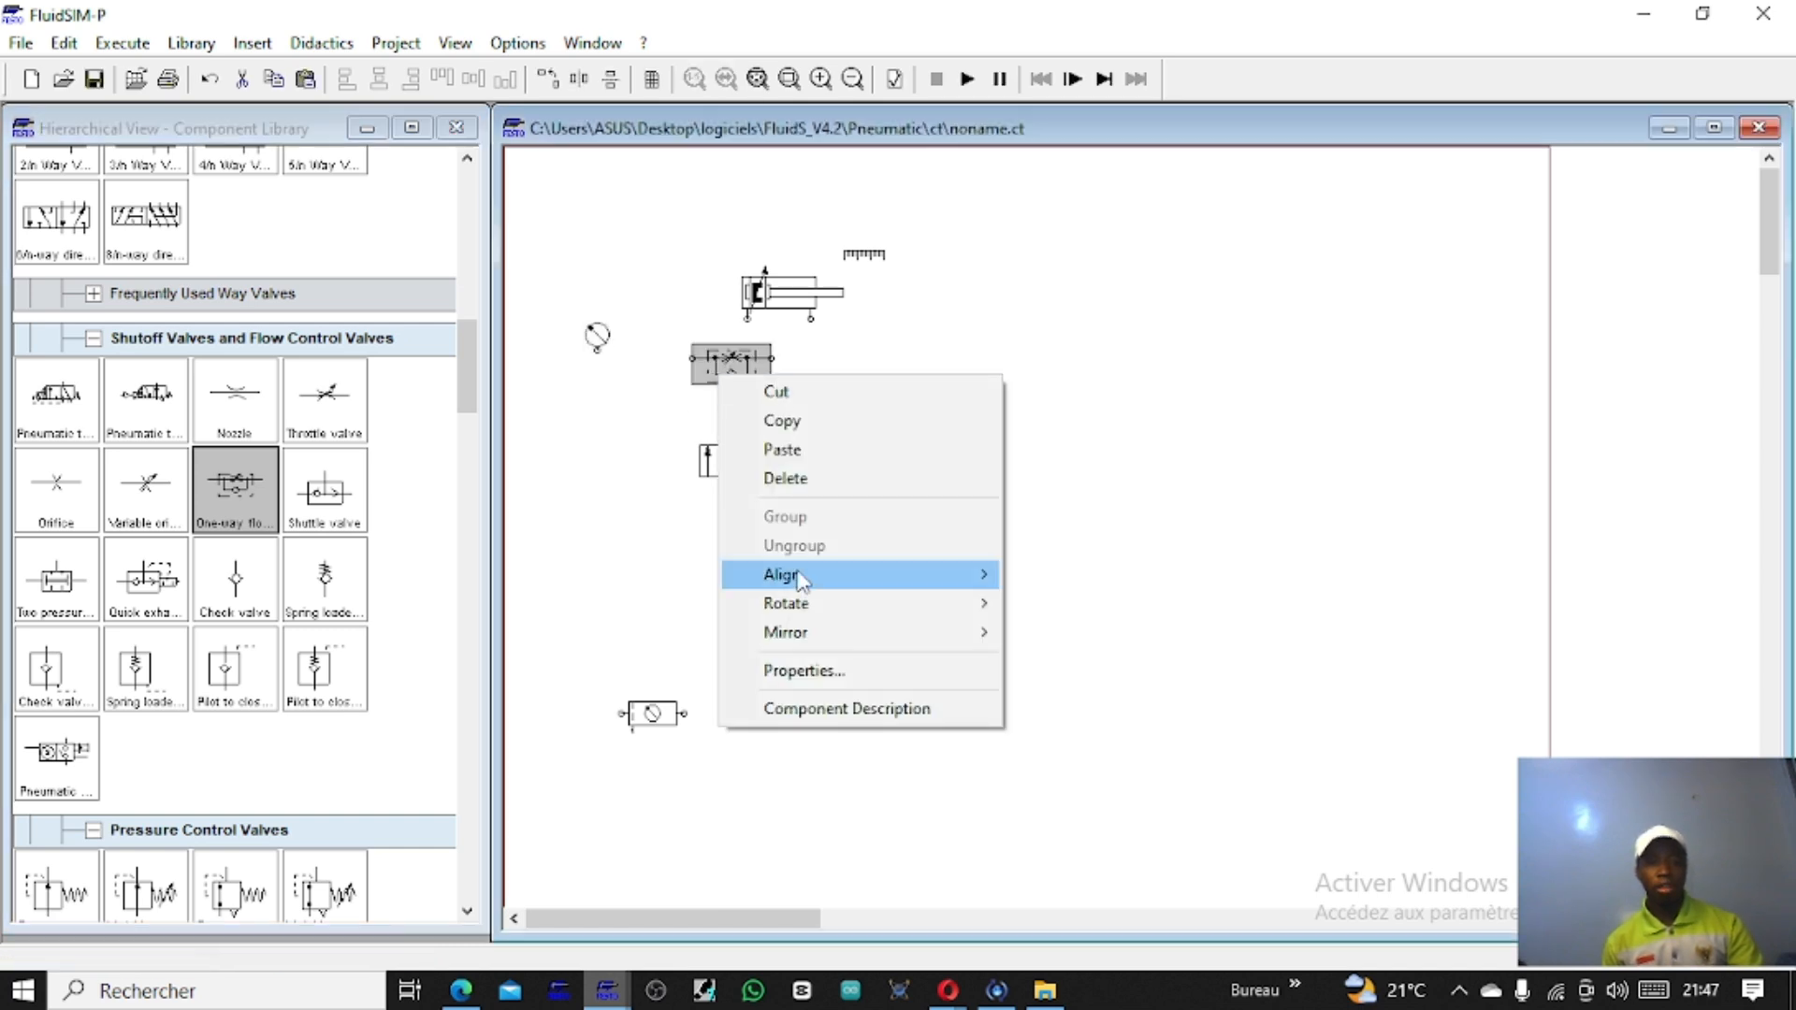
mouse_move(789, 600)
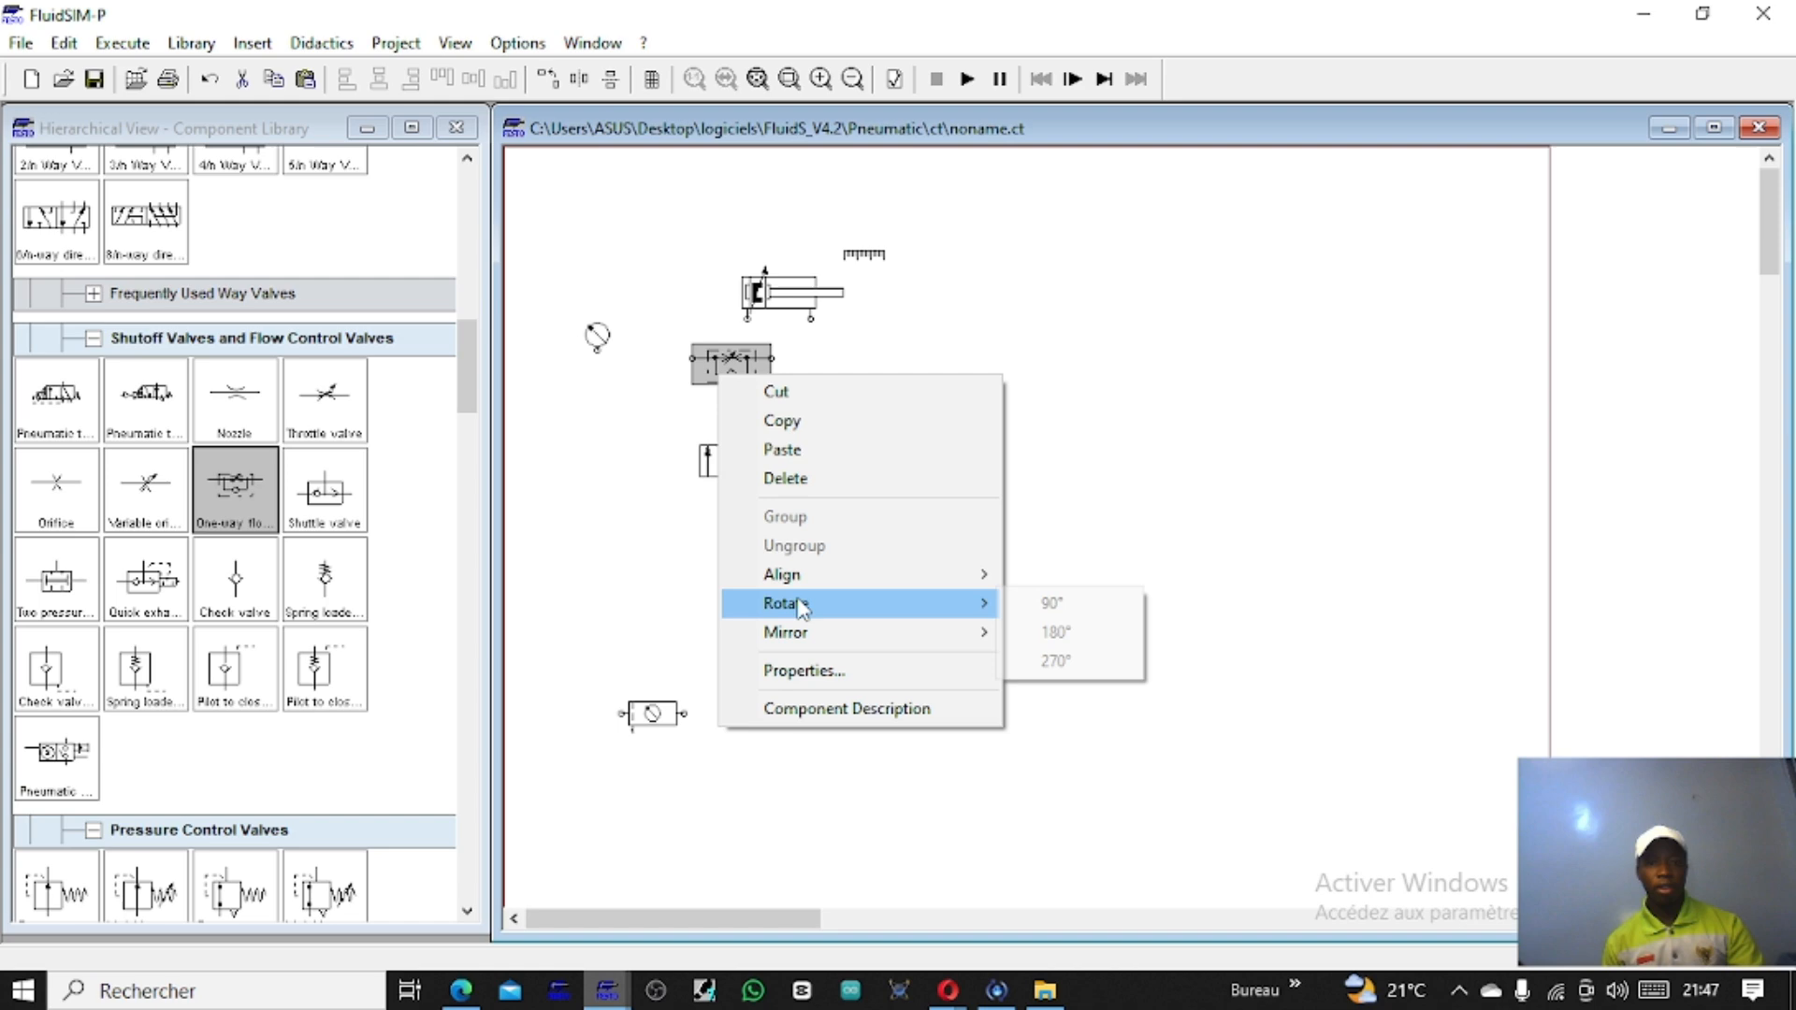
click(1095, 613)
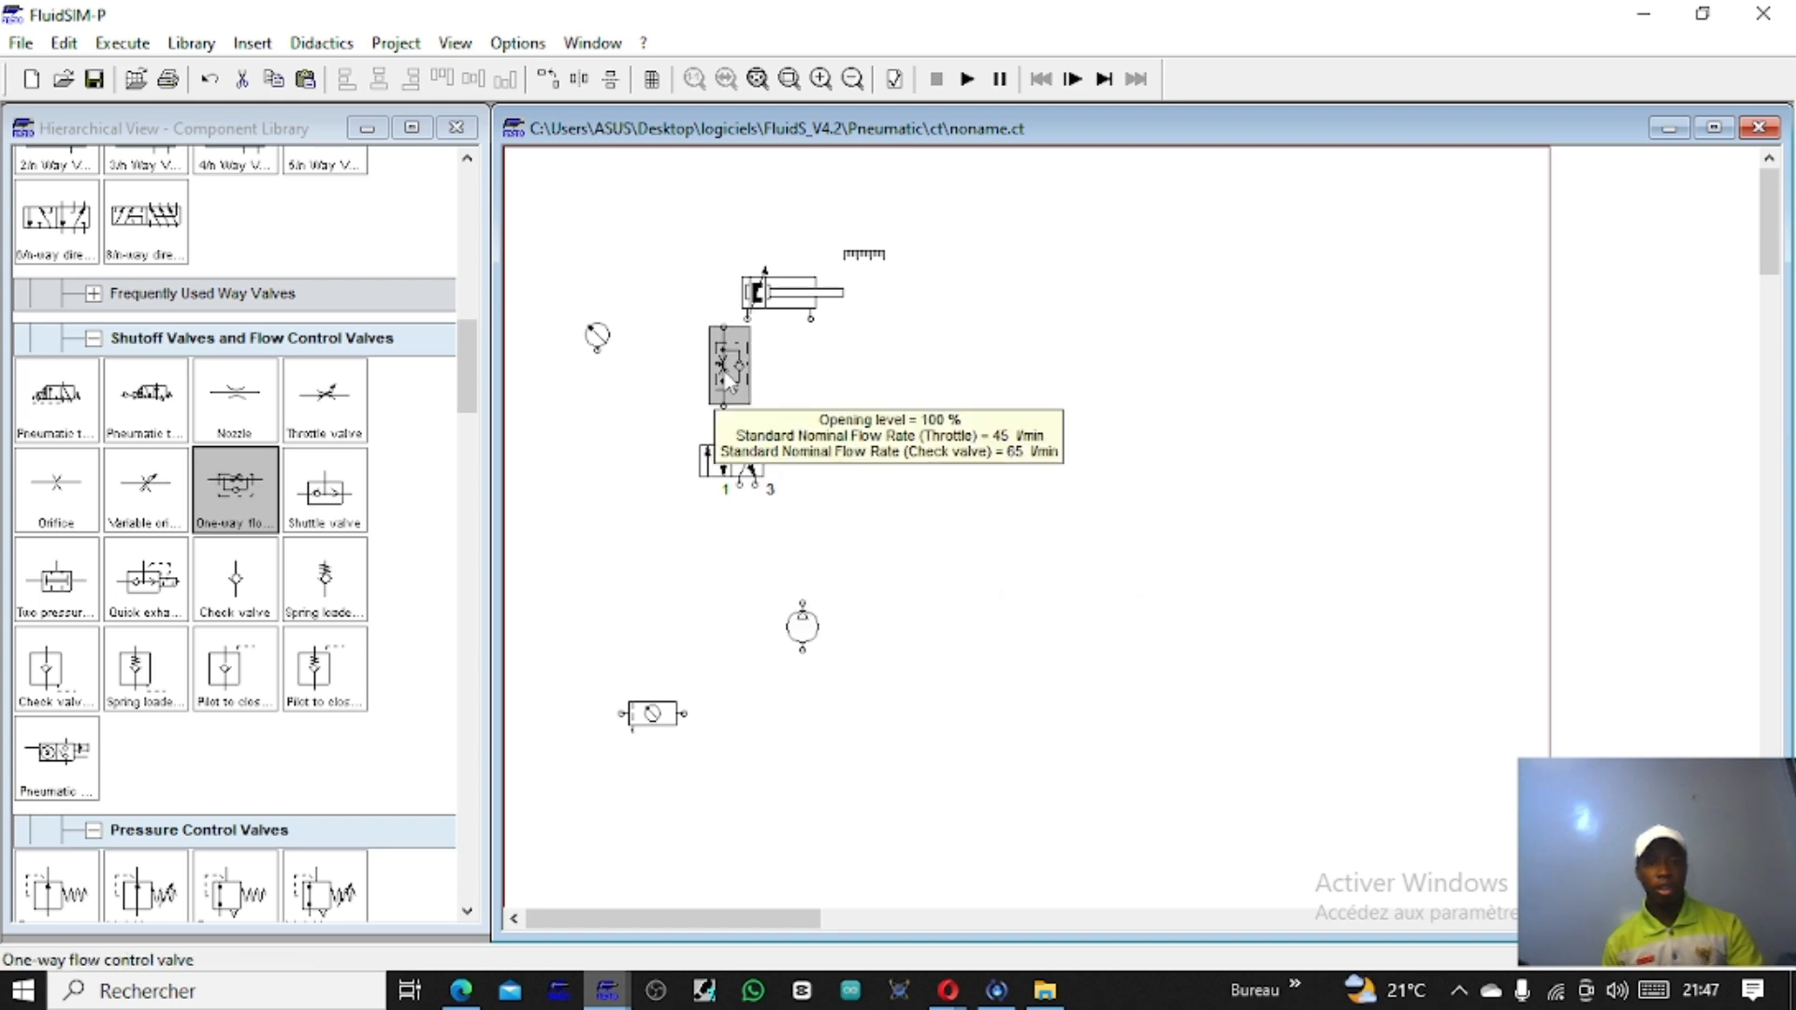
drag(737, 397, 753, 381)
drag(749, 488, 749, 519)
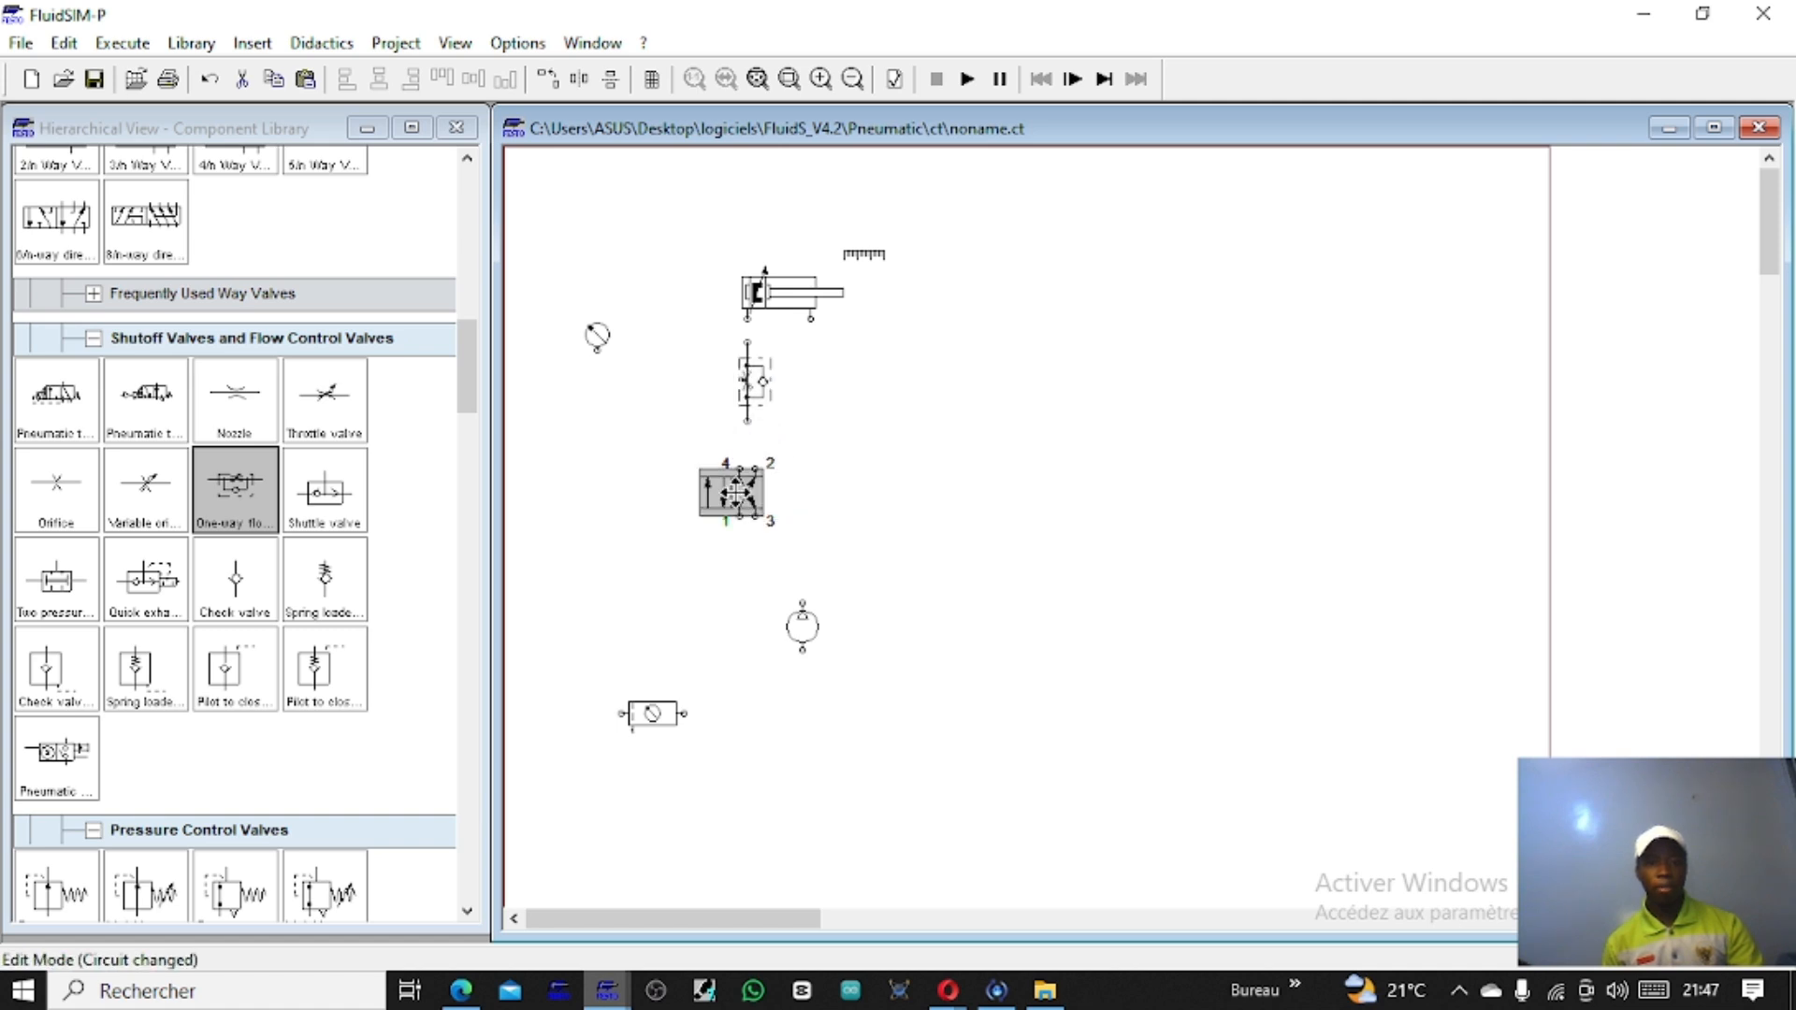
click(830, 417)
Step: Add a second one-way flow control valve right of the first one and rotate it 90°
right_click(823, 370)
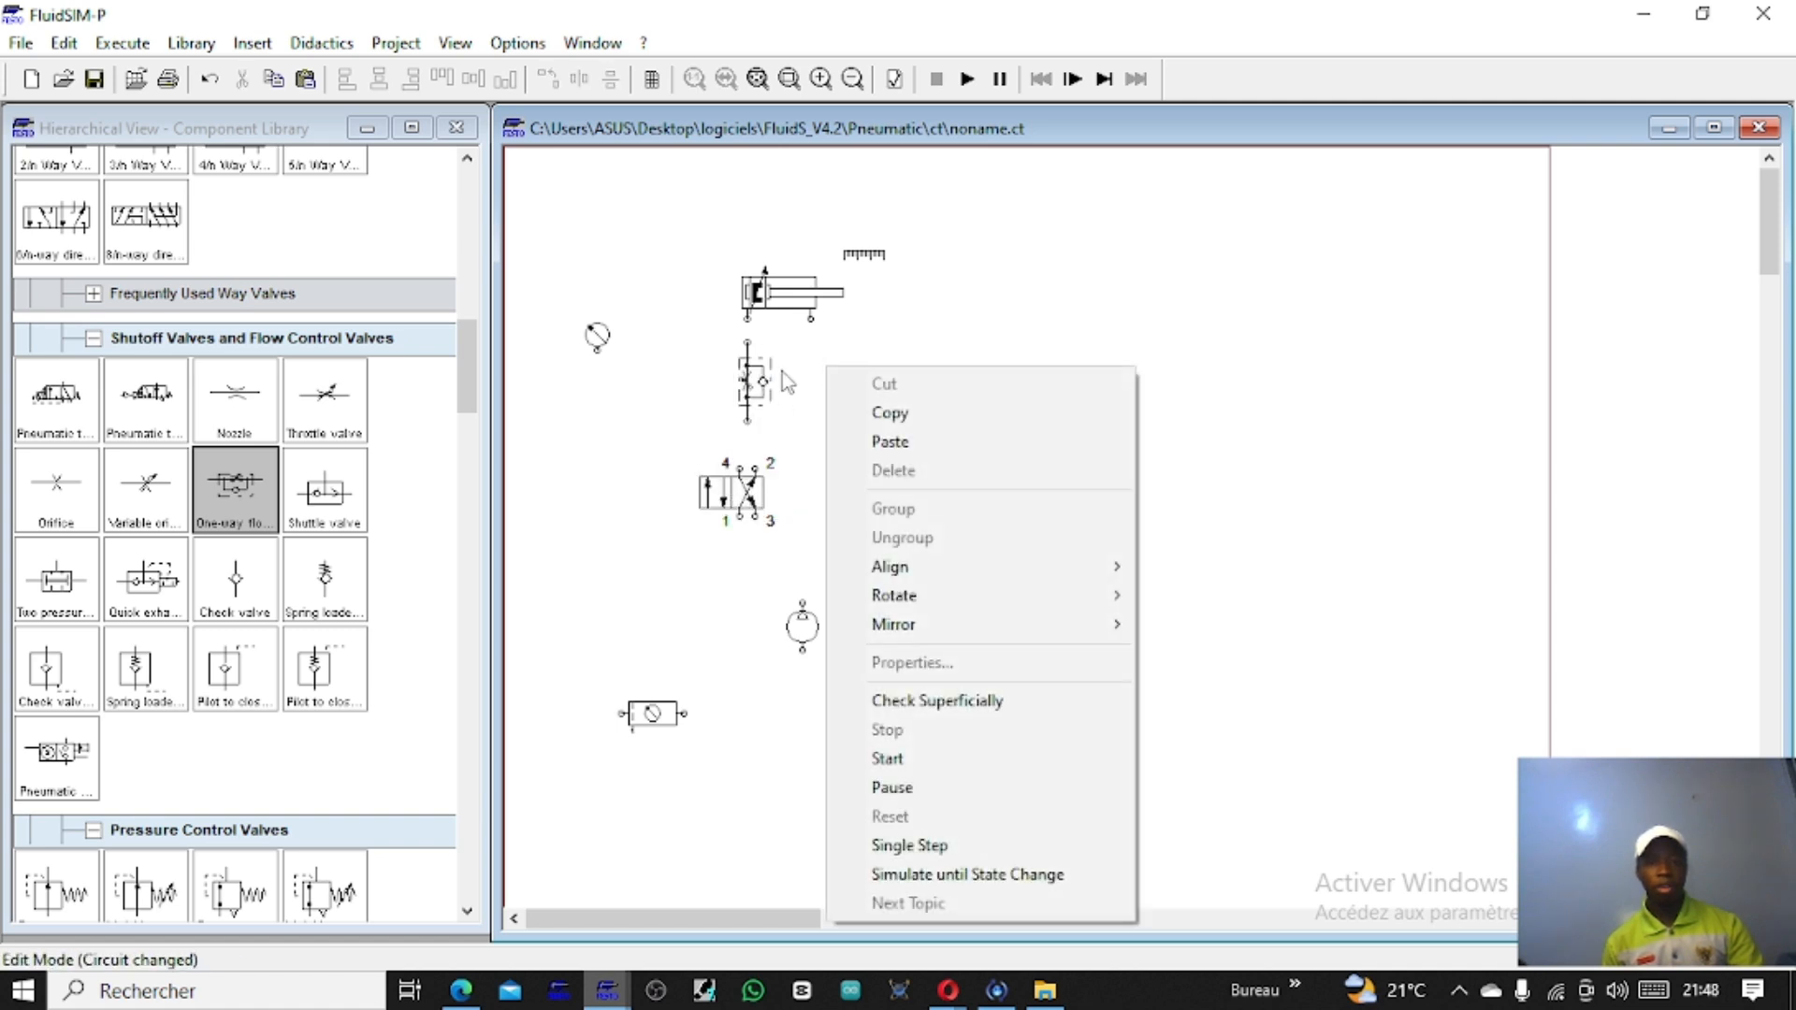
click(513, 397)
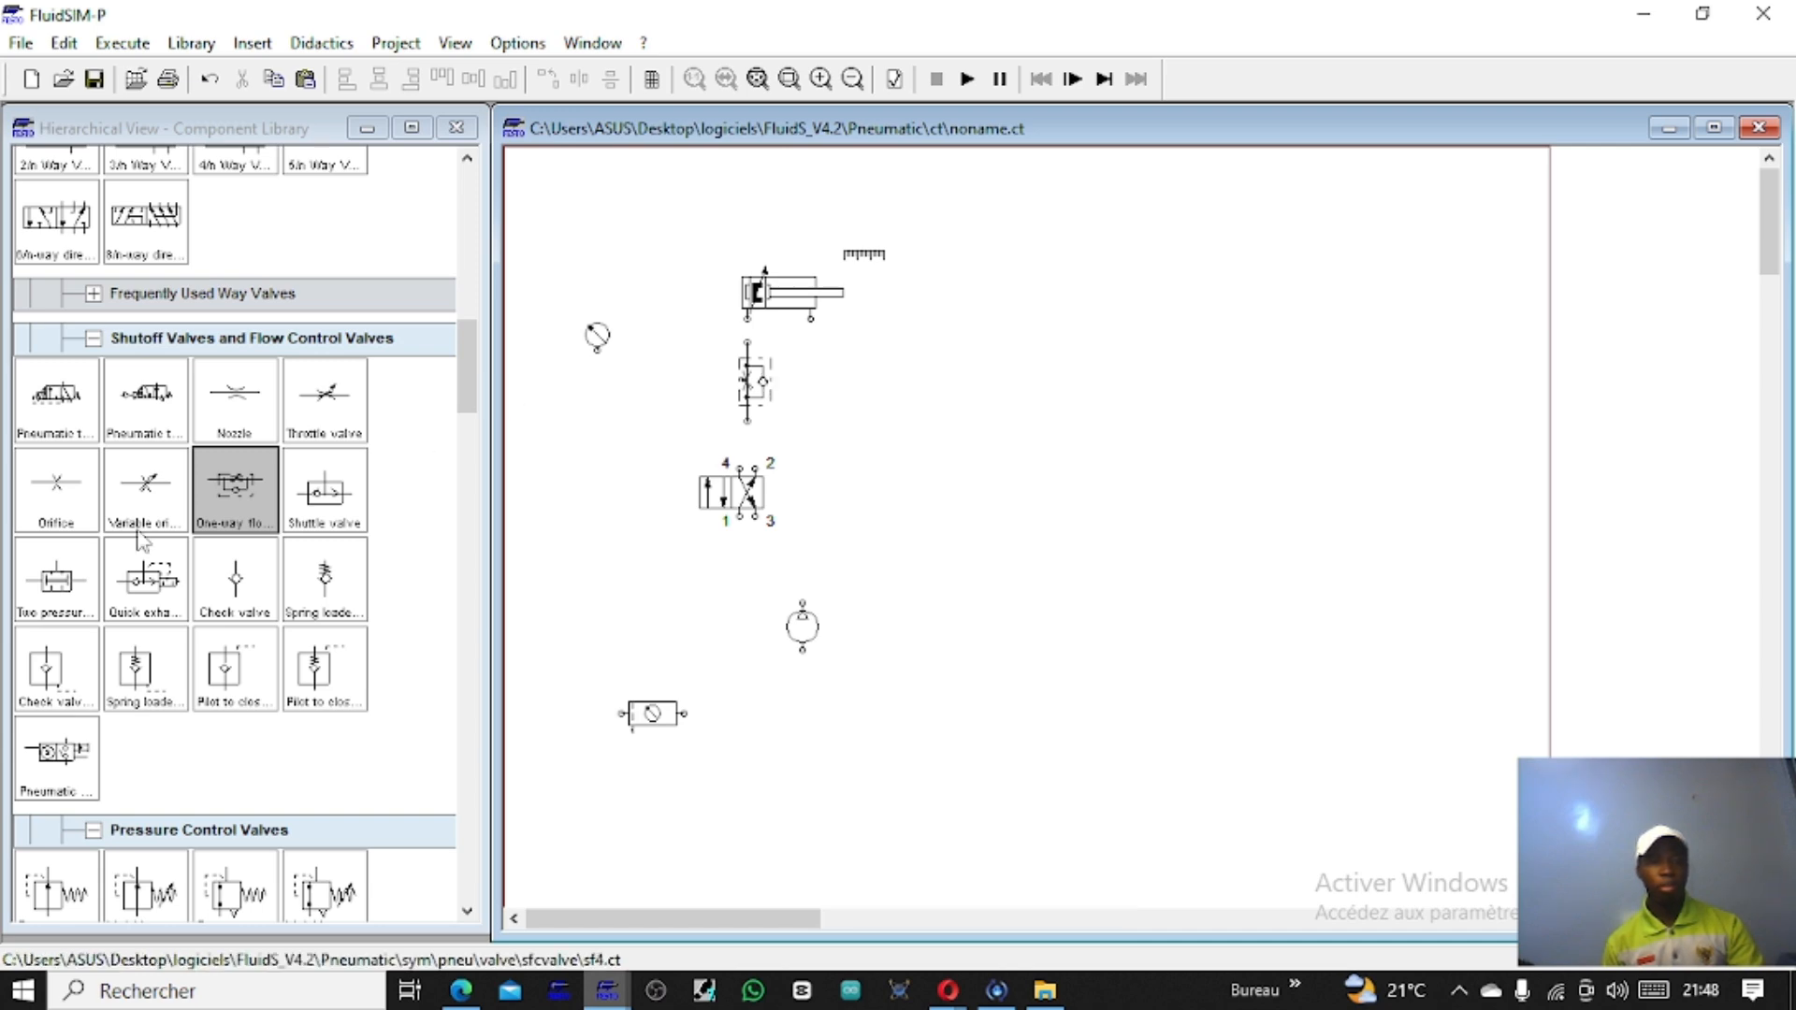
drag(245, 495, 865, 414)
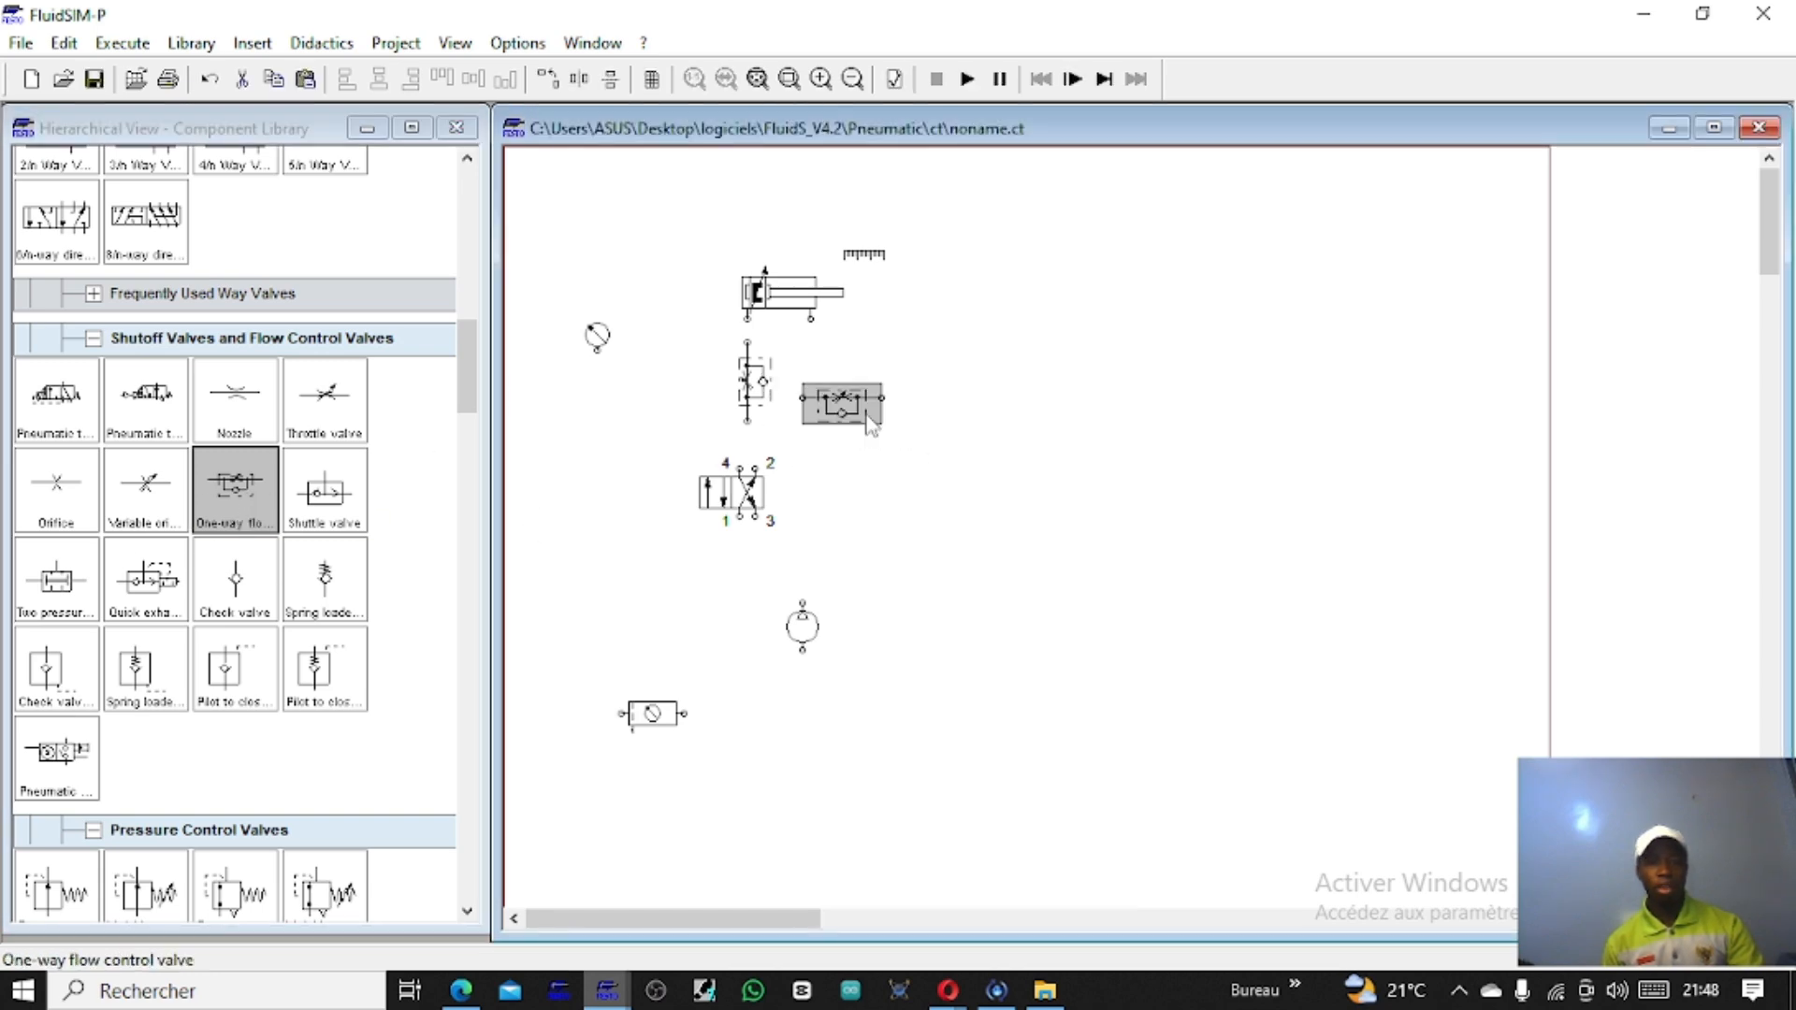
right_click(866, 413)
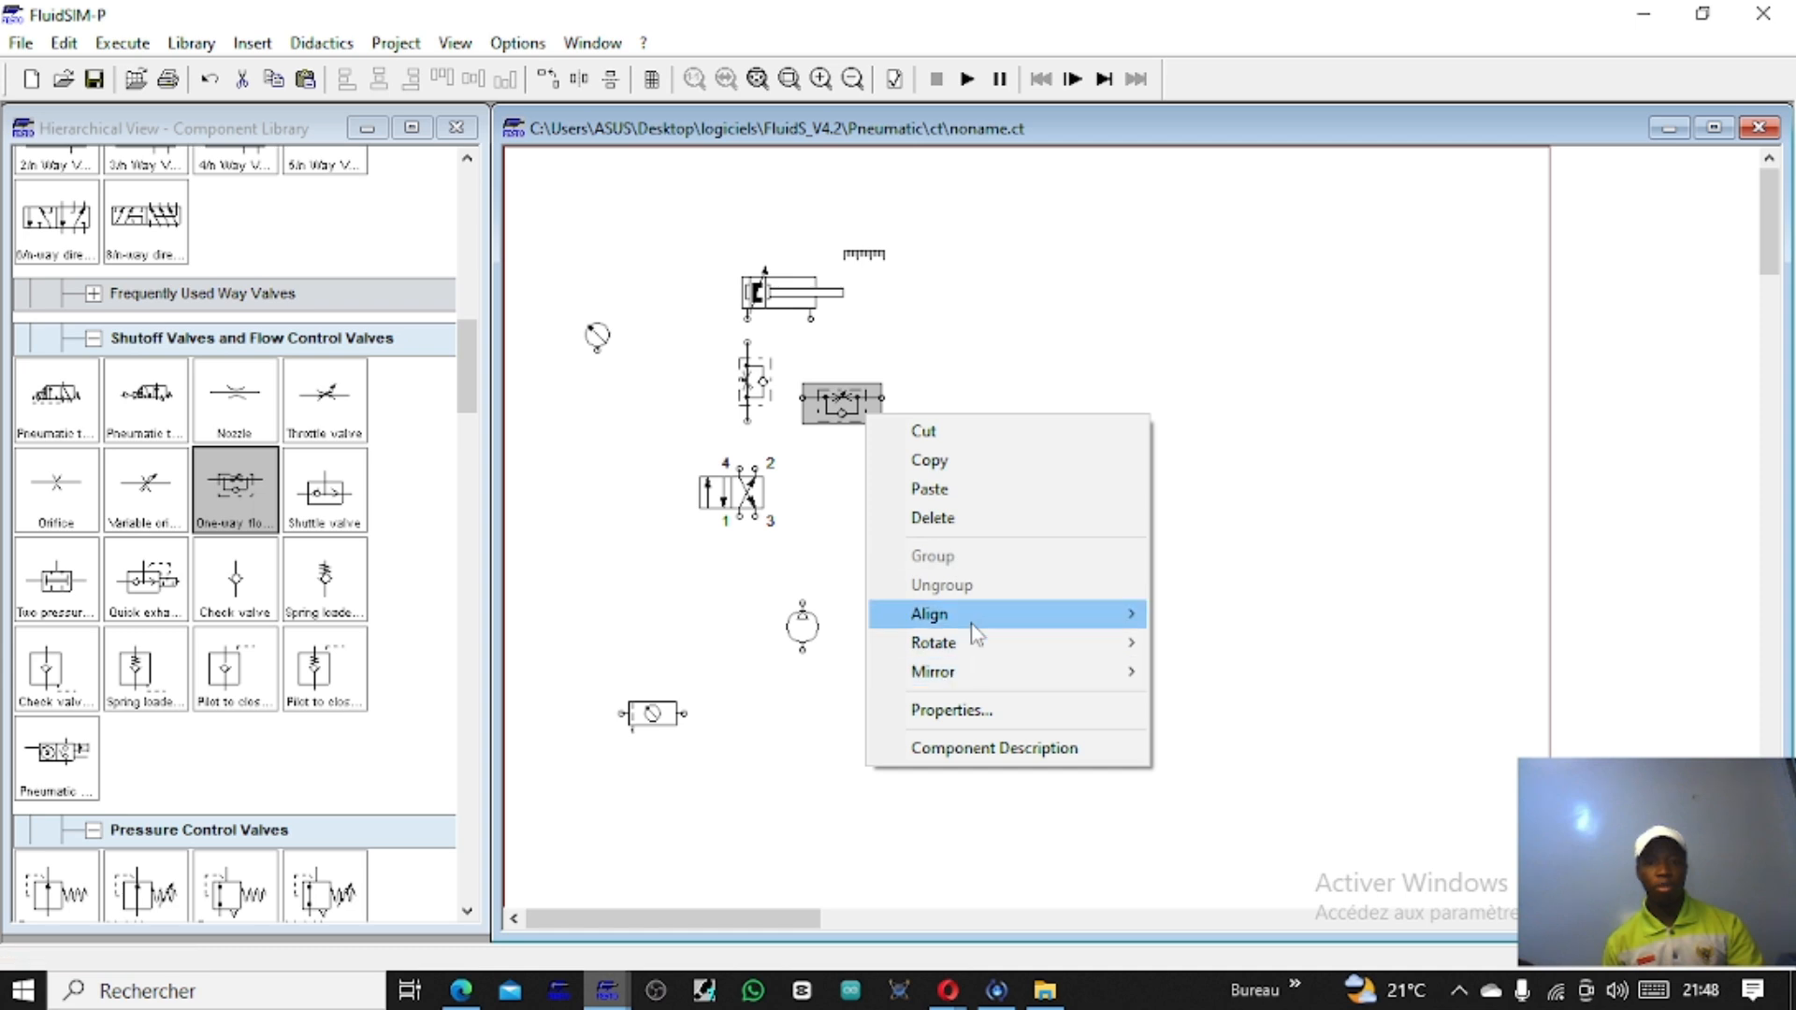
mouse_move(973, 642)
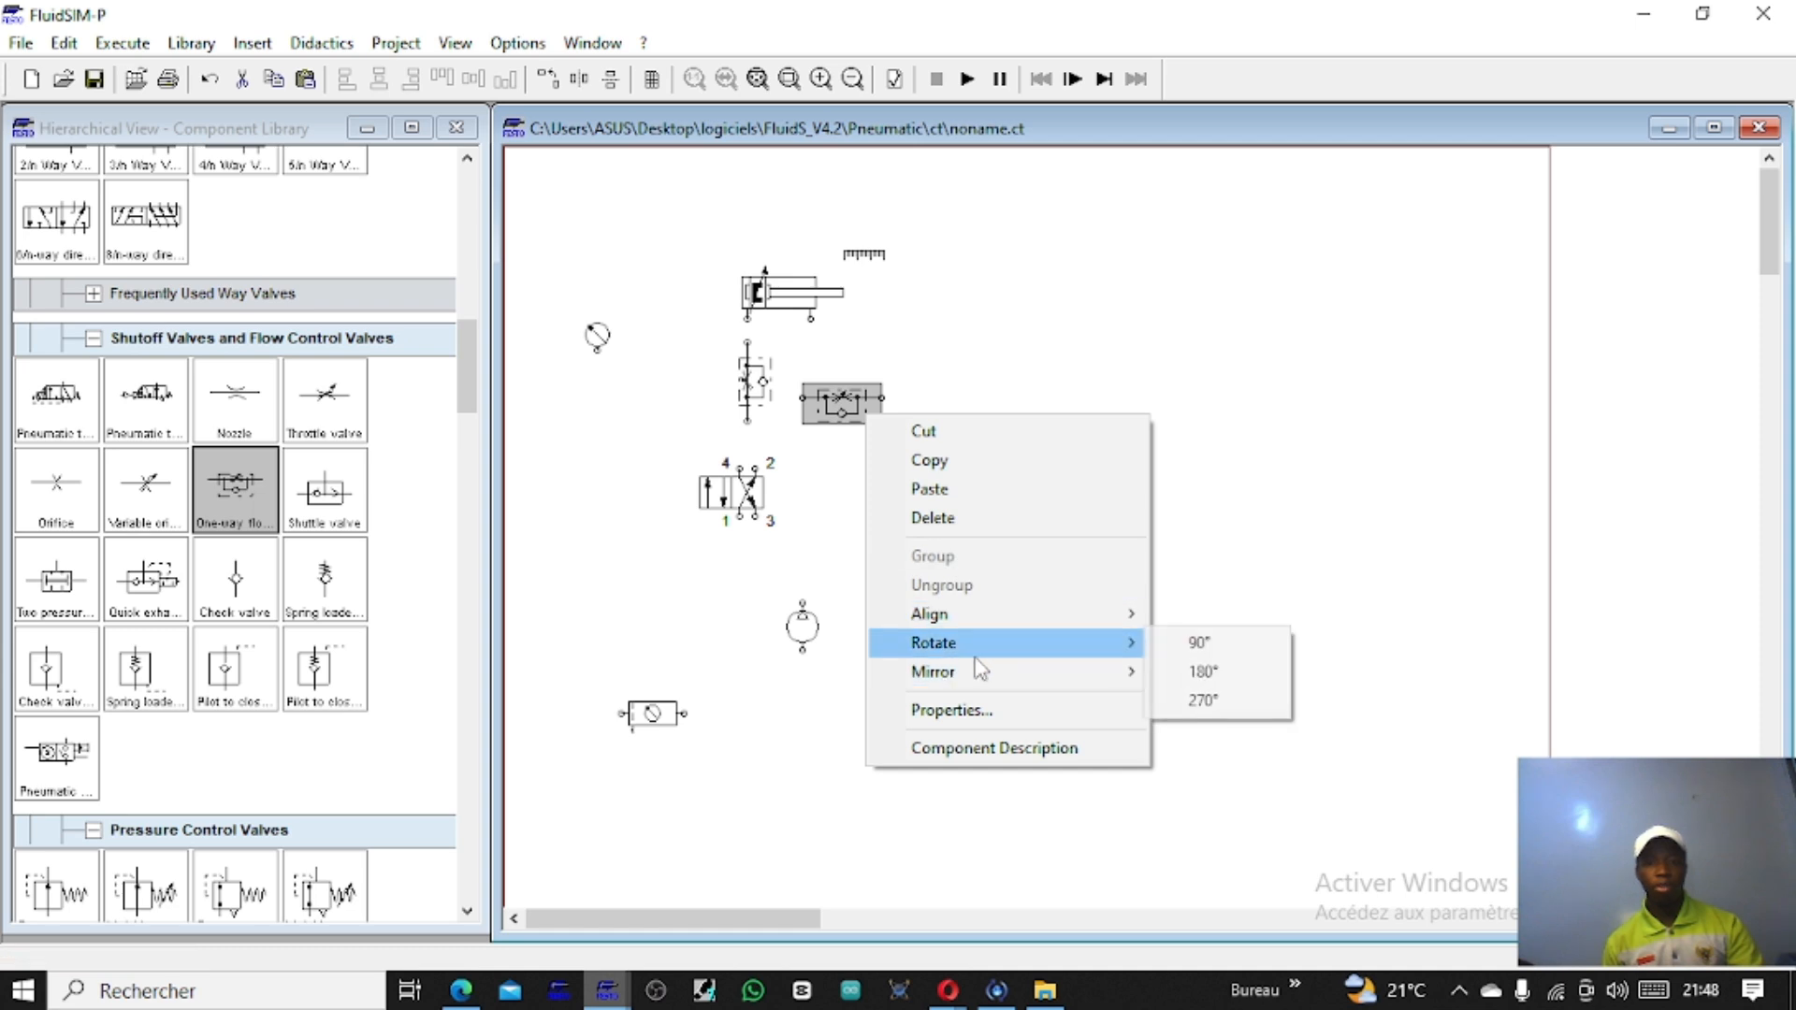
click(1199, 645)
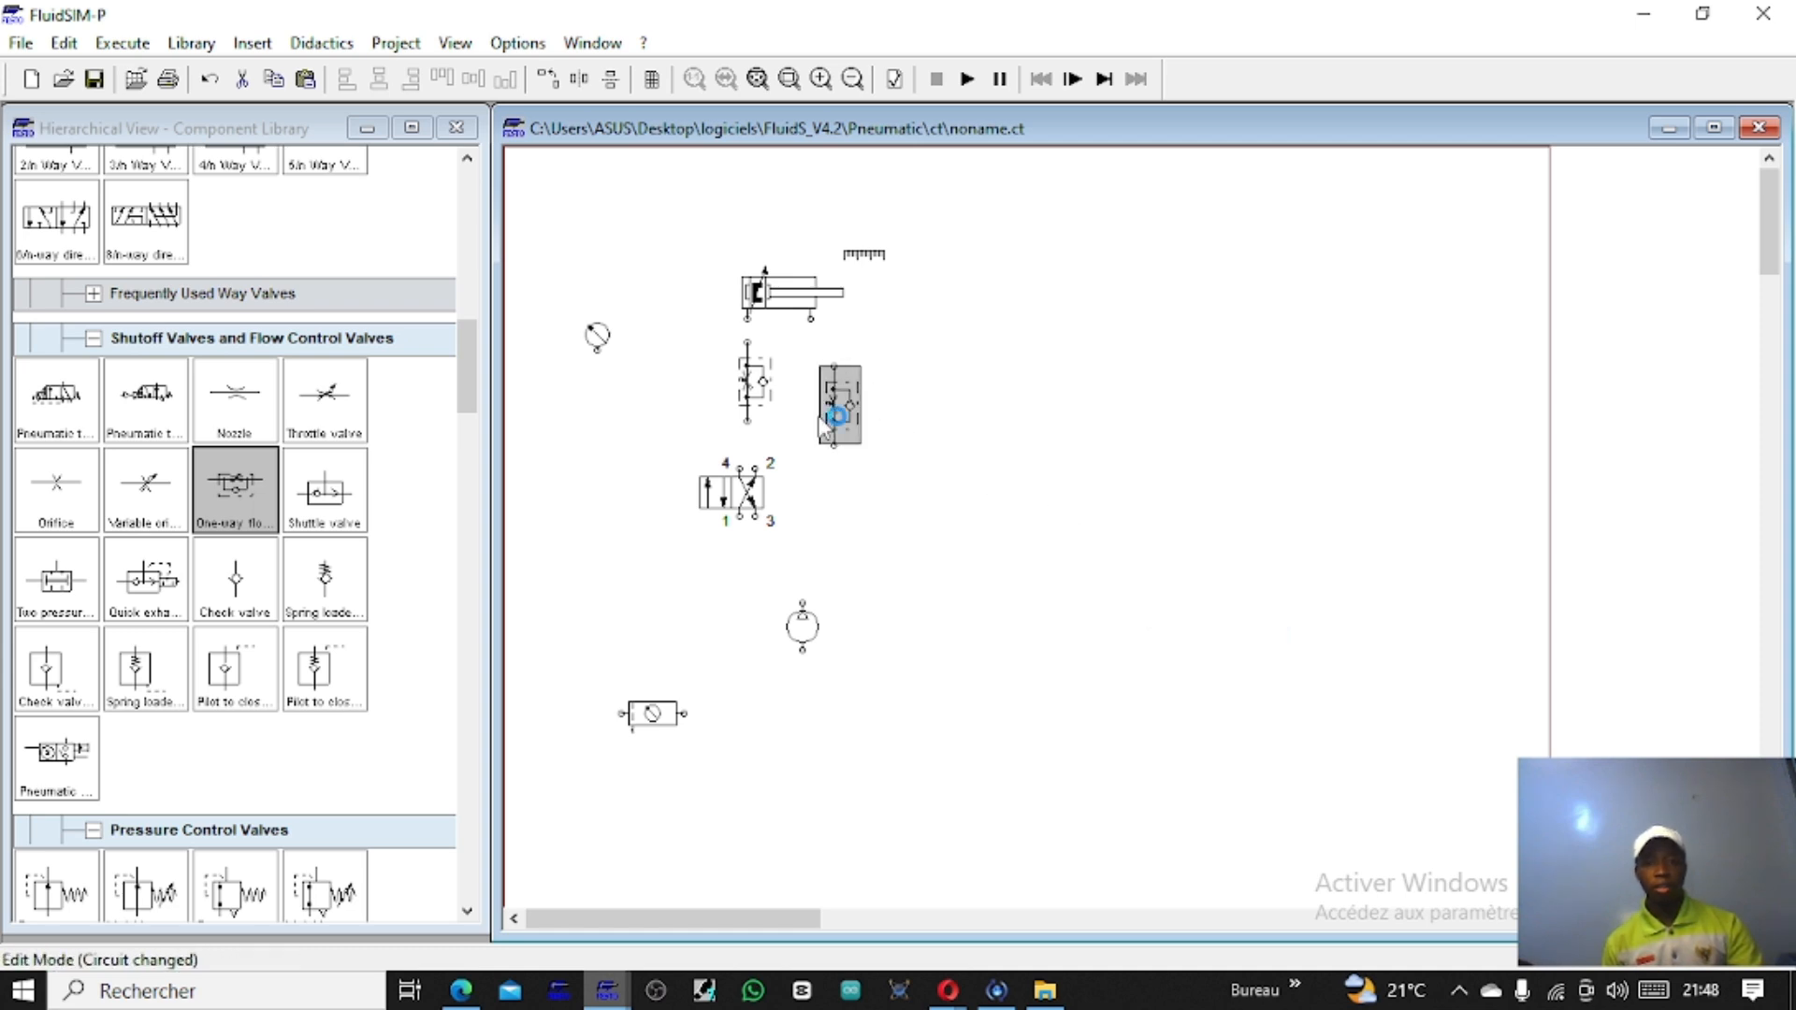
Step: Position the second flow control valve under the cylinder's right port and center the 4/n way valve below both flow control valves
drag(839, 425, 810, 393)
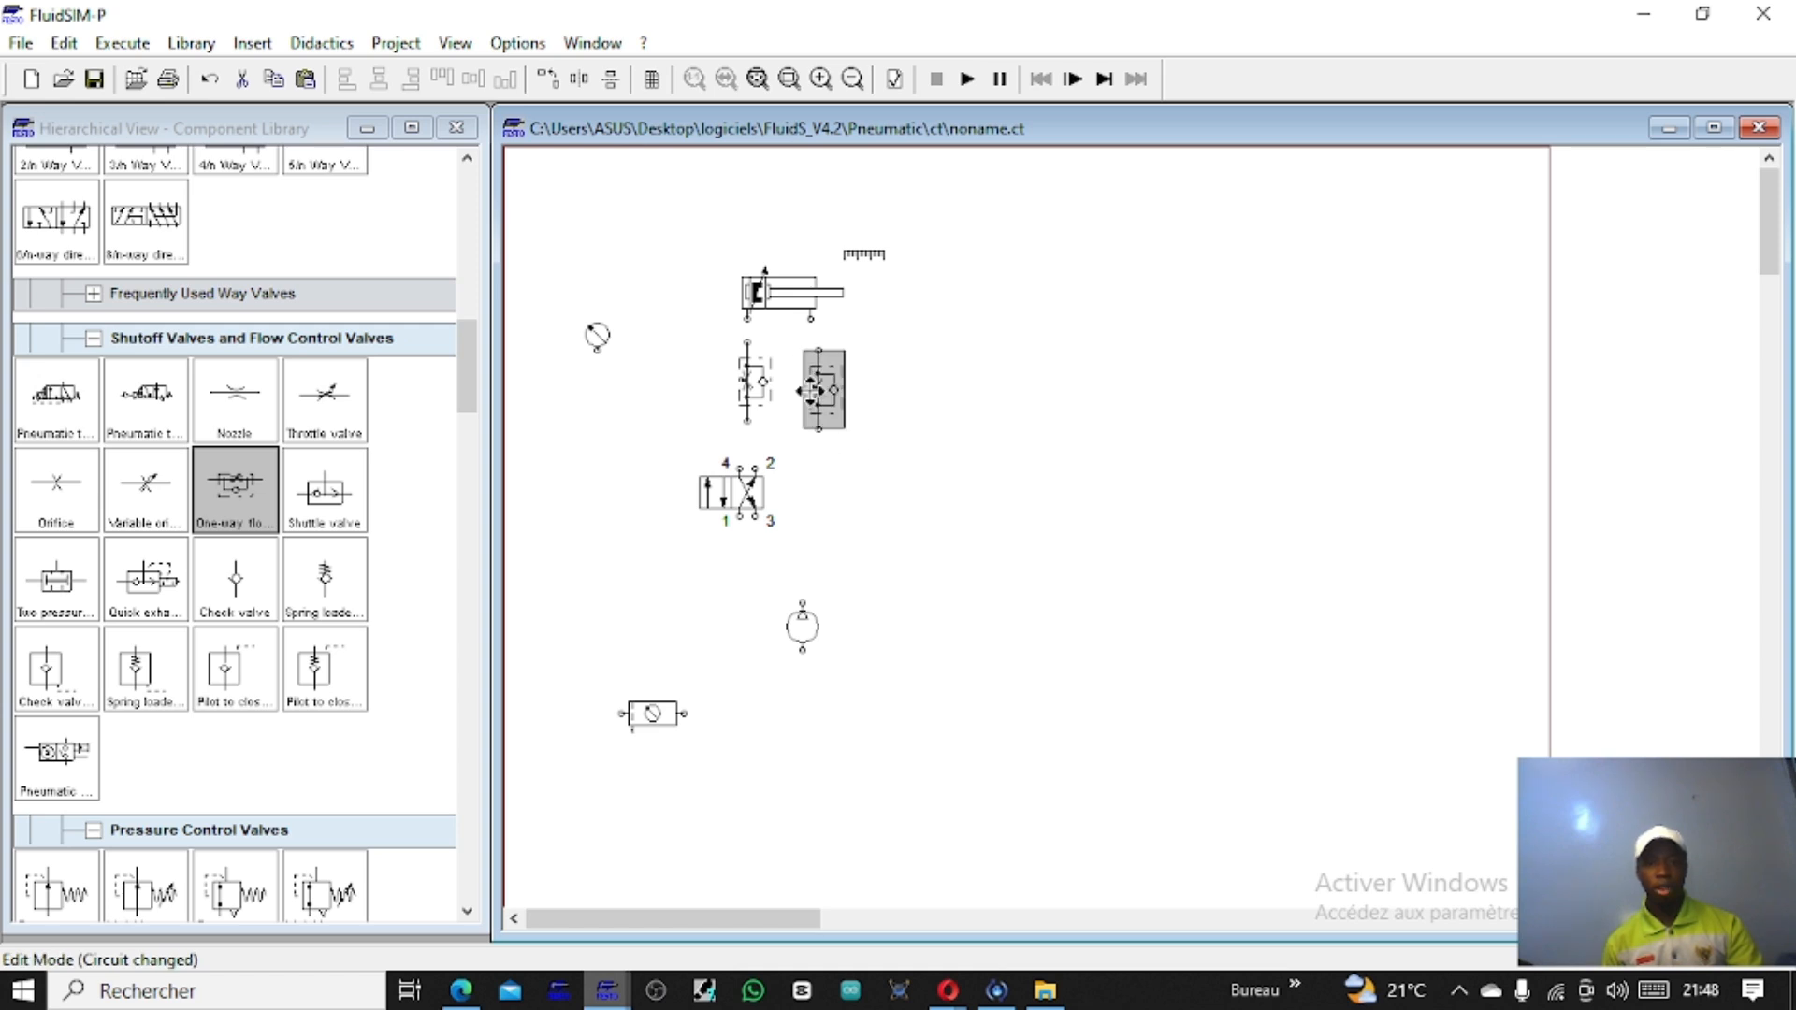
click(1019, 469)
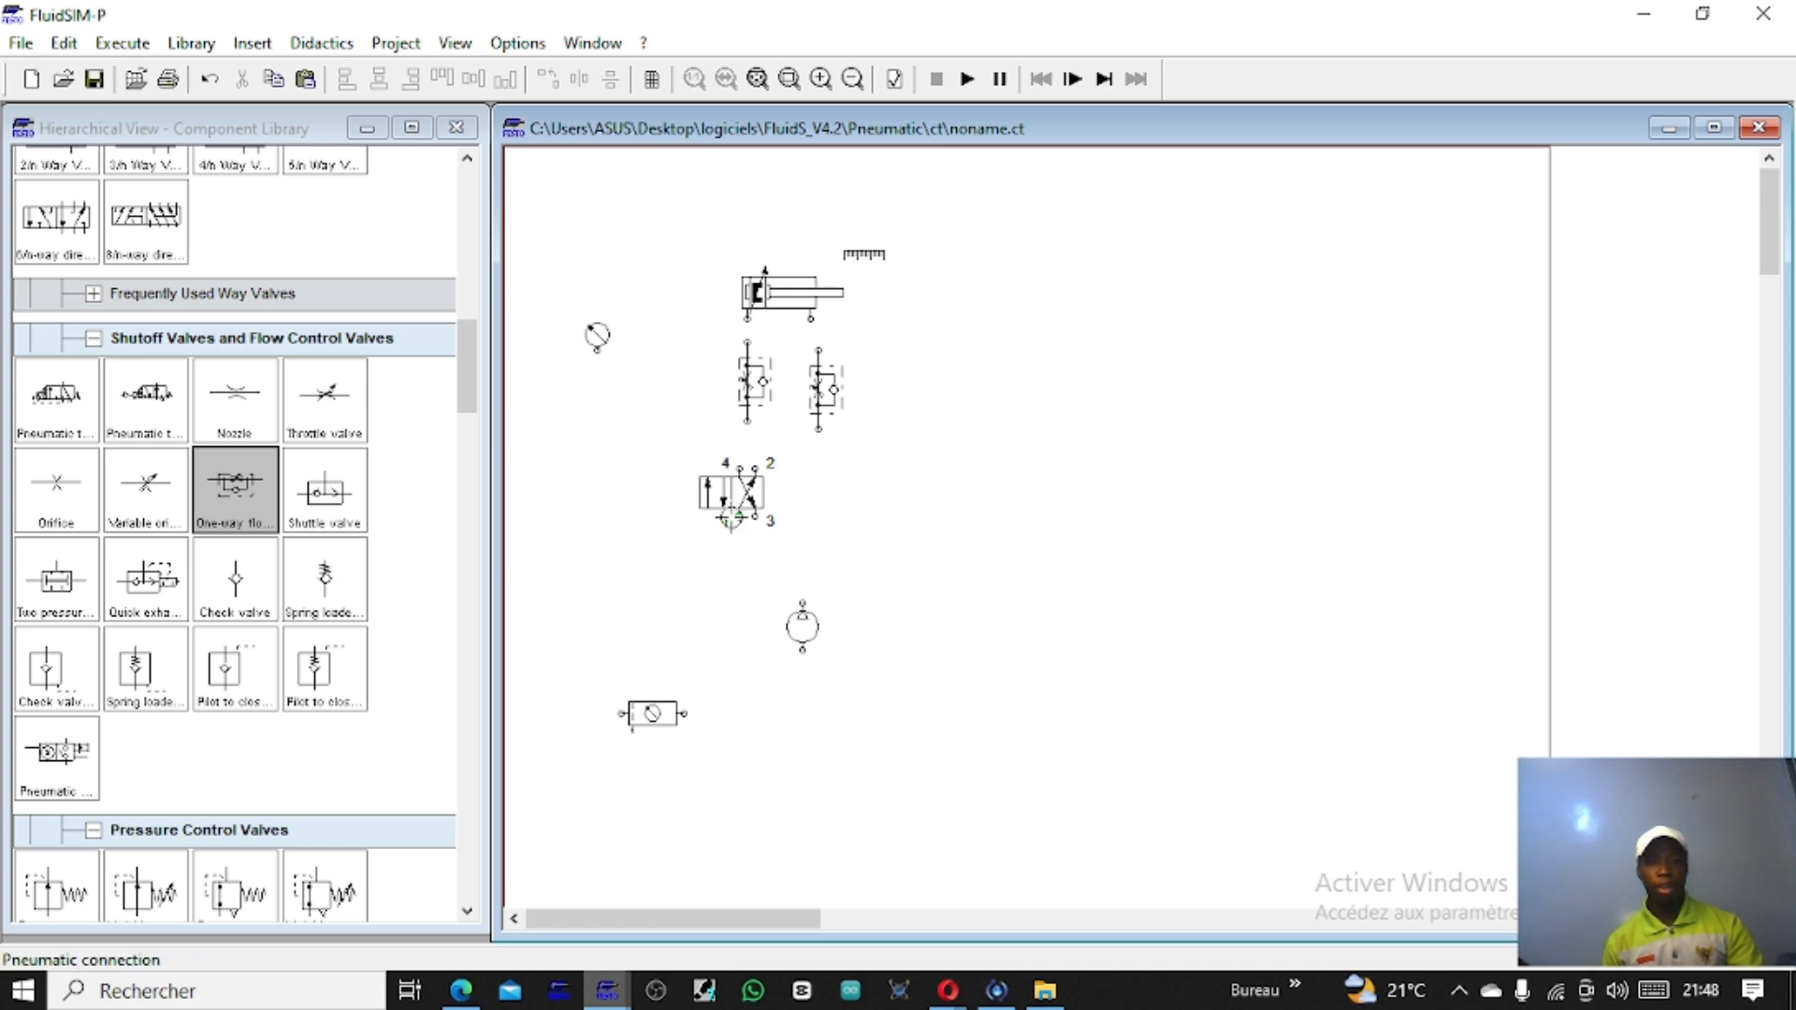
drag(734, 507, 770, 500)
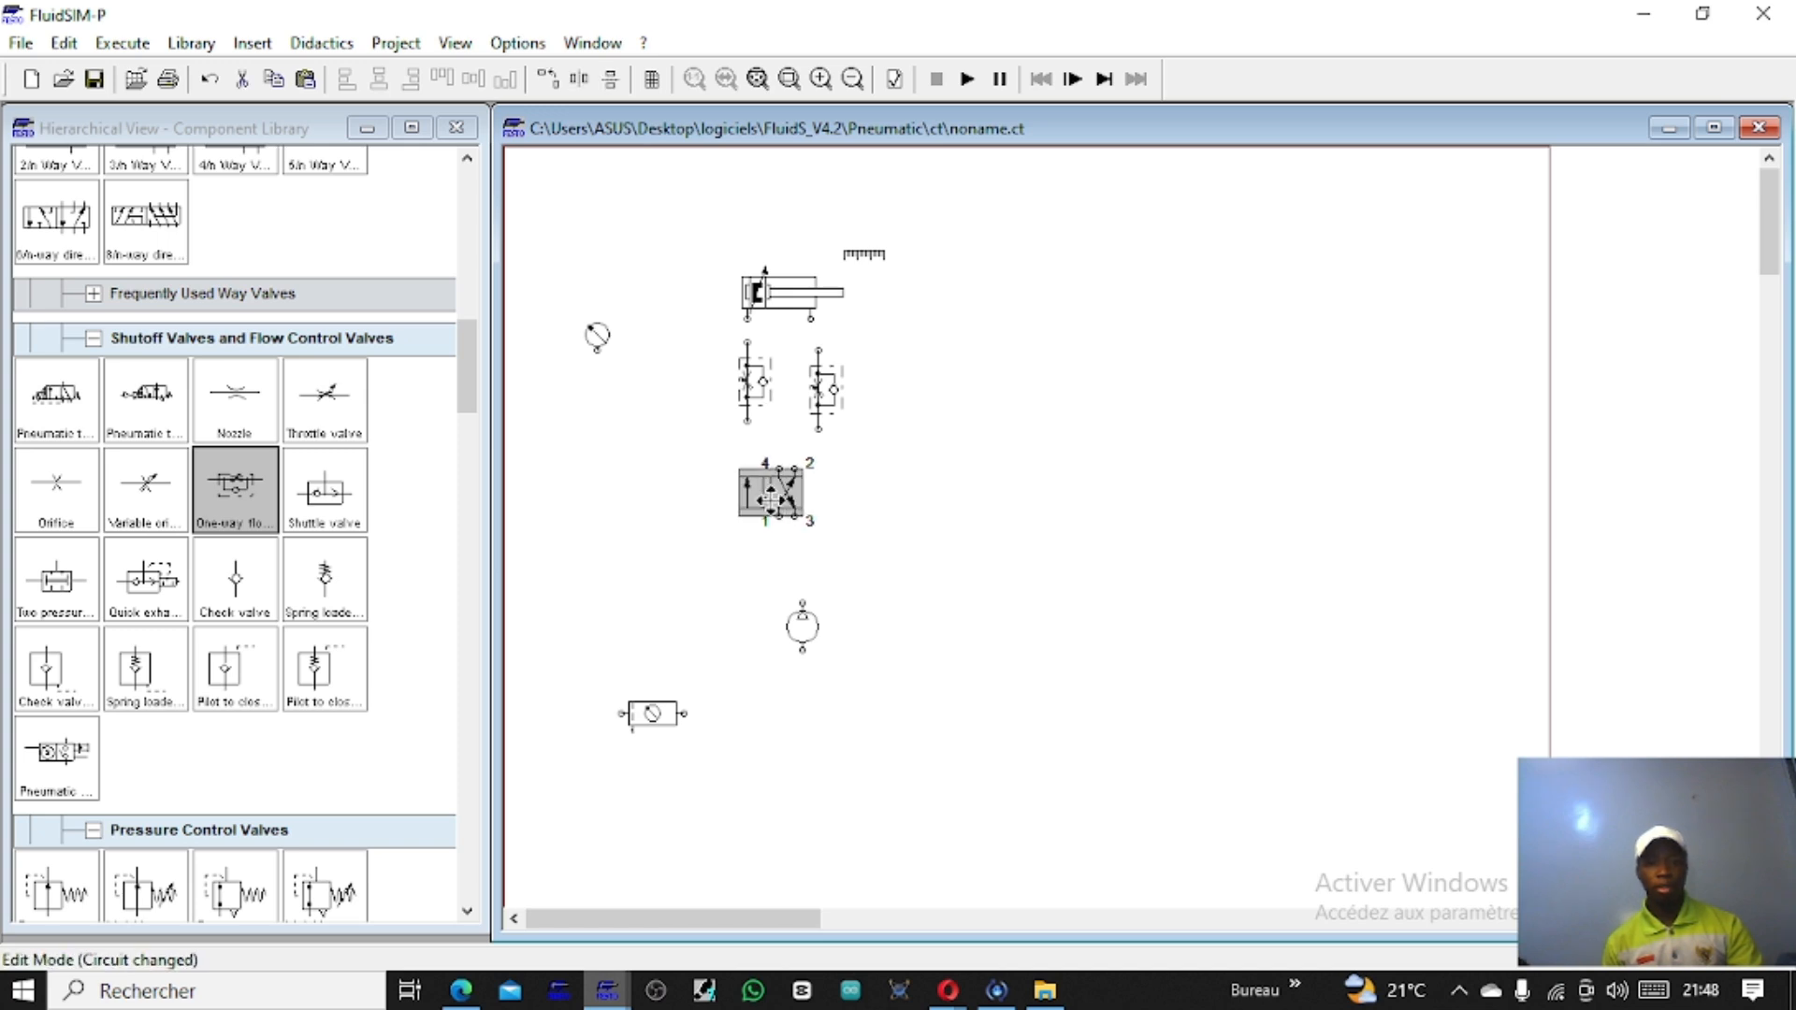
click(940, 491)
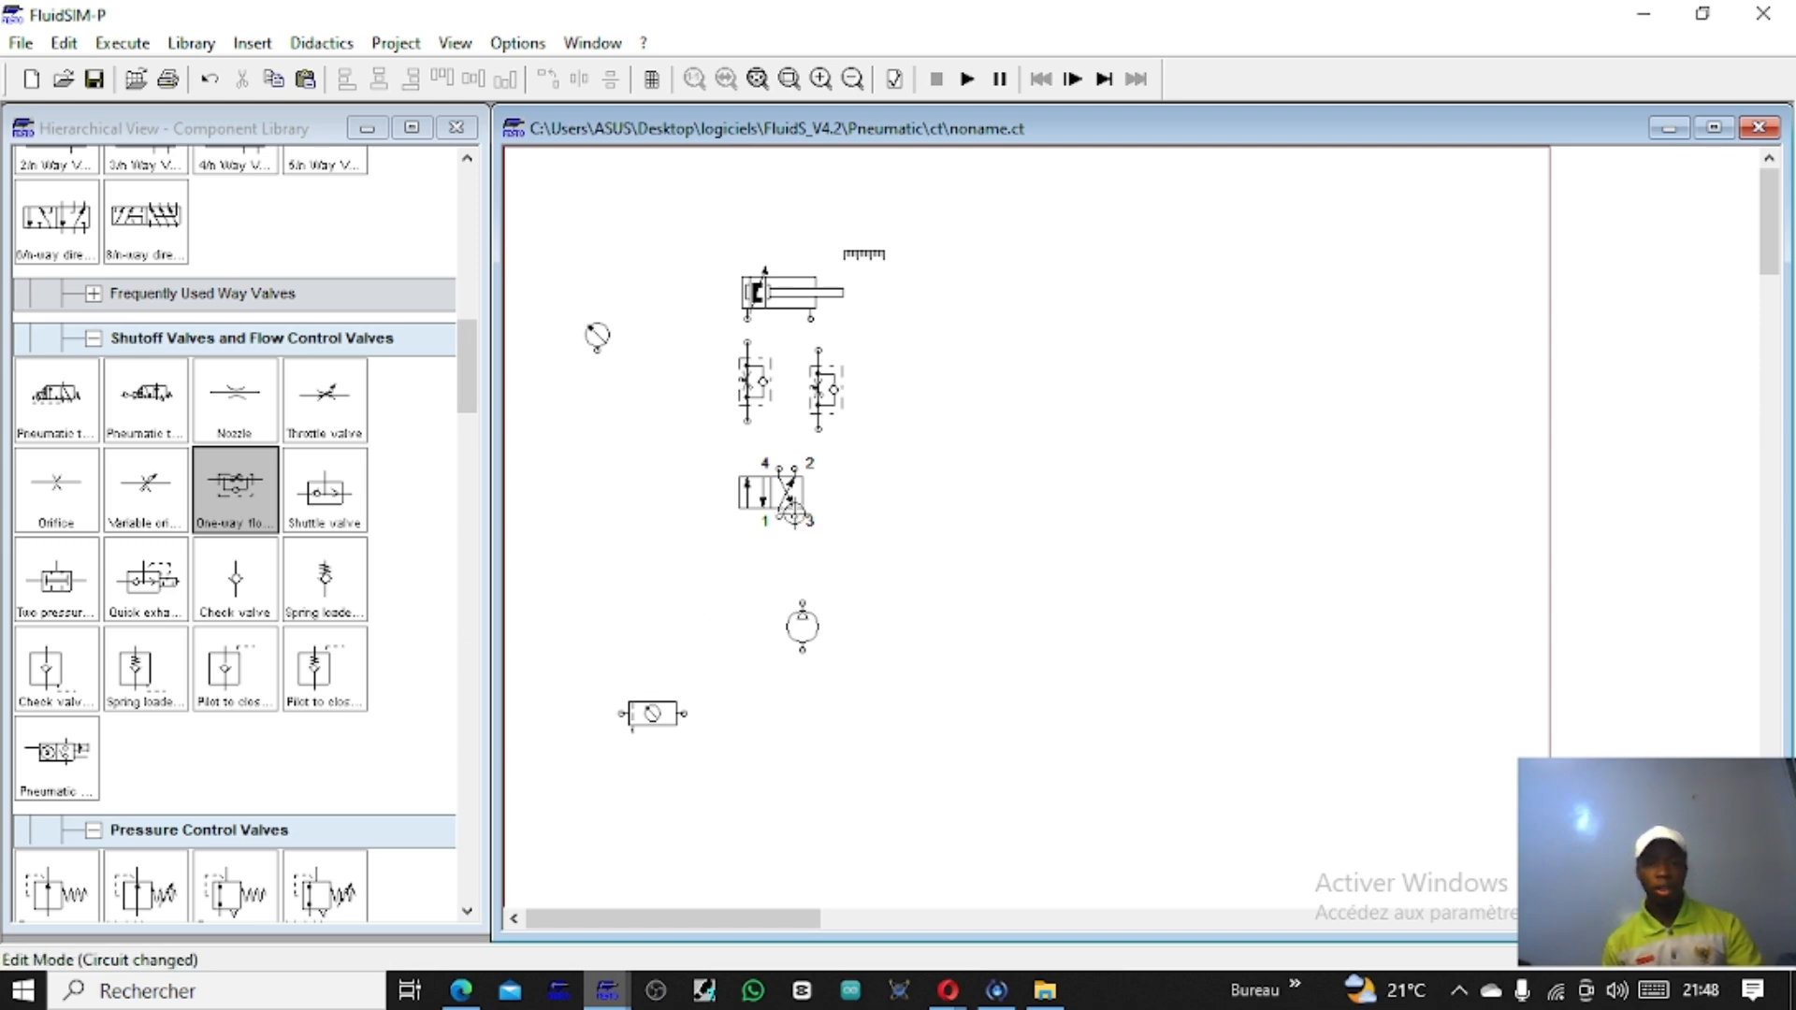
Step: Configure the 4/n way valve with direct pneumatic pilot actuation on both its left and right sides
click(771, 502)
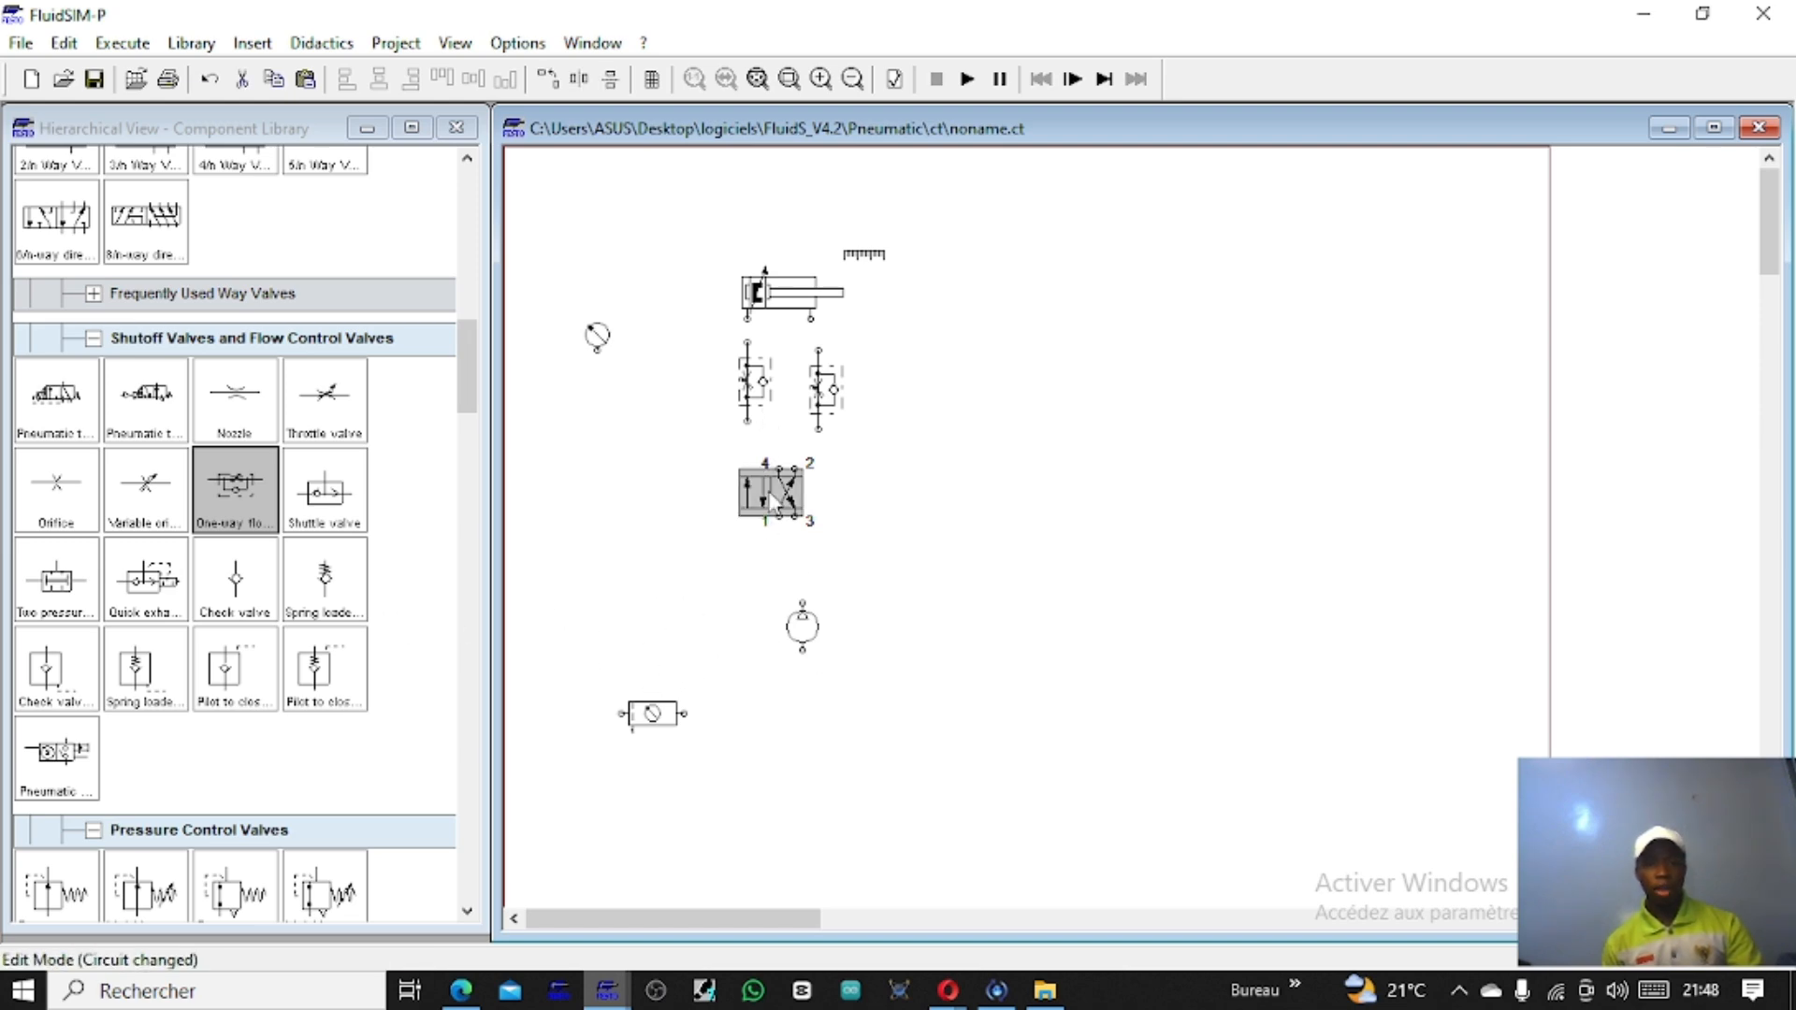
double_click(771, 502)
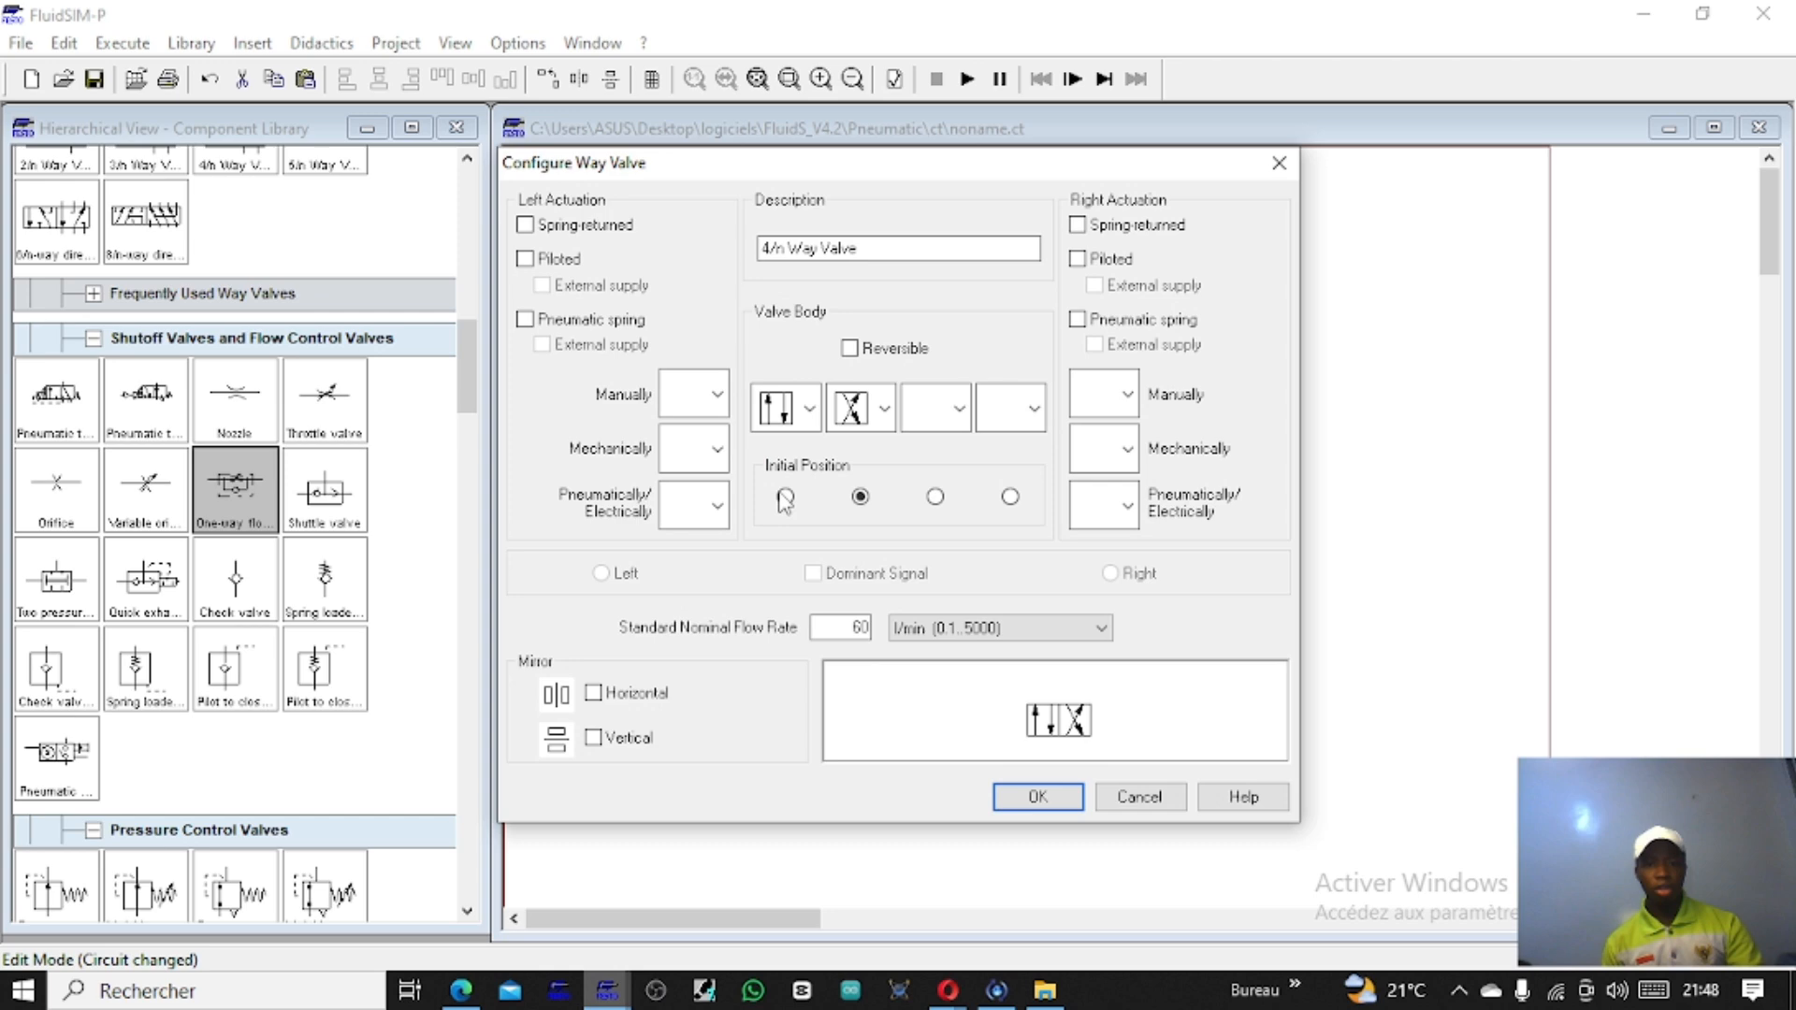
click(725, 464)
click(728, 460)
click(716, 505)
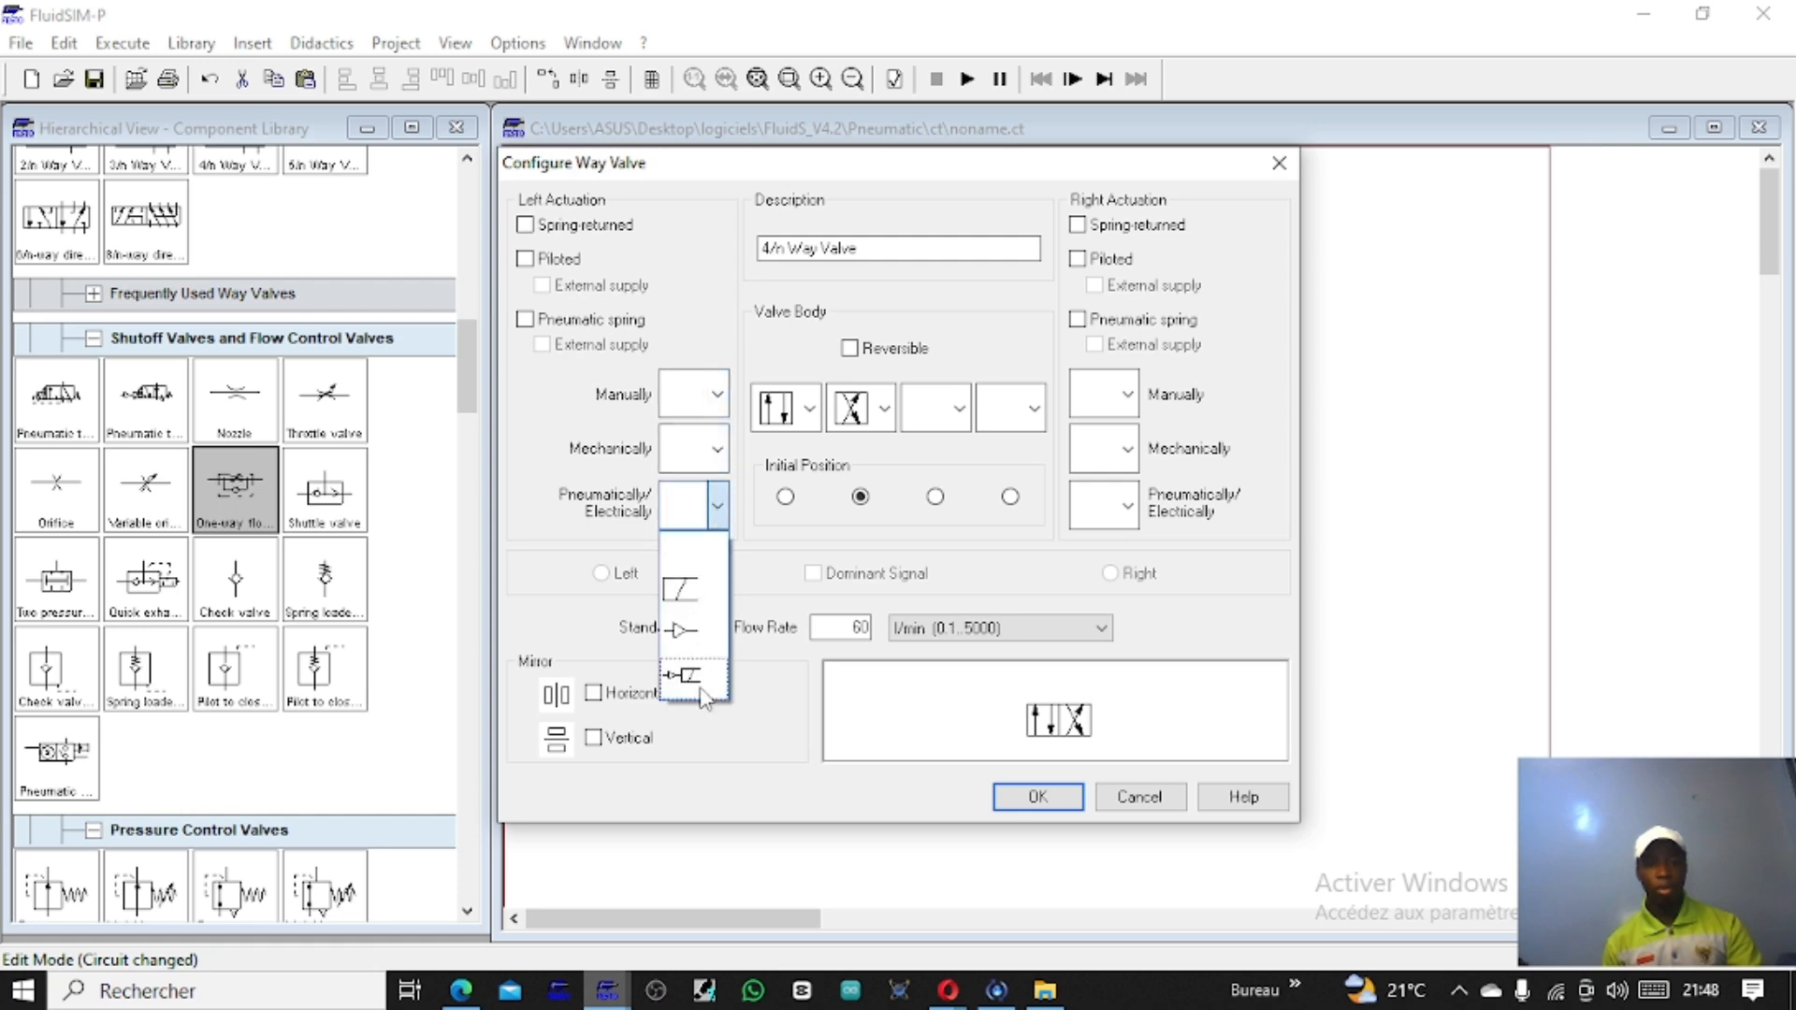
click(696, 630)
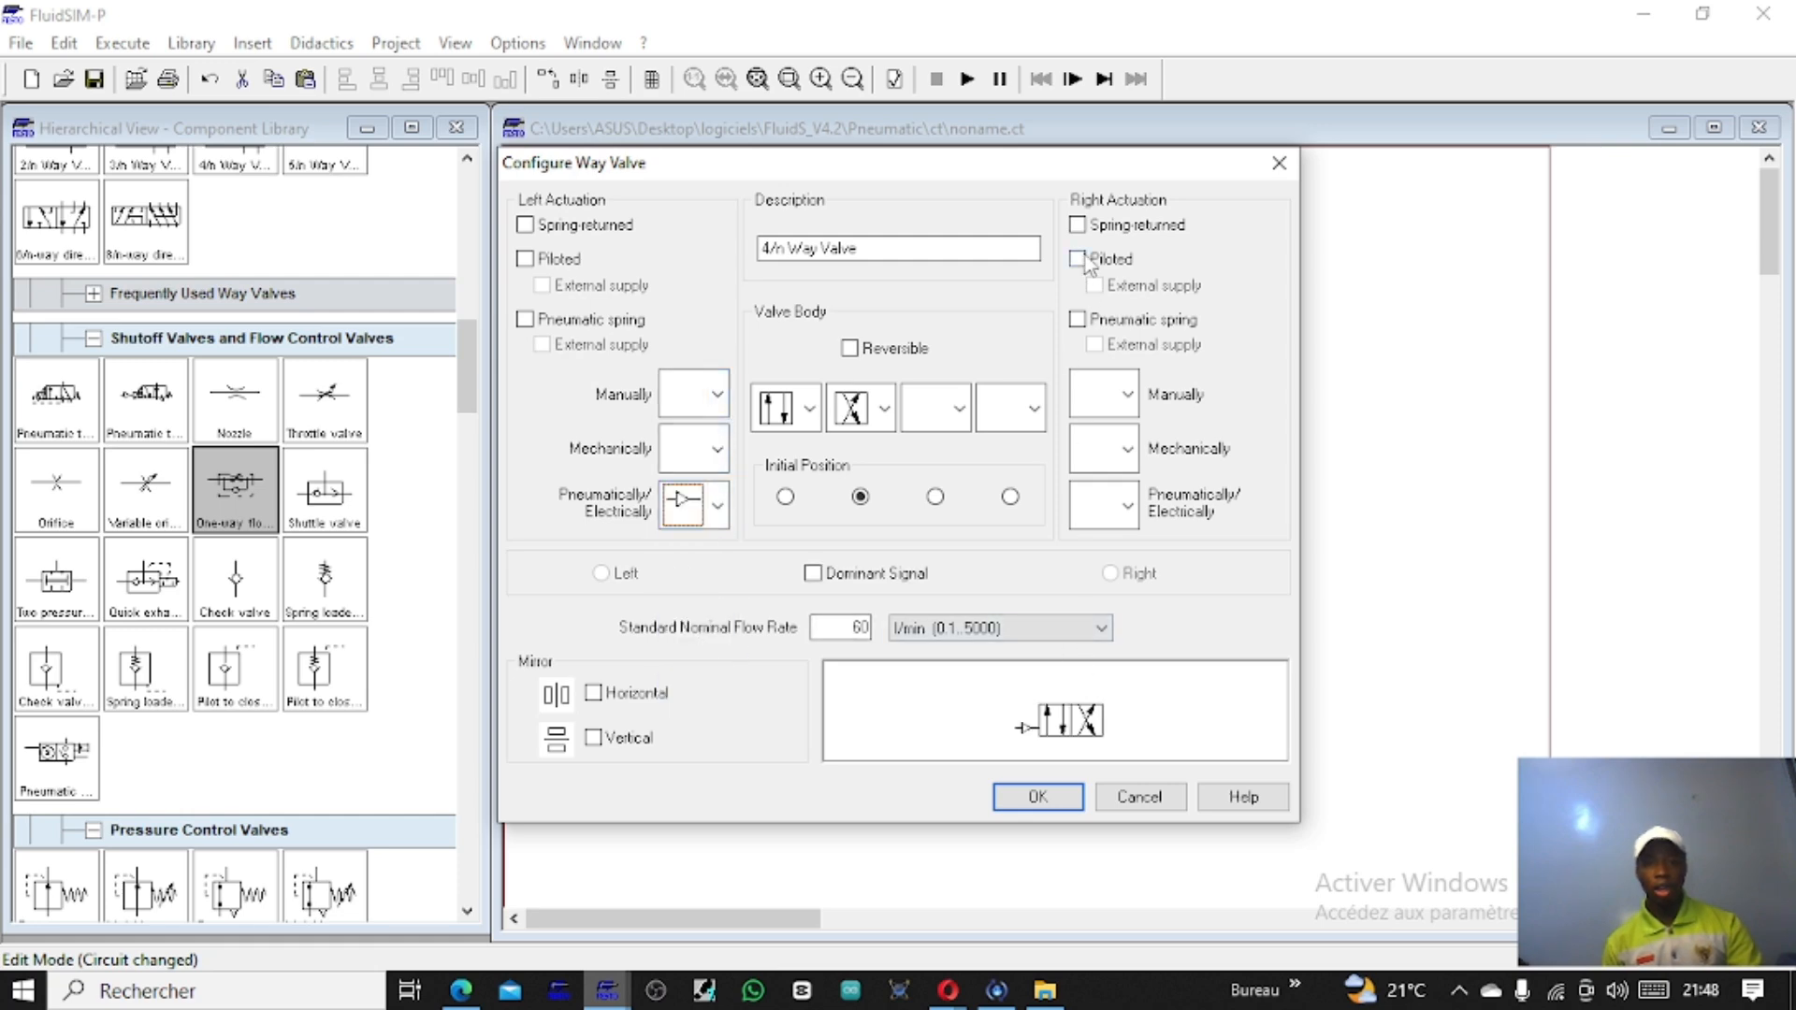
click(1122, 507)
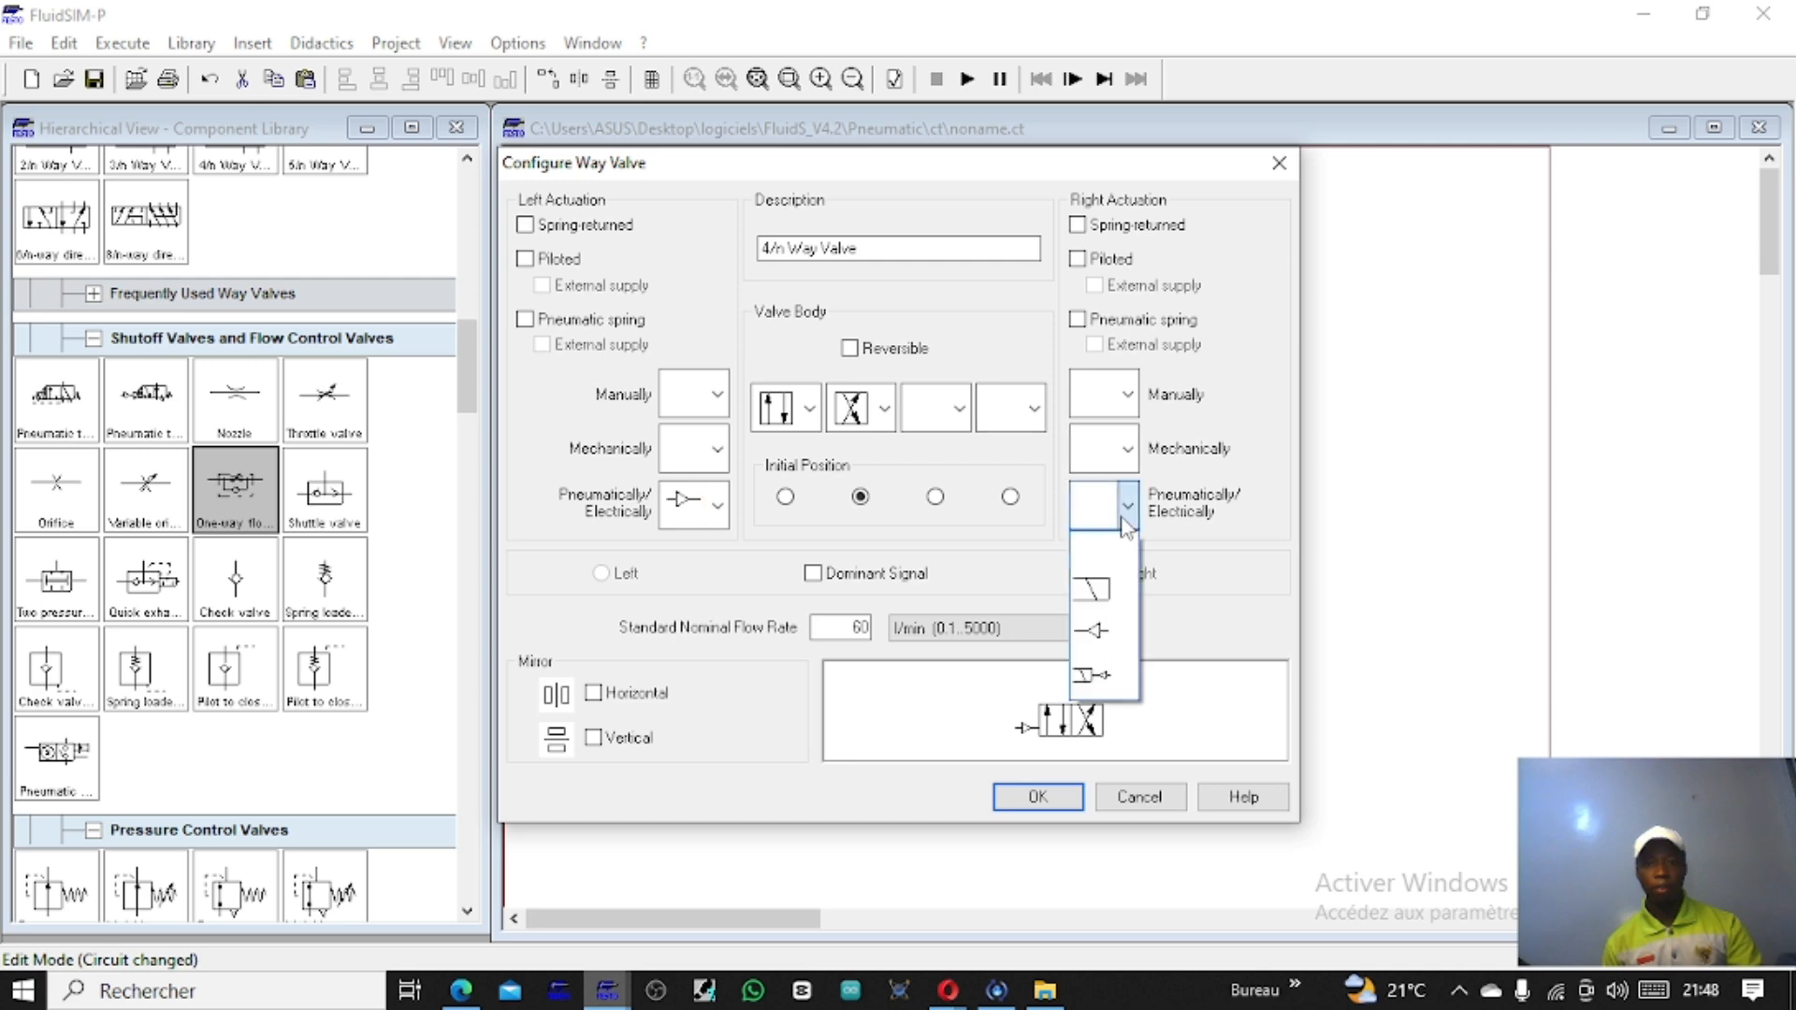
click(1093, 628)
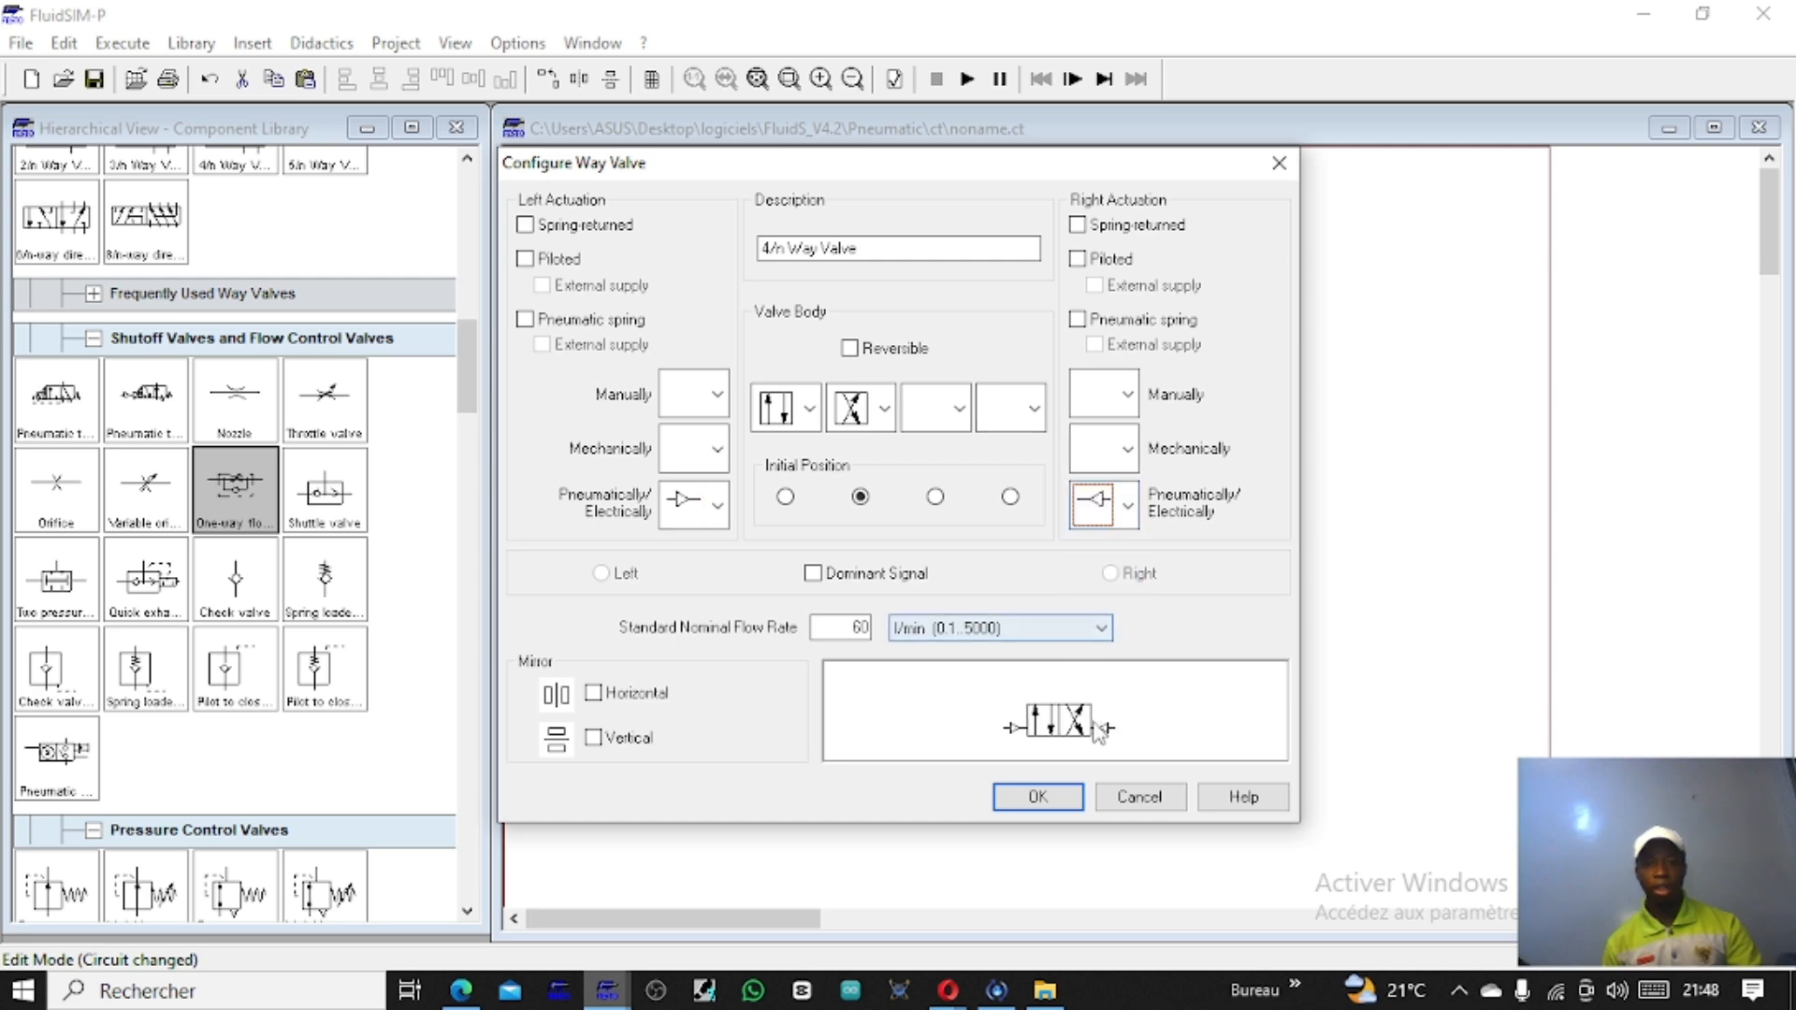
click(1037, 796)
click(940, 477)
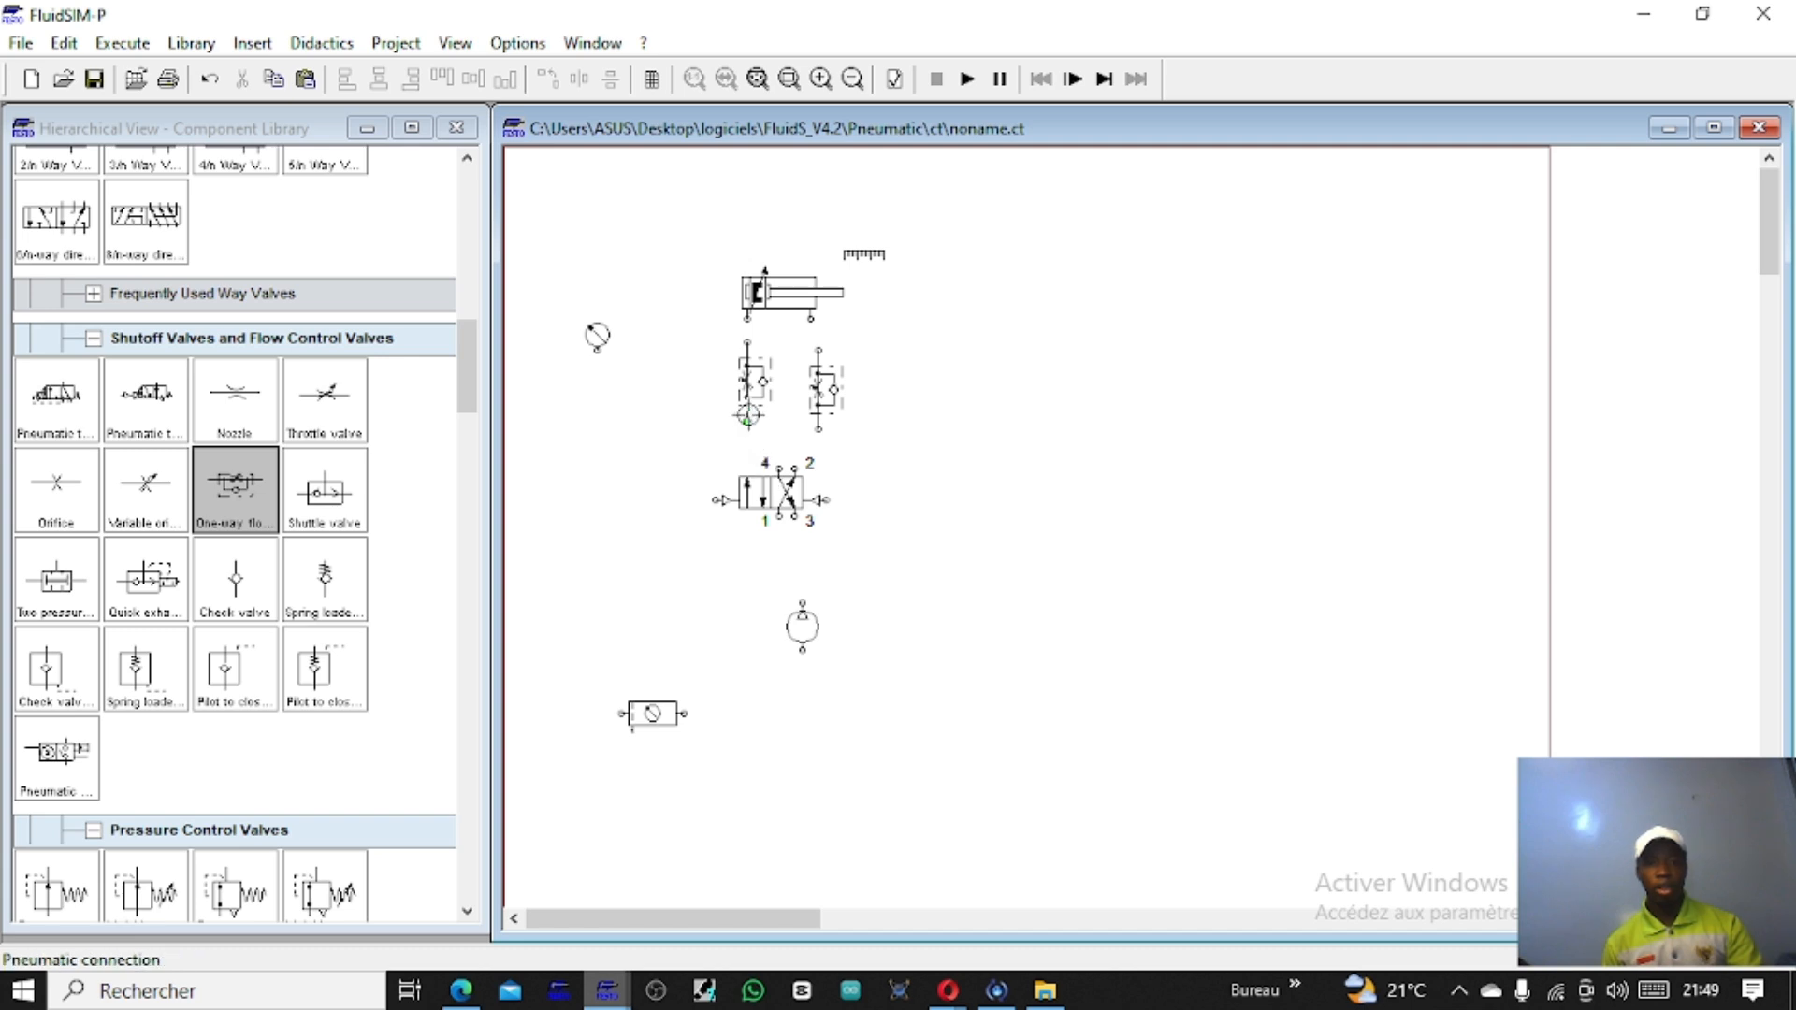
Step: Connect the cylinder's two ports through the one-way flow control valves to ports 4 and 2 of the 4/n way valve
drag(780, 463, 747, 422)
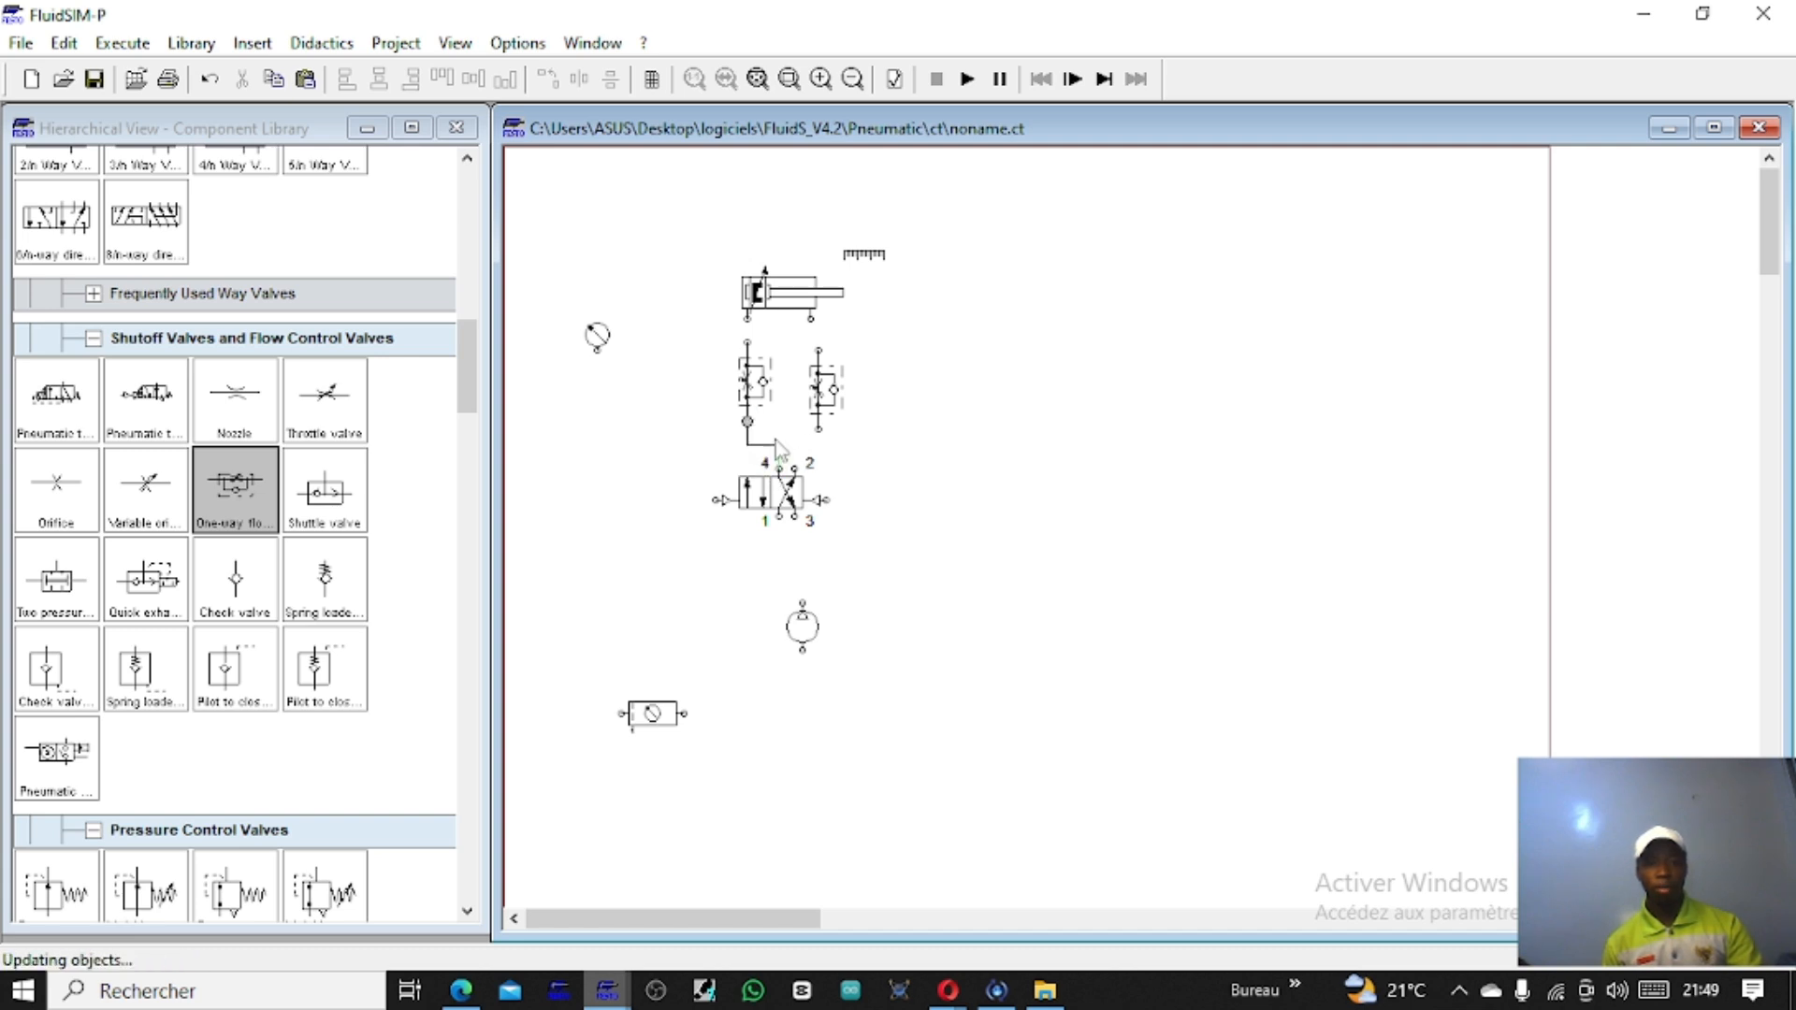
drag(744, 344, 742, 328)
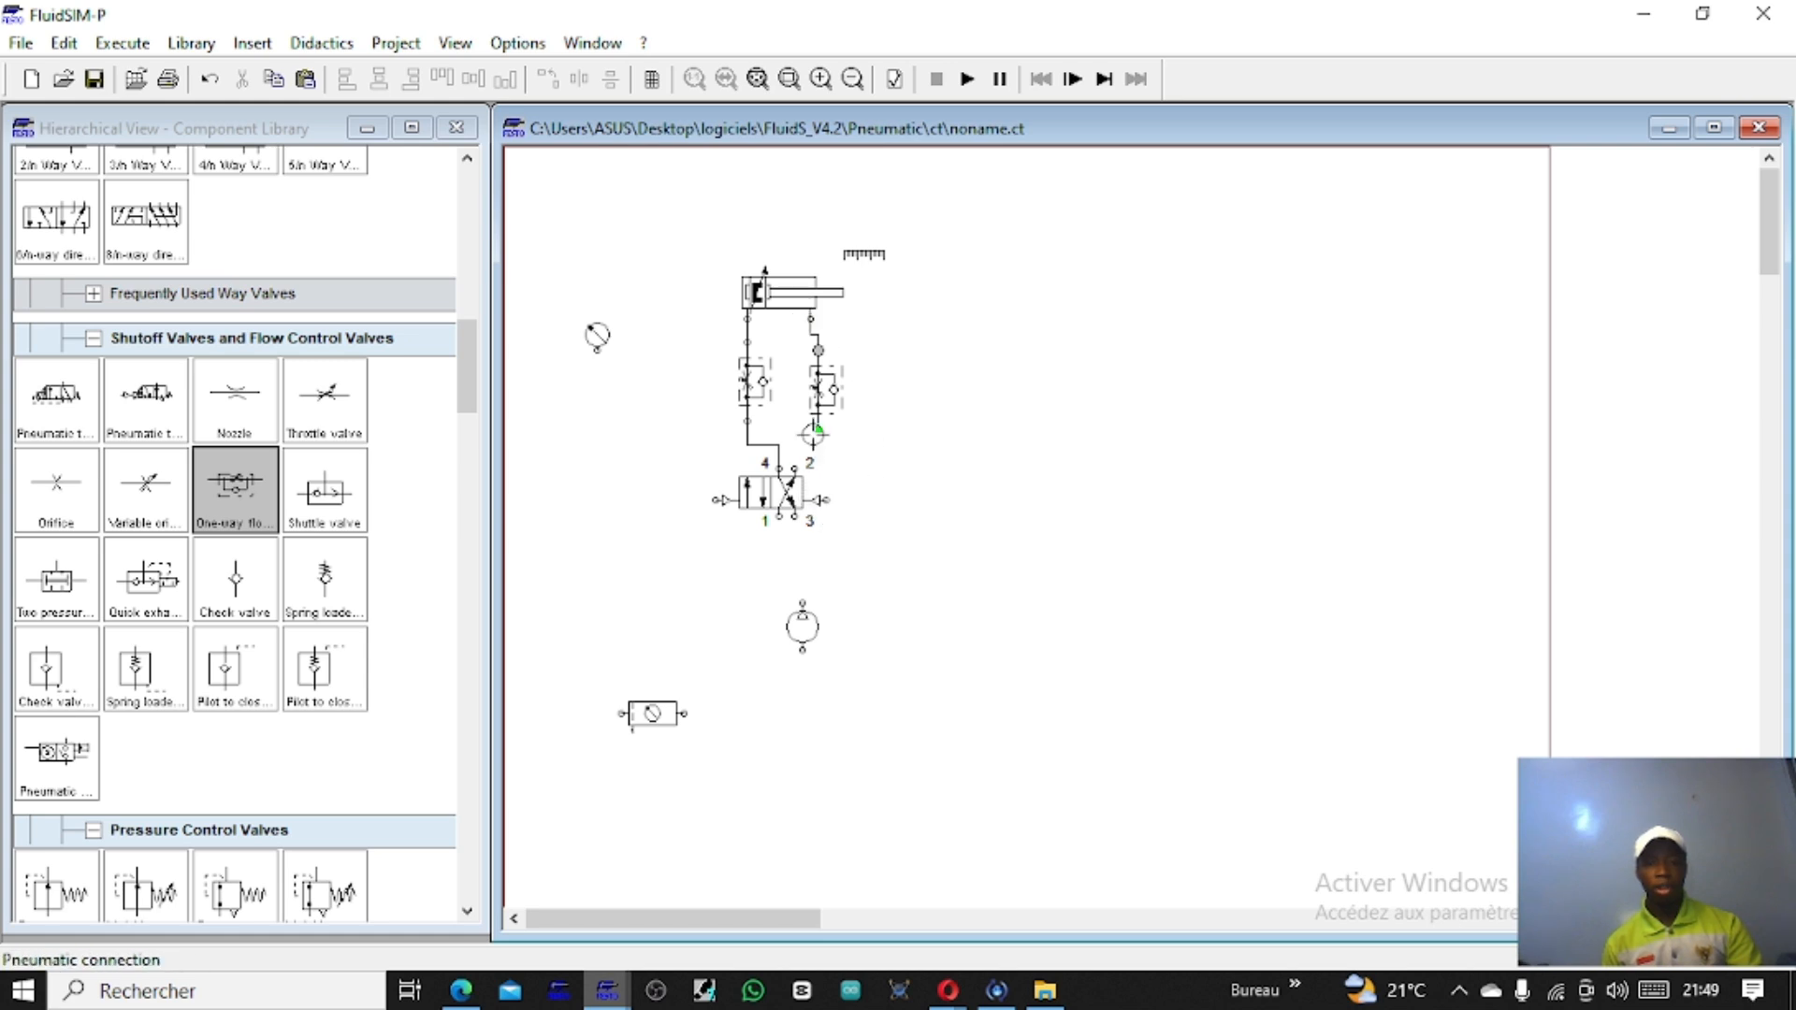
drag(818, 428, 814, 452)
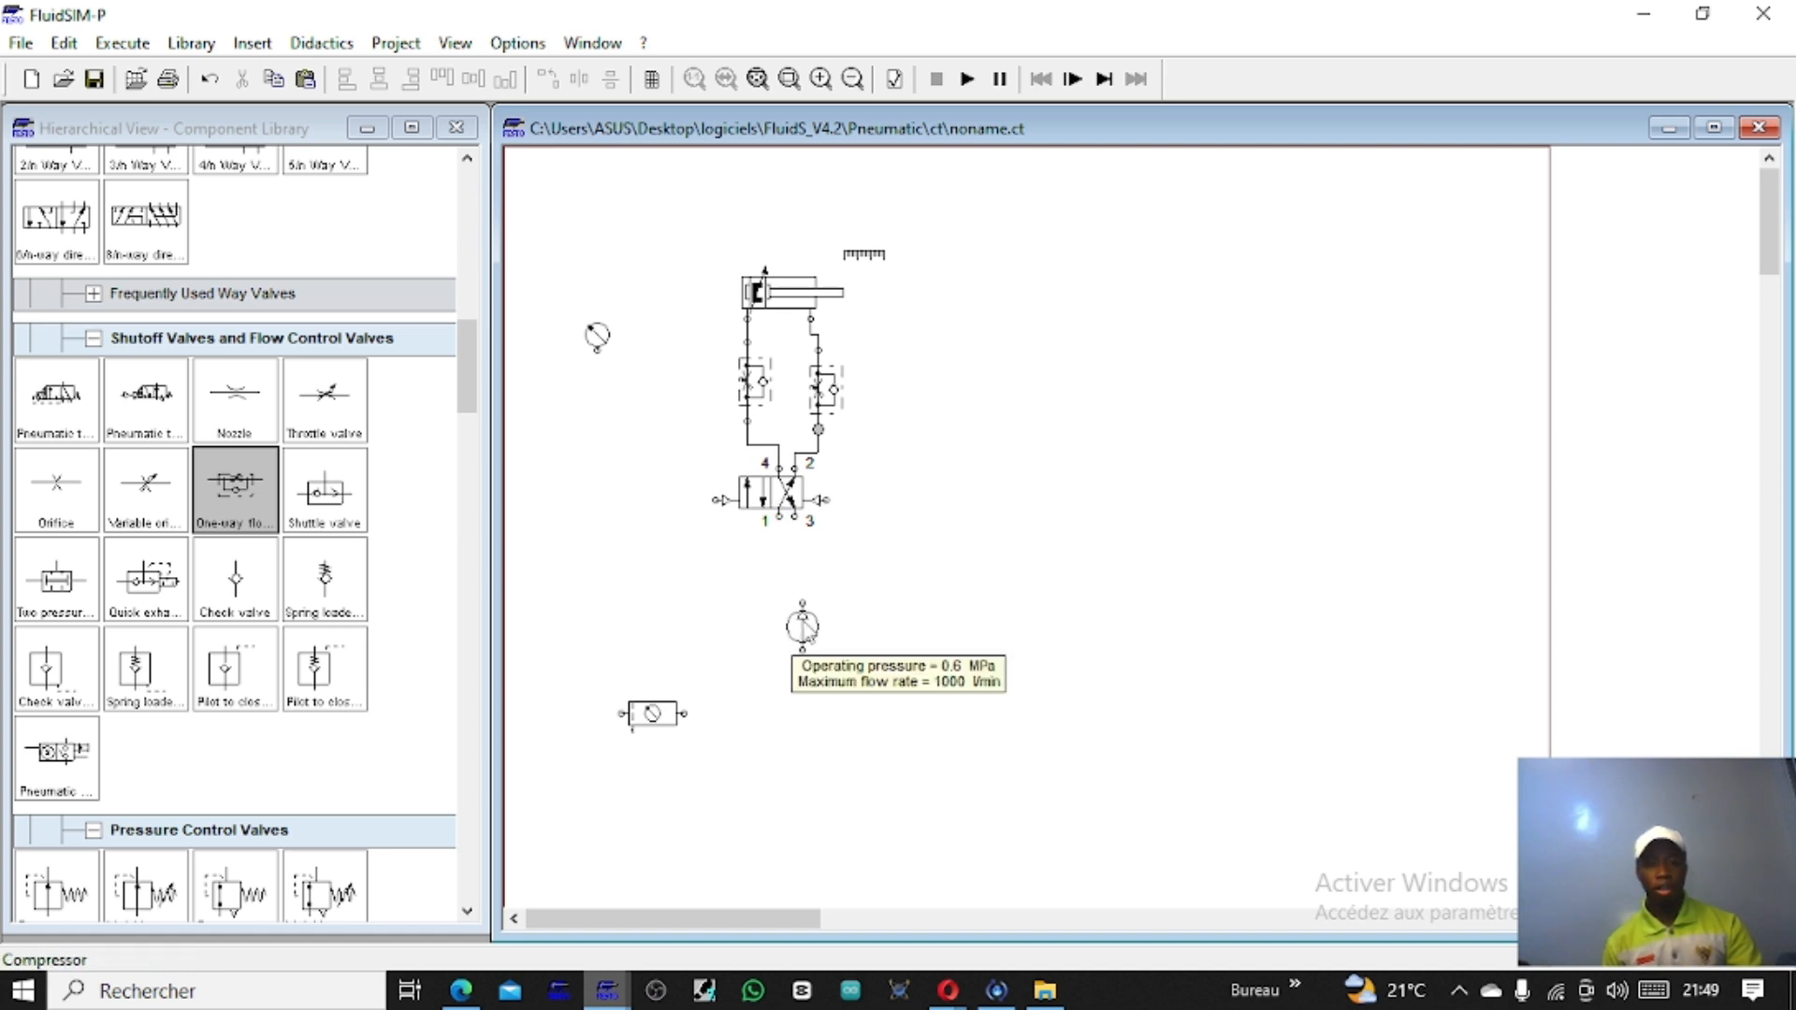
Step: Move the compressor and air service unit further down, leaving space beneath the 4/n way valve
drag(802, 627, 771, 759)
drag(648, 709, 615, 804)
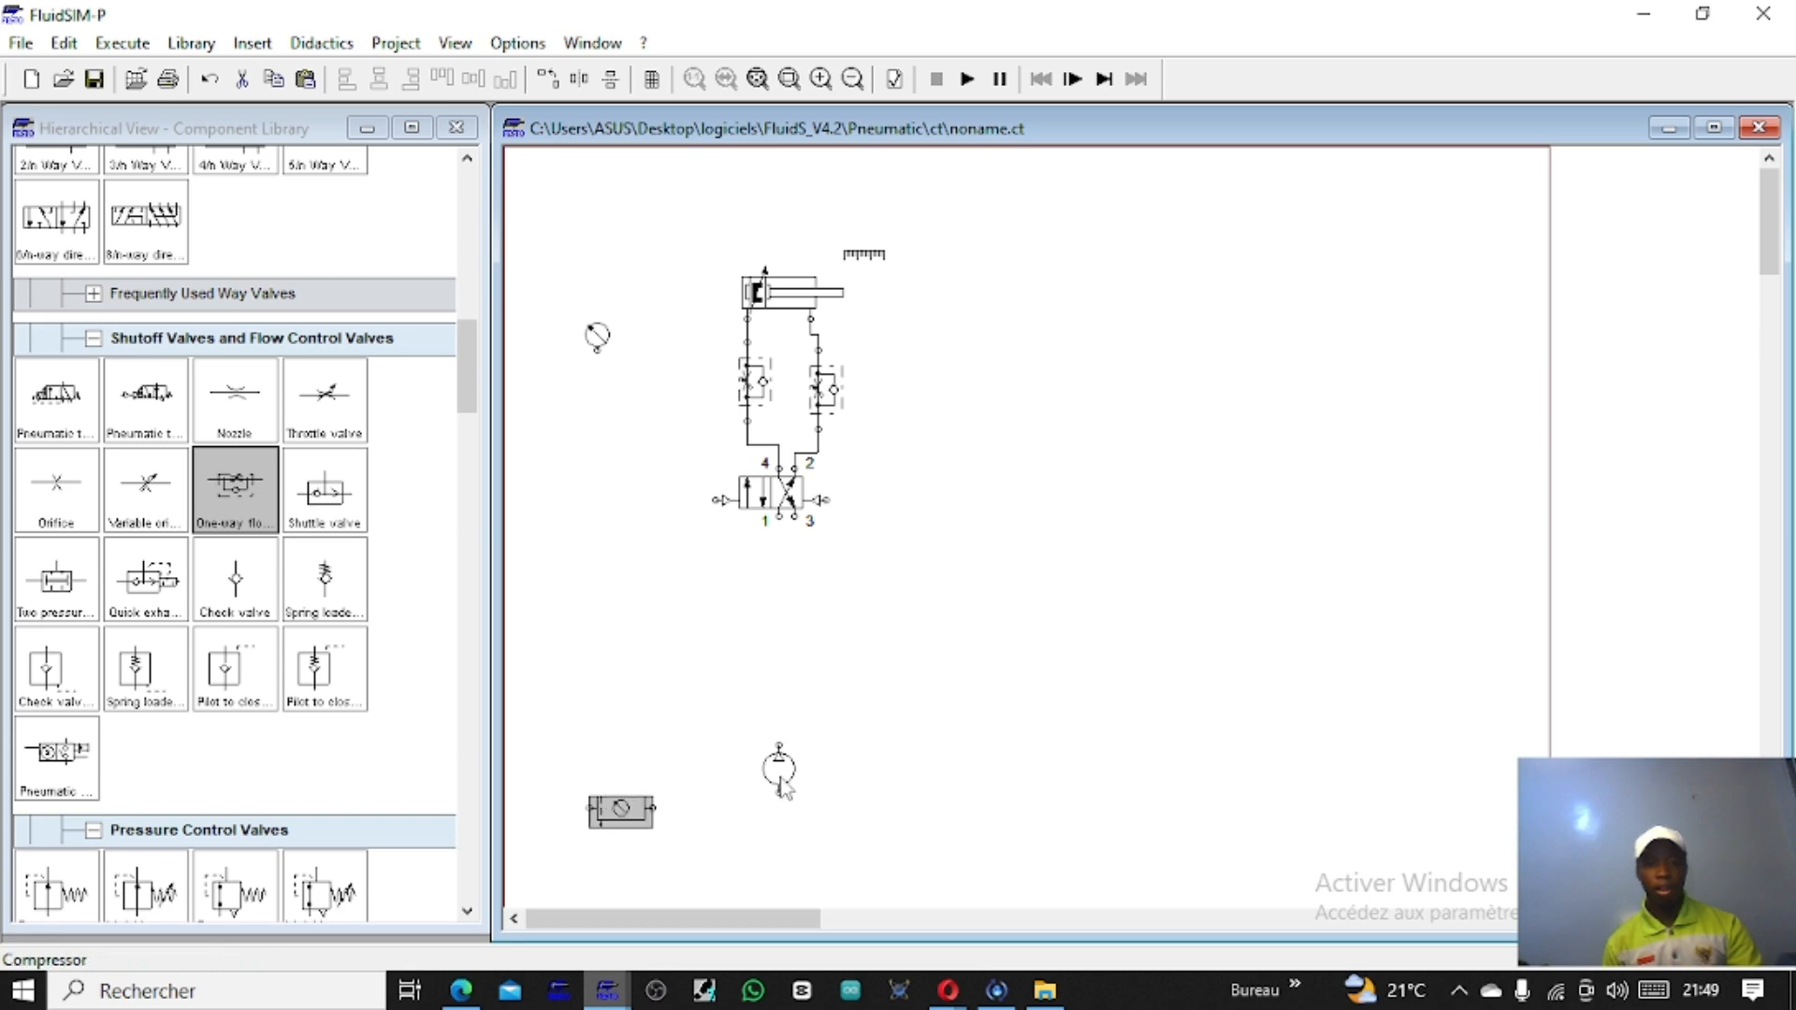
drag(779, 768, 746, 776)
click(960, 720)
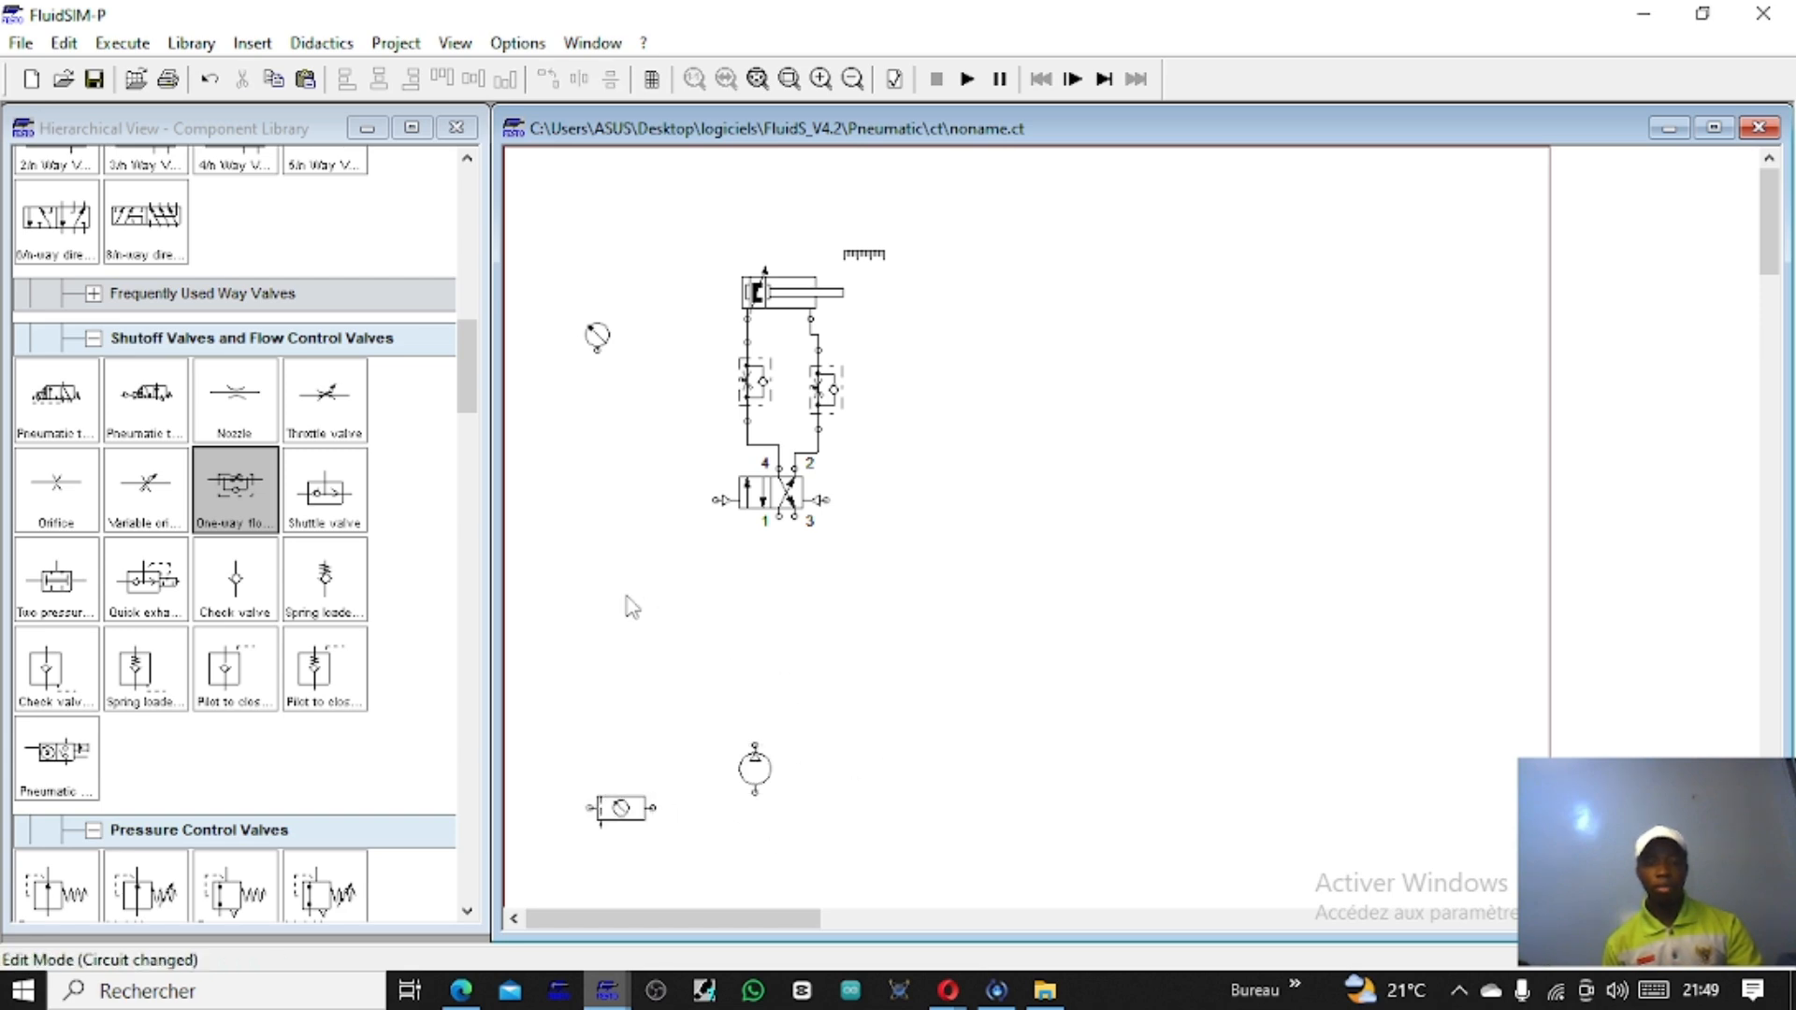
Step: Add two 3/n way valves side by side above the air service unit, raising the second one slightly
scroll(180, 574, up, 4)
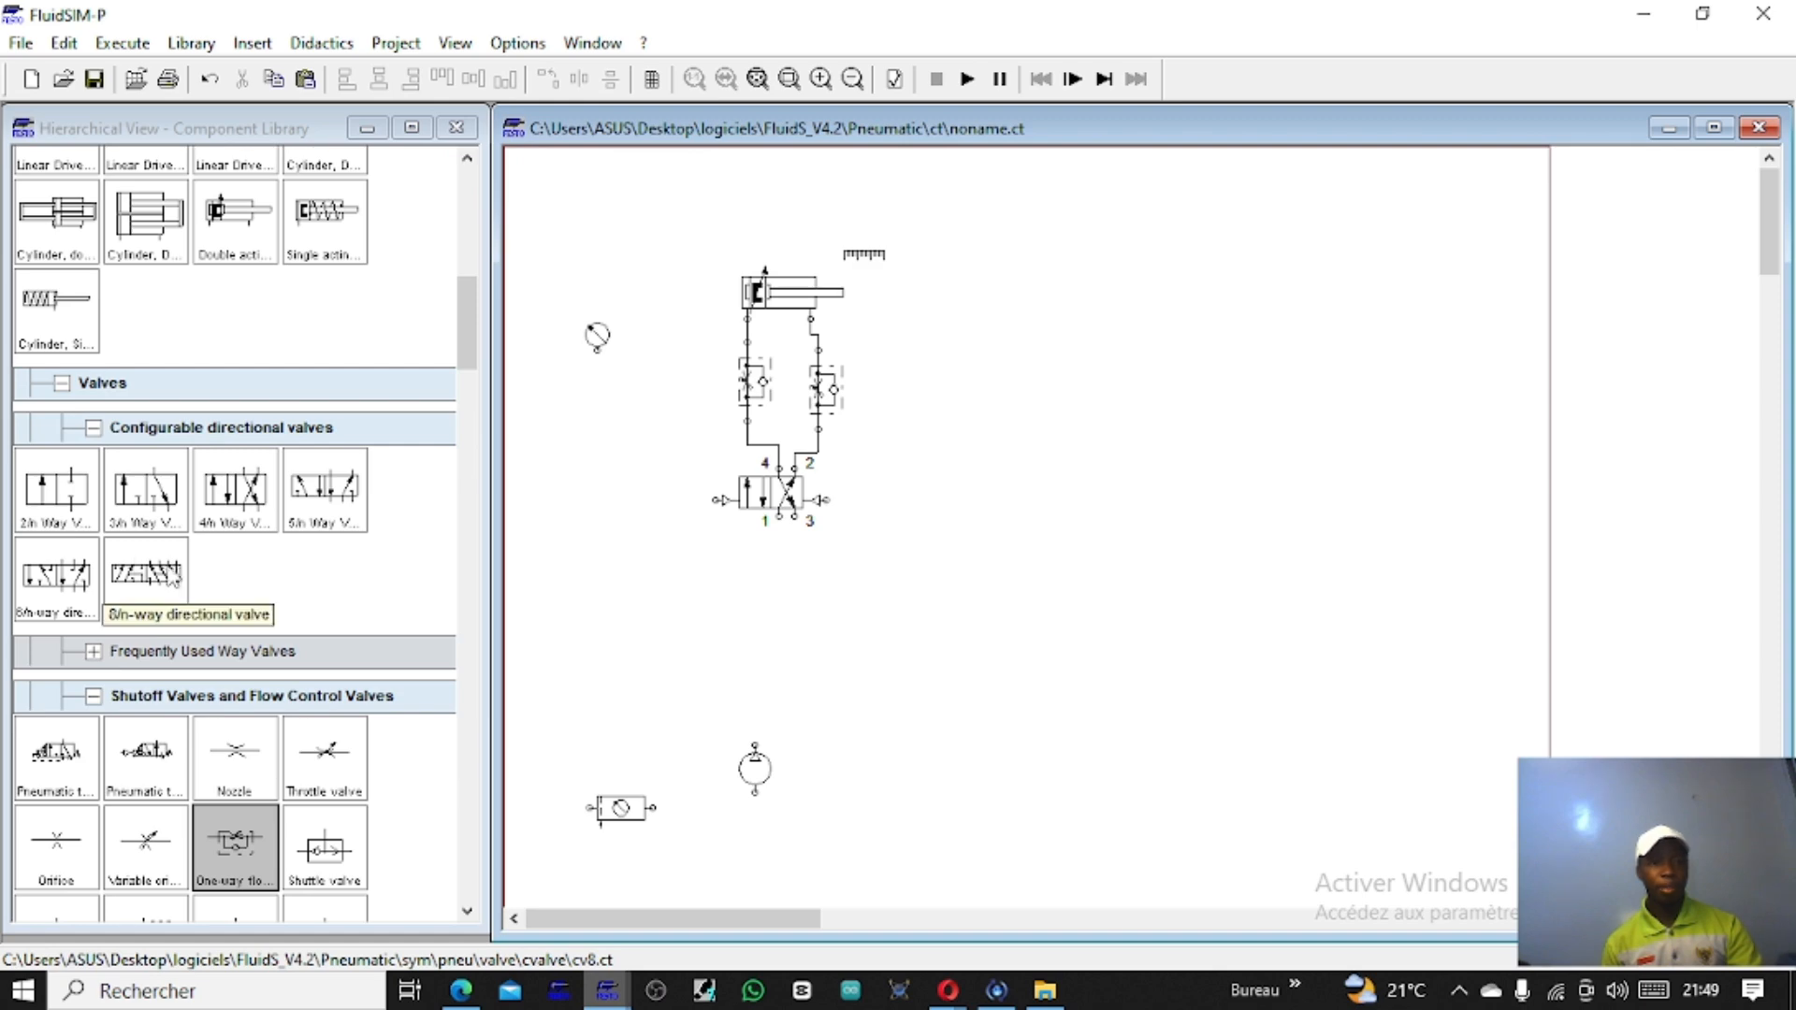
scroll(110, 559, up, 2)
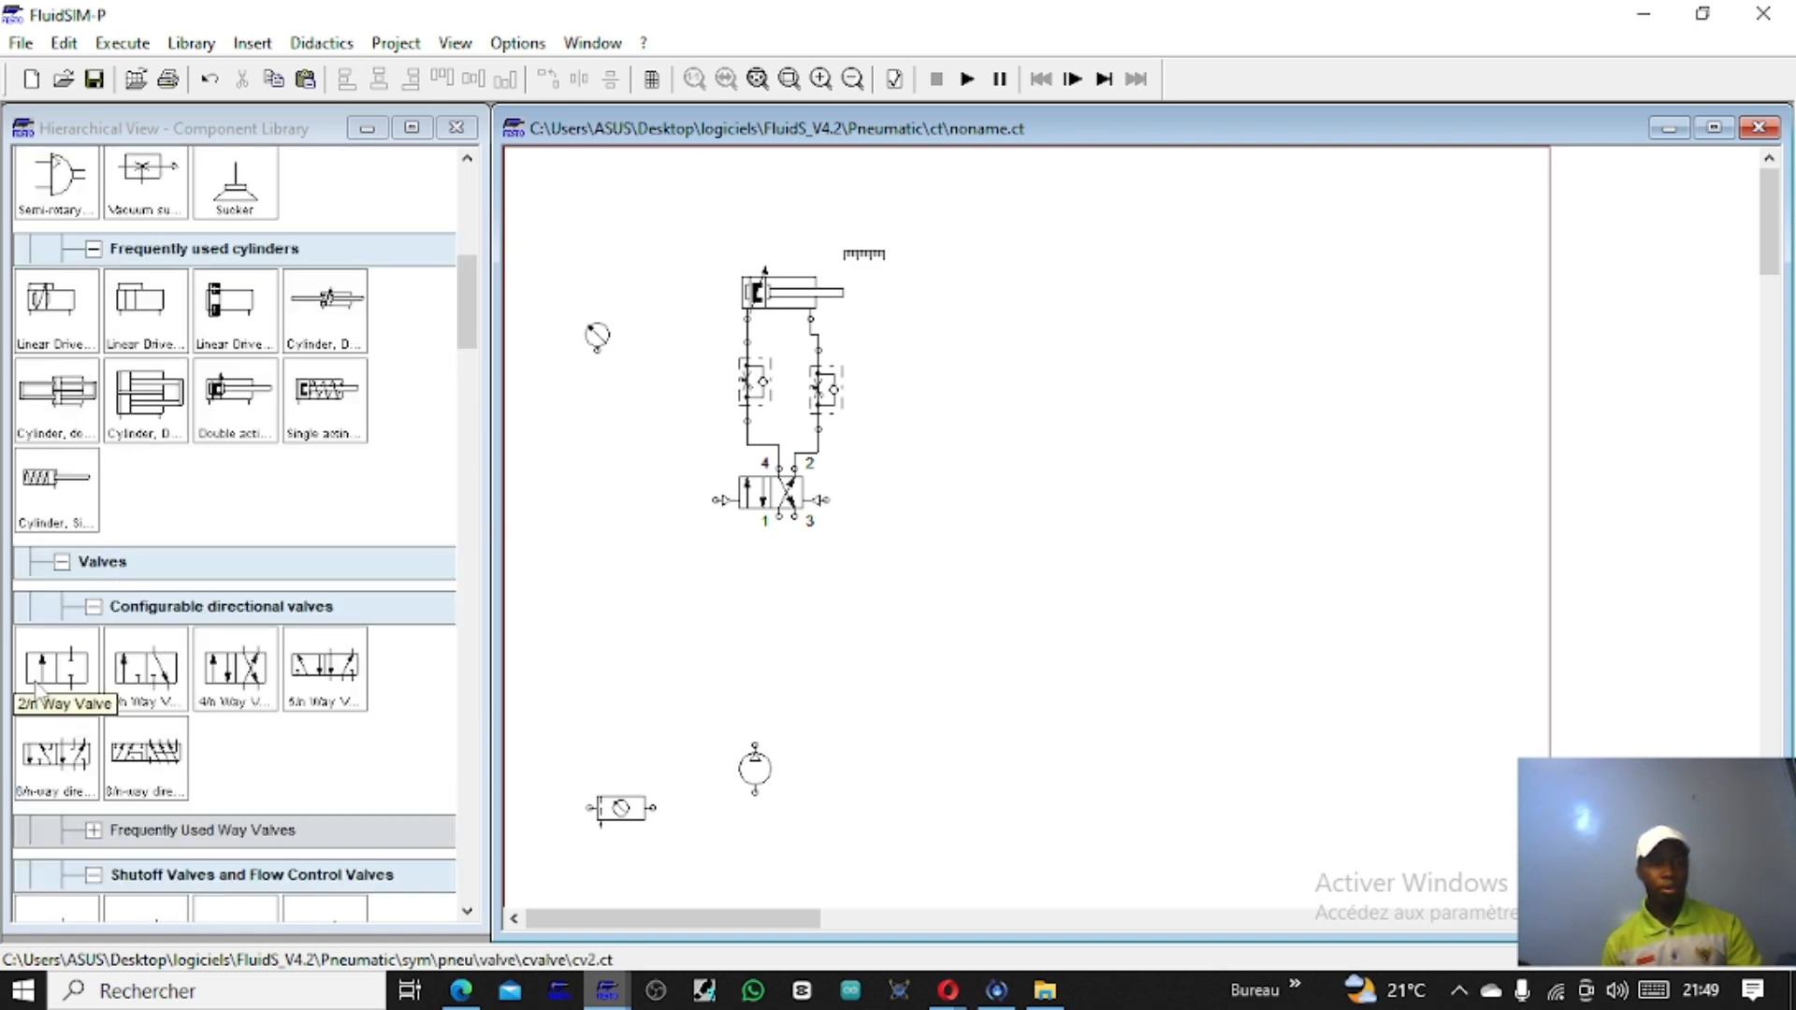
drag(133, 689, 576, 632)
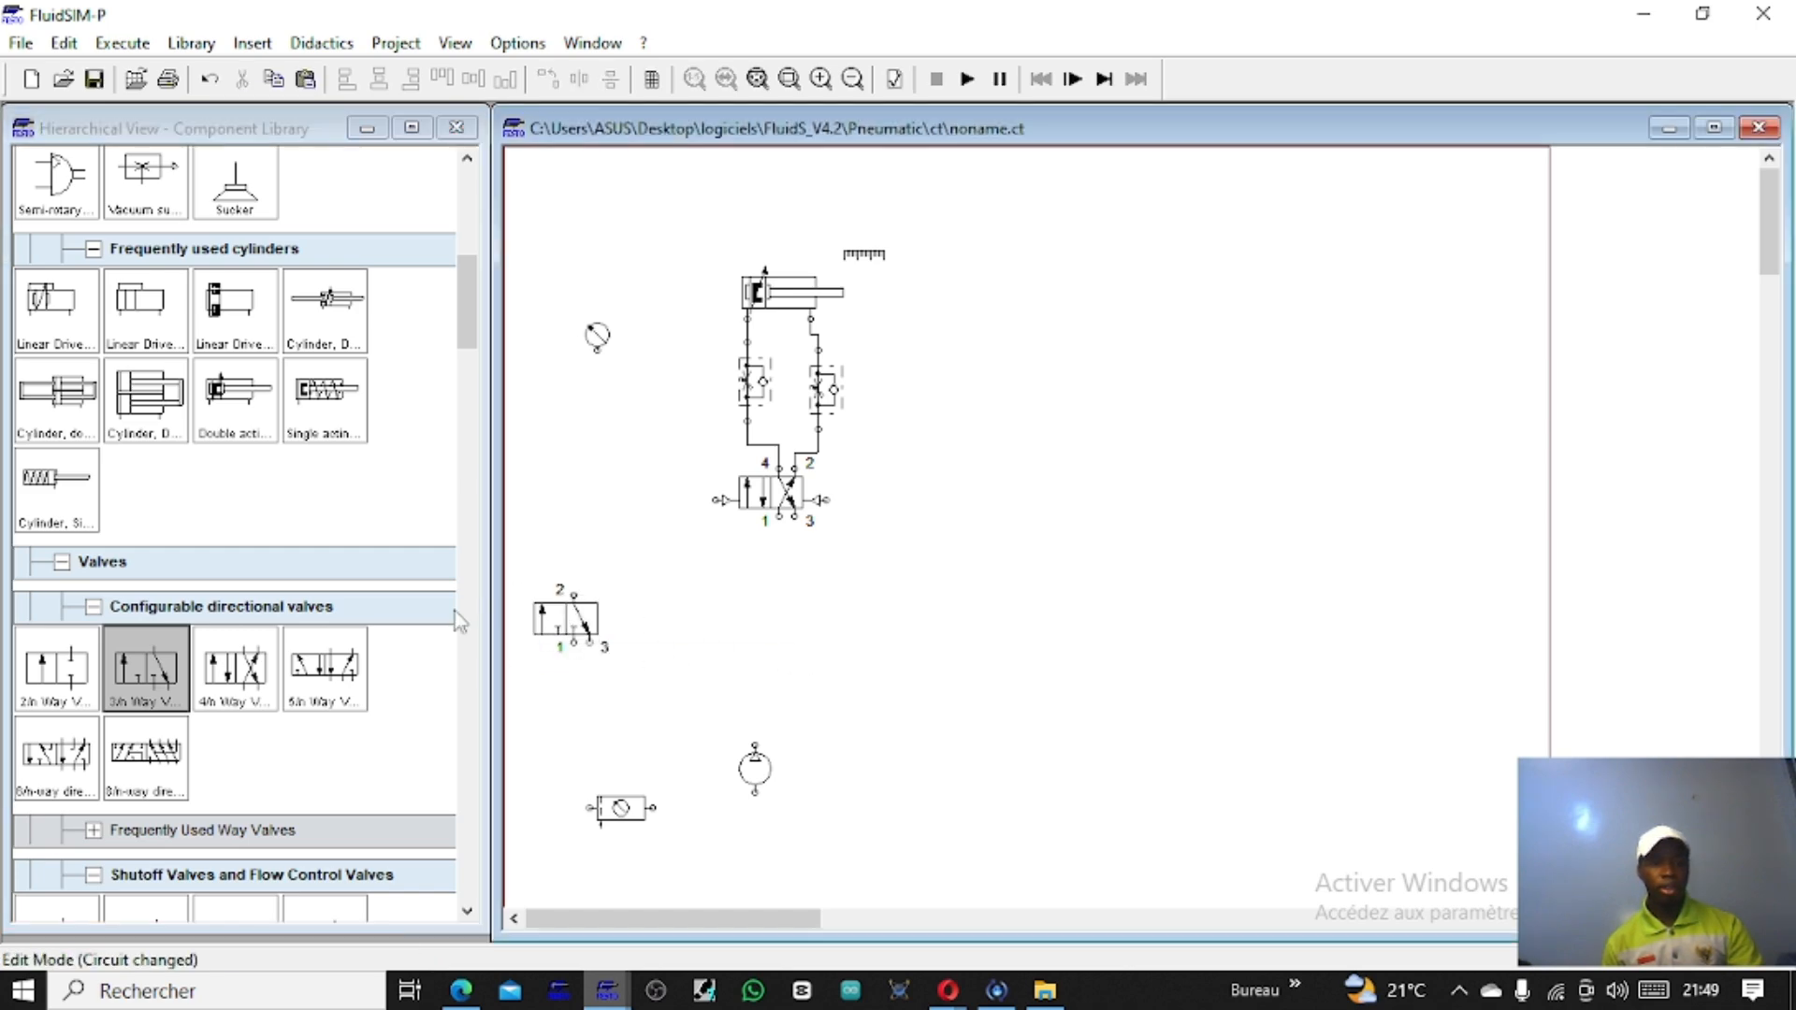
drag(168, 675, 666, 638)
click(816, 619)
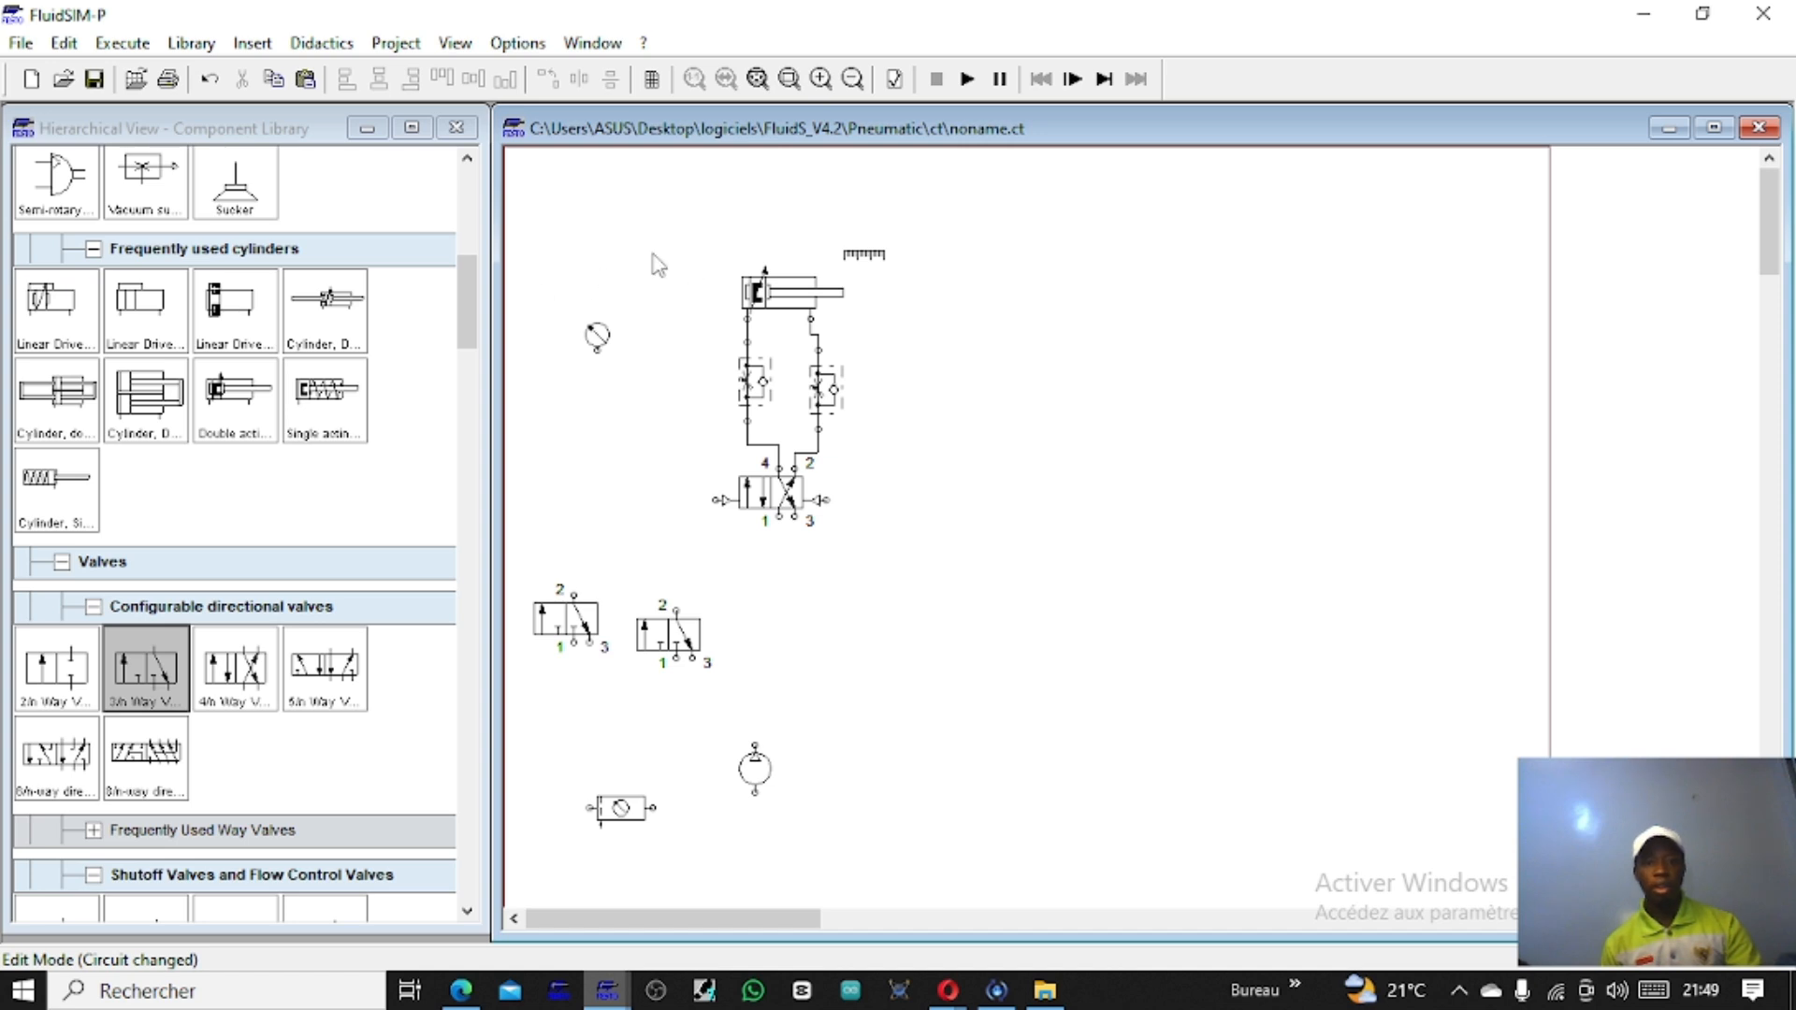
drag(616, 247, 910, 480)
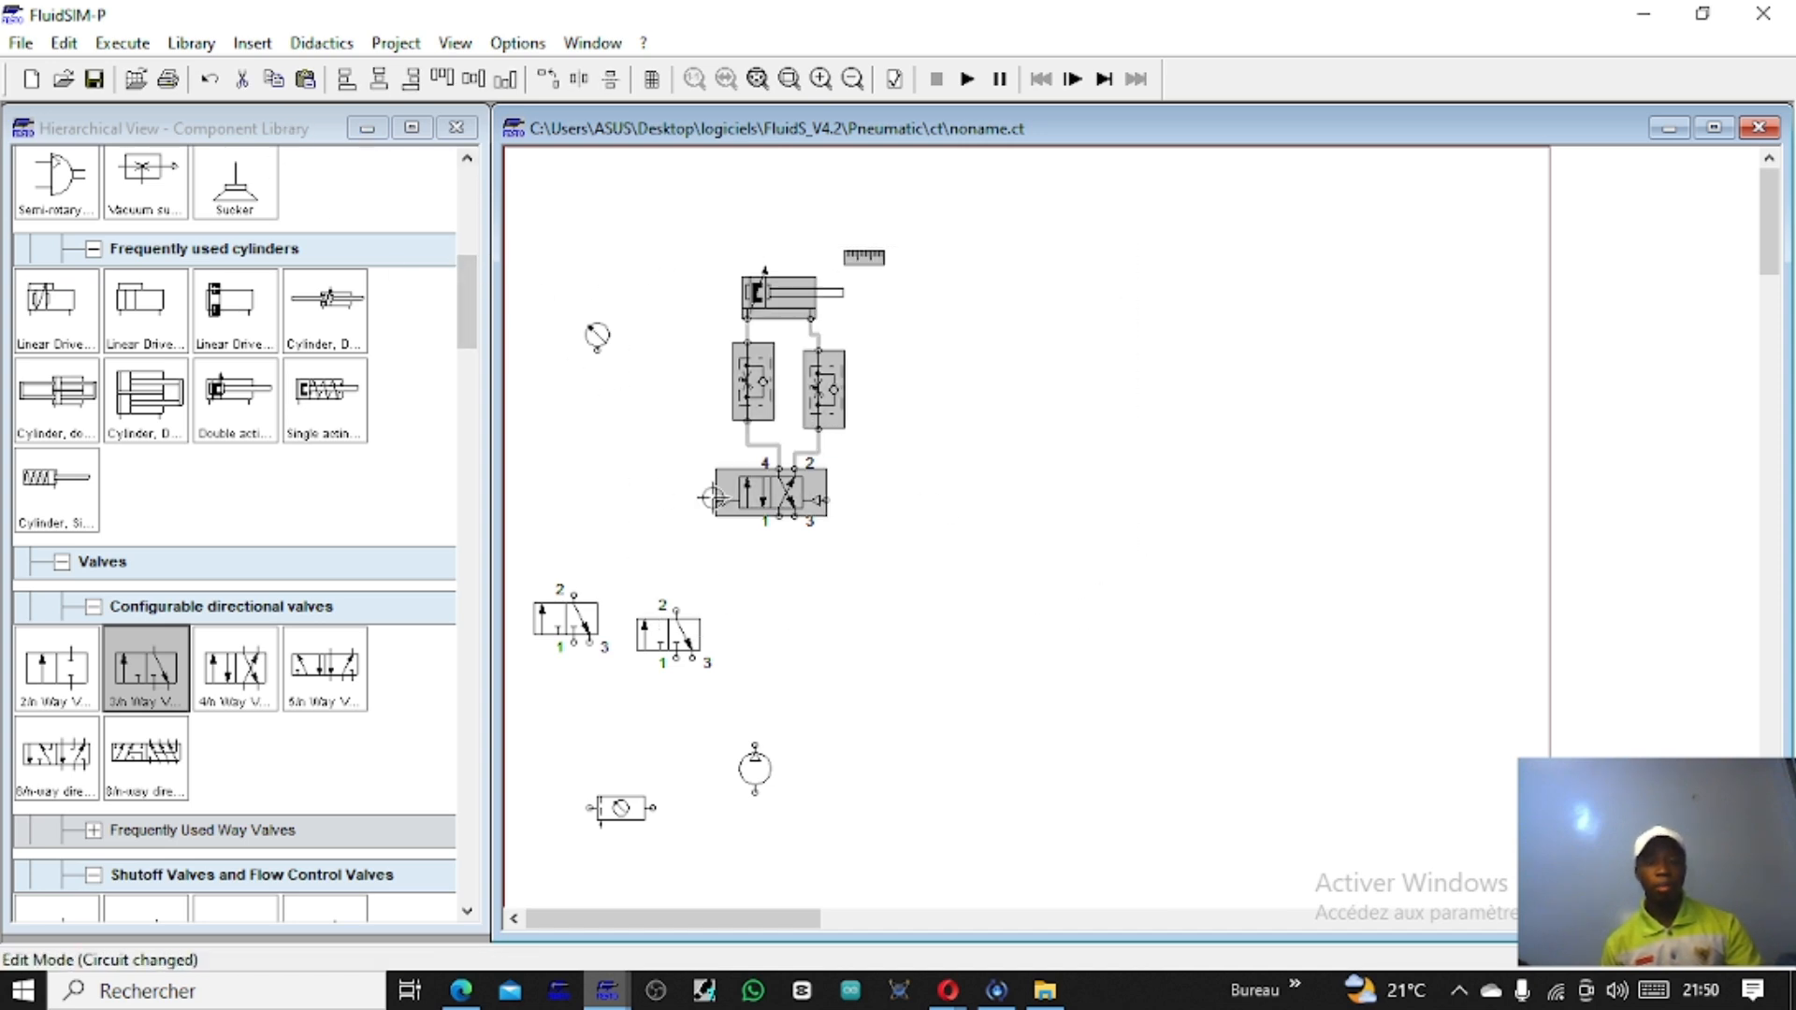
mouse_move(645, 631)
mouse_down()
mouse_move(639, 613)
mouse_move(609, 621)
mouse_move(644, 623)
mouse_up()
click(726, 627)
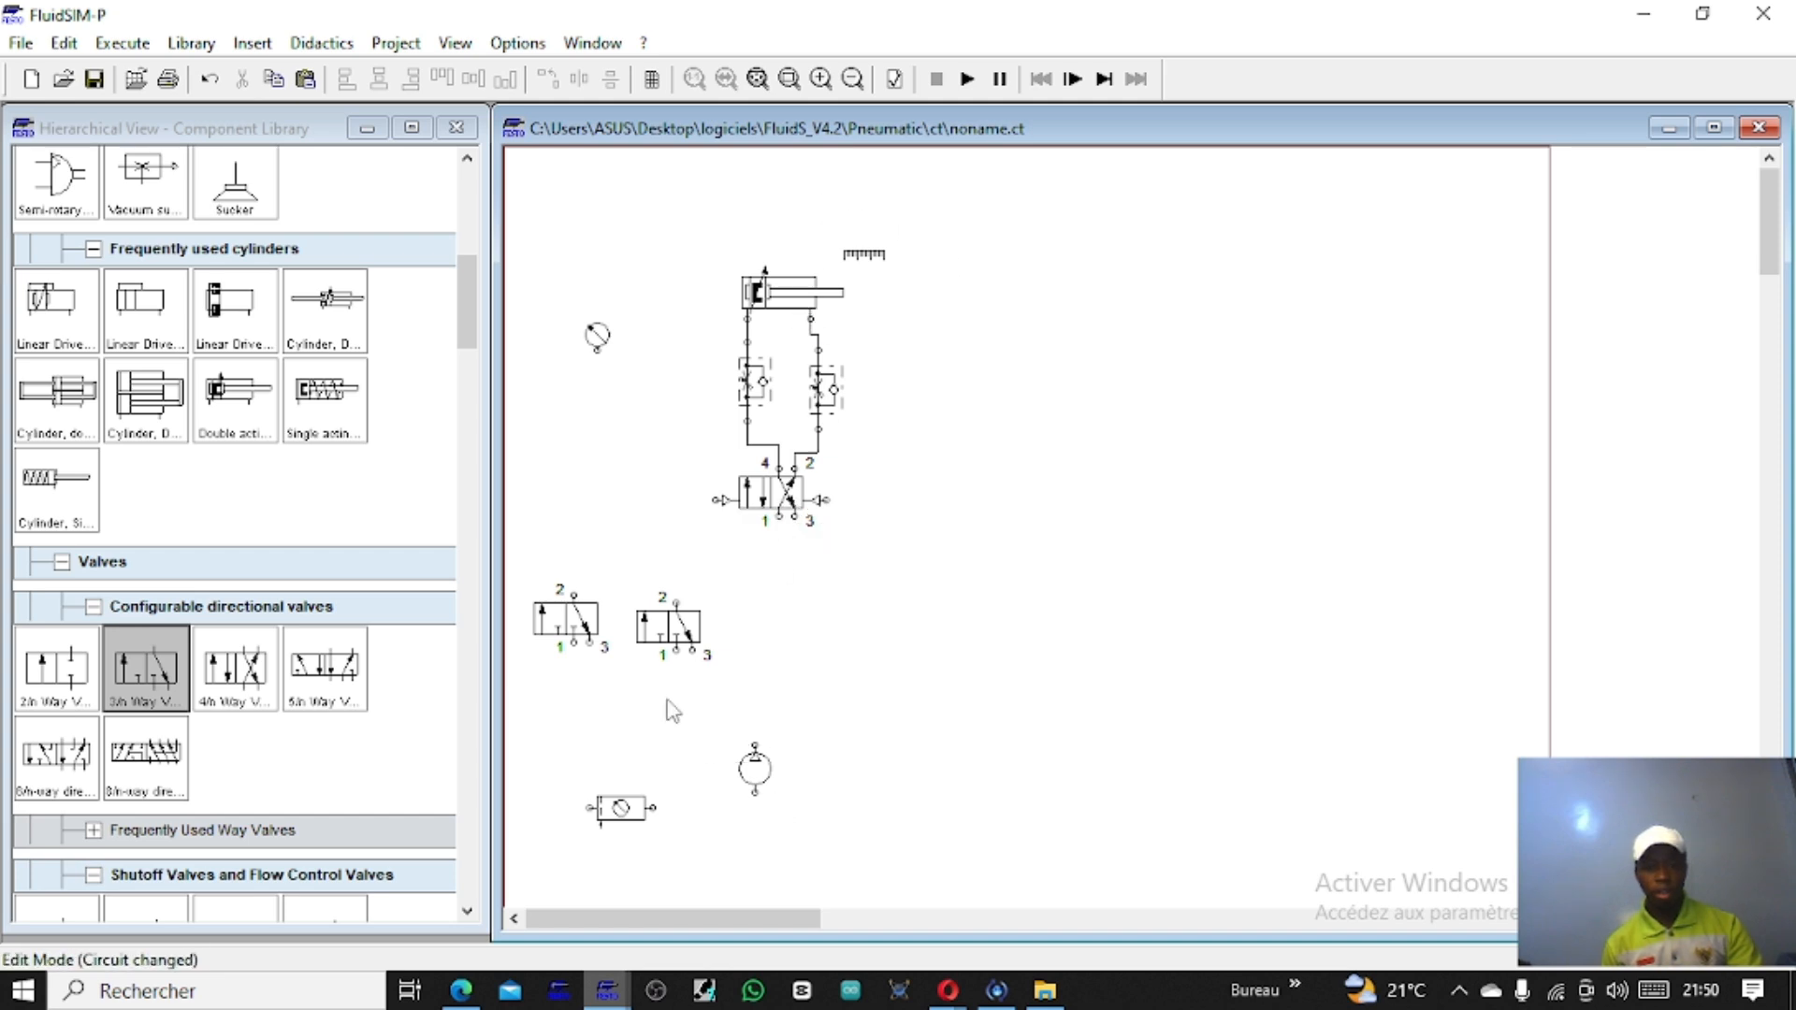
Step: Configure the right 3/n way valve with a mechanical roller on the left and spring return on the right, and shift it slightly right
click(651, 621)
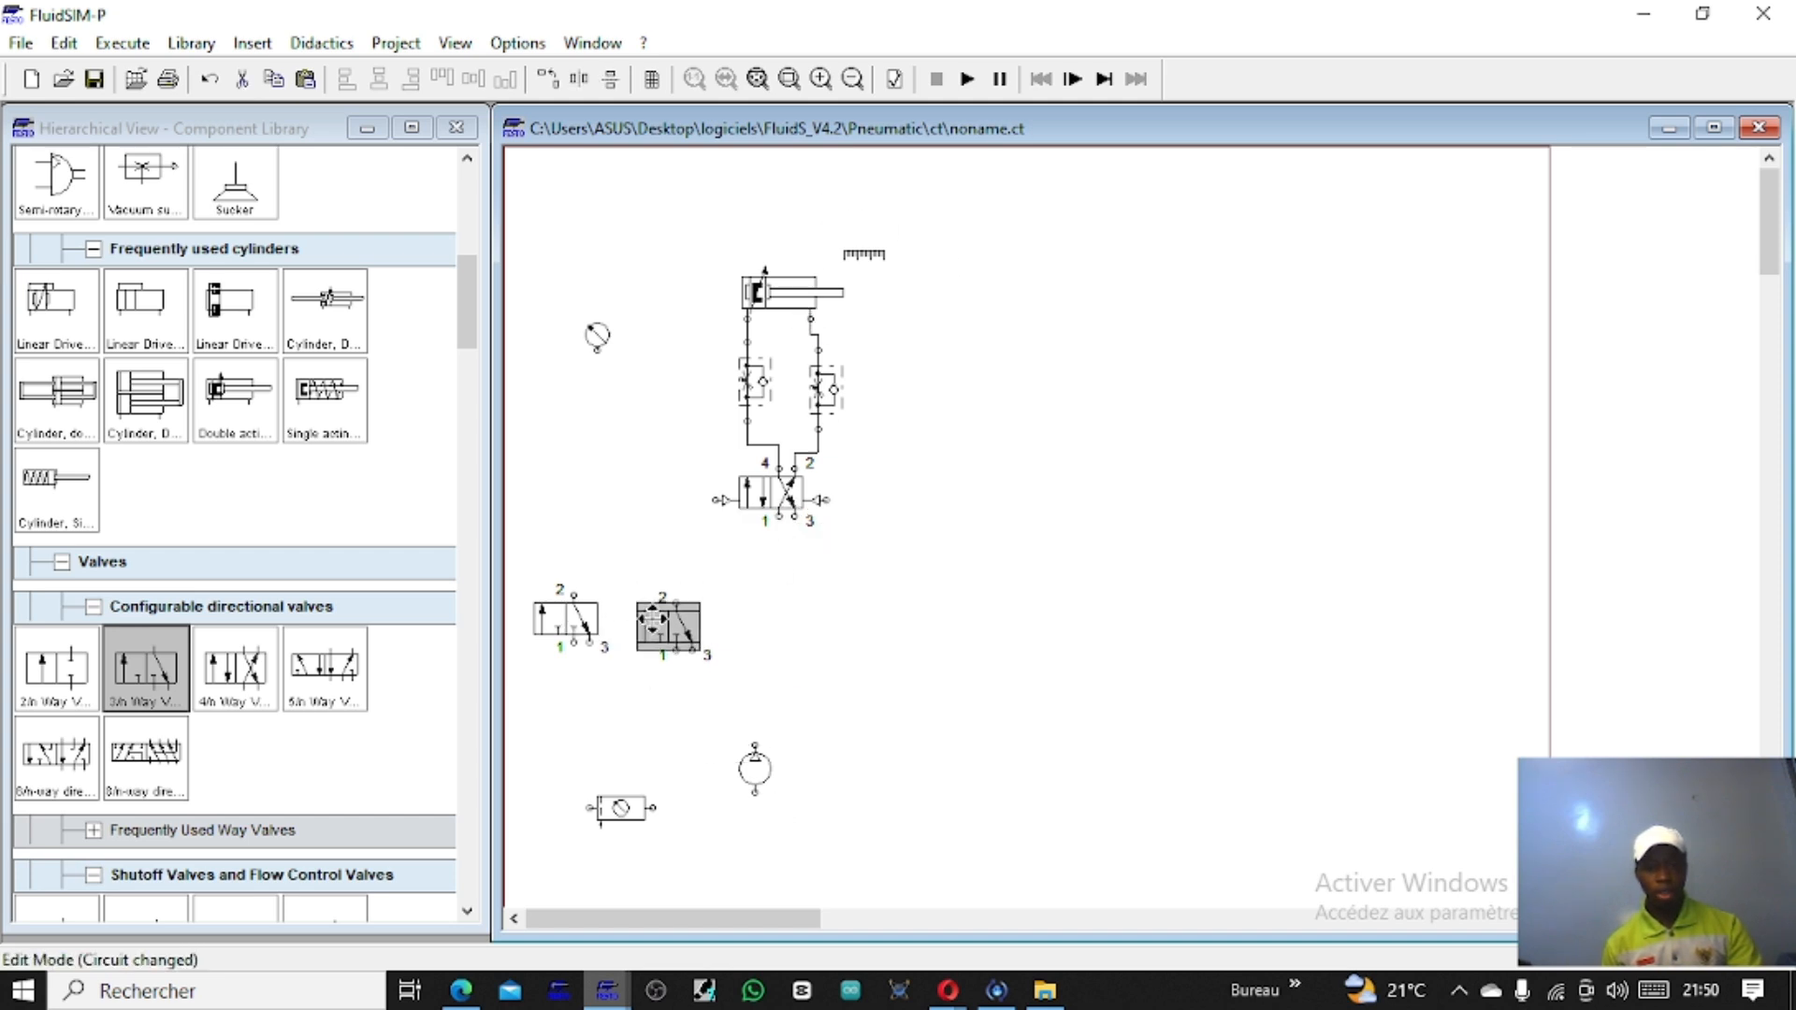
double_click(654, 623)
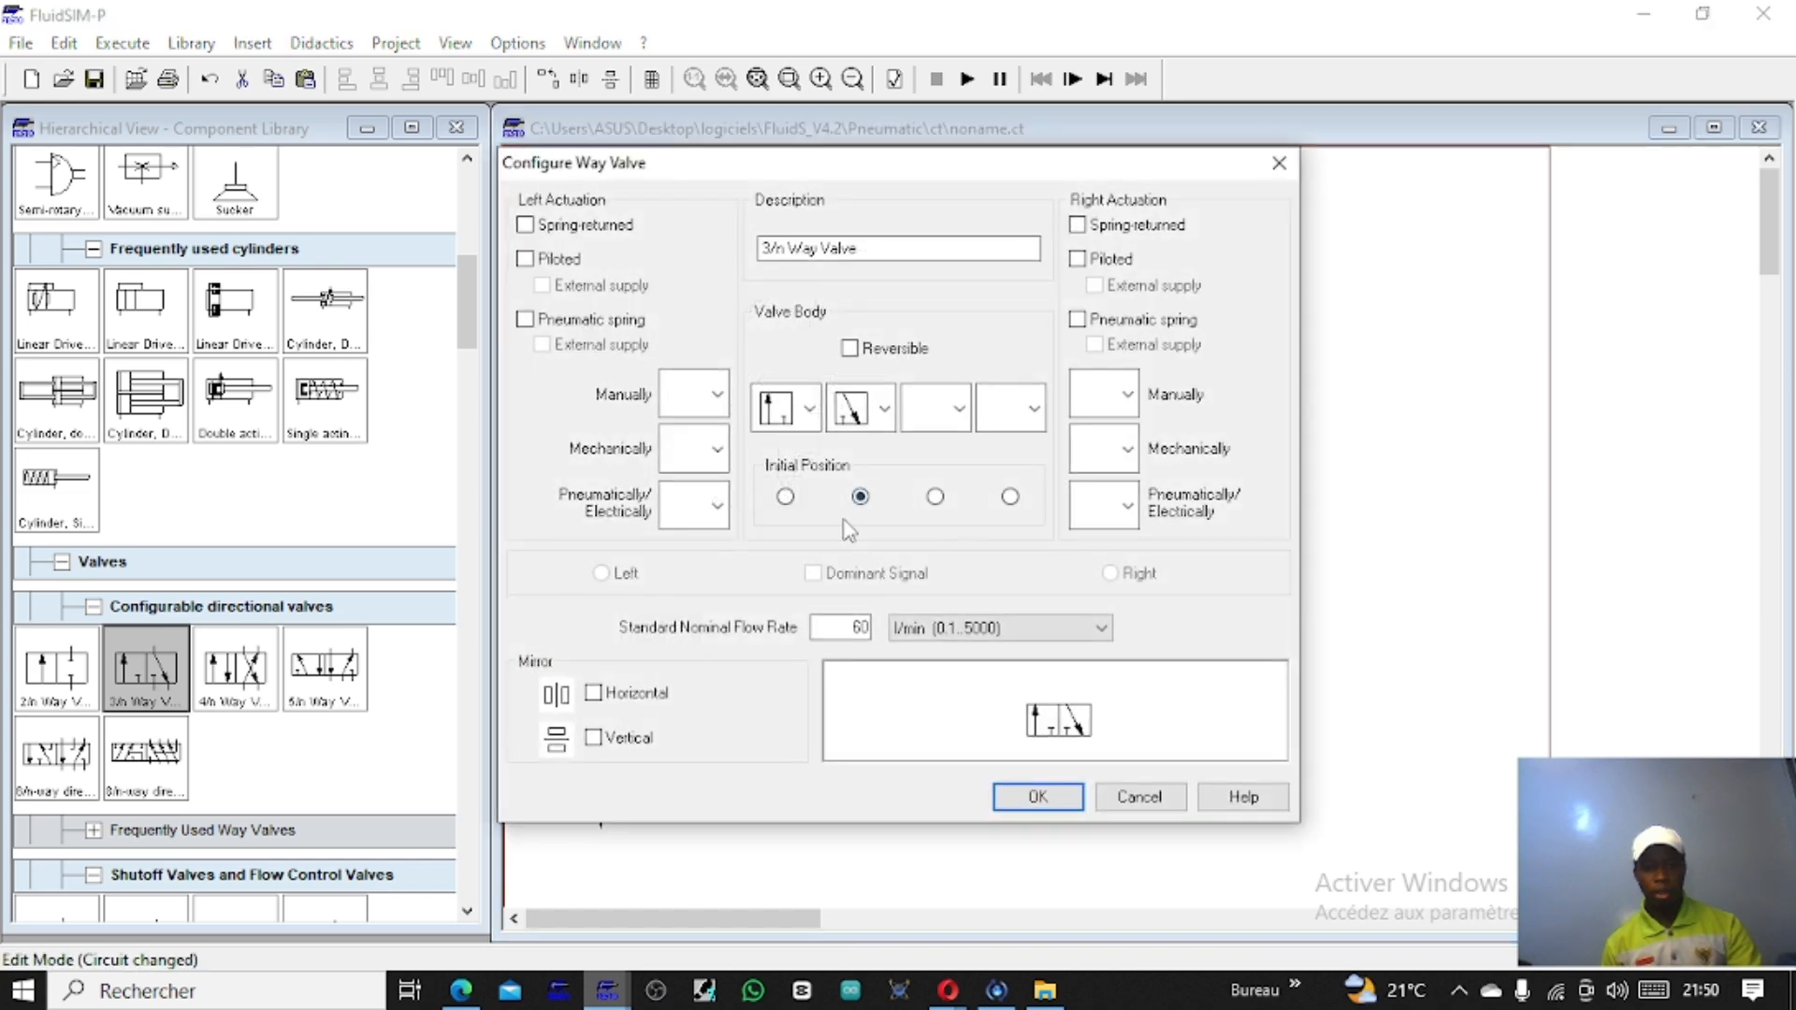
click(712, 514)
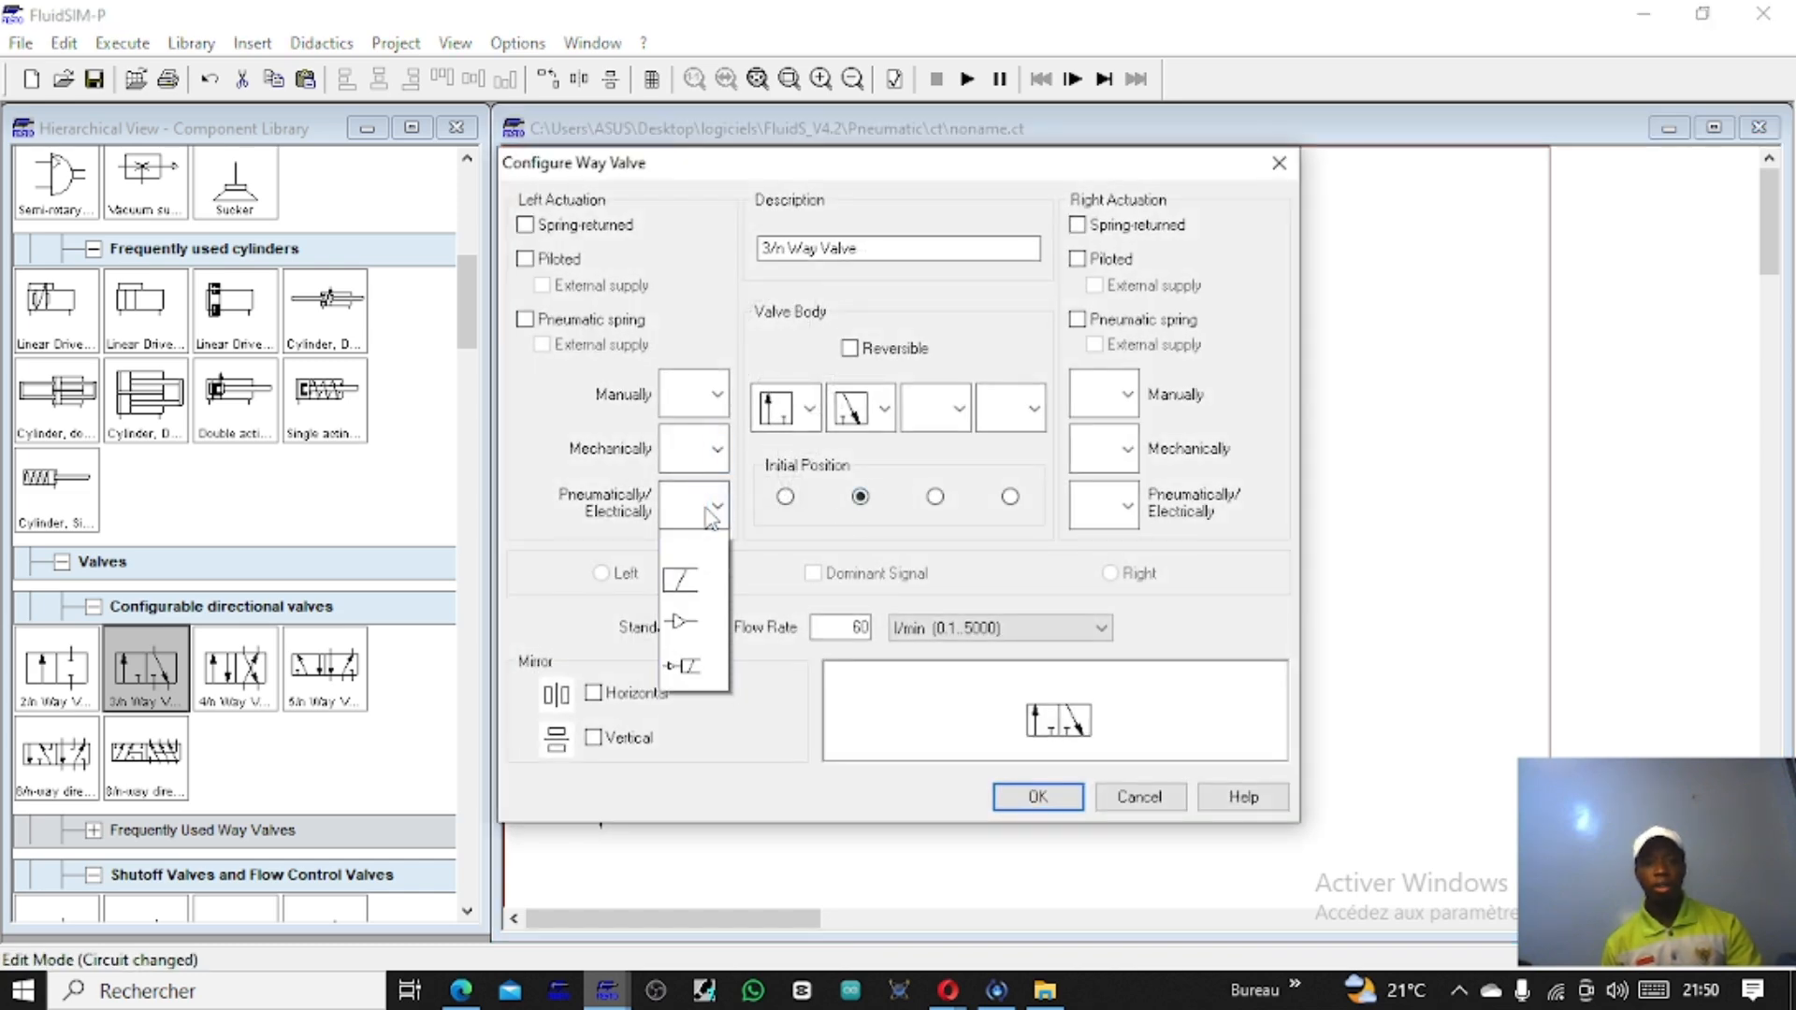
click(716, 514)
click(716, 449)
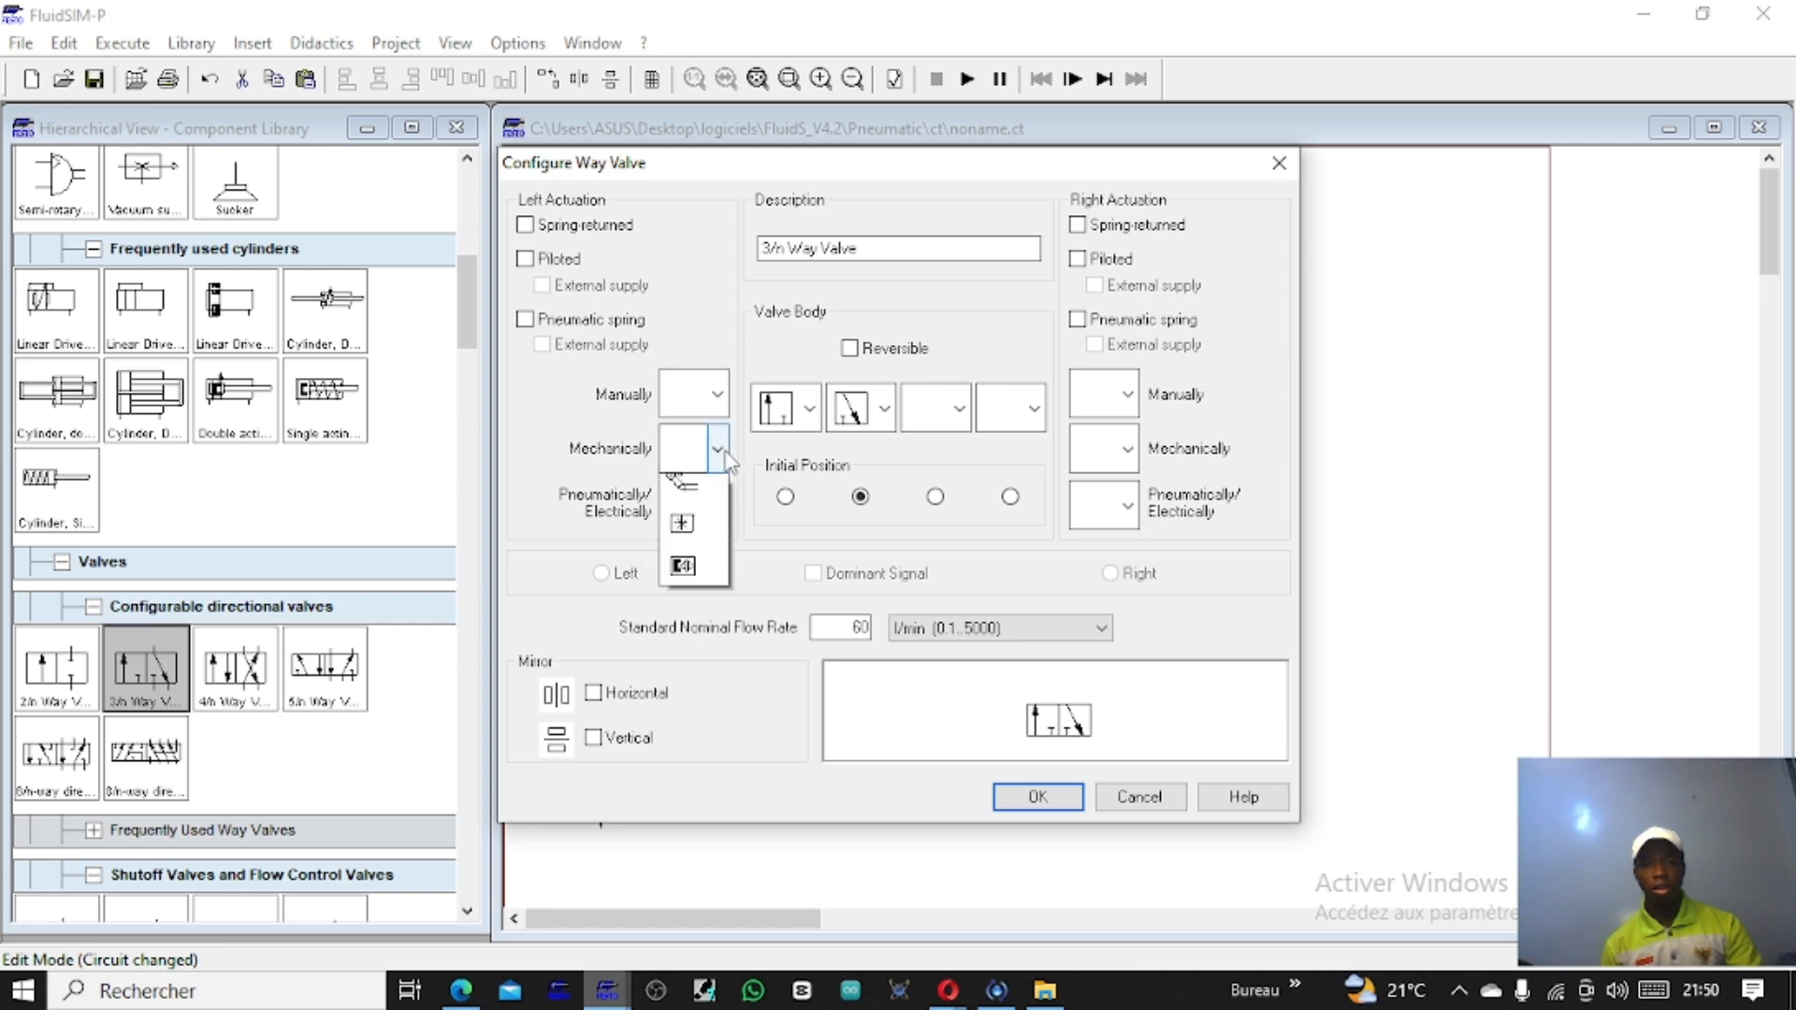
click(692, 582)
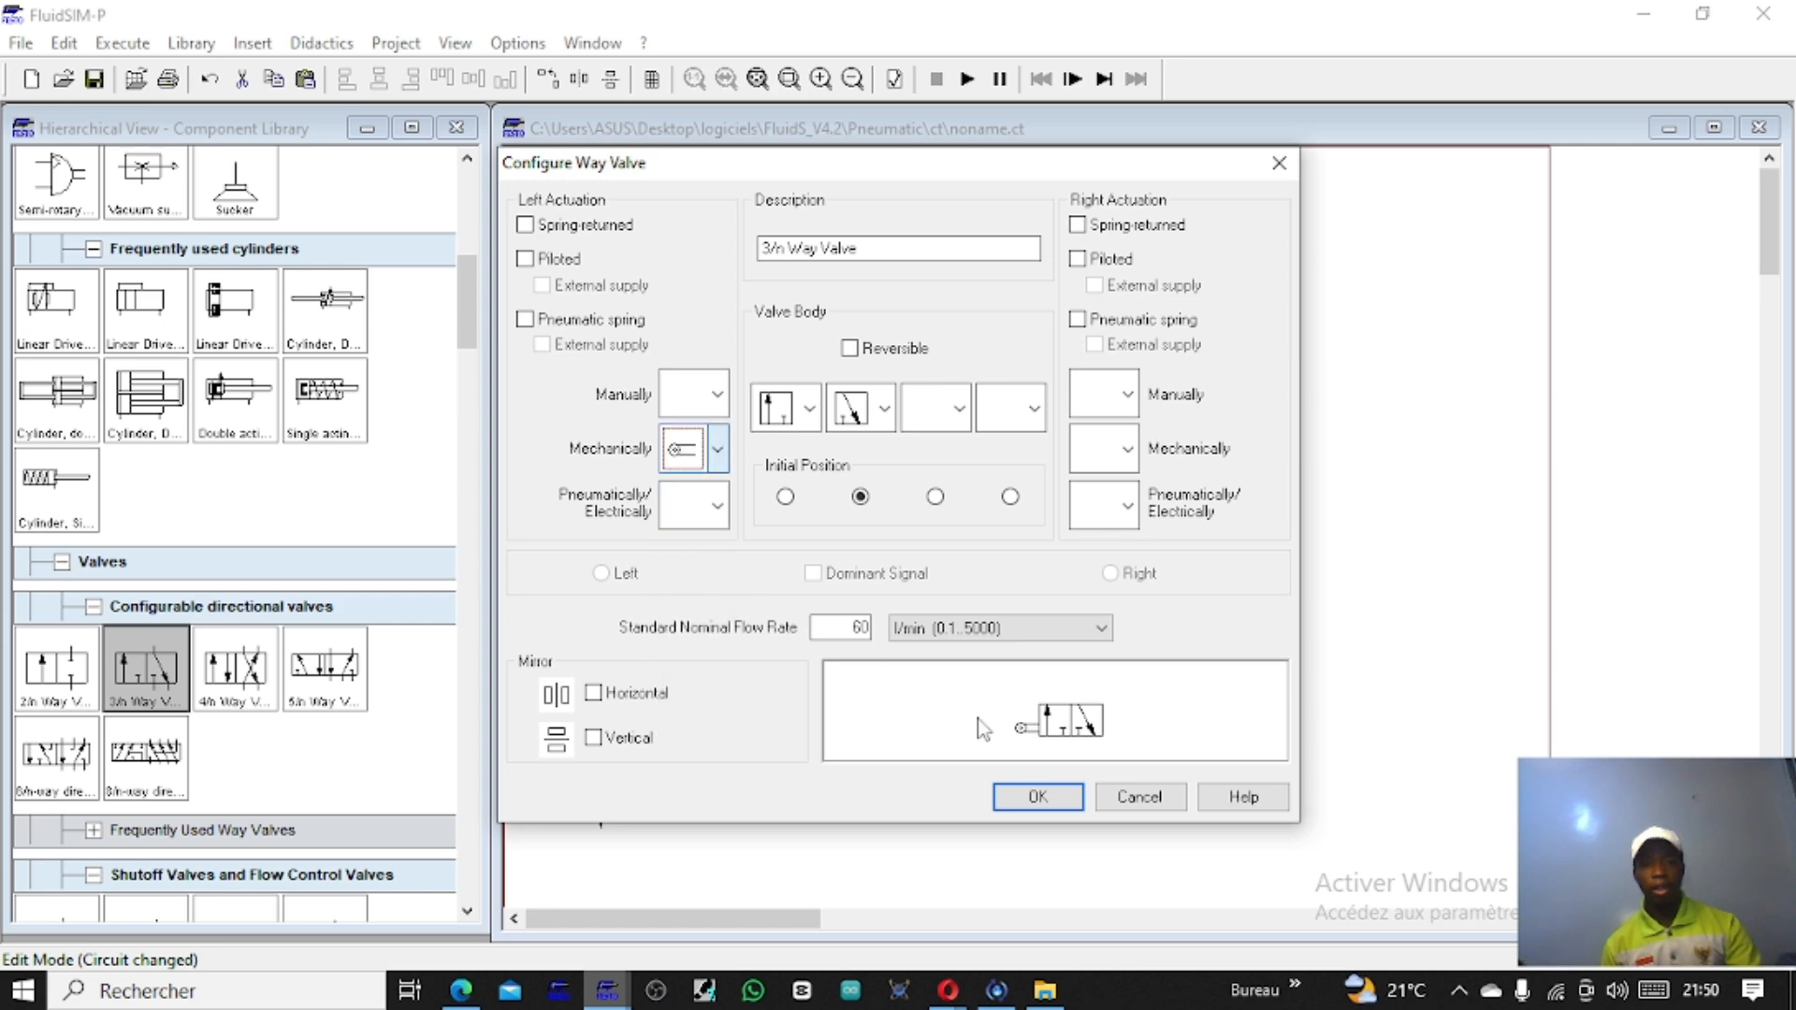
click(1077, 225)
click(1036, 796)
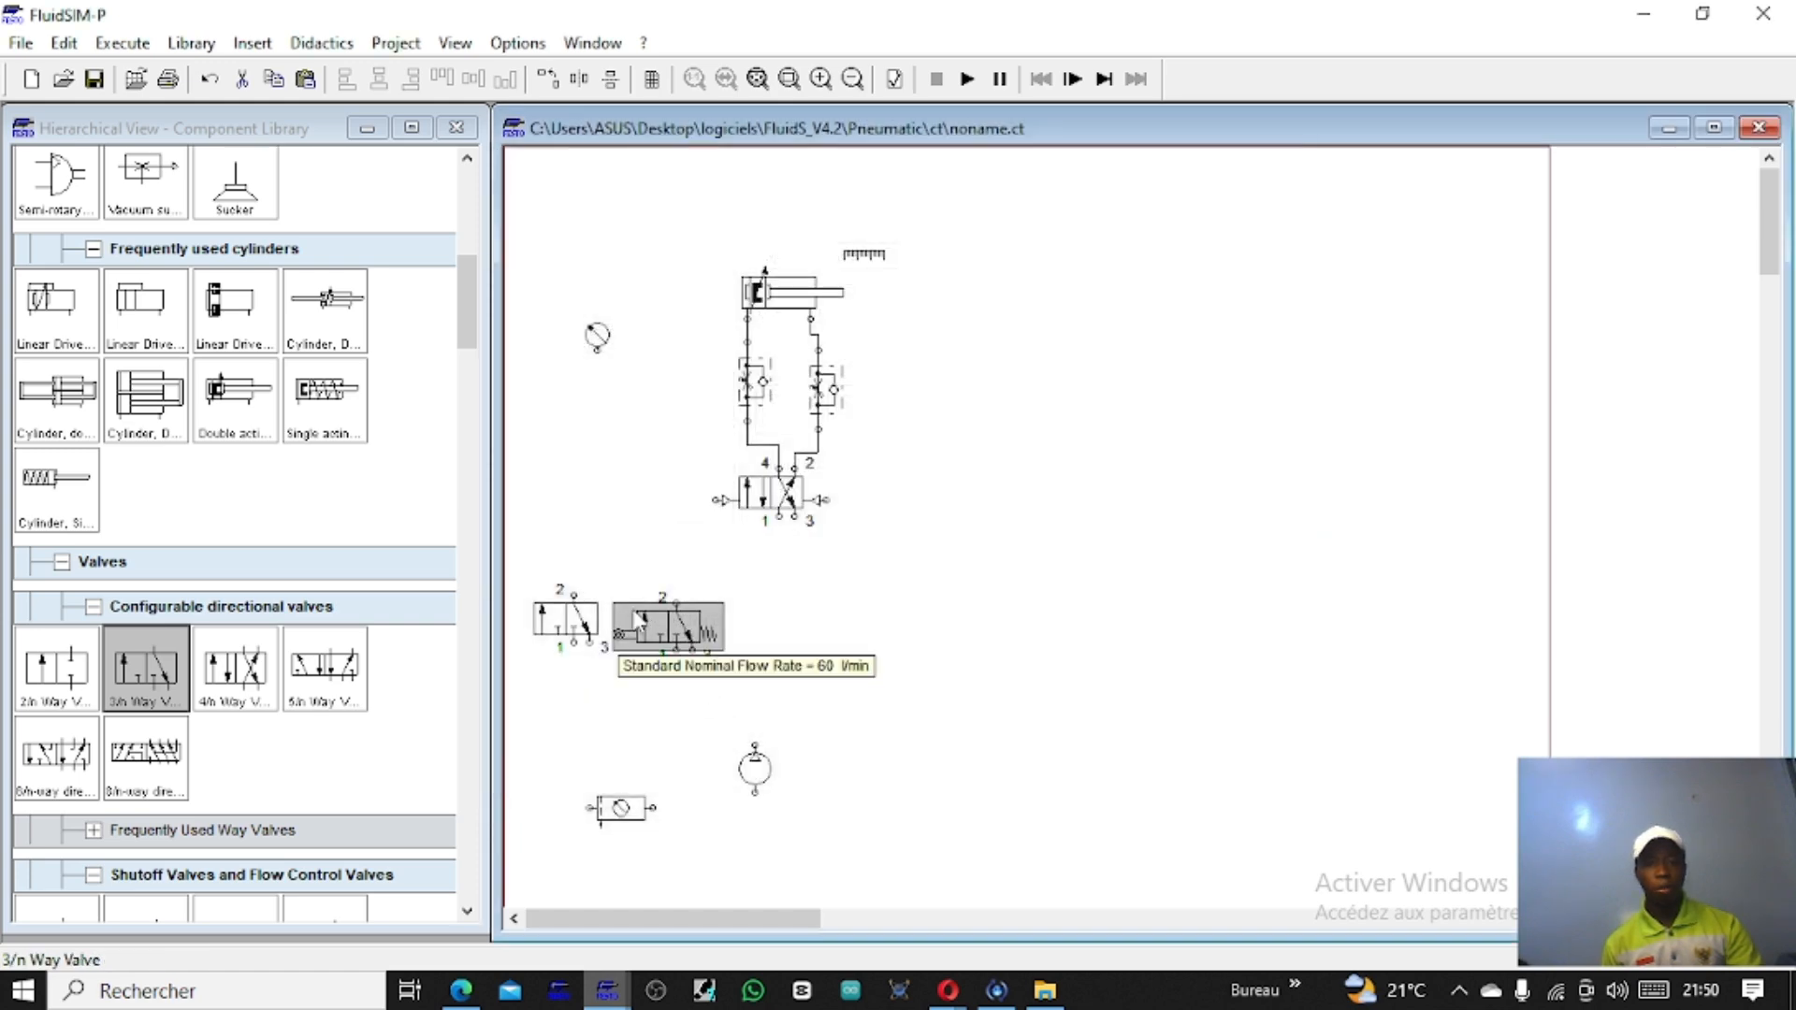
drag(636, 620, 690, 622)
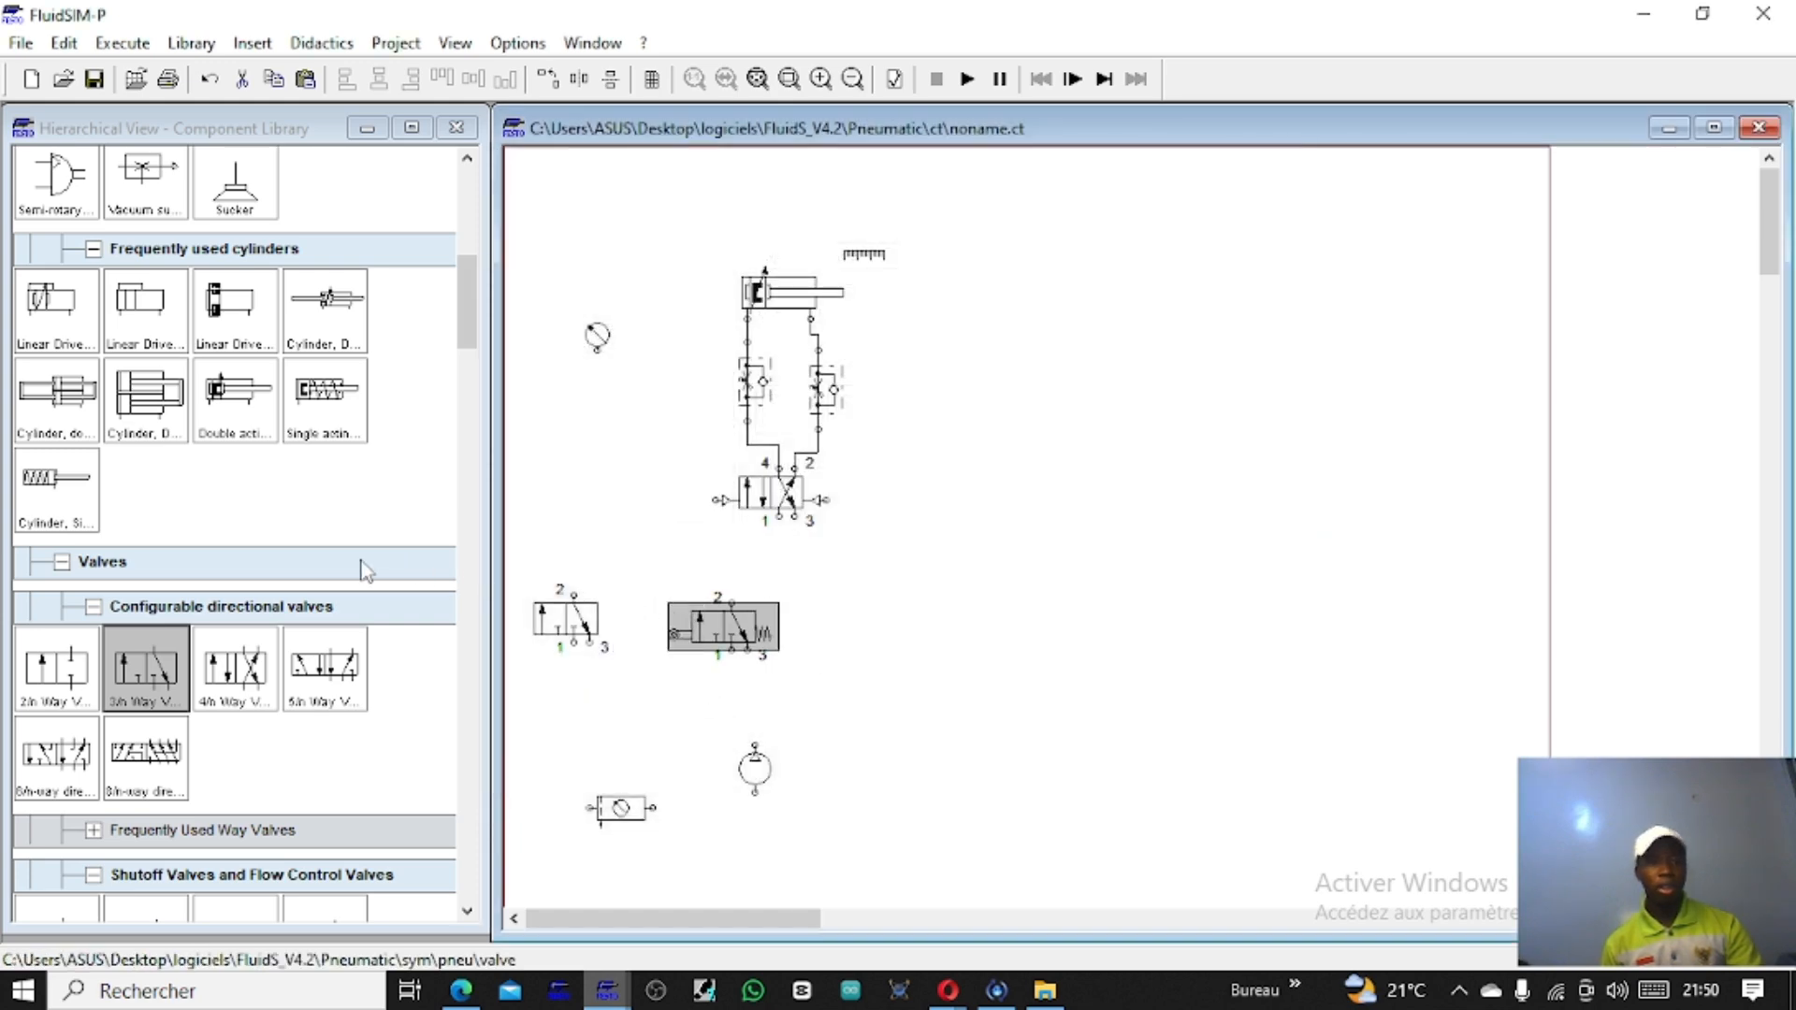
Step: Add a two pressure valve above the 3/n way valves and connect its two inputs to port 2 of each valve
scroll(394, 708, up, 5)
scroll(383, 713, up, 3)
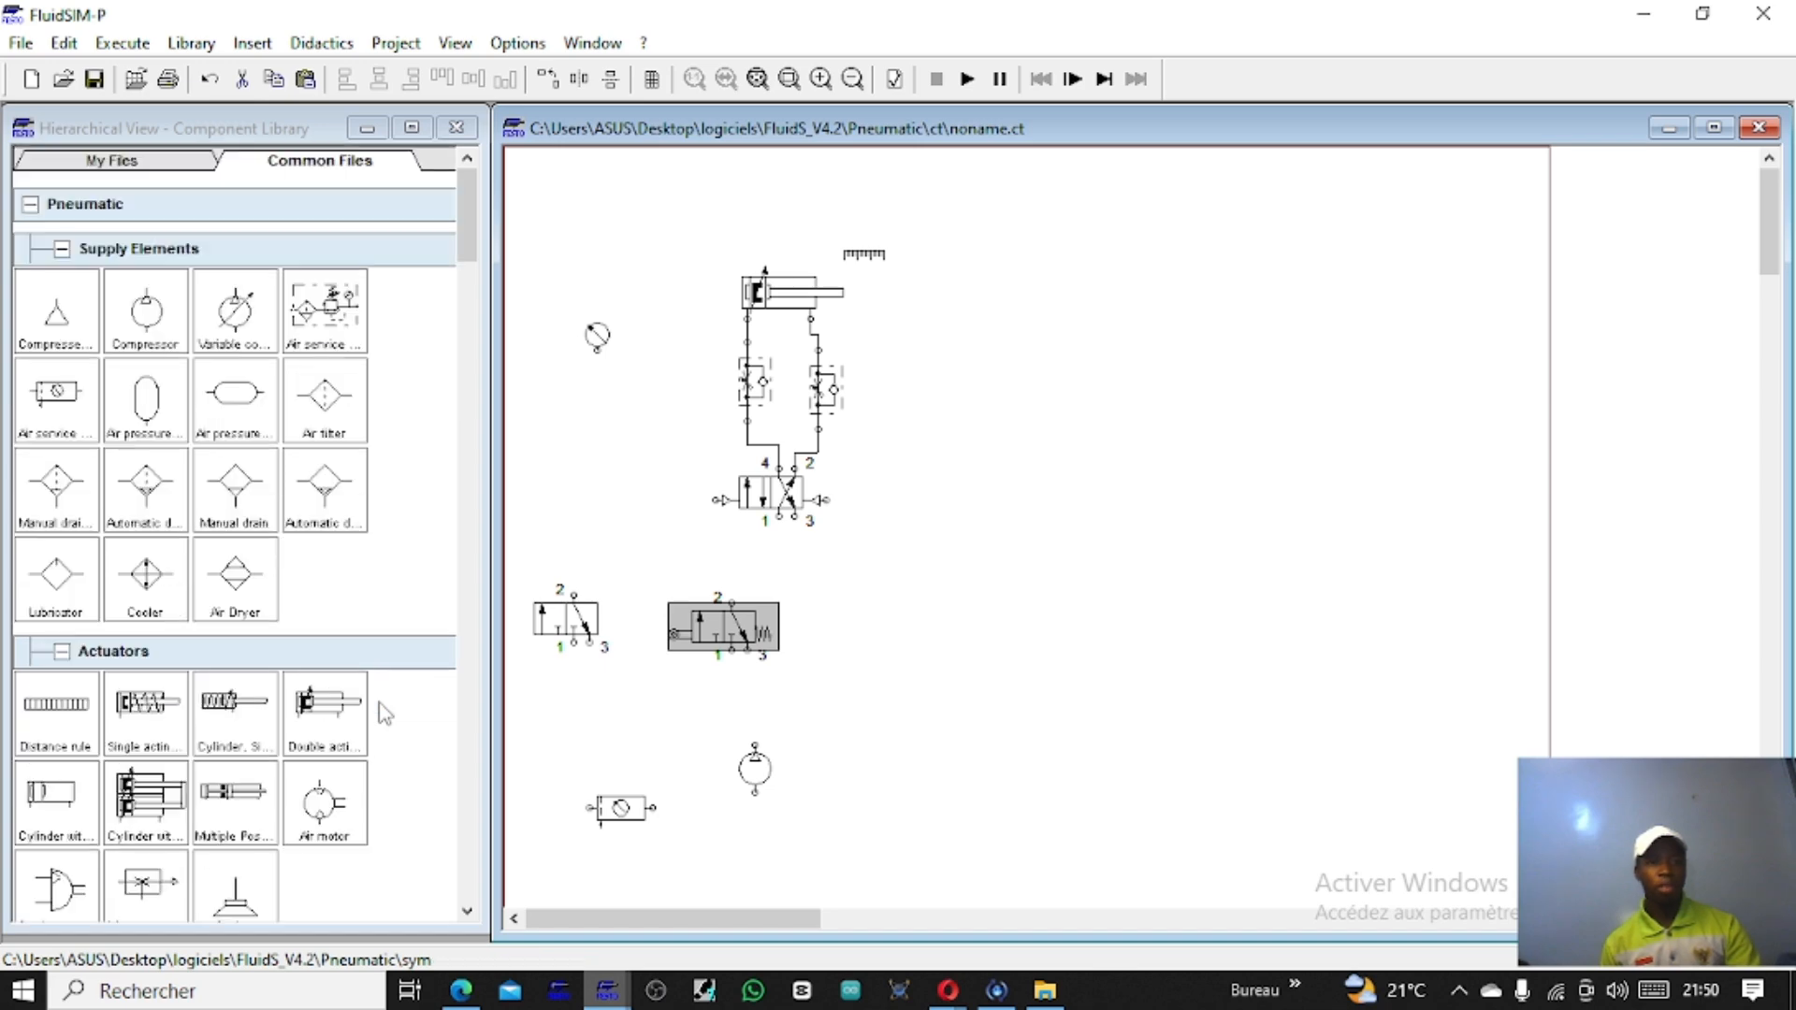
scroll(383, 713, down, 10)
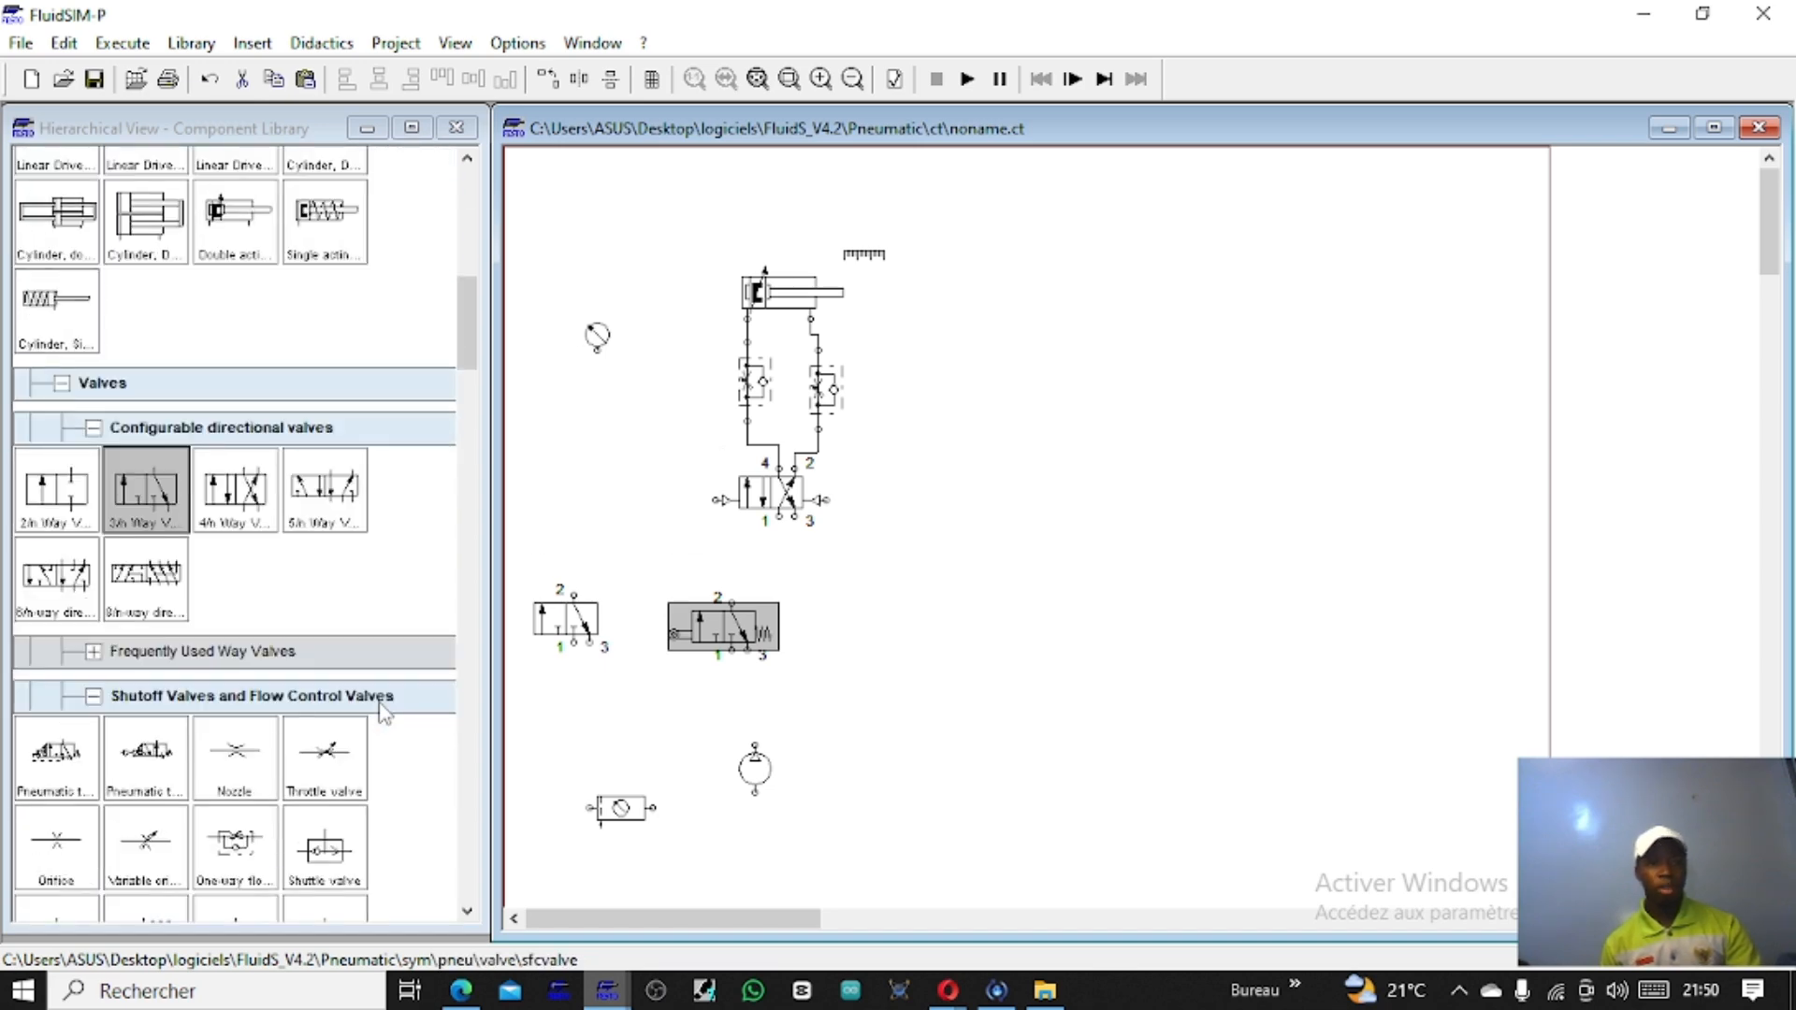
scroll(383, 713, down, 3)
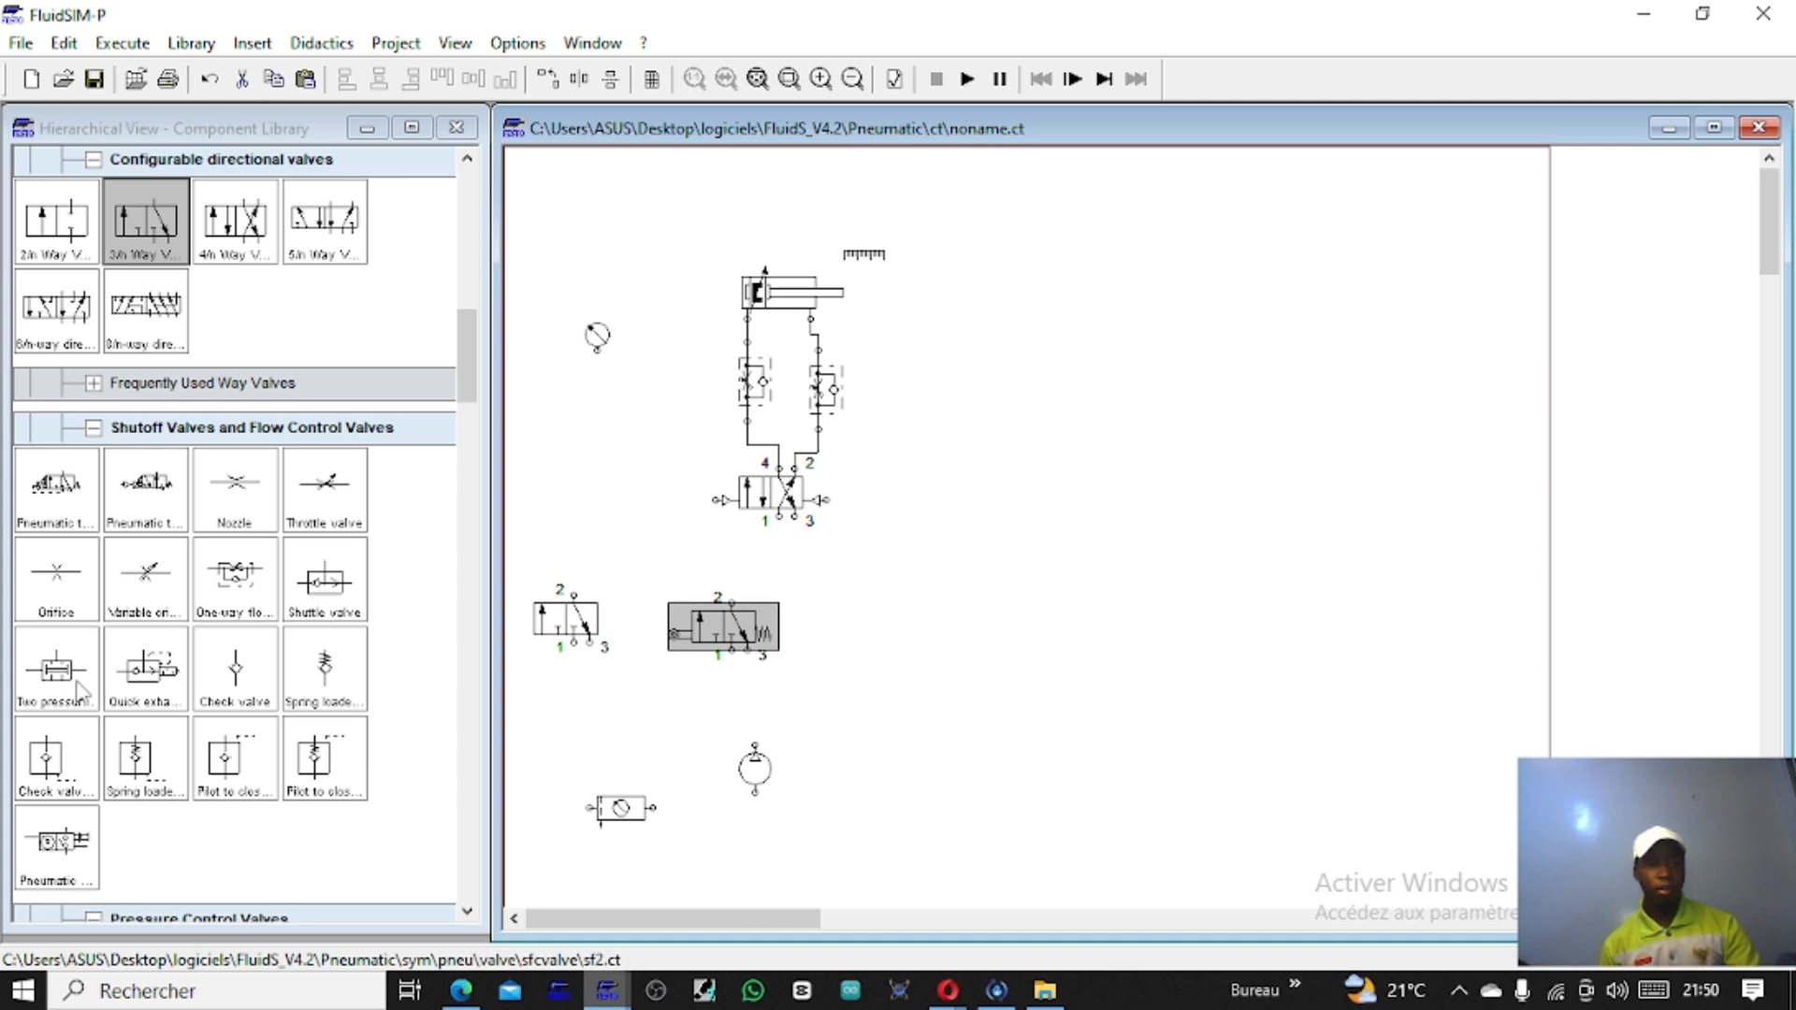
drag(81, 692, 616, 533)
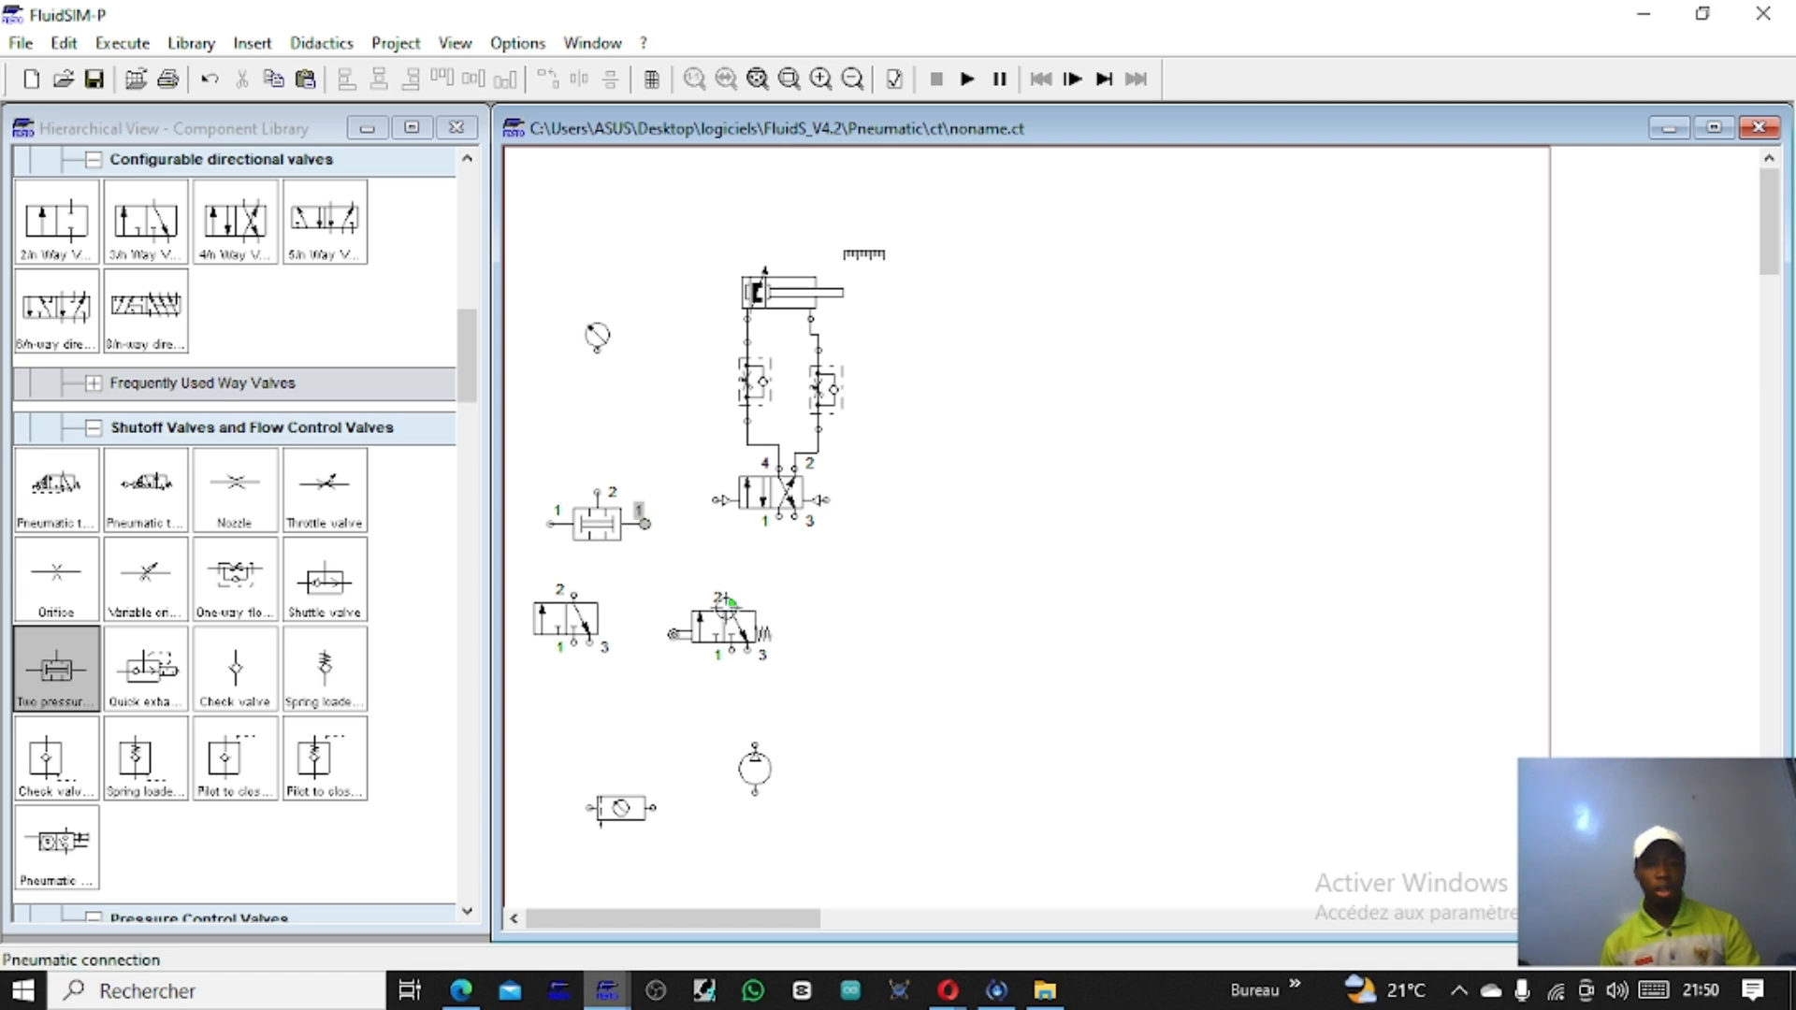
drag(731, 603, 645, 524)
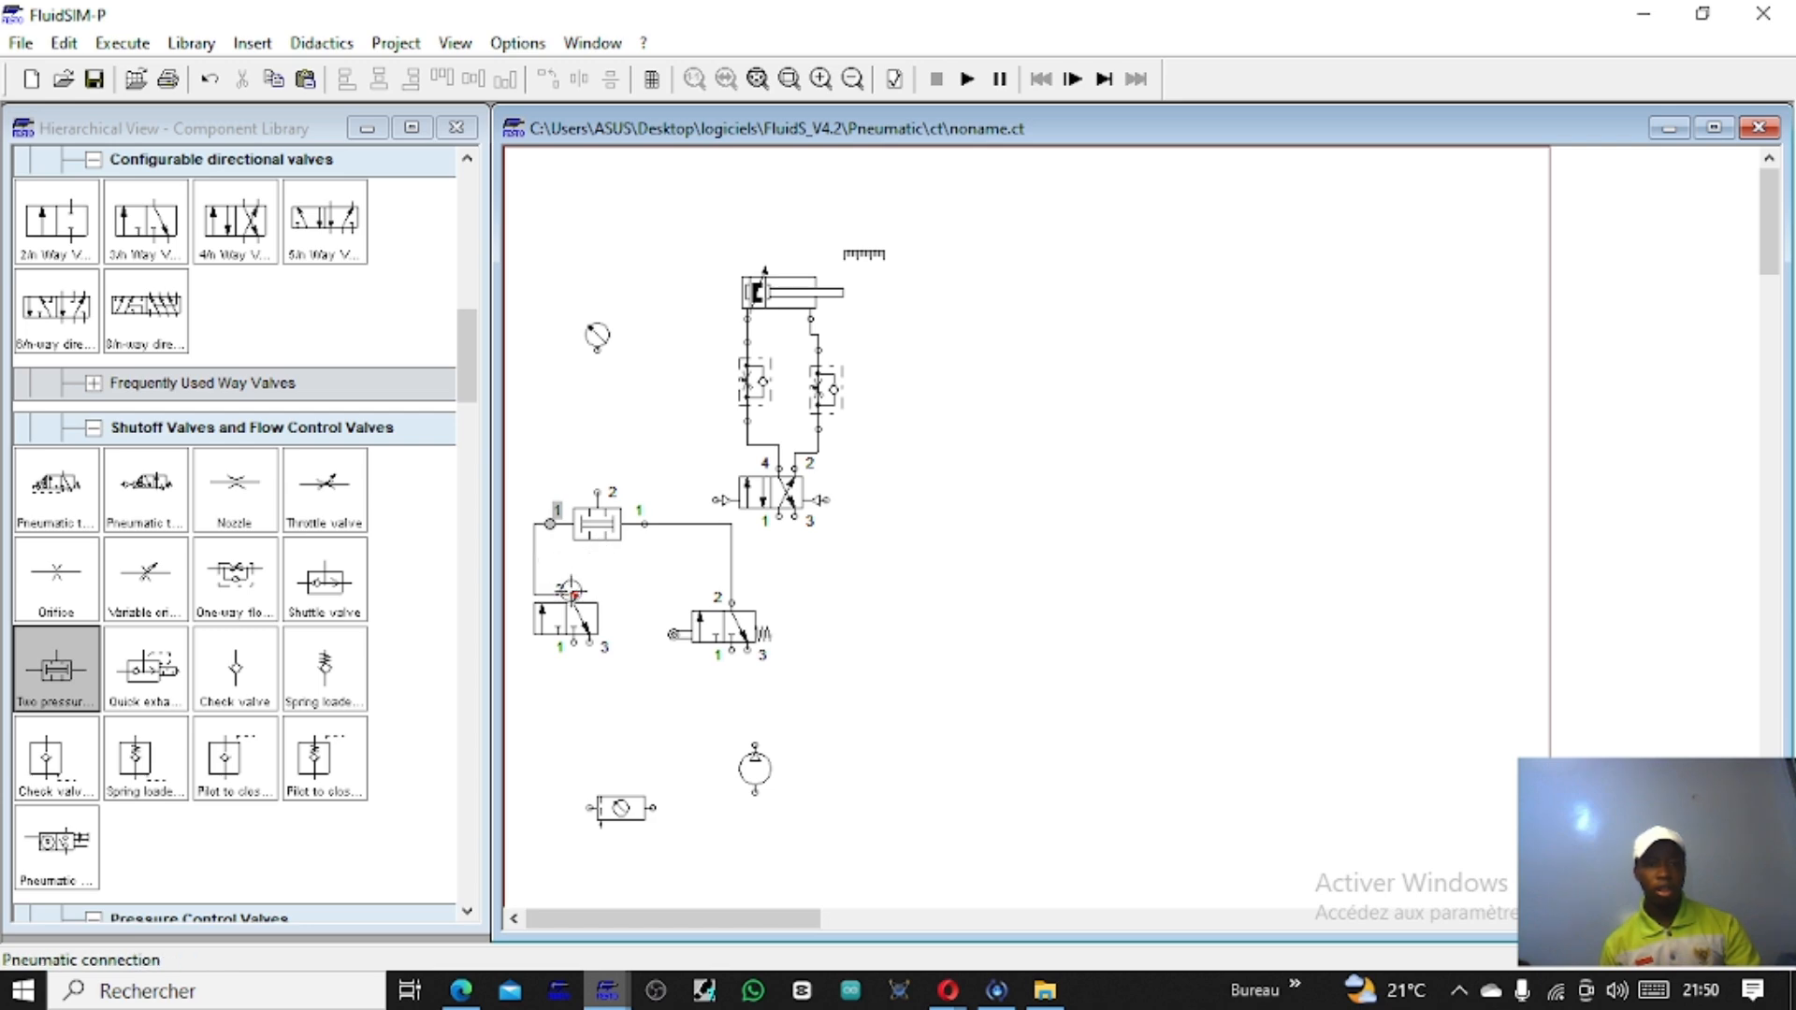
Step: Configure the left 3/n way valve with a manual pushbutton on the left and spring return on the right
double_click(548, 619)
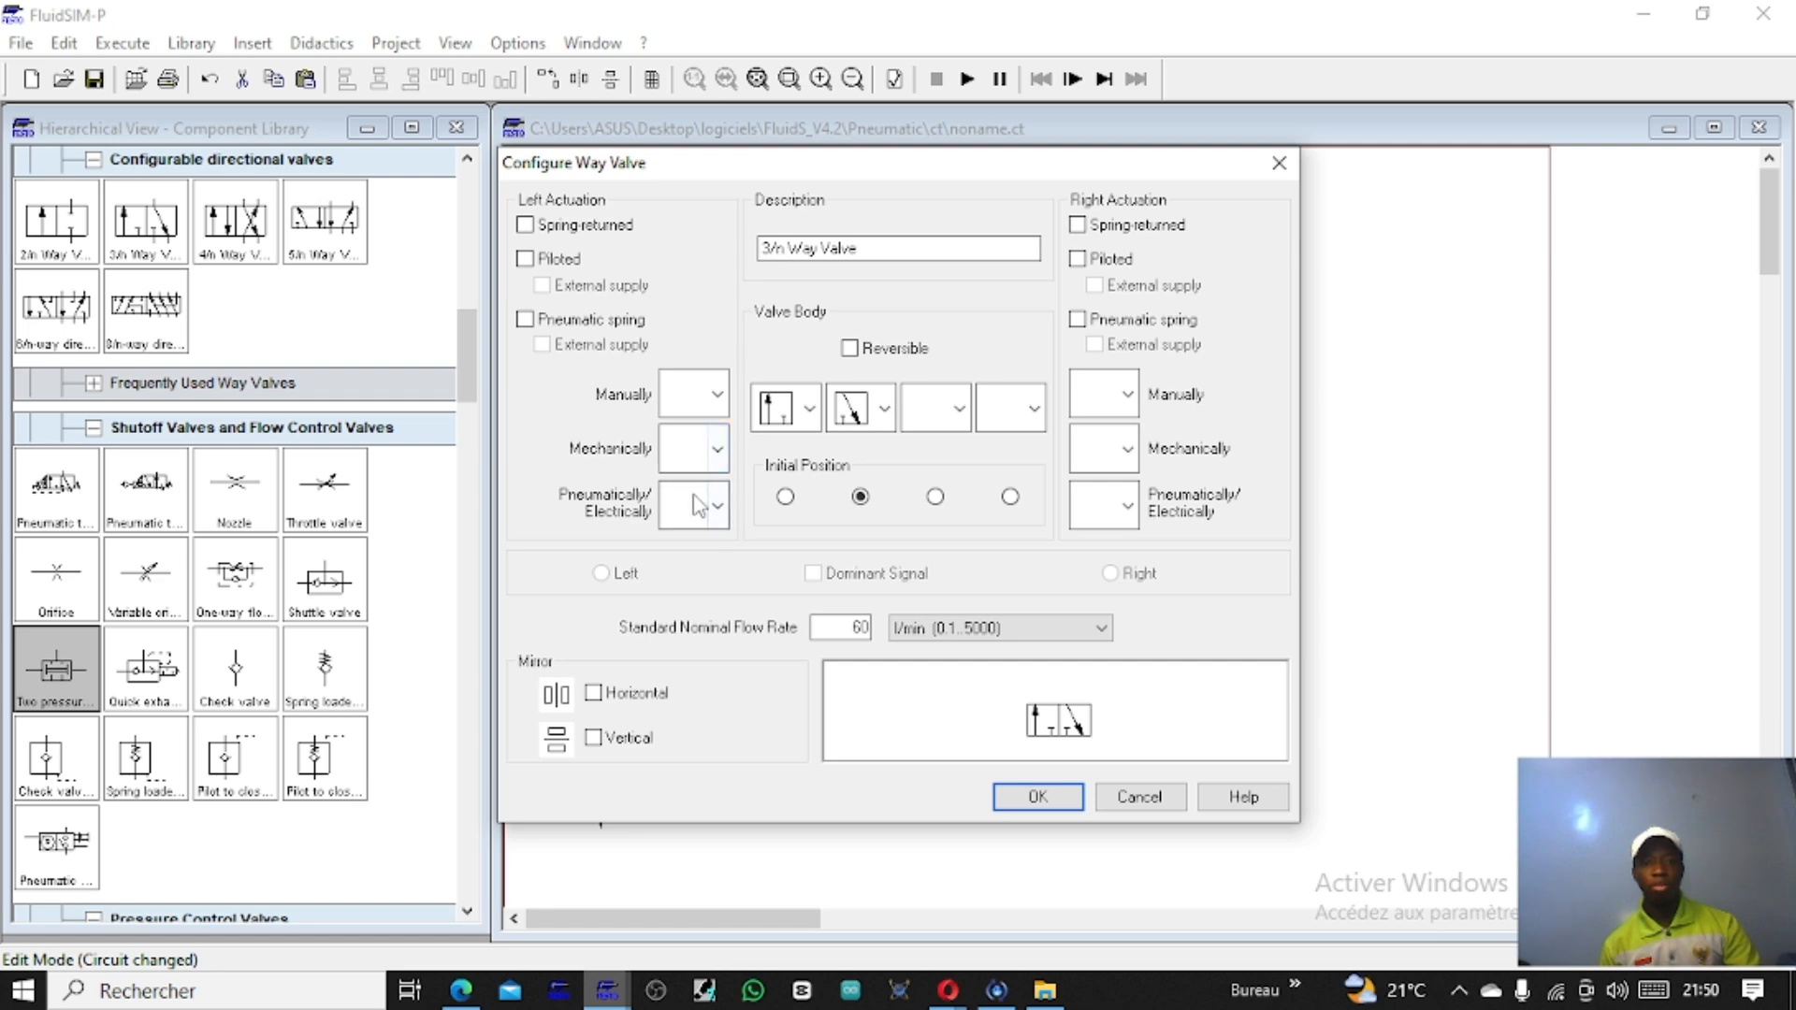
click(717, 394)
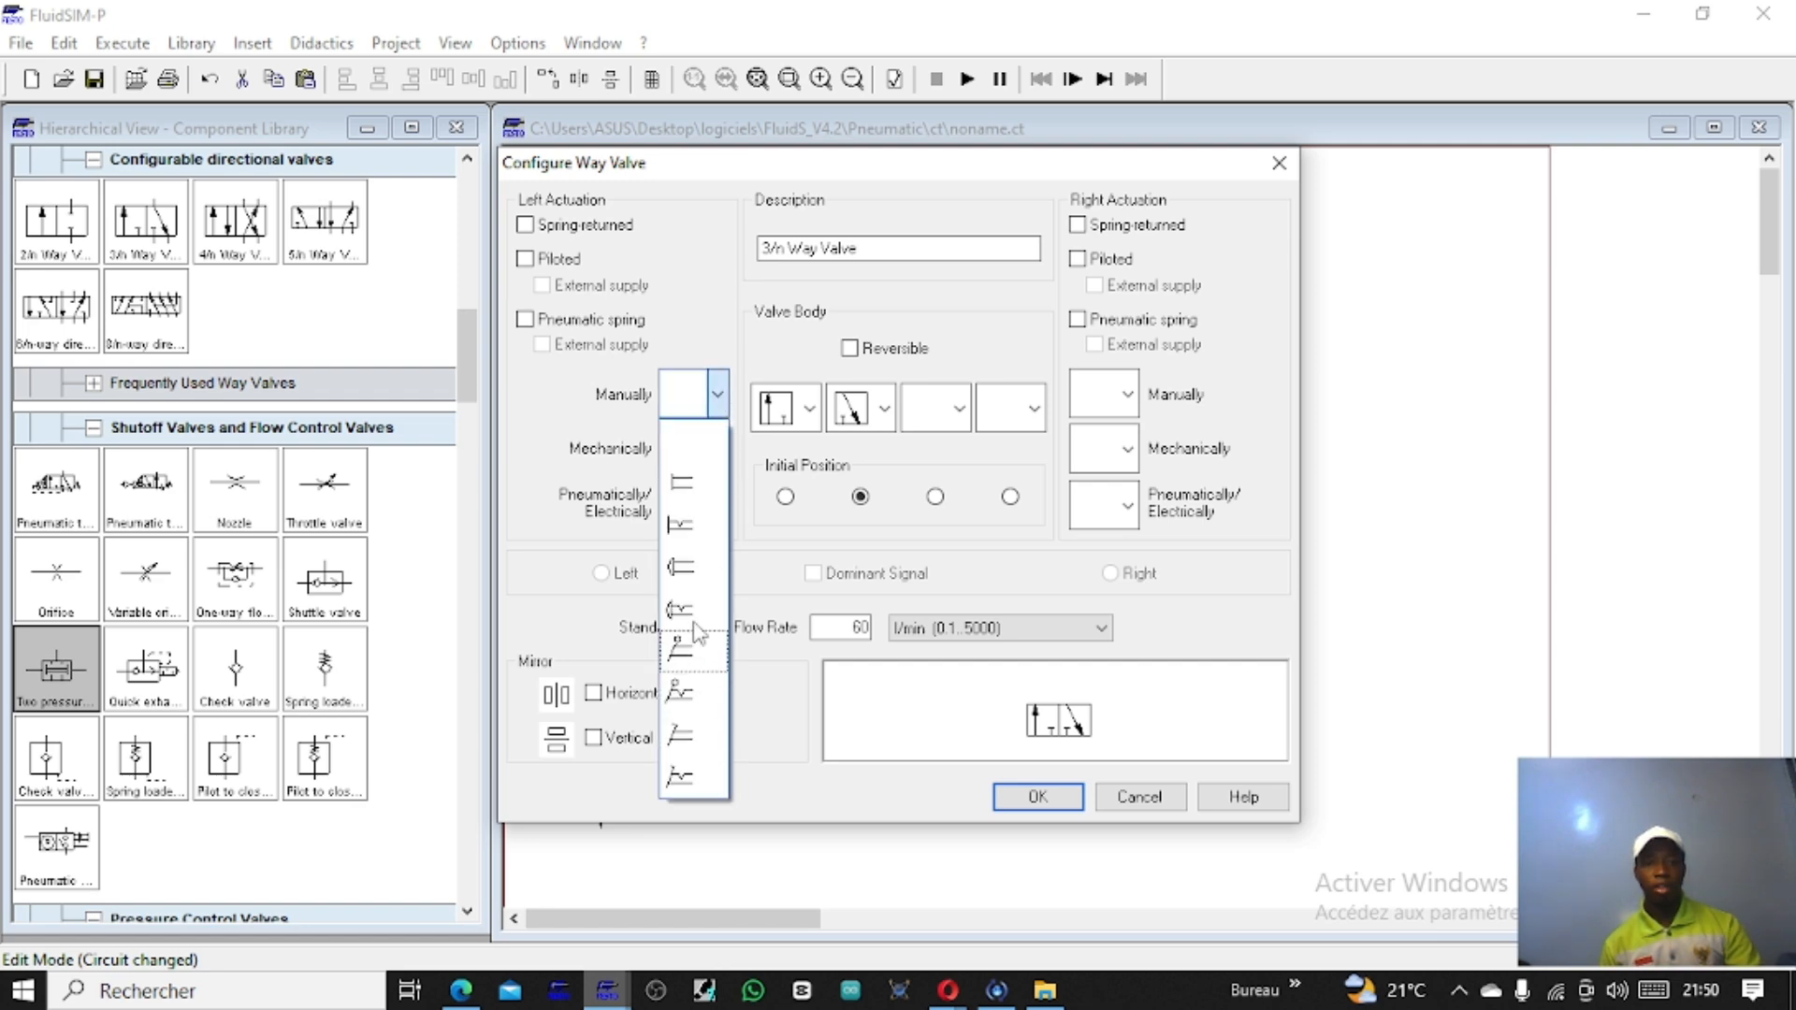
click(697, 587)
click(1042, 796)
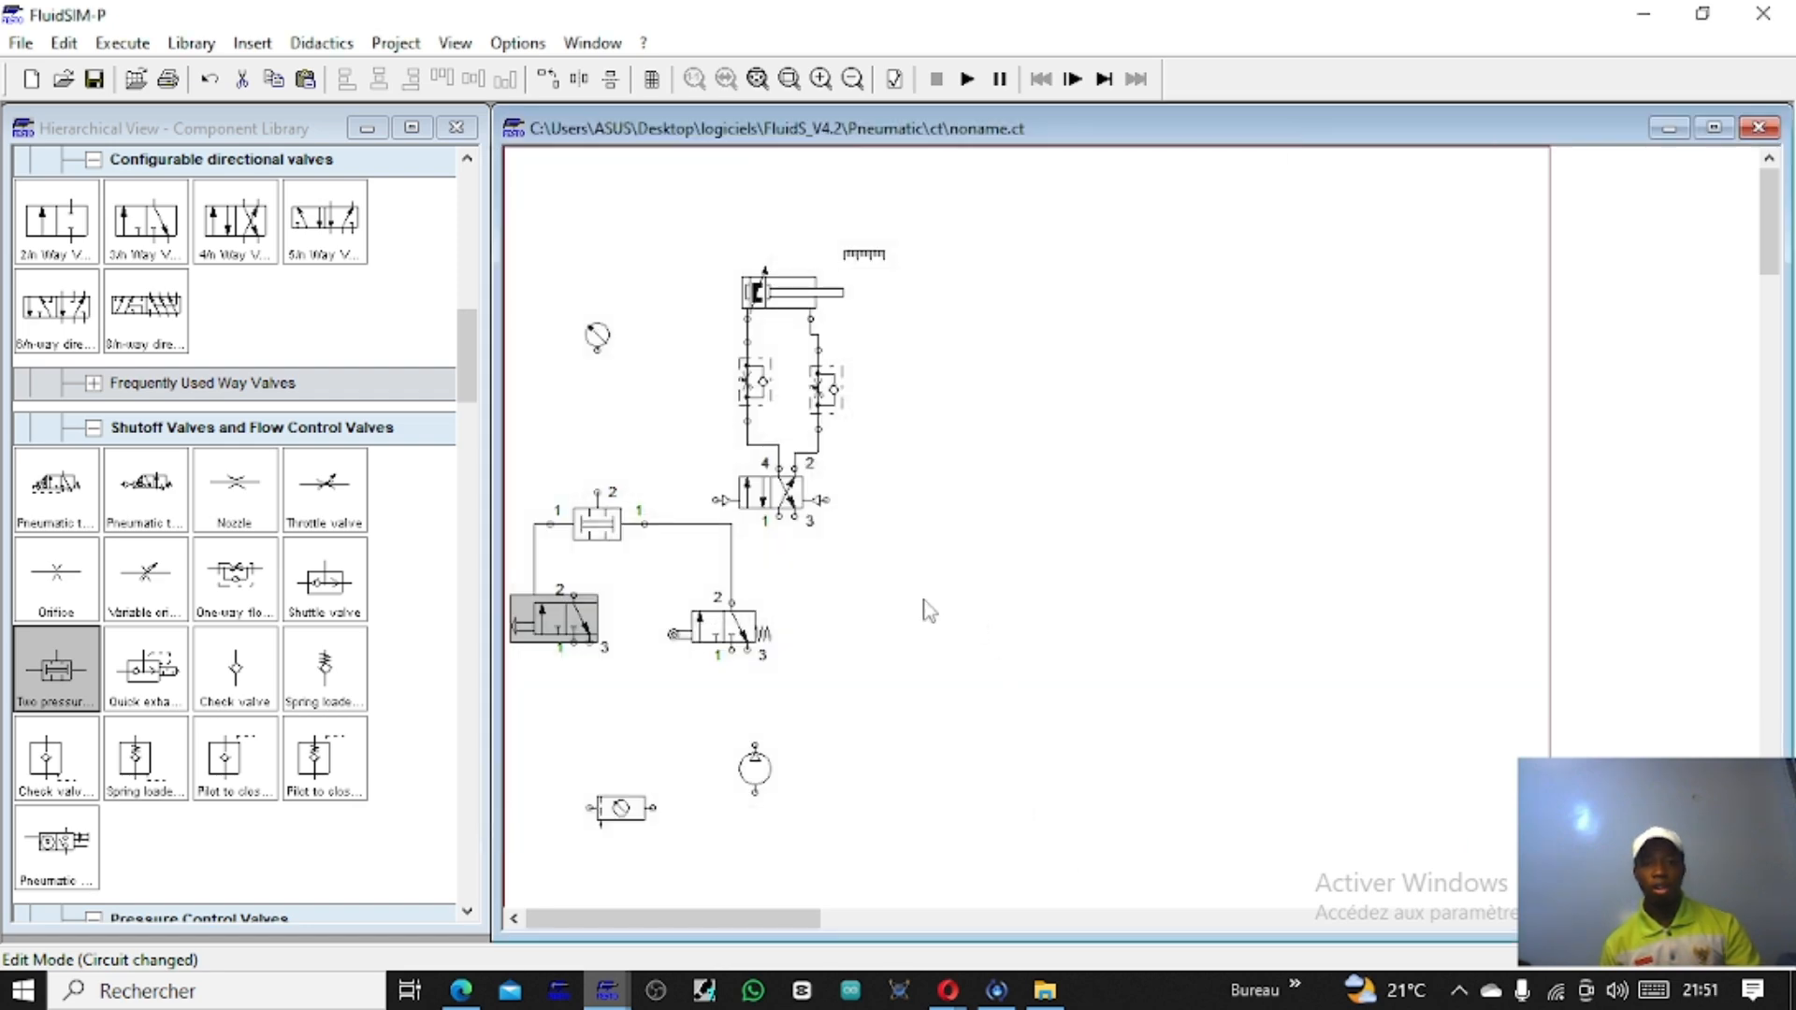
double_click(522, 621)
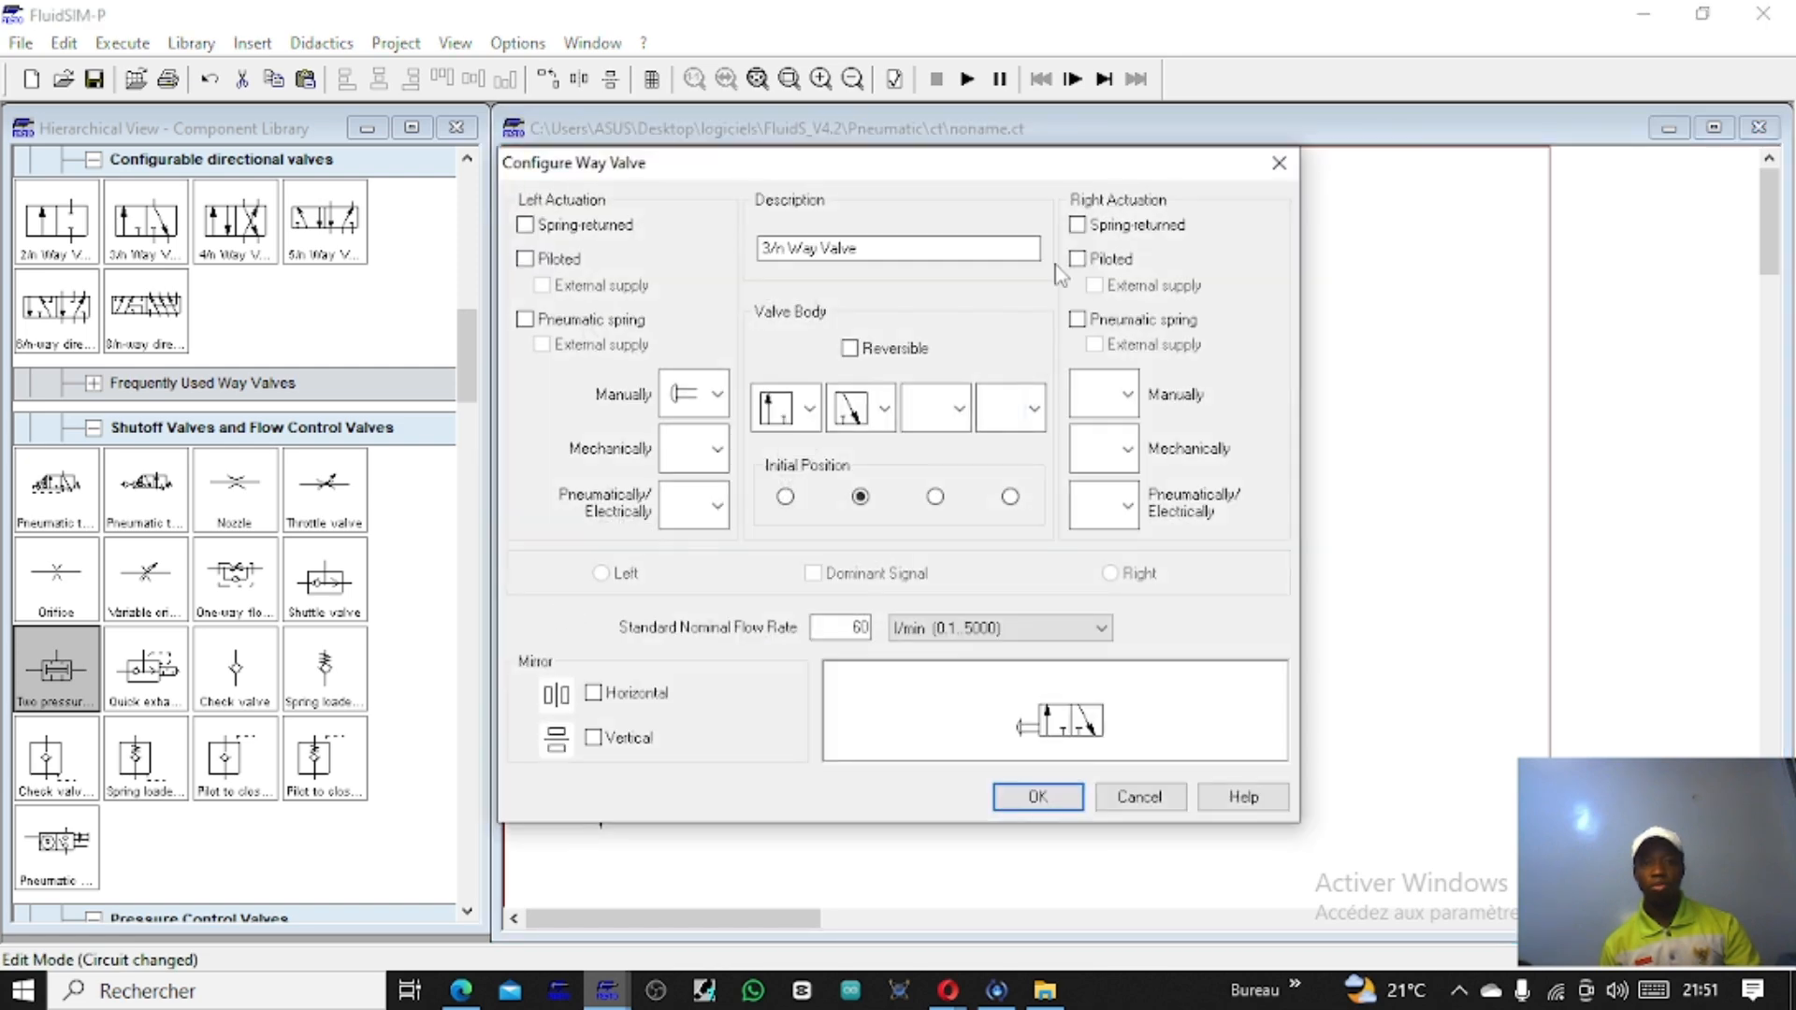
click(1077, 225)
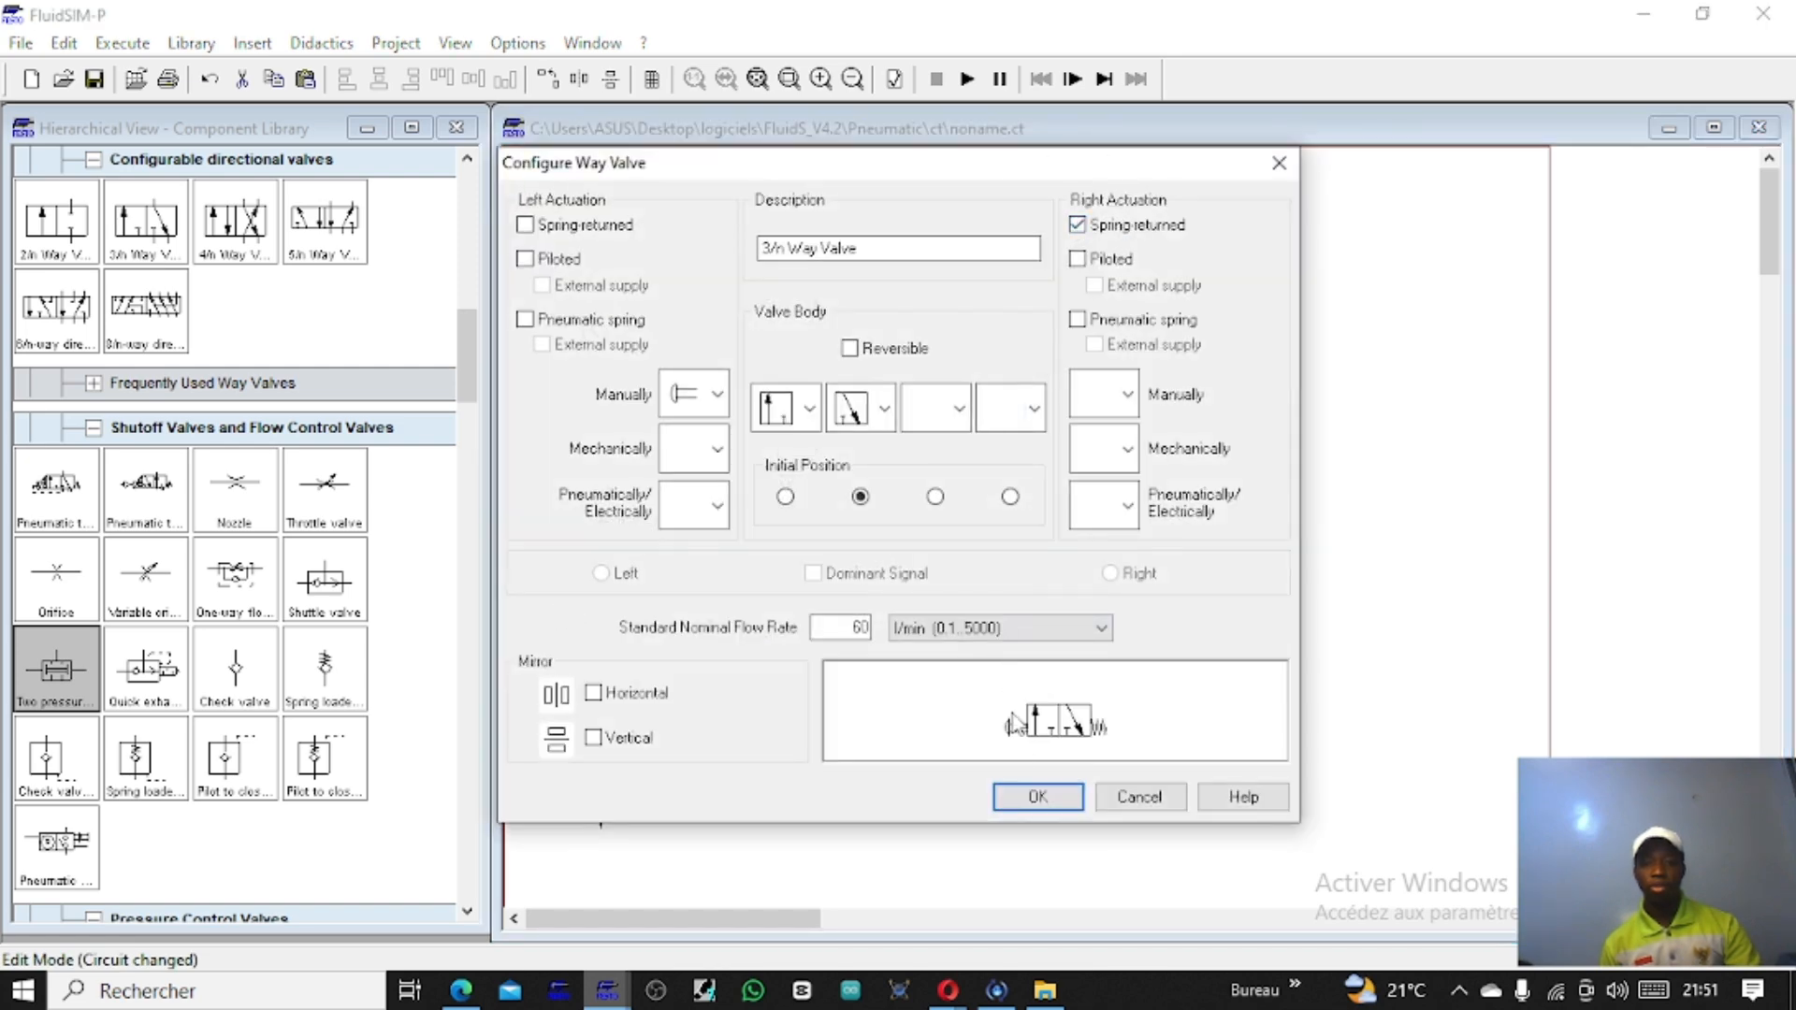
click(1038, 796)
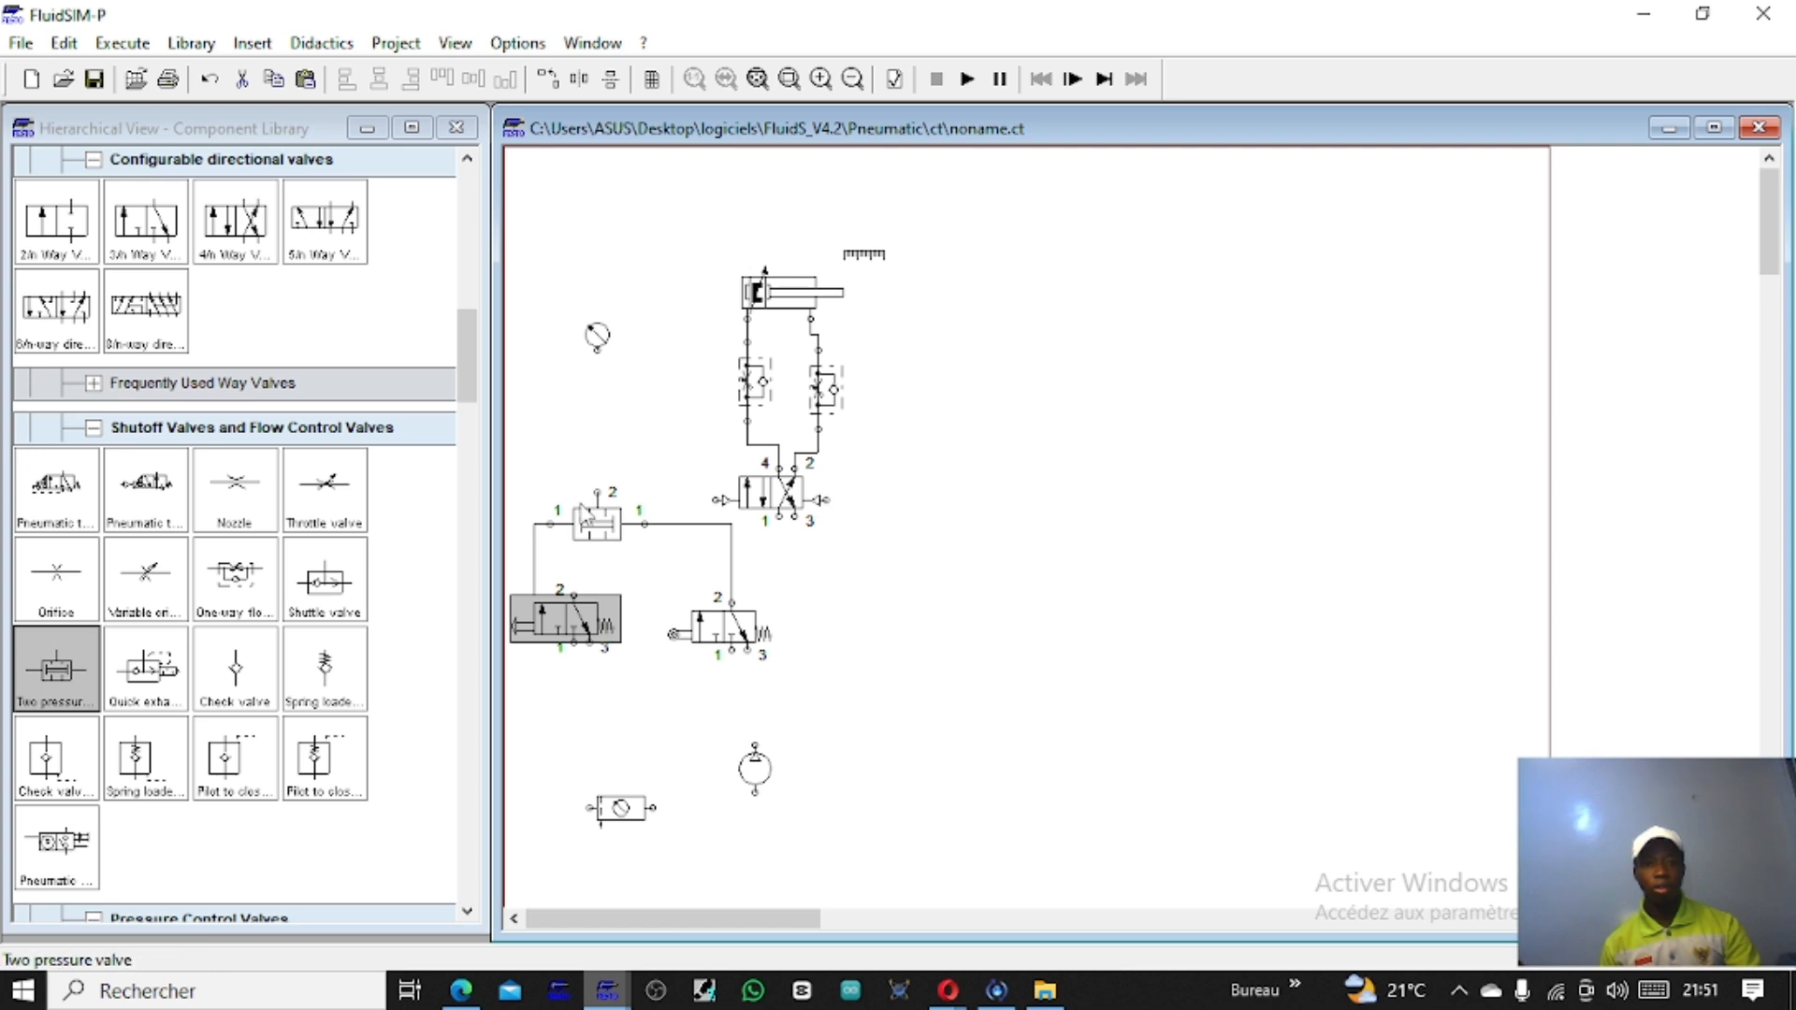
Step: Connect the two pressure valve's port 2 to the 4/n way valve's left pilot port, and the raised pressure gauge to the cylinder's left line
drag(593, 489, 717, 499)
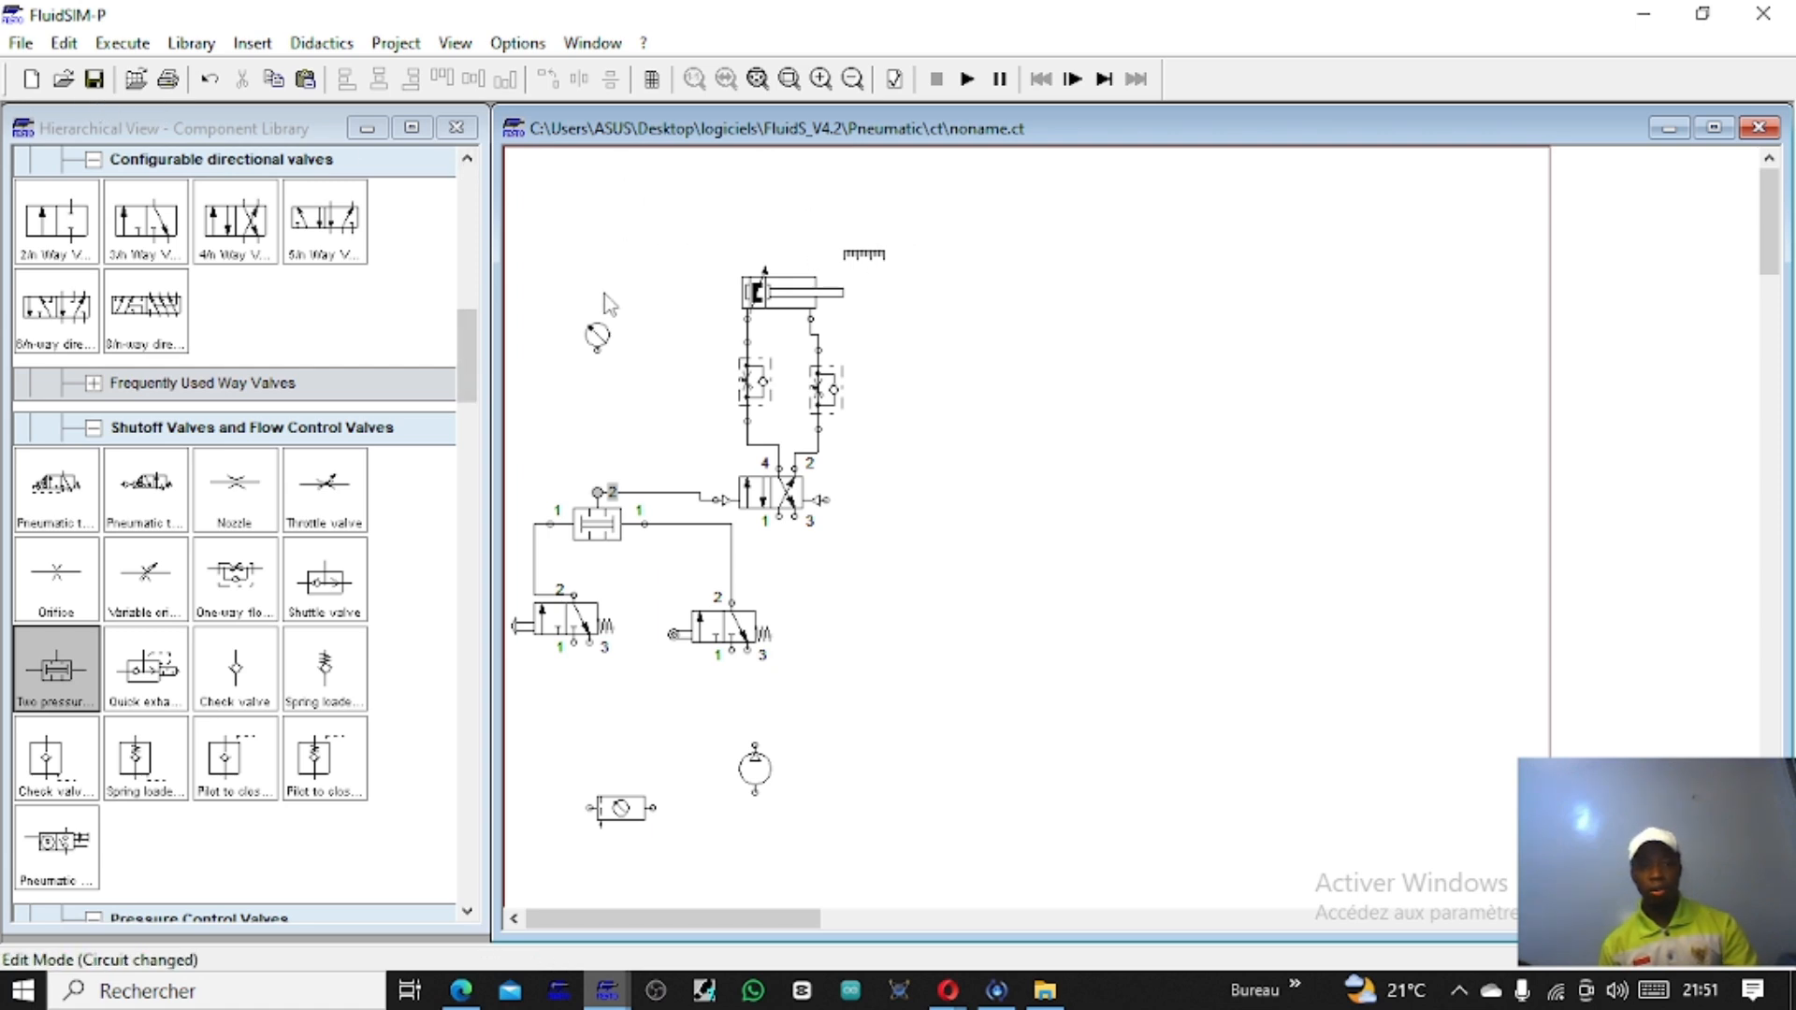
click(598, 335)
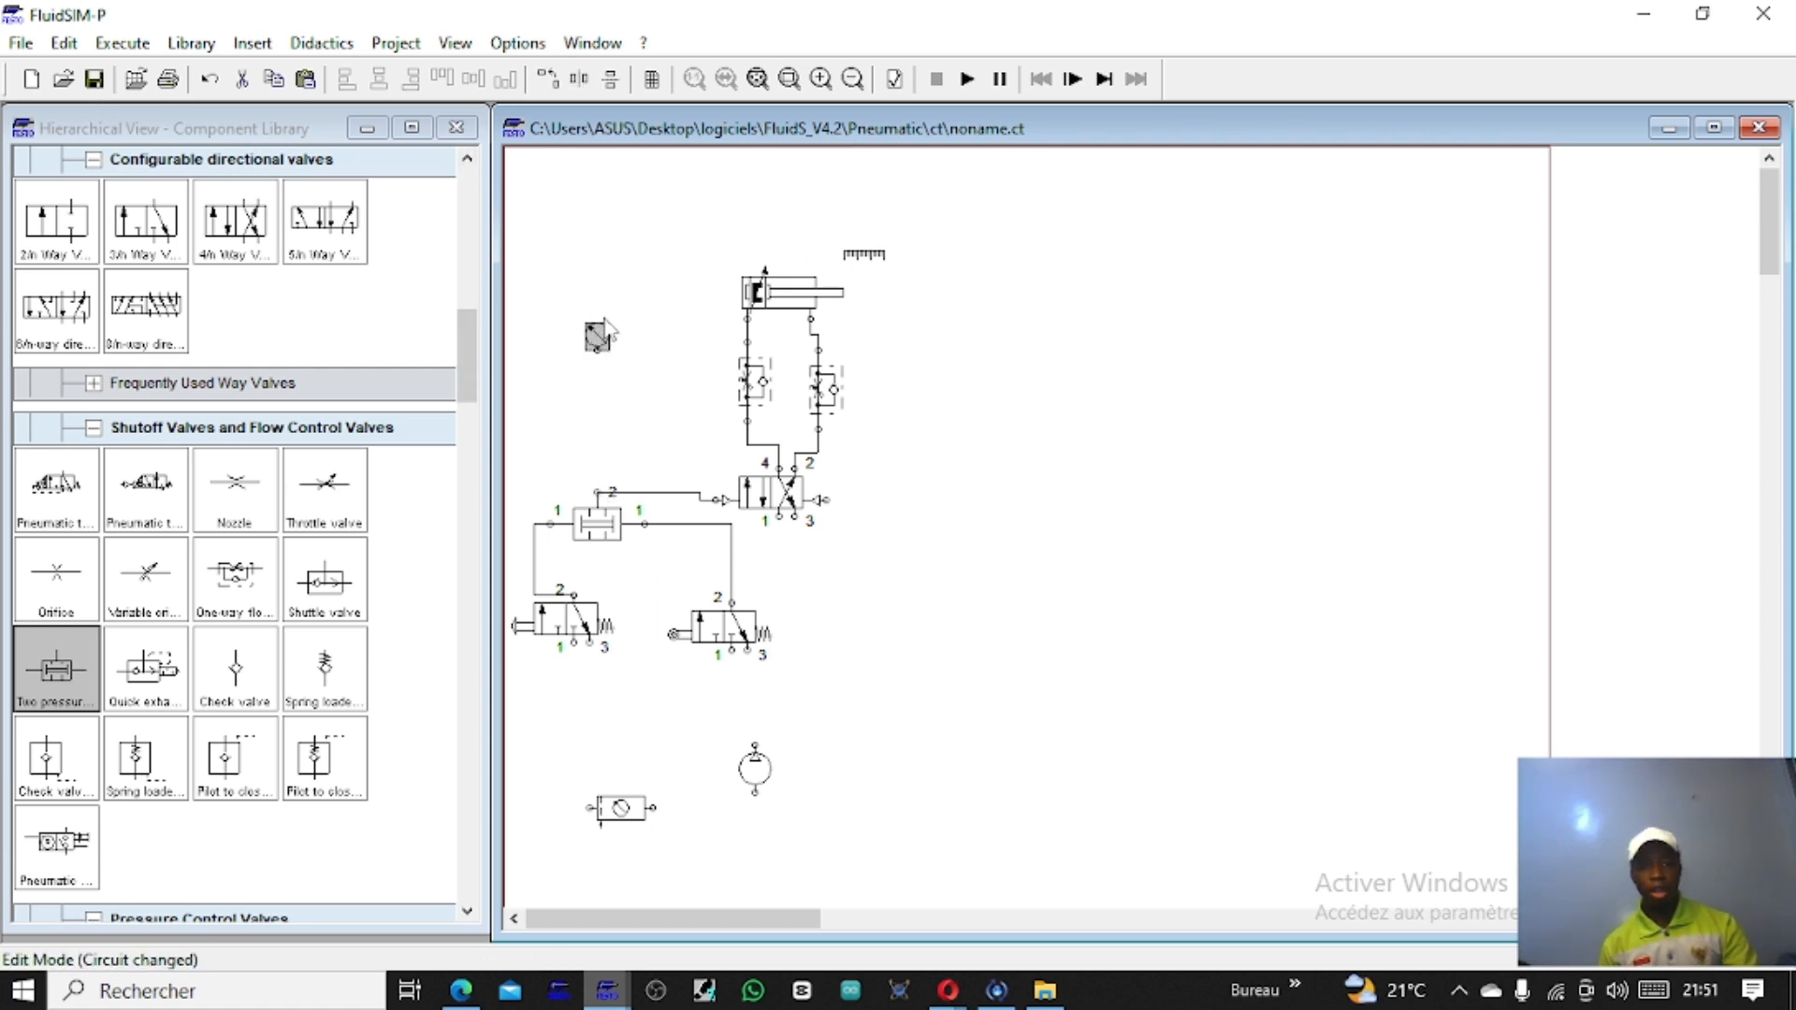
drag(606, 332, 606, 292)
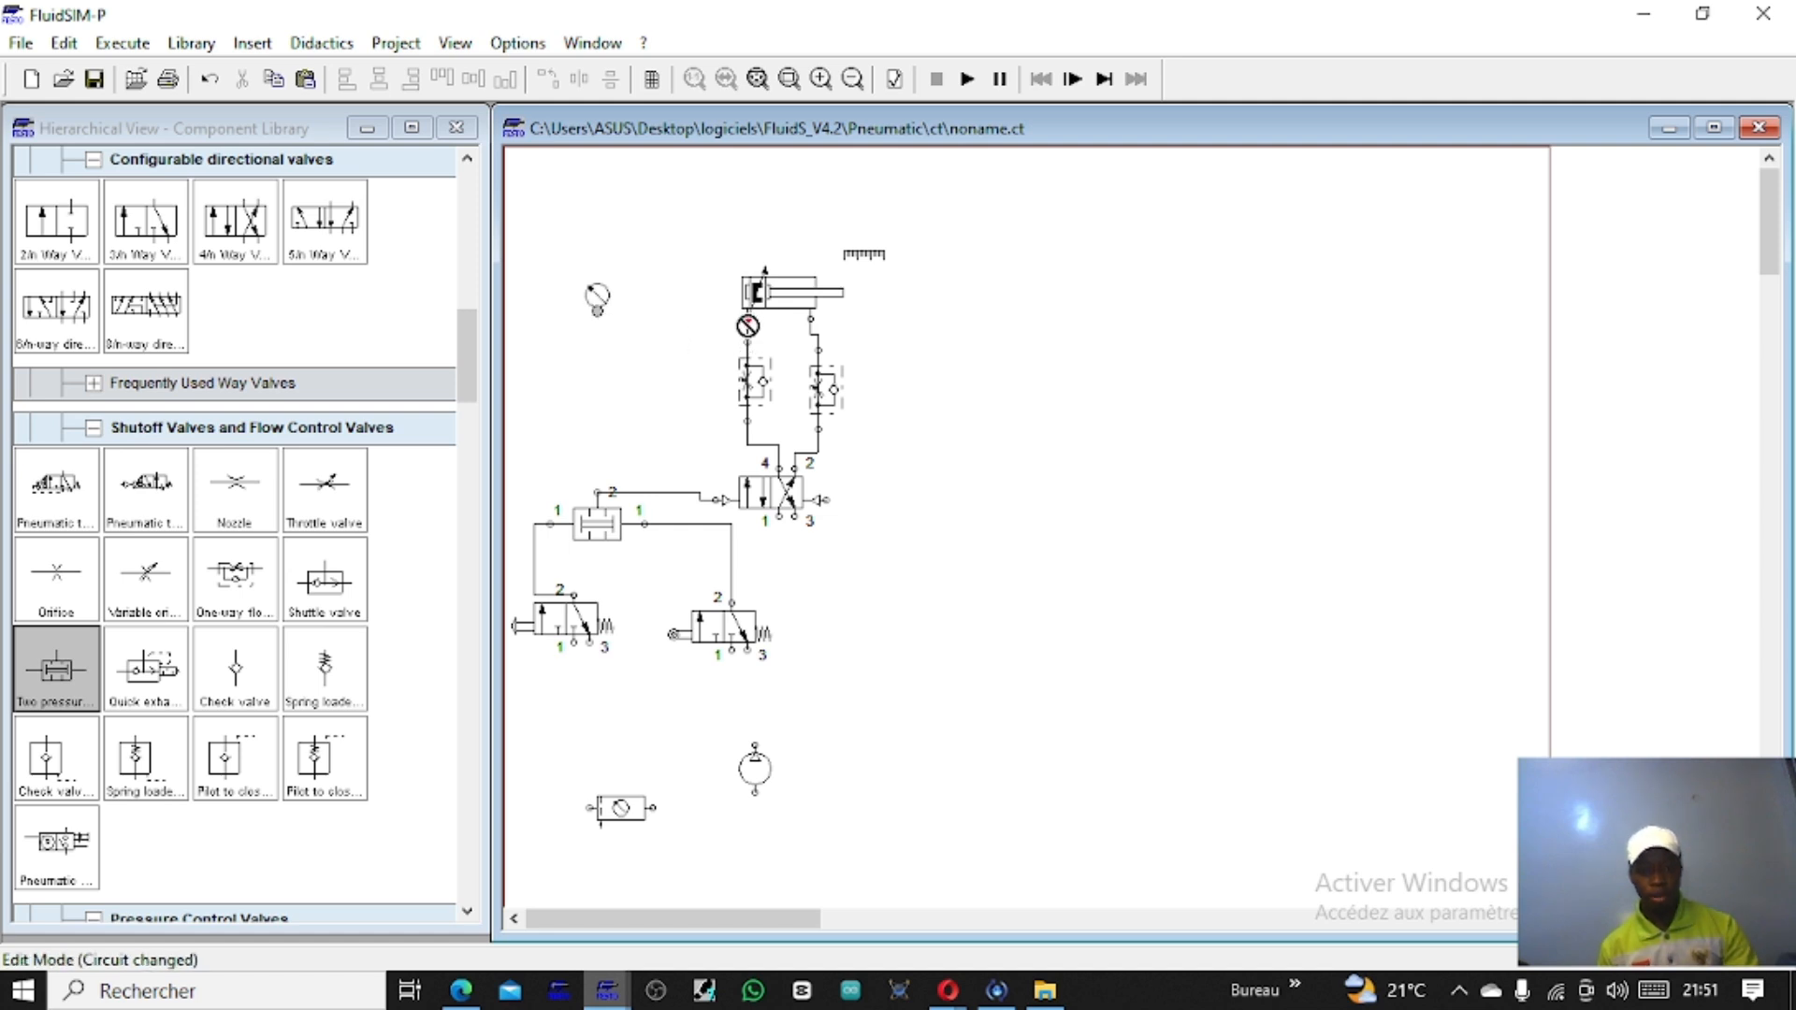
drag(747, 326, 747, 333)
click(597, 379)
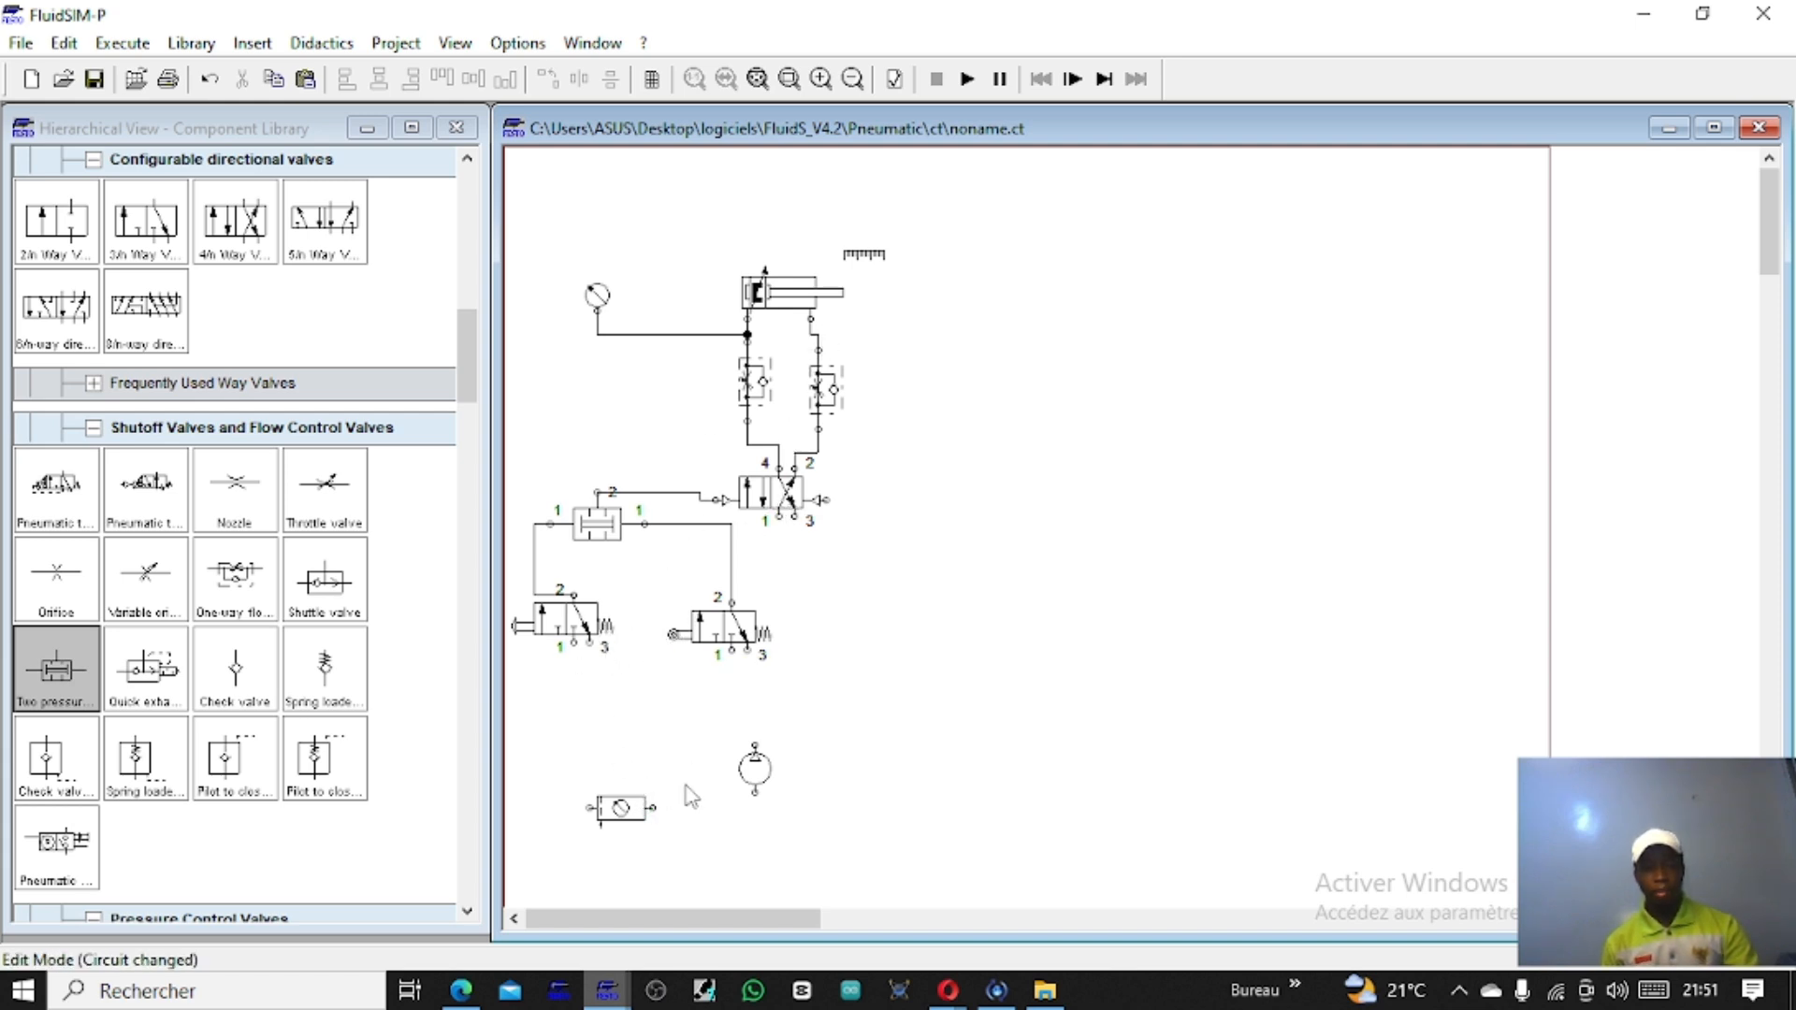
Step: Move the air service unit and compressor left, and shift the rest of the circuit right and slightly up
drag(622, 812, 513, 821)
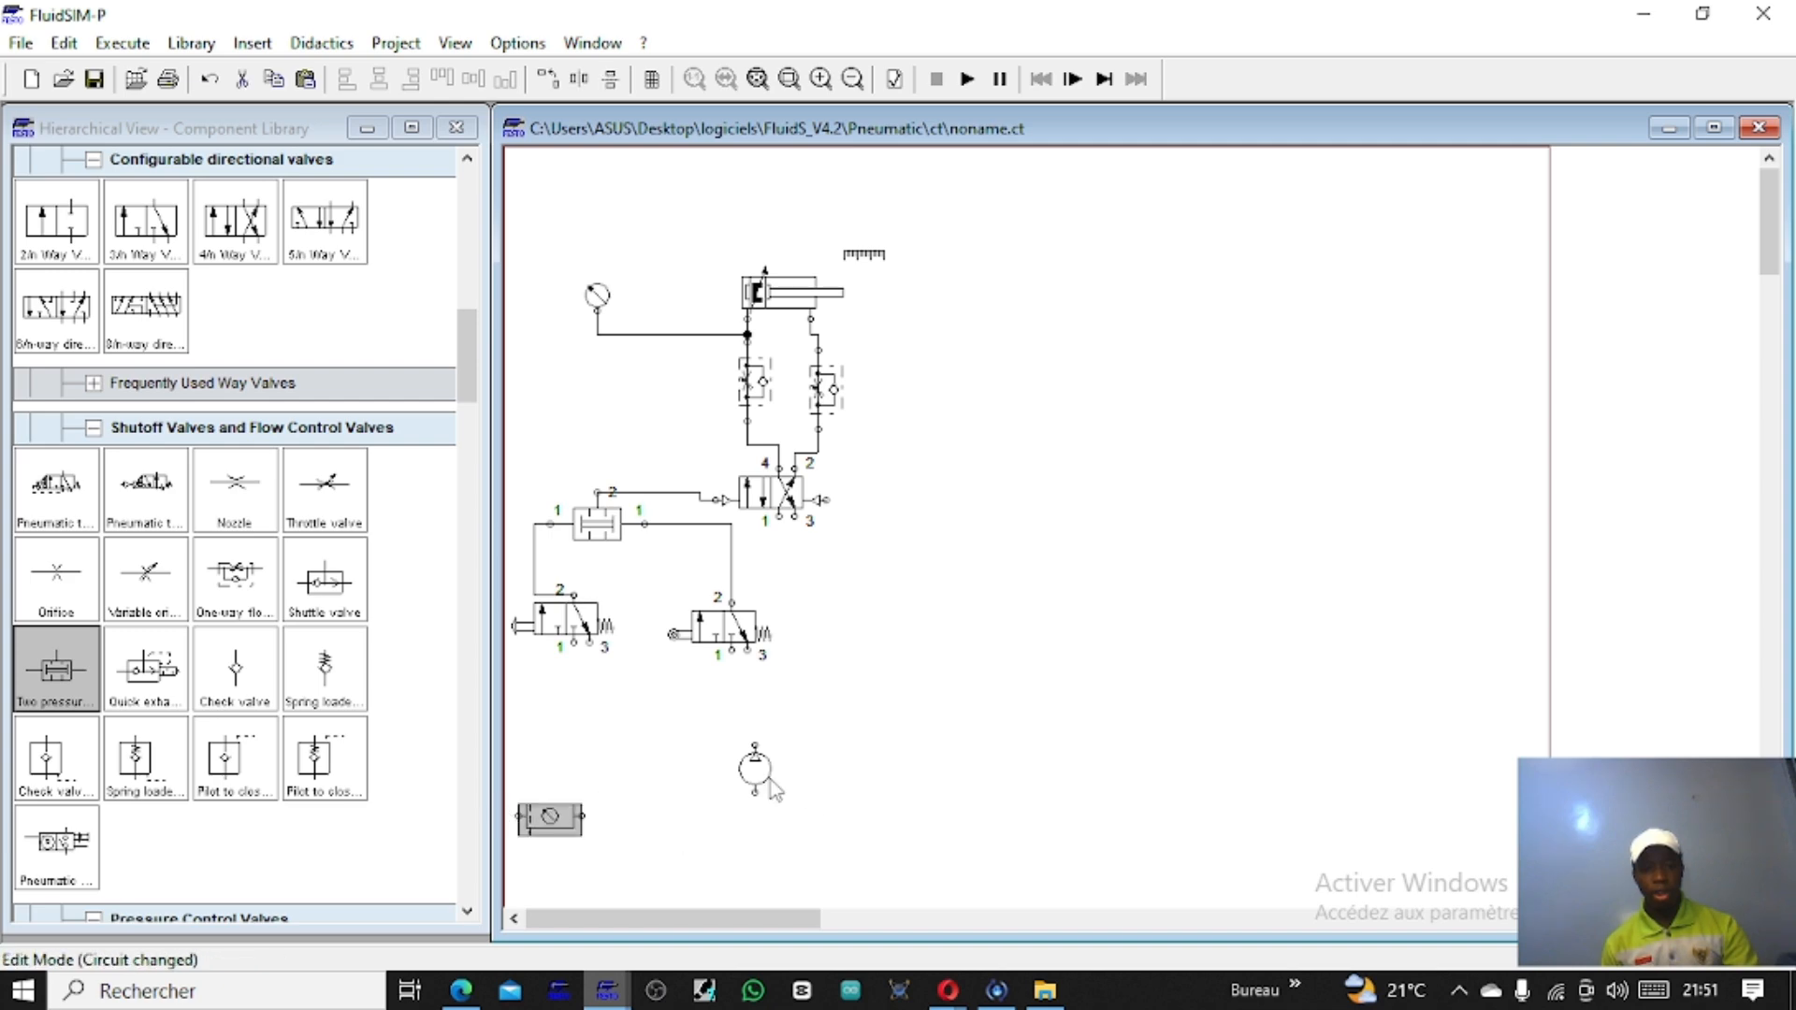
drag(765, 782, 619, 770)
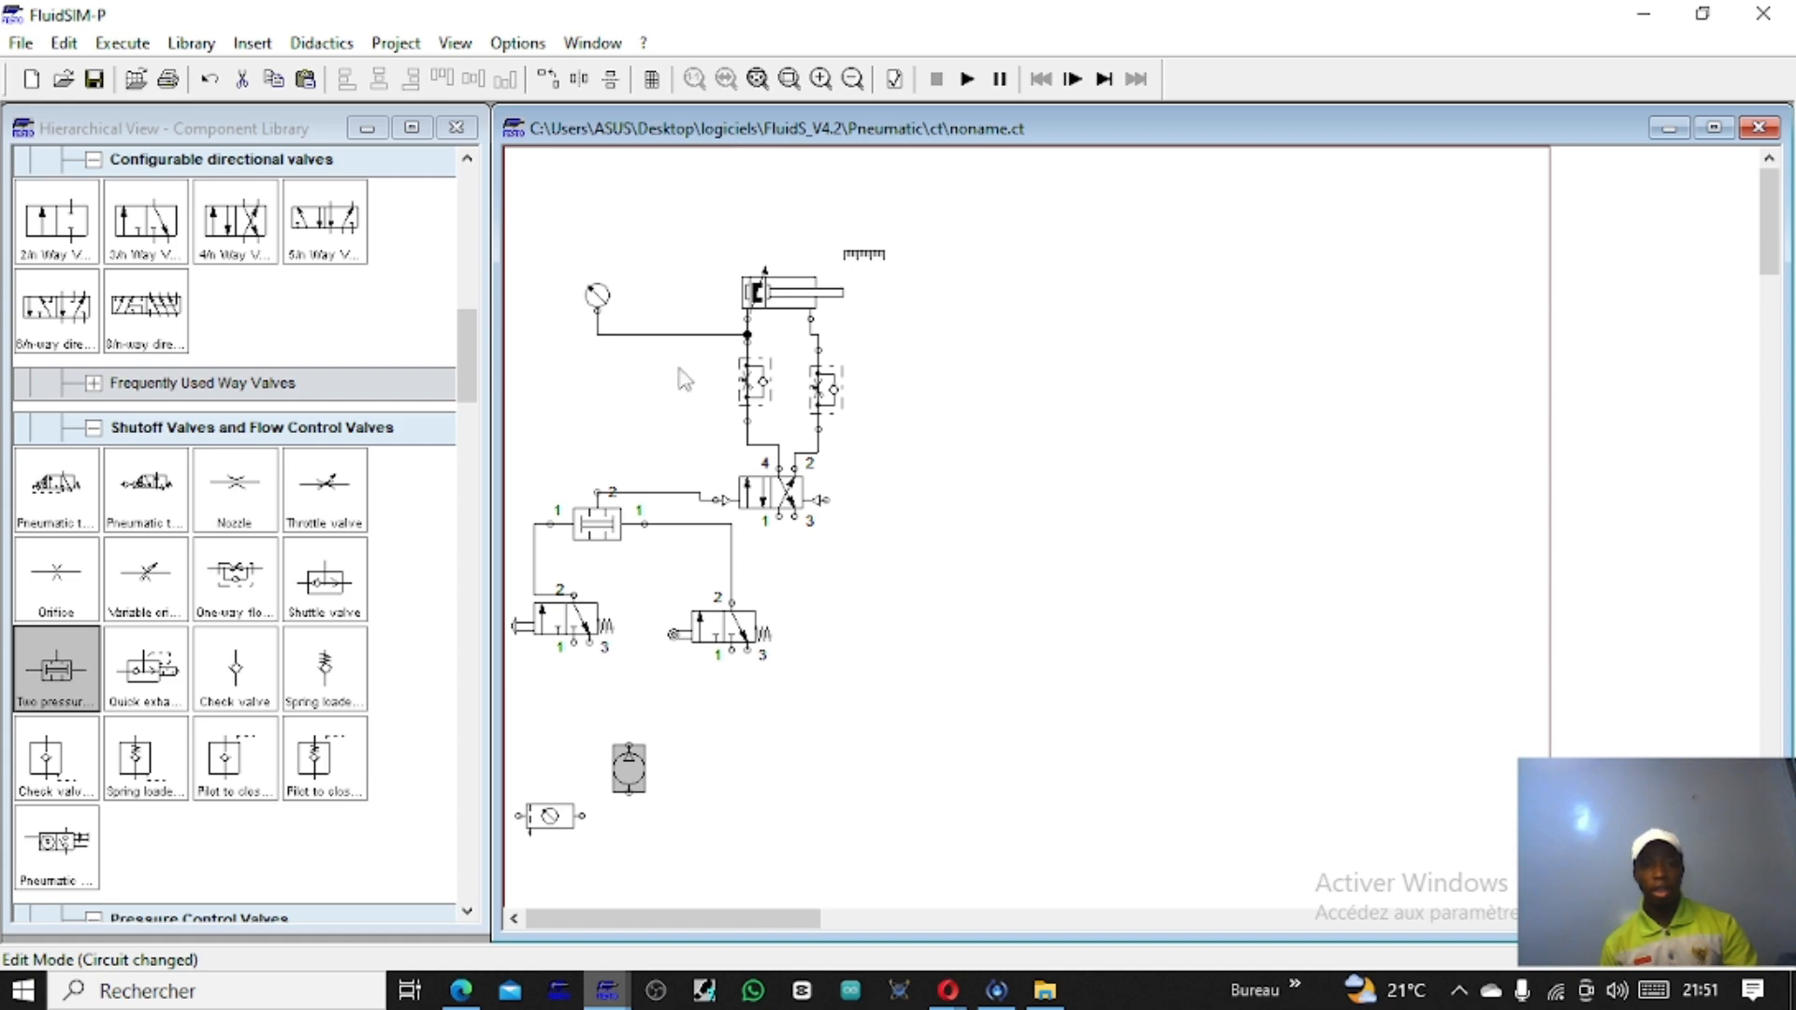
drag(573, 224, 947, 587)
drag(897, 689, 421, 203)
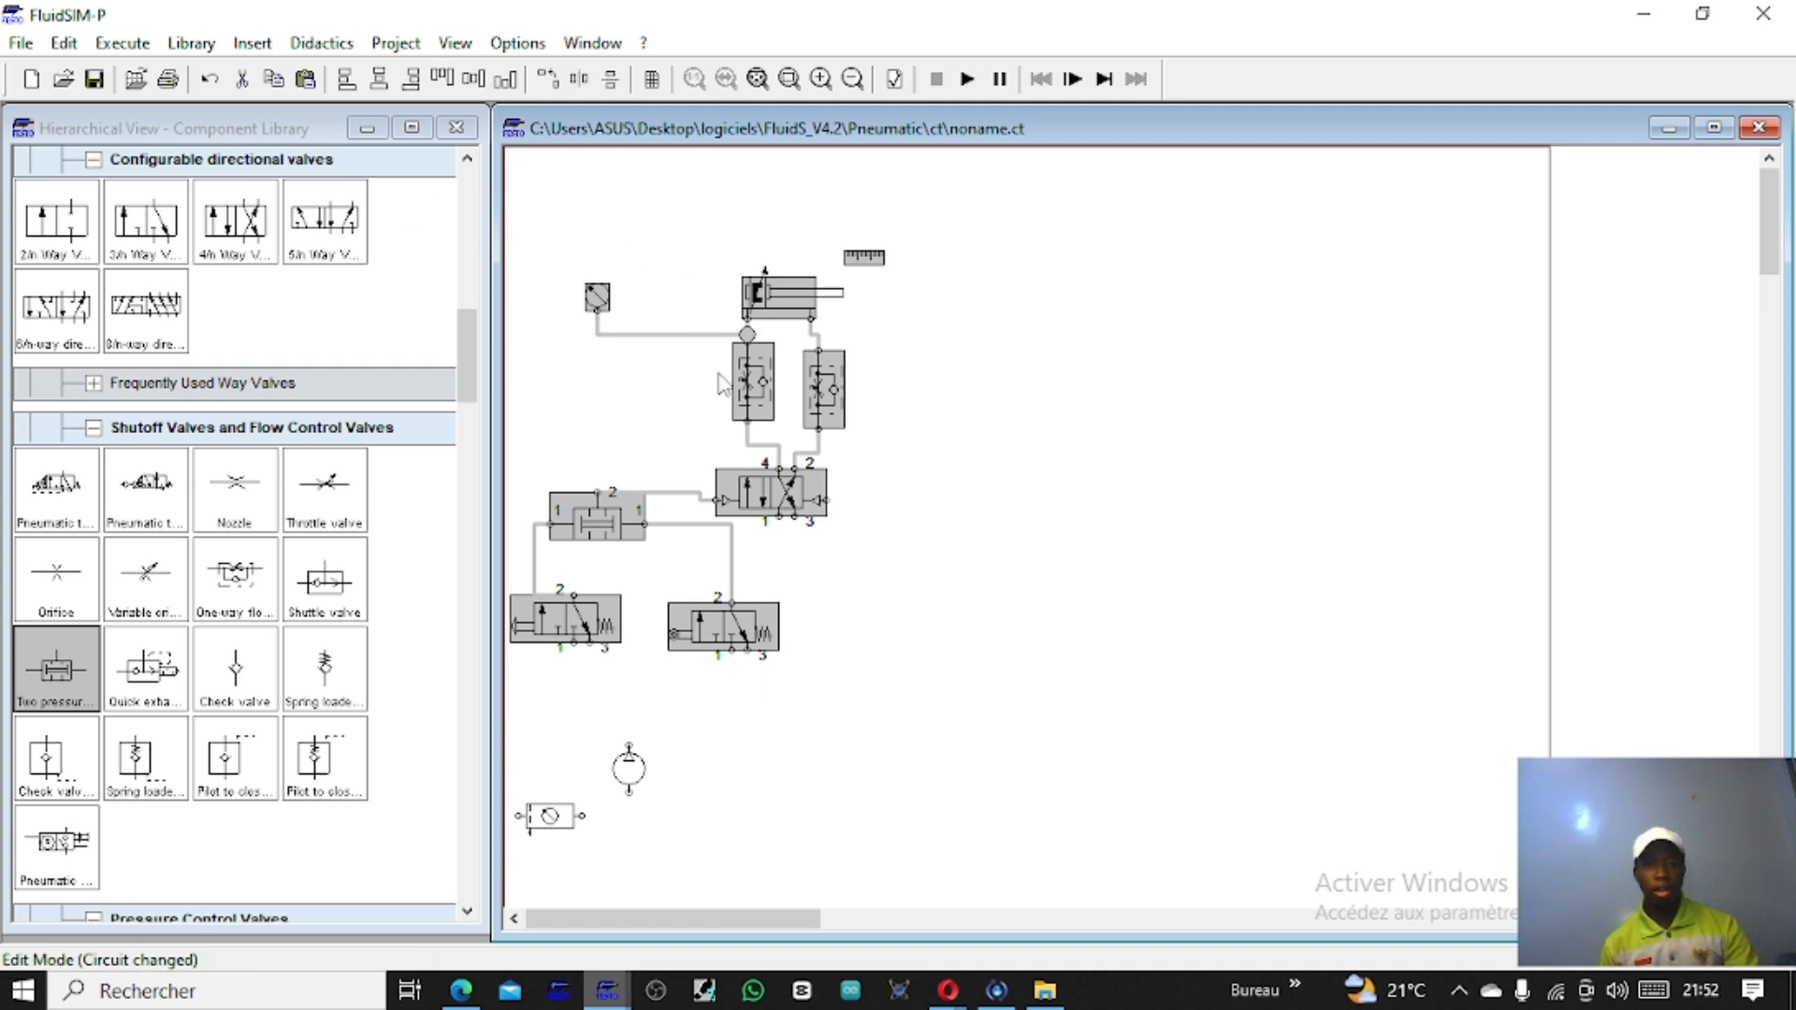
drag(720, 384, 760, 375)
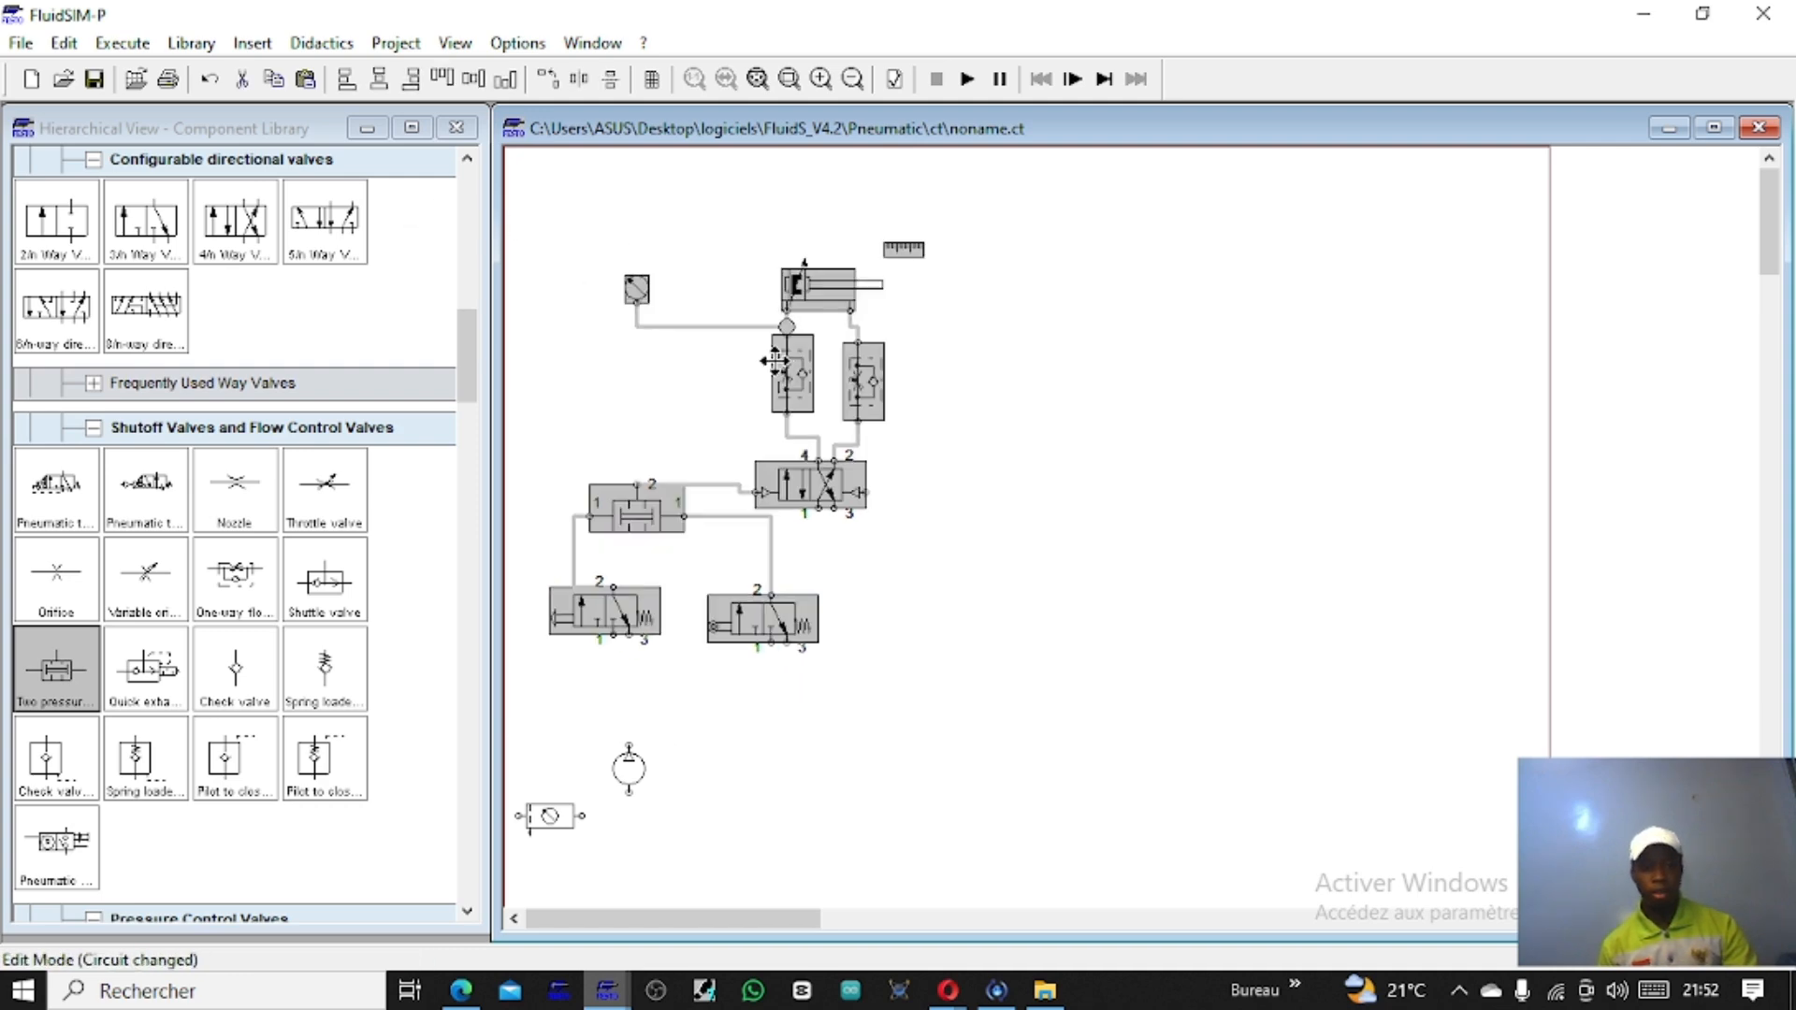
click(999, 514)
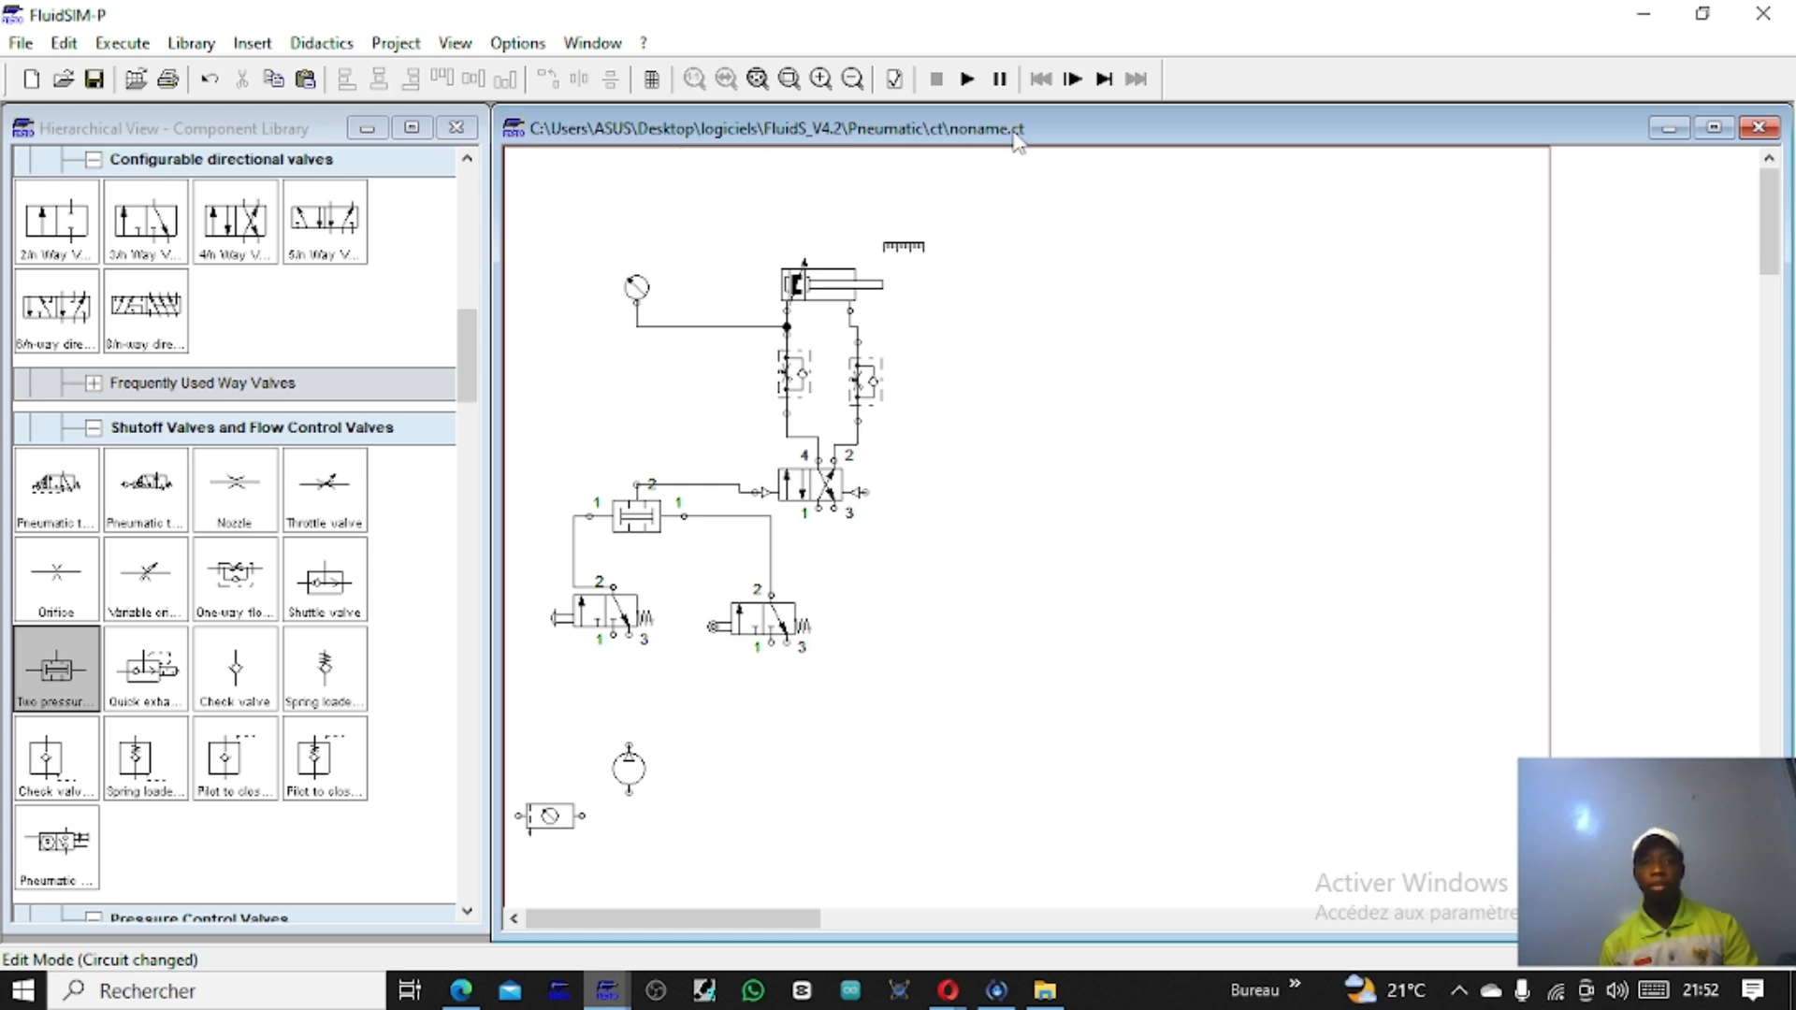
Step: Duplicate the whole circuit except the compressor and air service unit, pasting the copy to the right of the original
drag(529, 194, 891, 300)
drag(581, 191, 978, 750)
click(567, 192)
drag(526, 174, 980, 675)
right_click(805, 420)
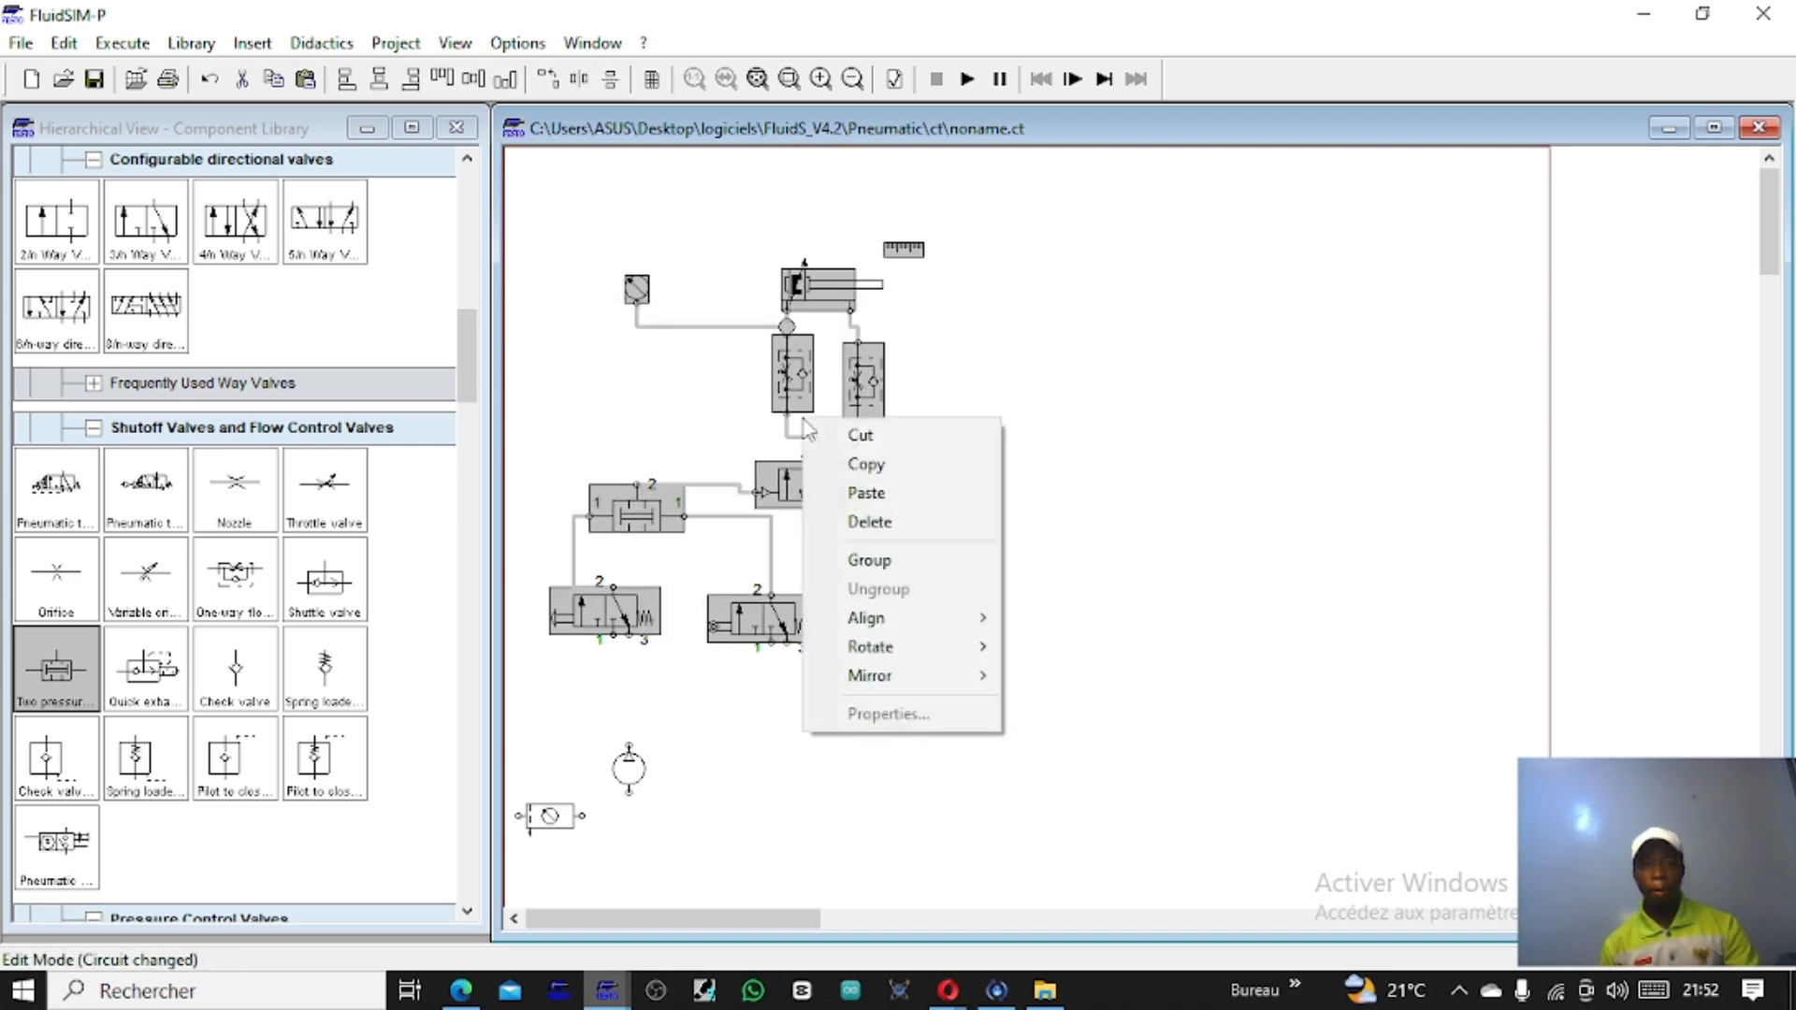
click(889, 467)
right_click(1127, 396)
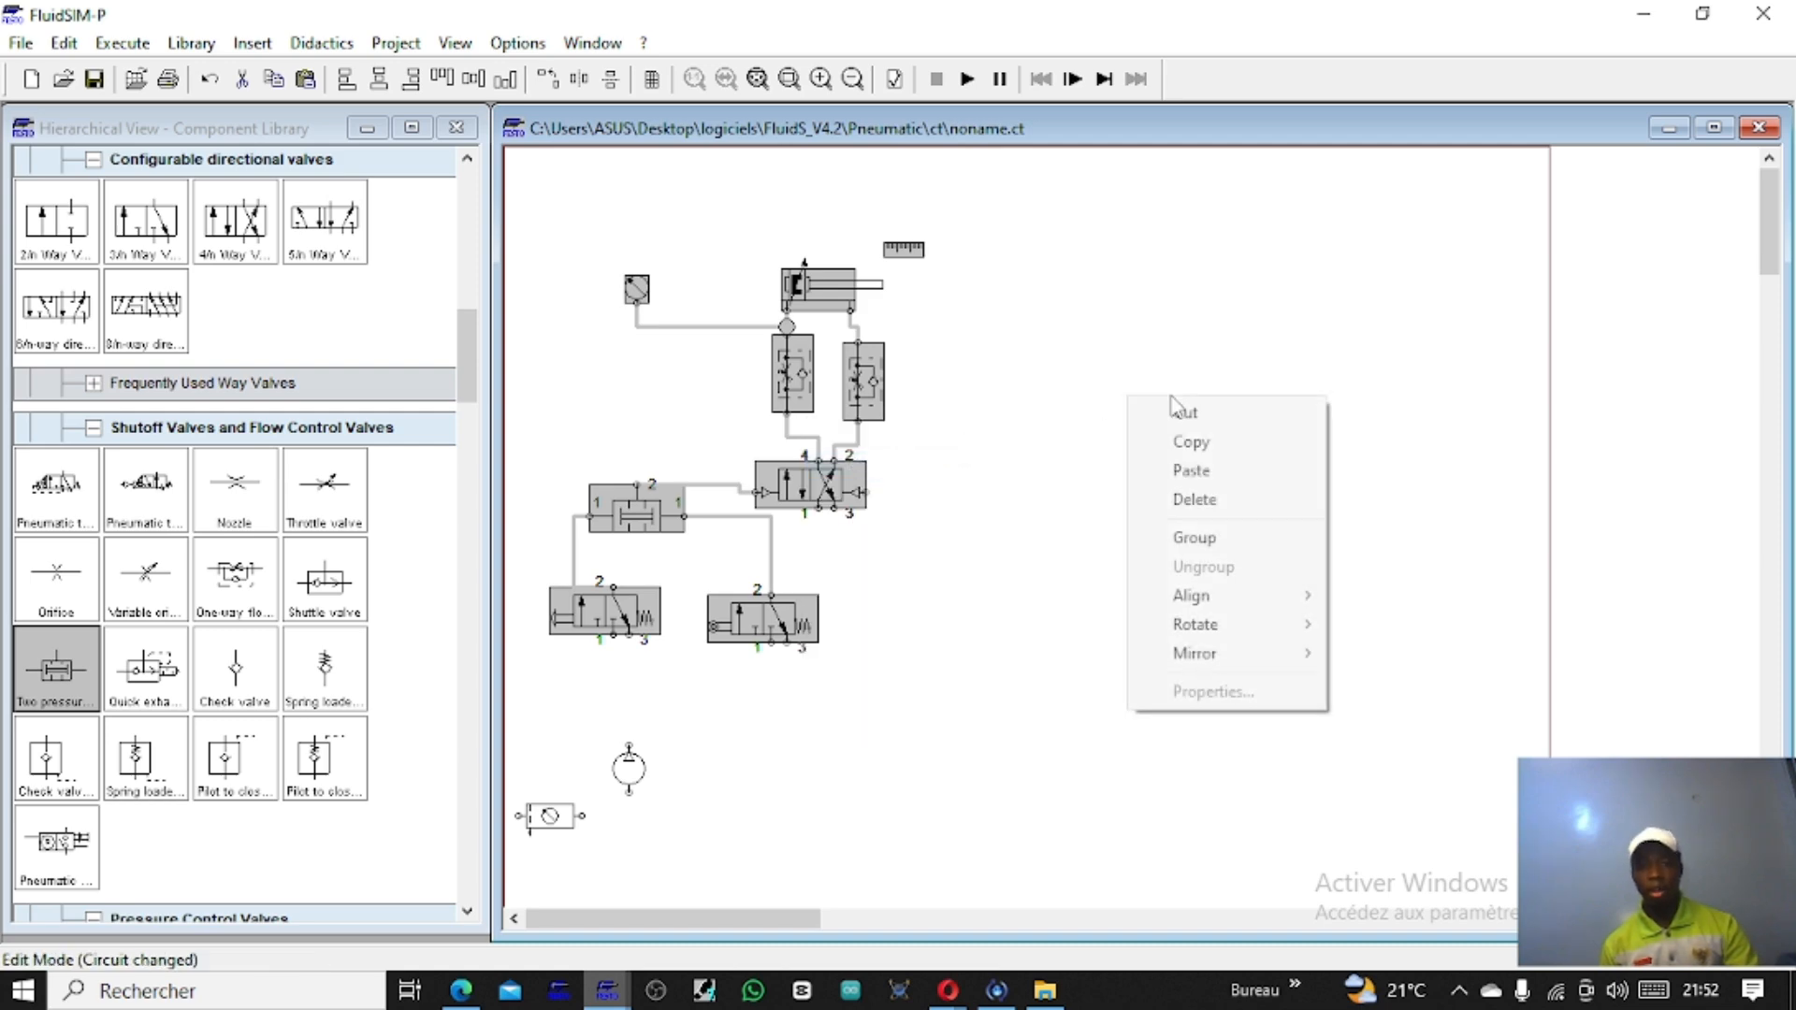
click(1186, 472)
click(1199, 501)
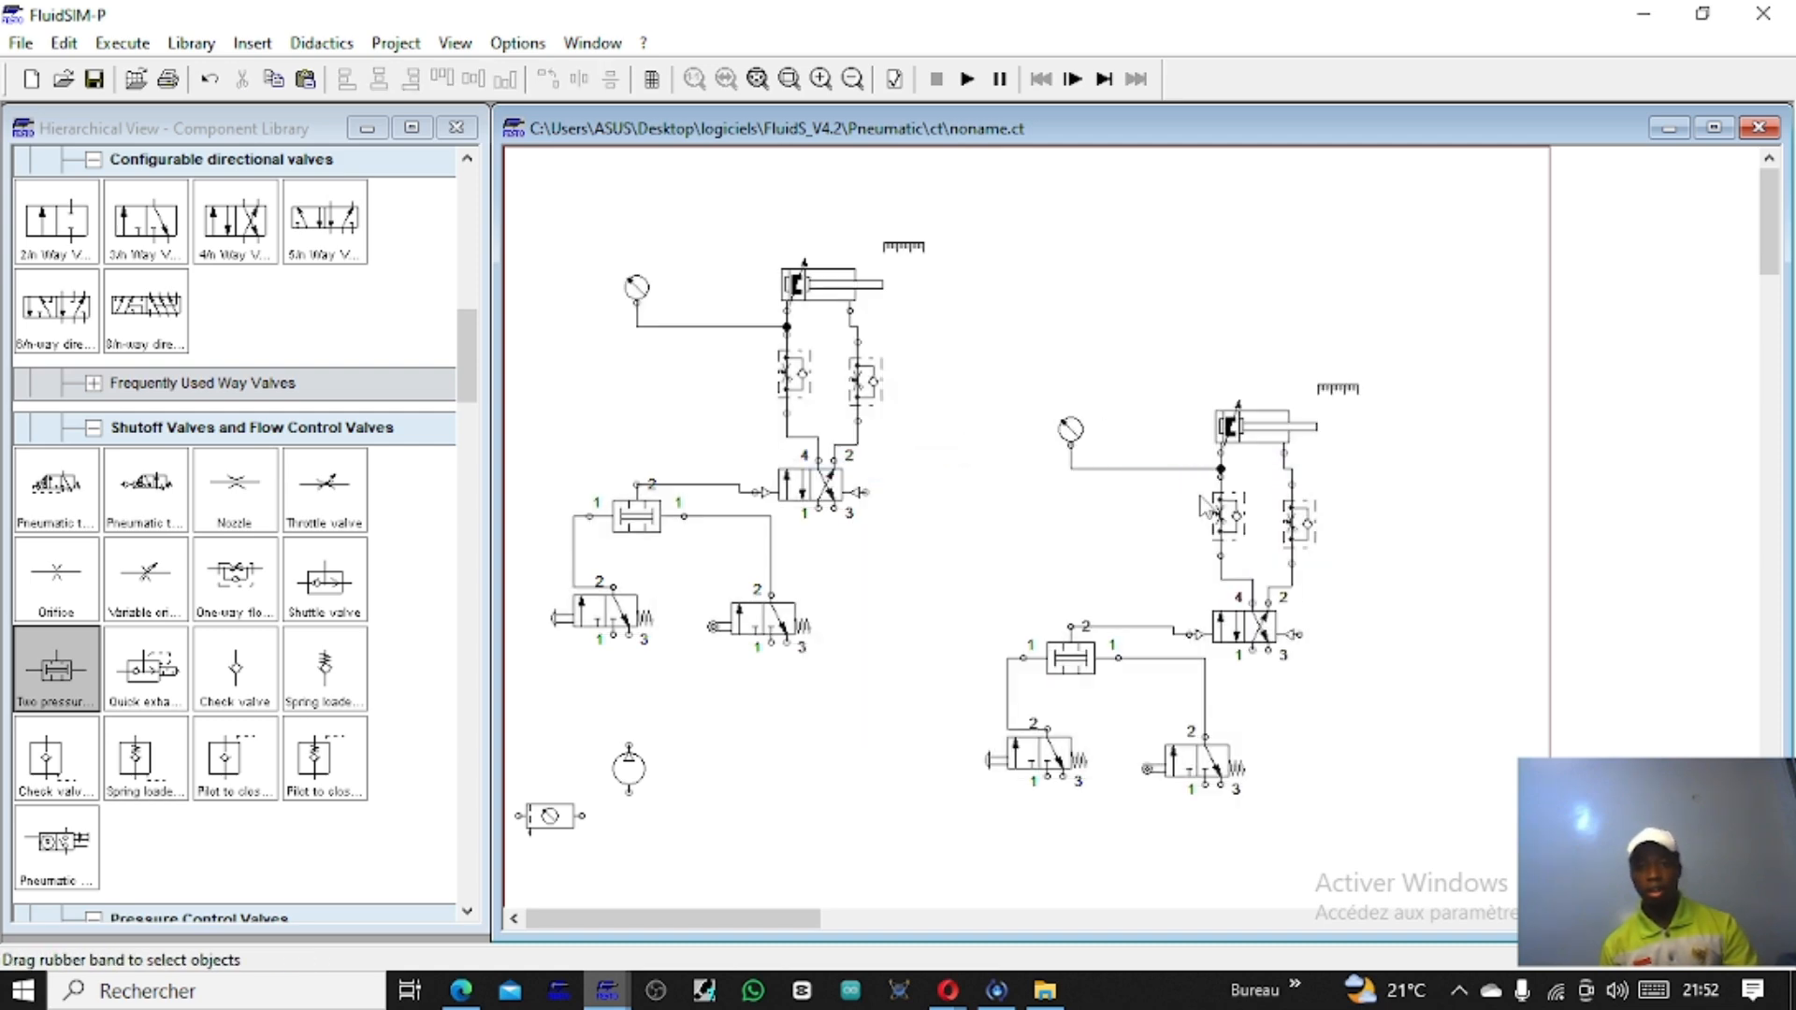
Step: Move the entire copied circuit up and slightly right, roughly level with the original circuit
drag(969, 336, 1665, 684)
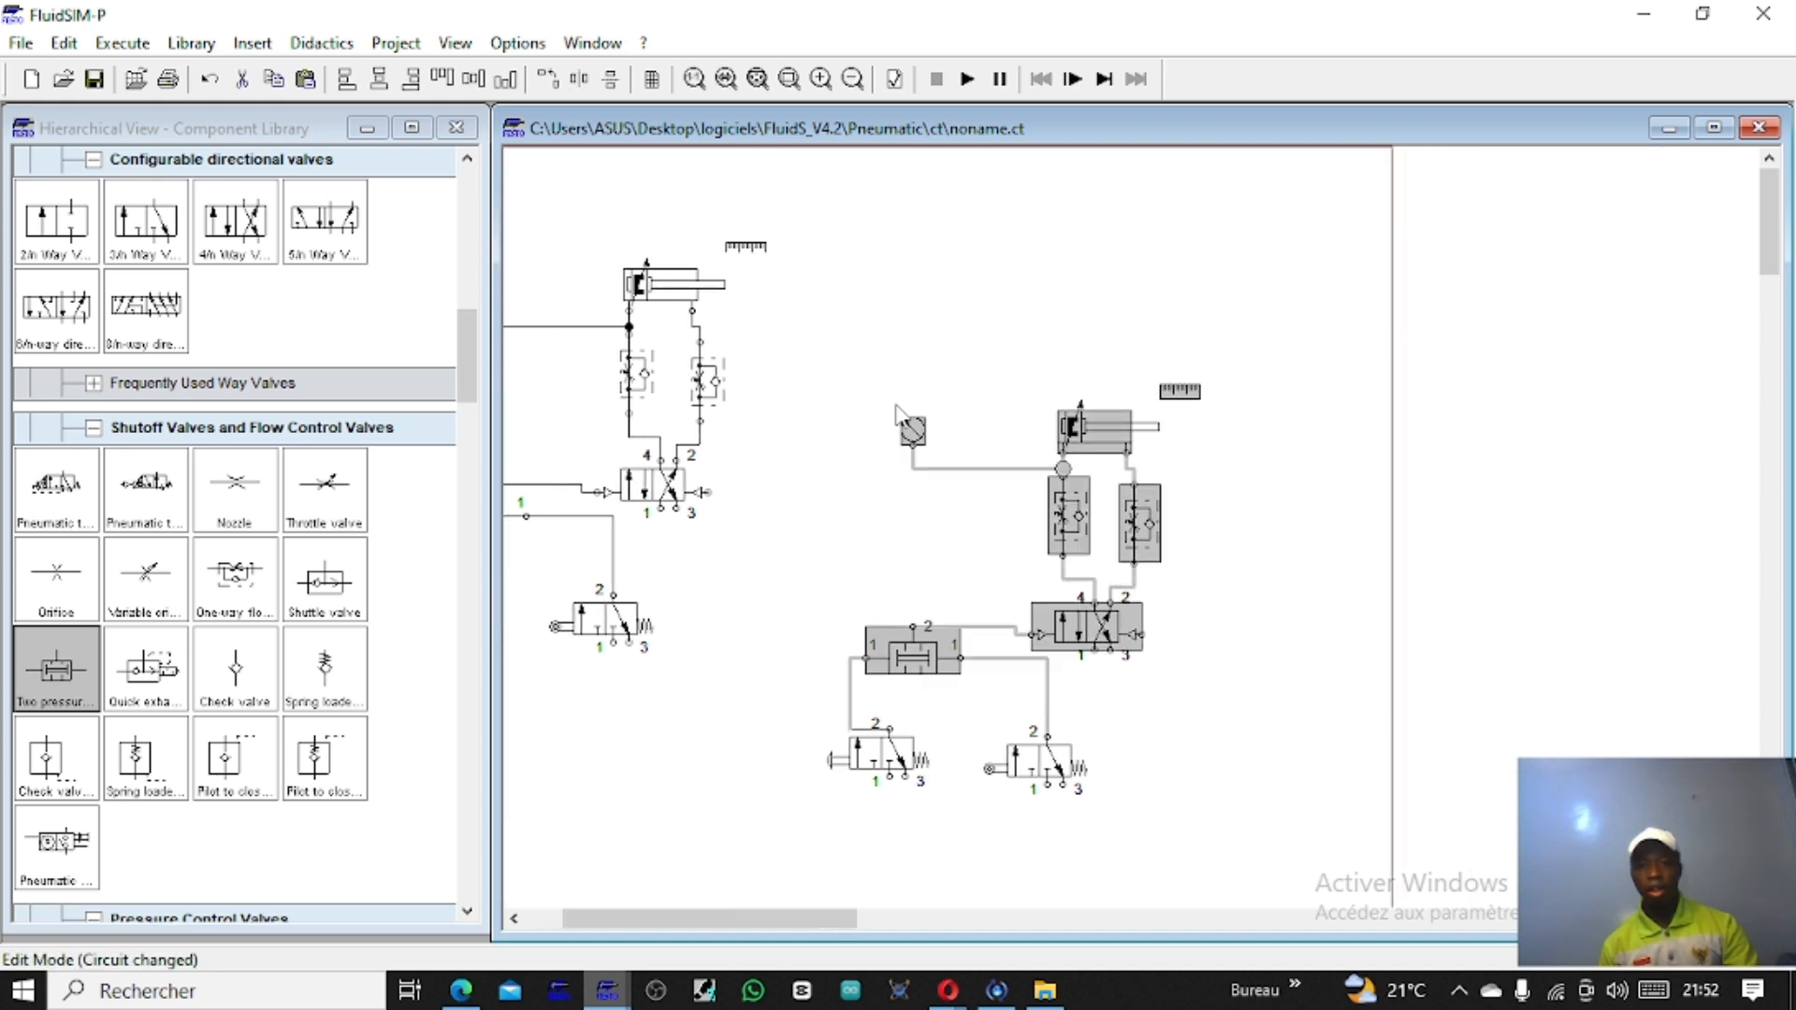
drag(842, 352, 1079, 767)
drag(1231, 786, 943, 531)
mouse_move(769, 766)
mouse_down()
mouse_move(829, 801)
mouse_move(1603, 590)
mouse_move(1384, 355)
mouse_up()
drag(1113, 524, 1160, 398)
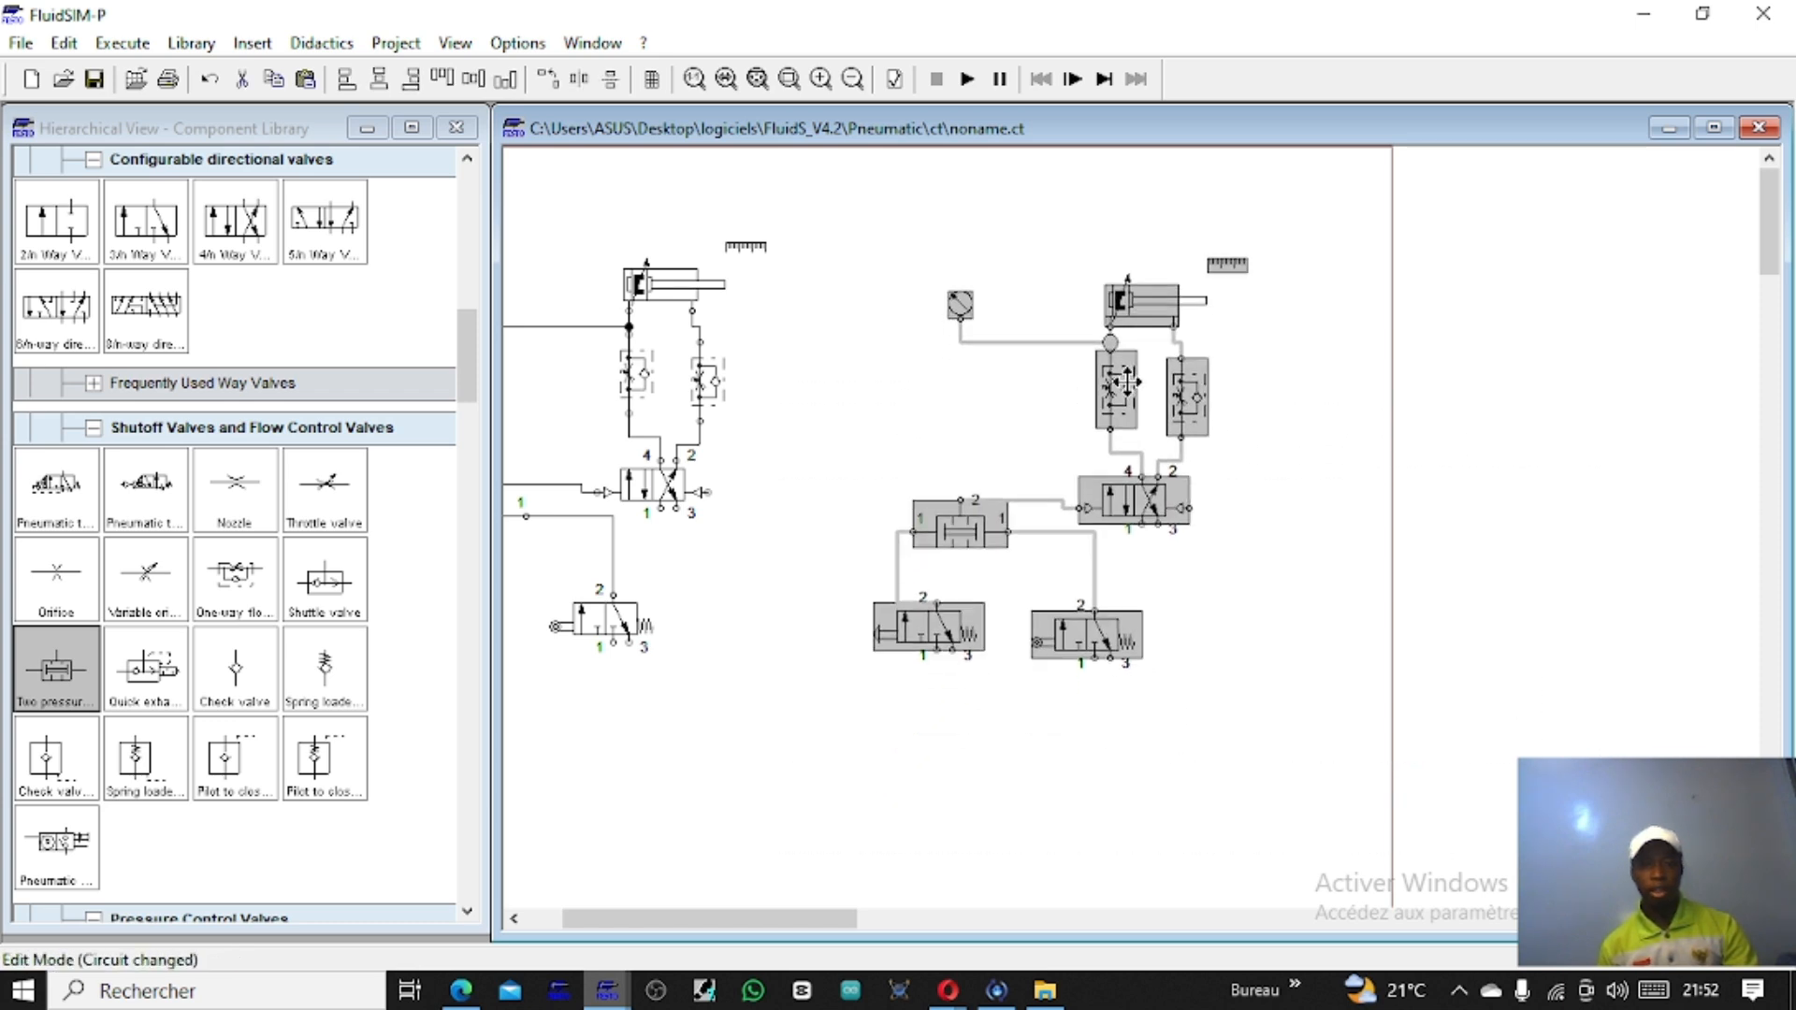
Step: Label the original cylinder's distance rule A0 and A1, with A1 beginning and ending at 100 mm
click(732, 249)
double_click(738, 246)
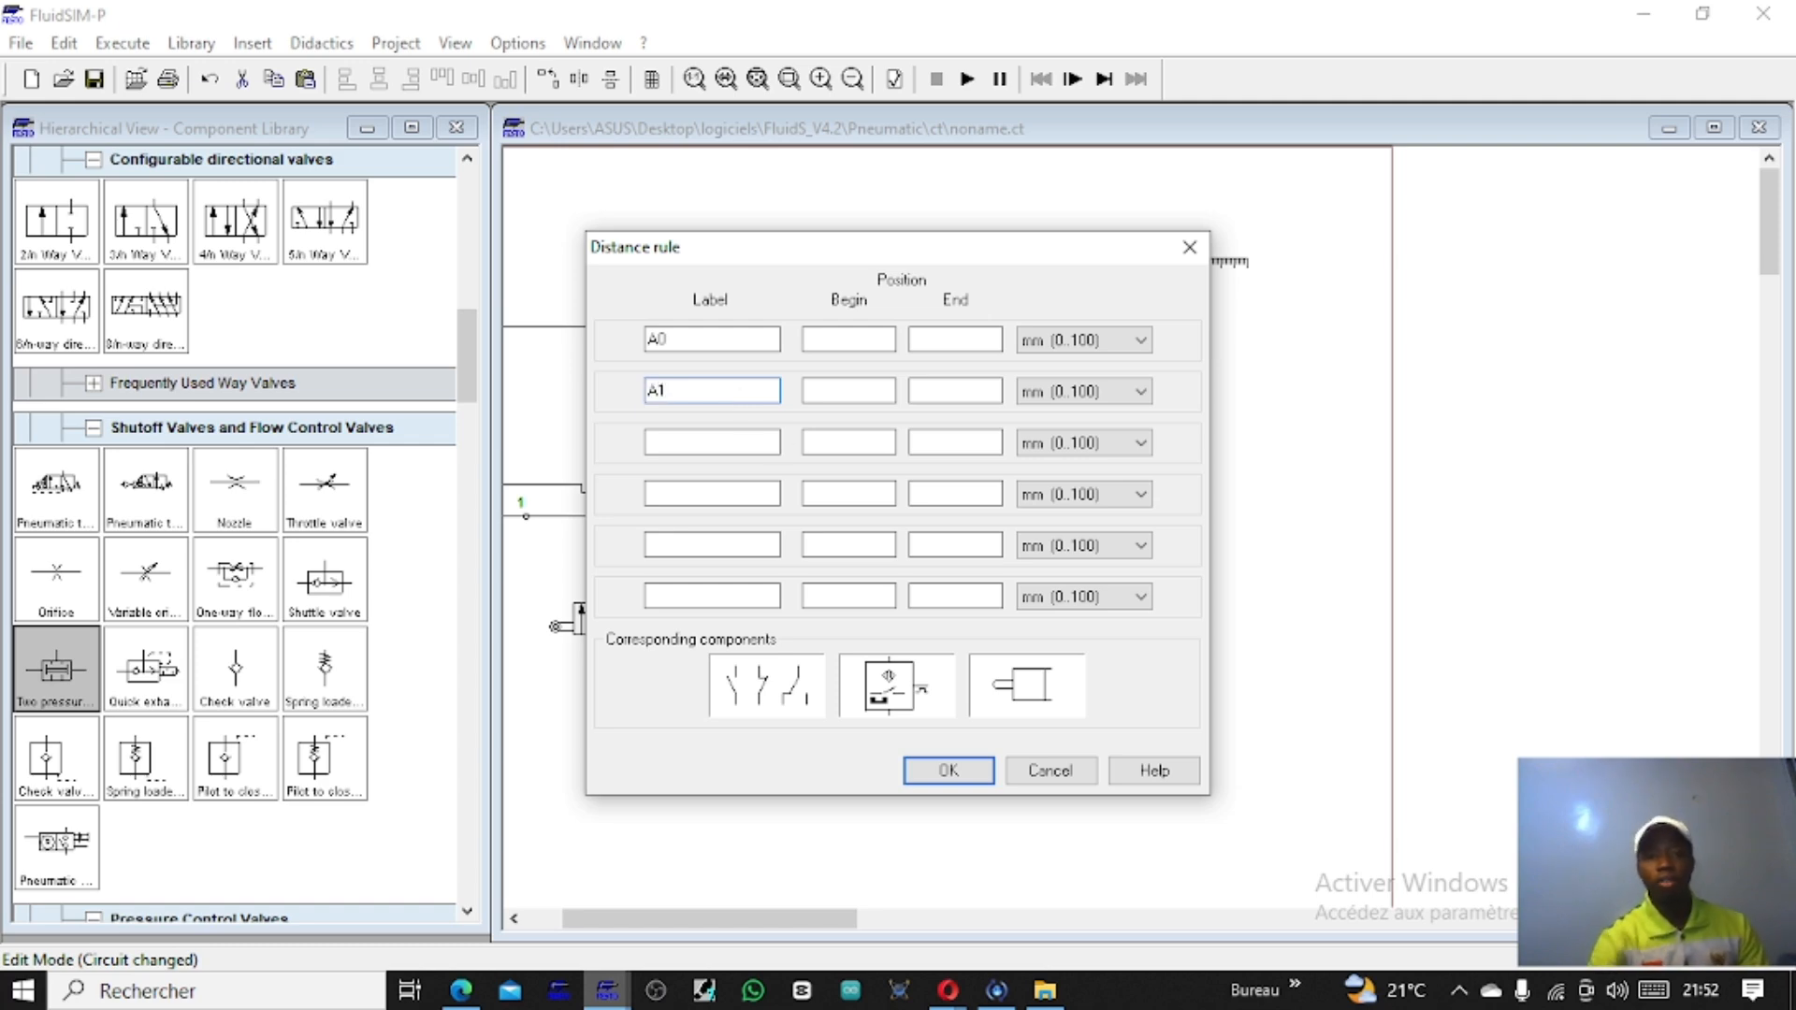
click(823, 390)
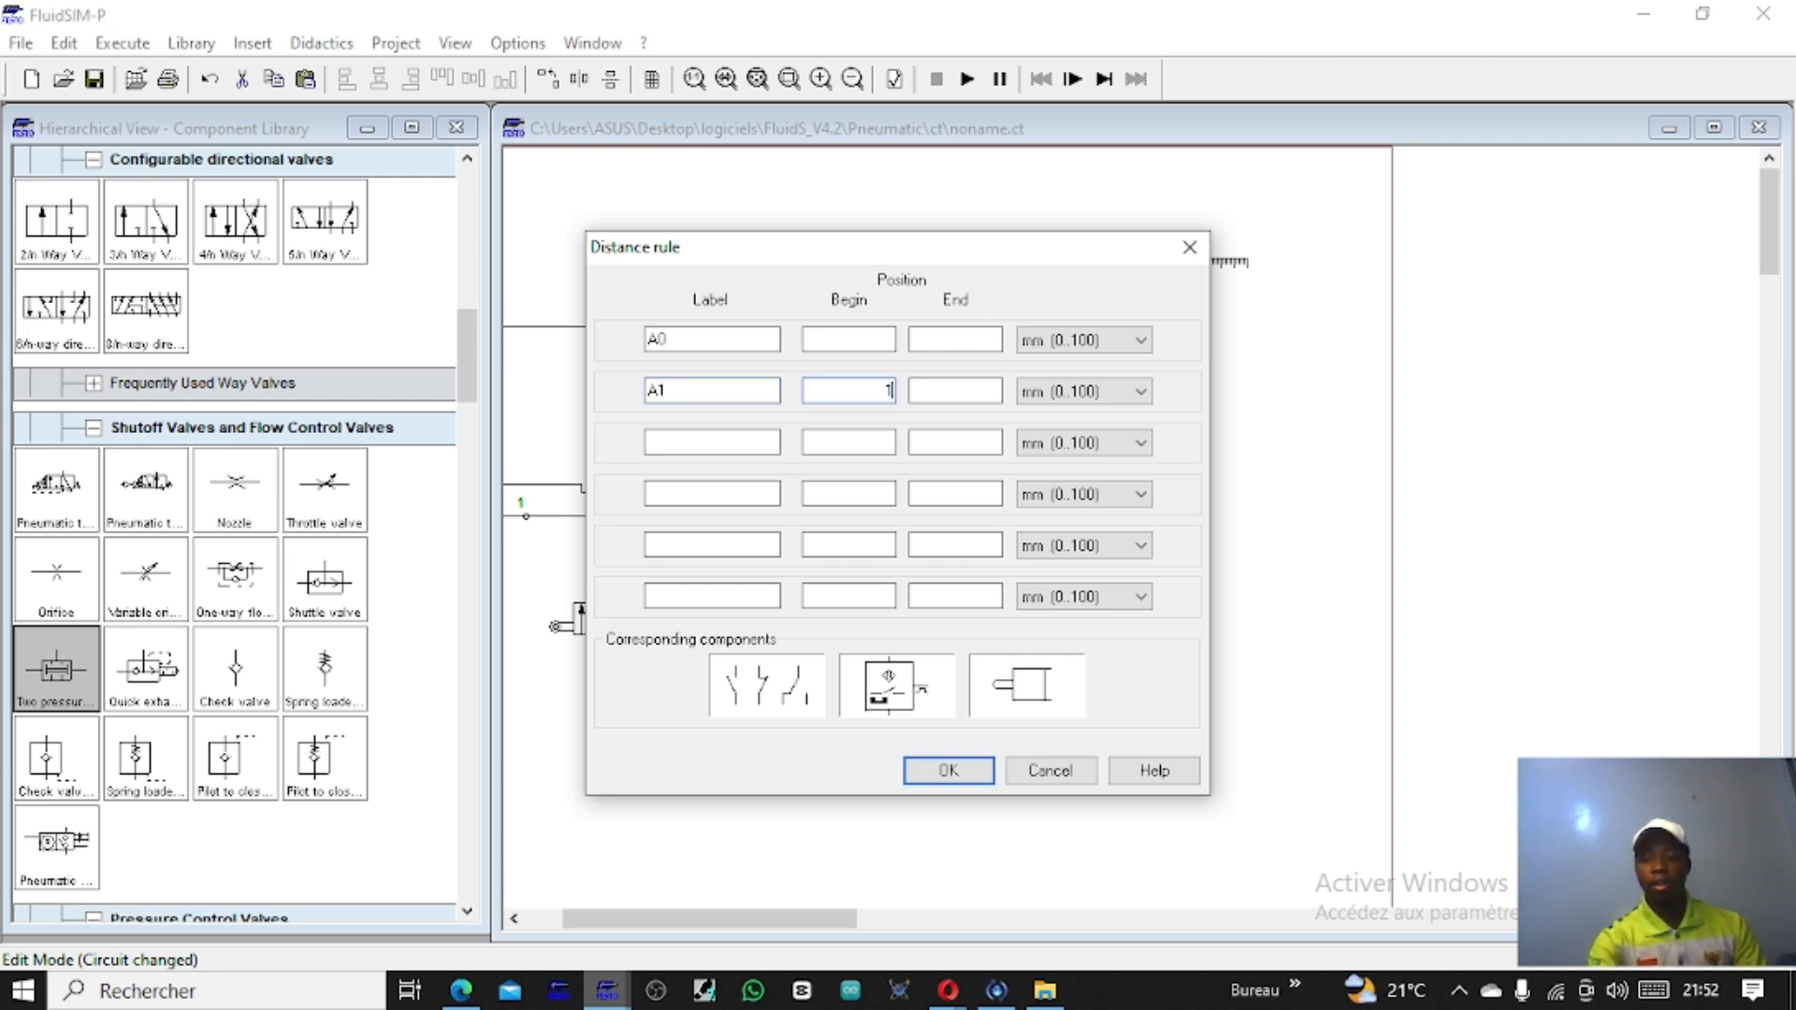
click(967, 393)
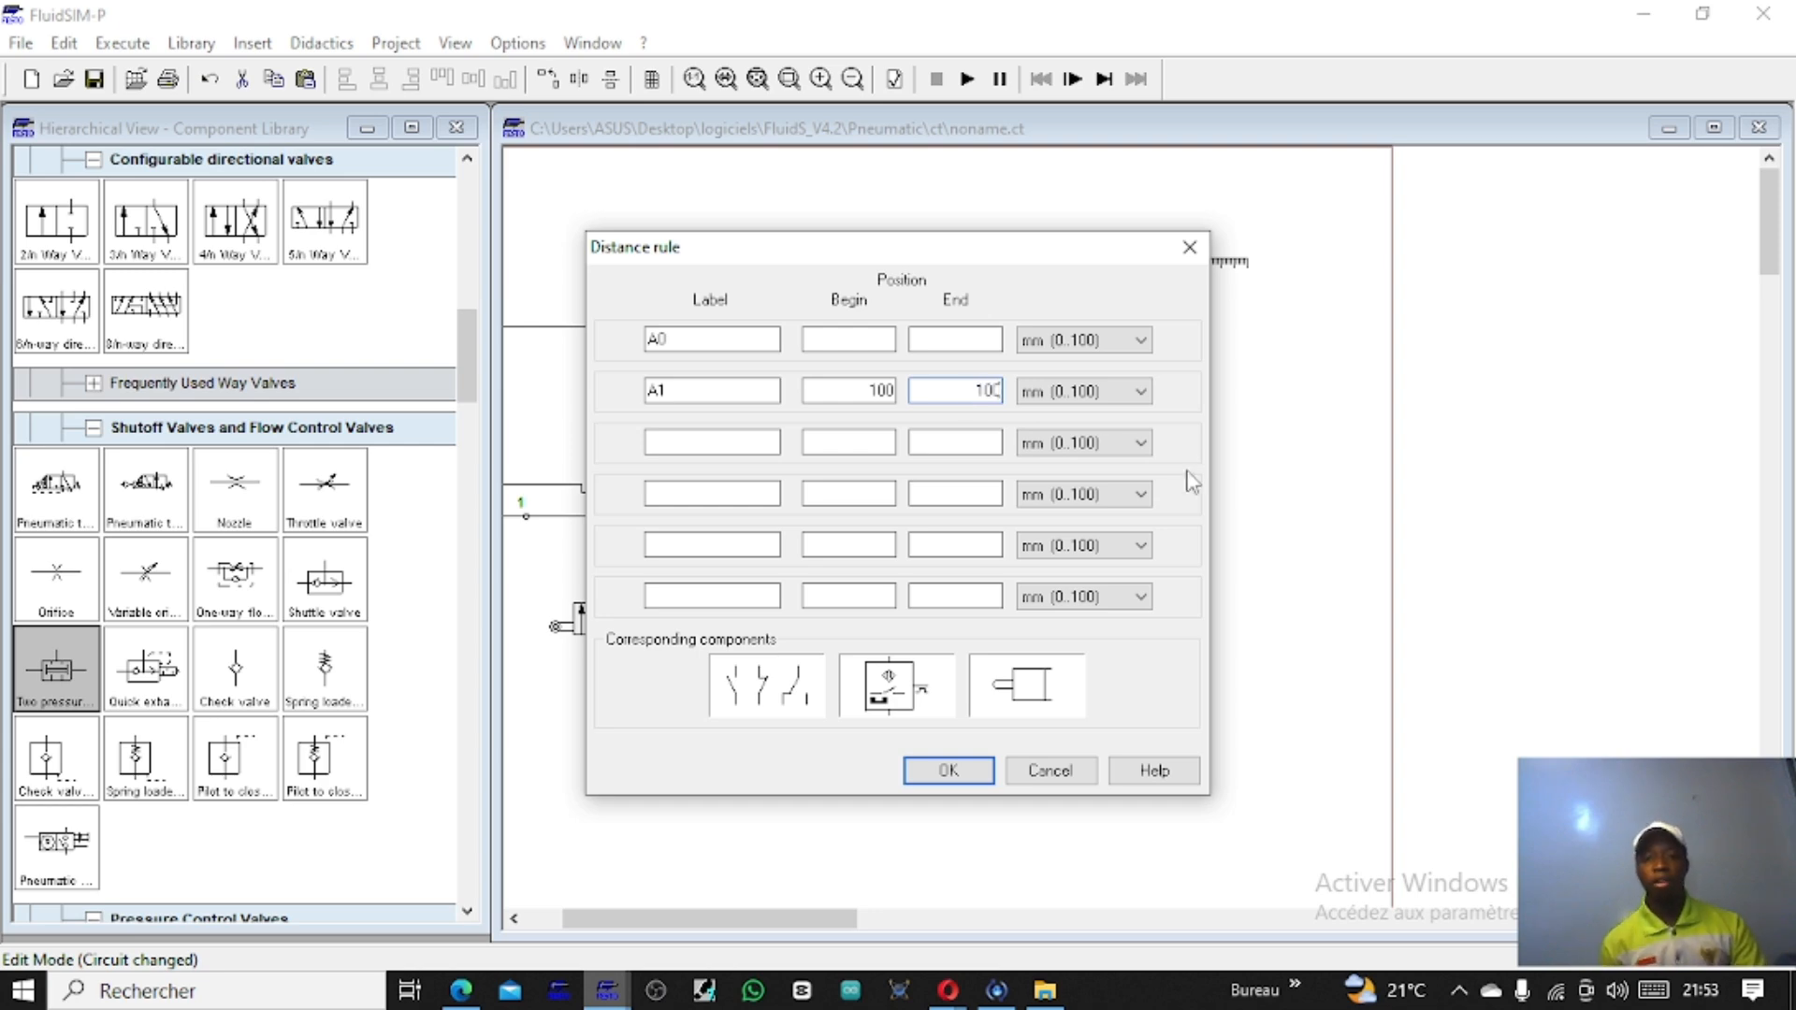
click(941, 768)
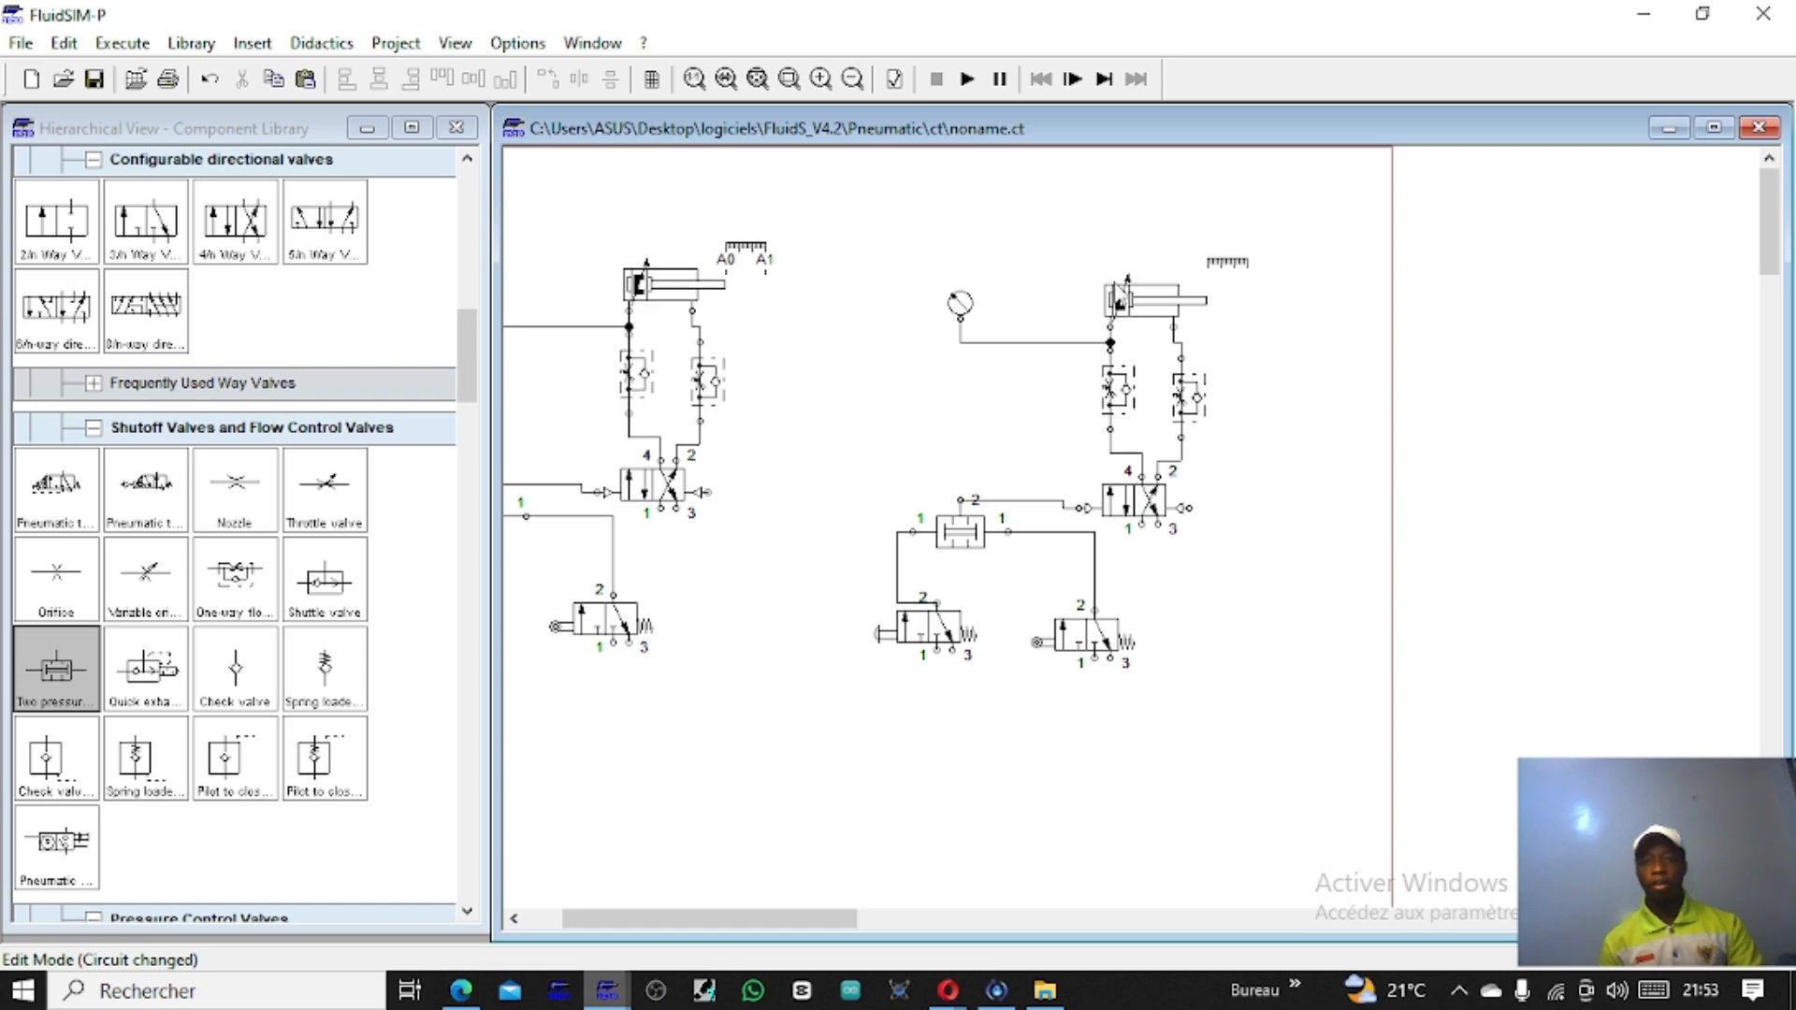
Step: Label the copied cylinder's distance rule B0 and B1, with B1 beginning and ending at 100 mm
click(1217, 254)
click(1222, 262)
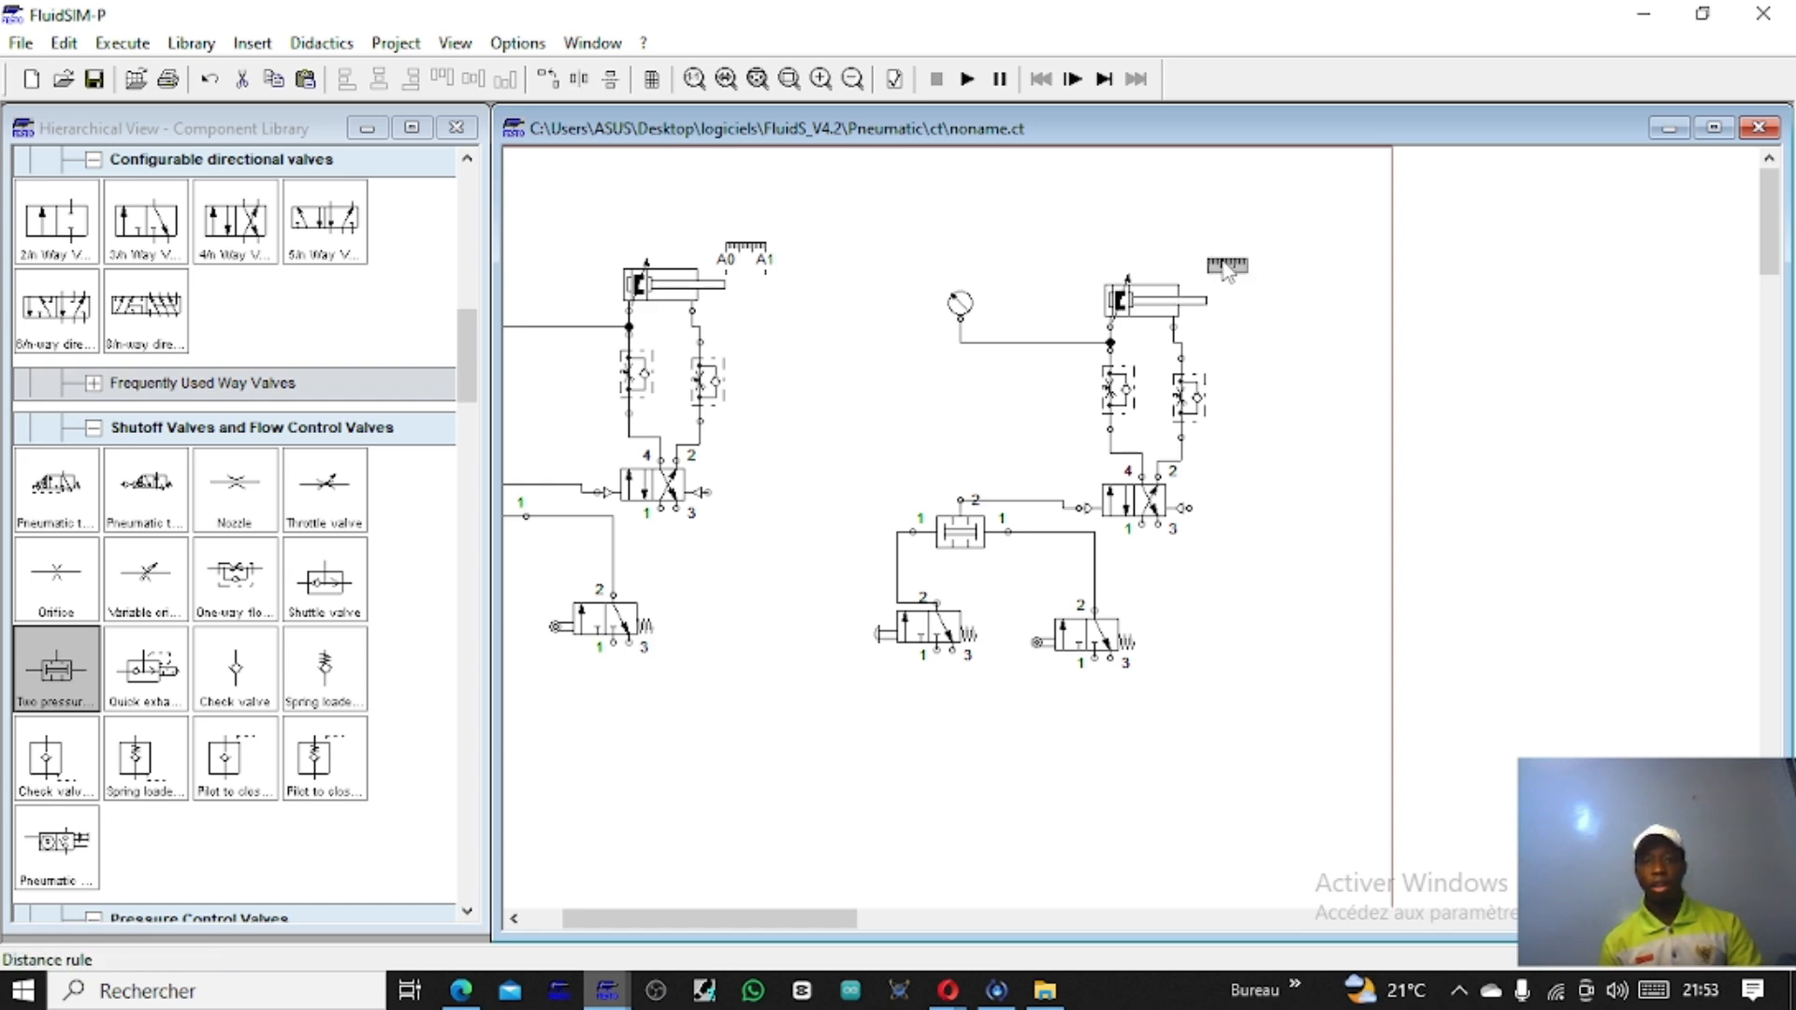
double_click(1226, 266)
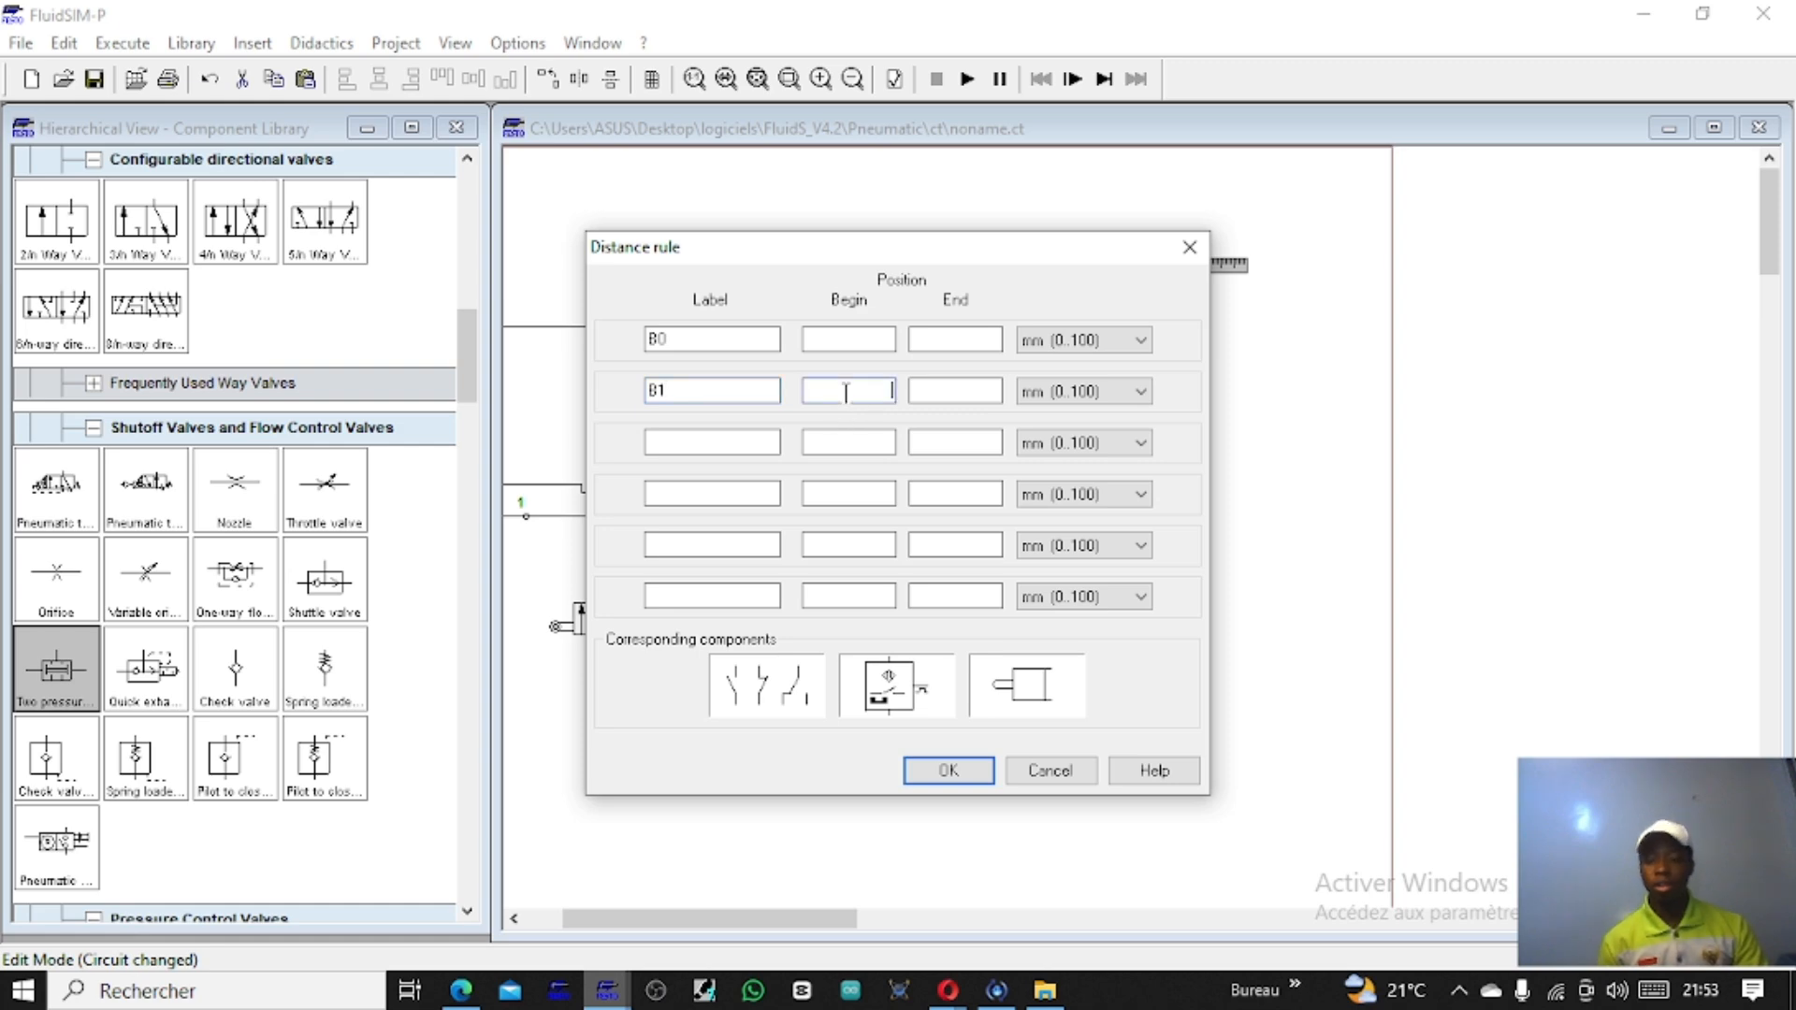
click(870, 390)
text(100)
click(982, 391)
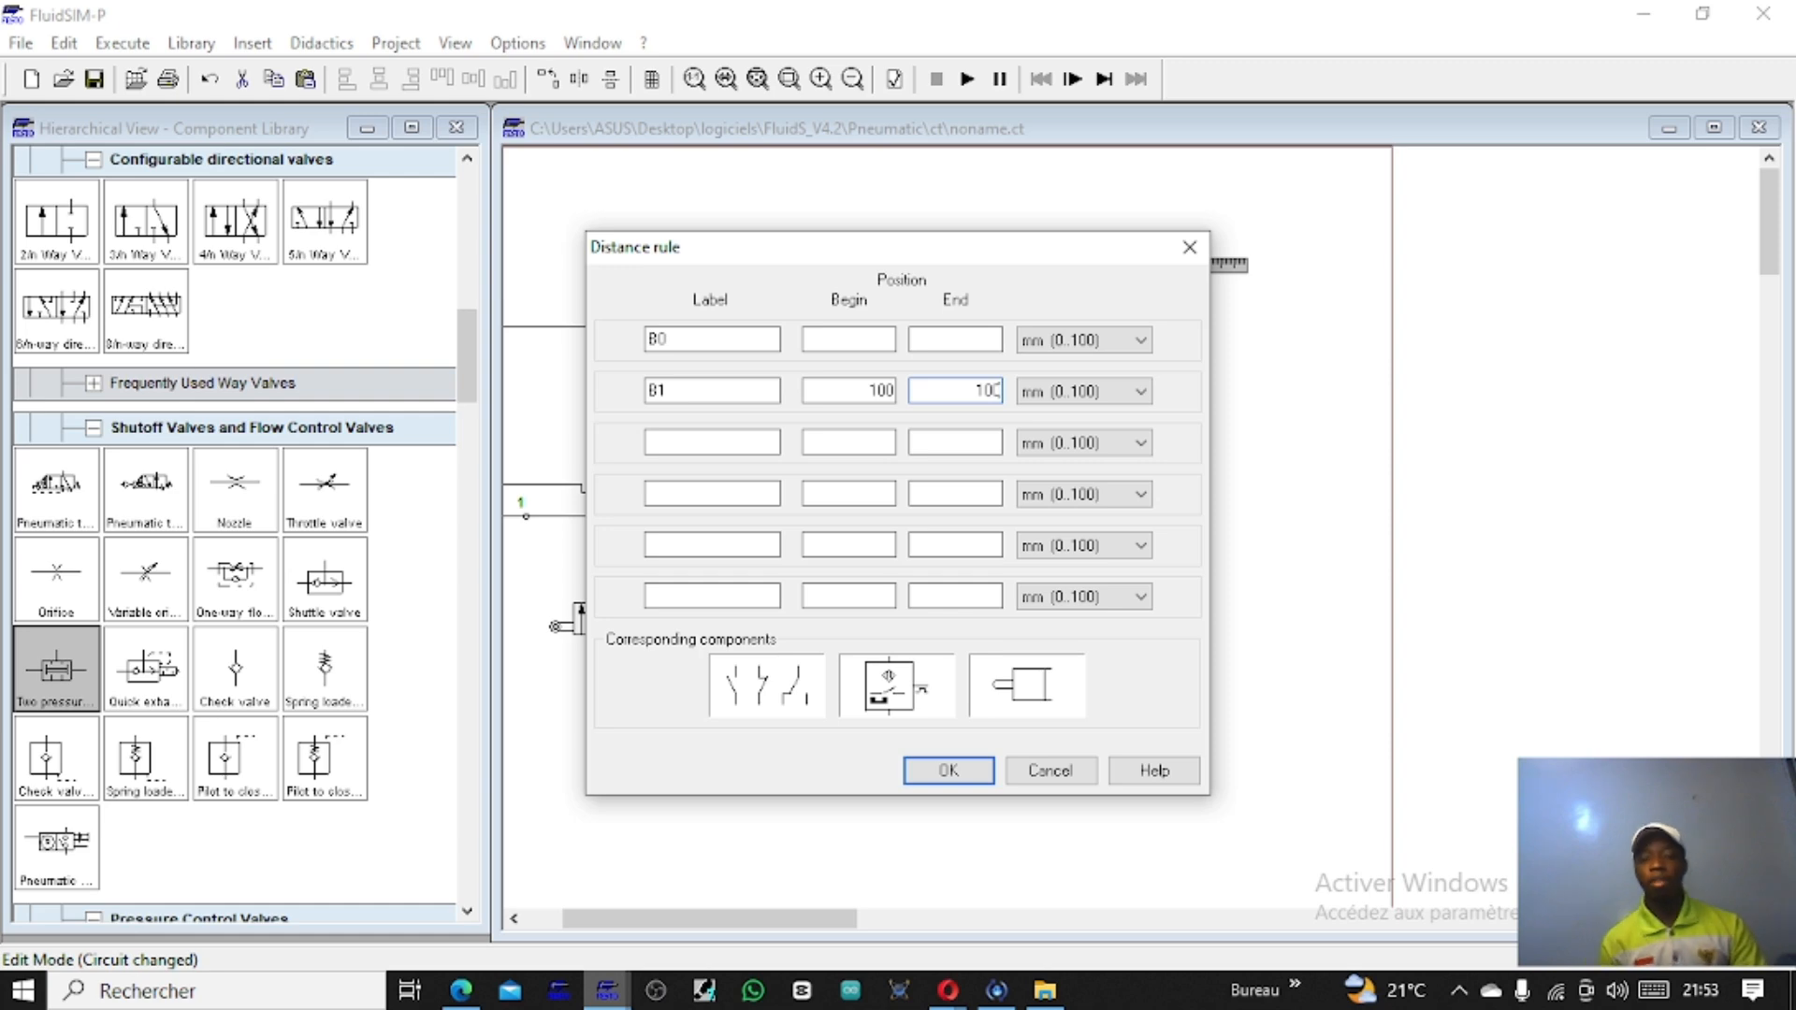
text(100)
click(948, 772)
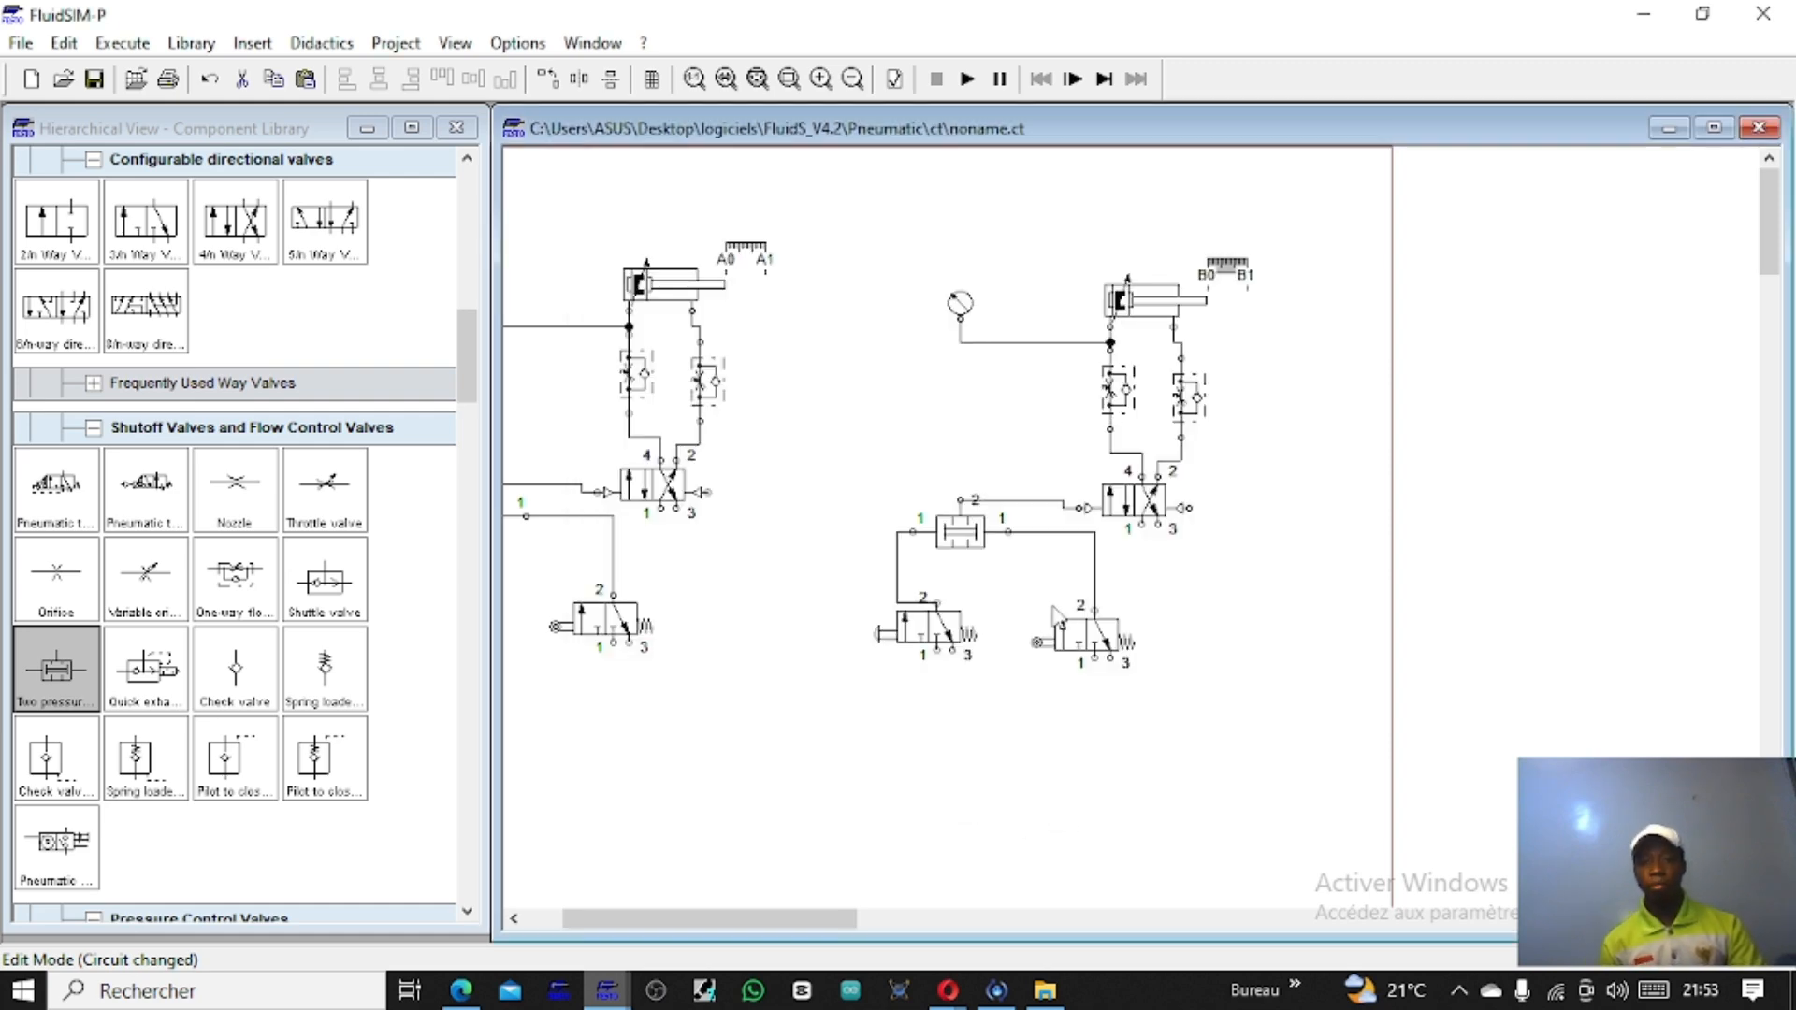
scroll(1193, 589, down, 3)
scroll(757, 337, up, 1)
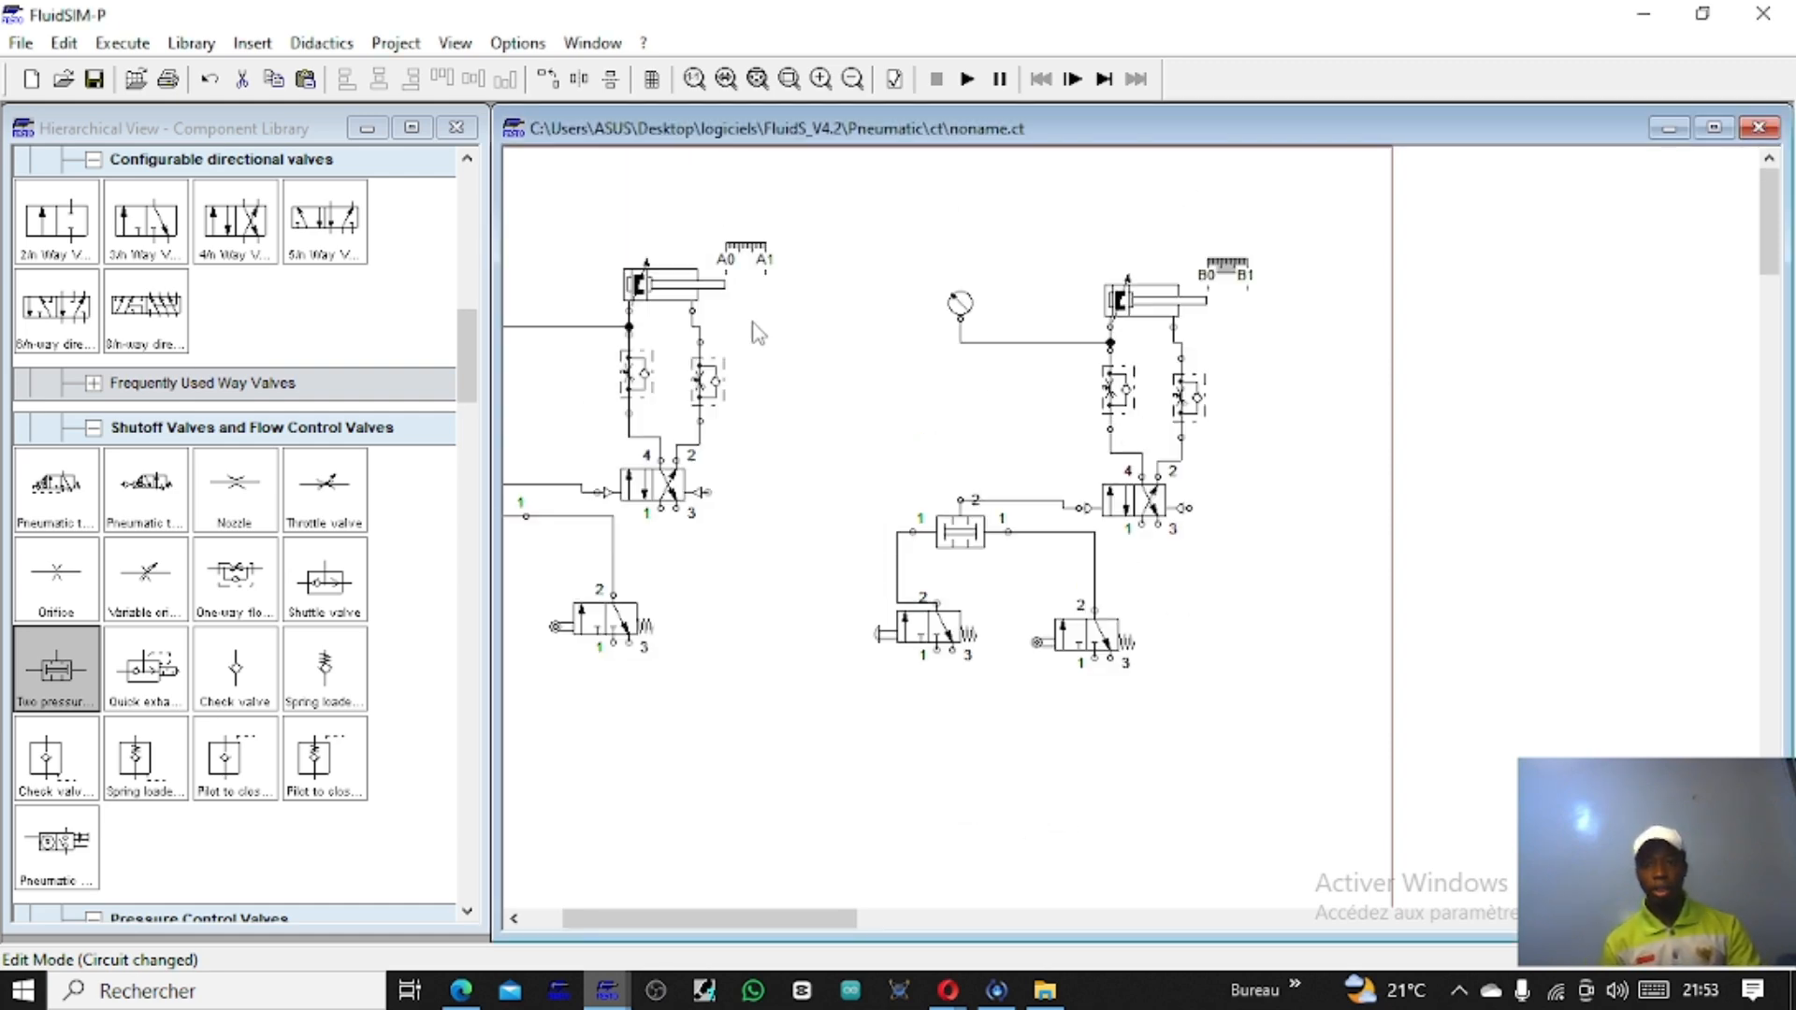
scroll(771, 318, down, 1)
scroll(821, 398, down, 4)
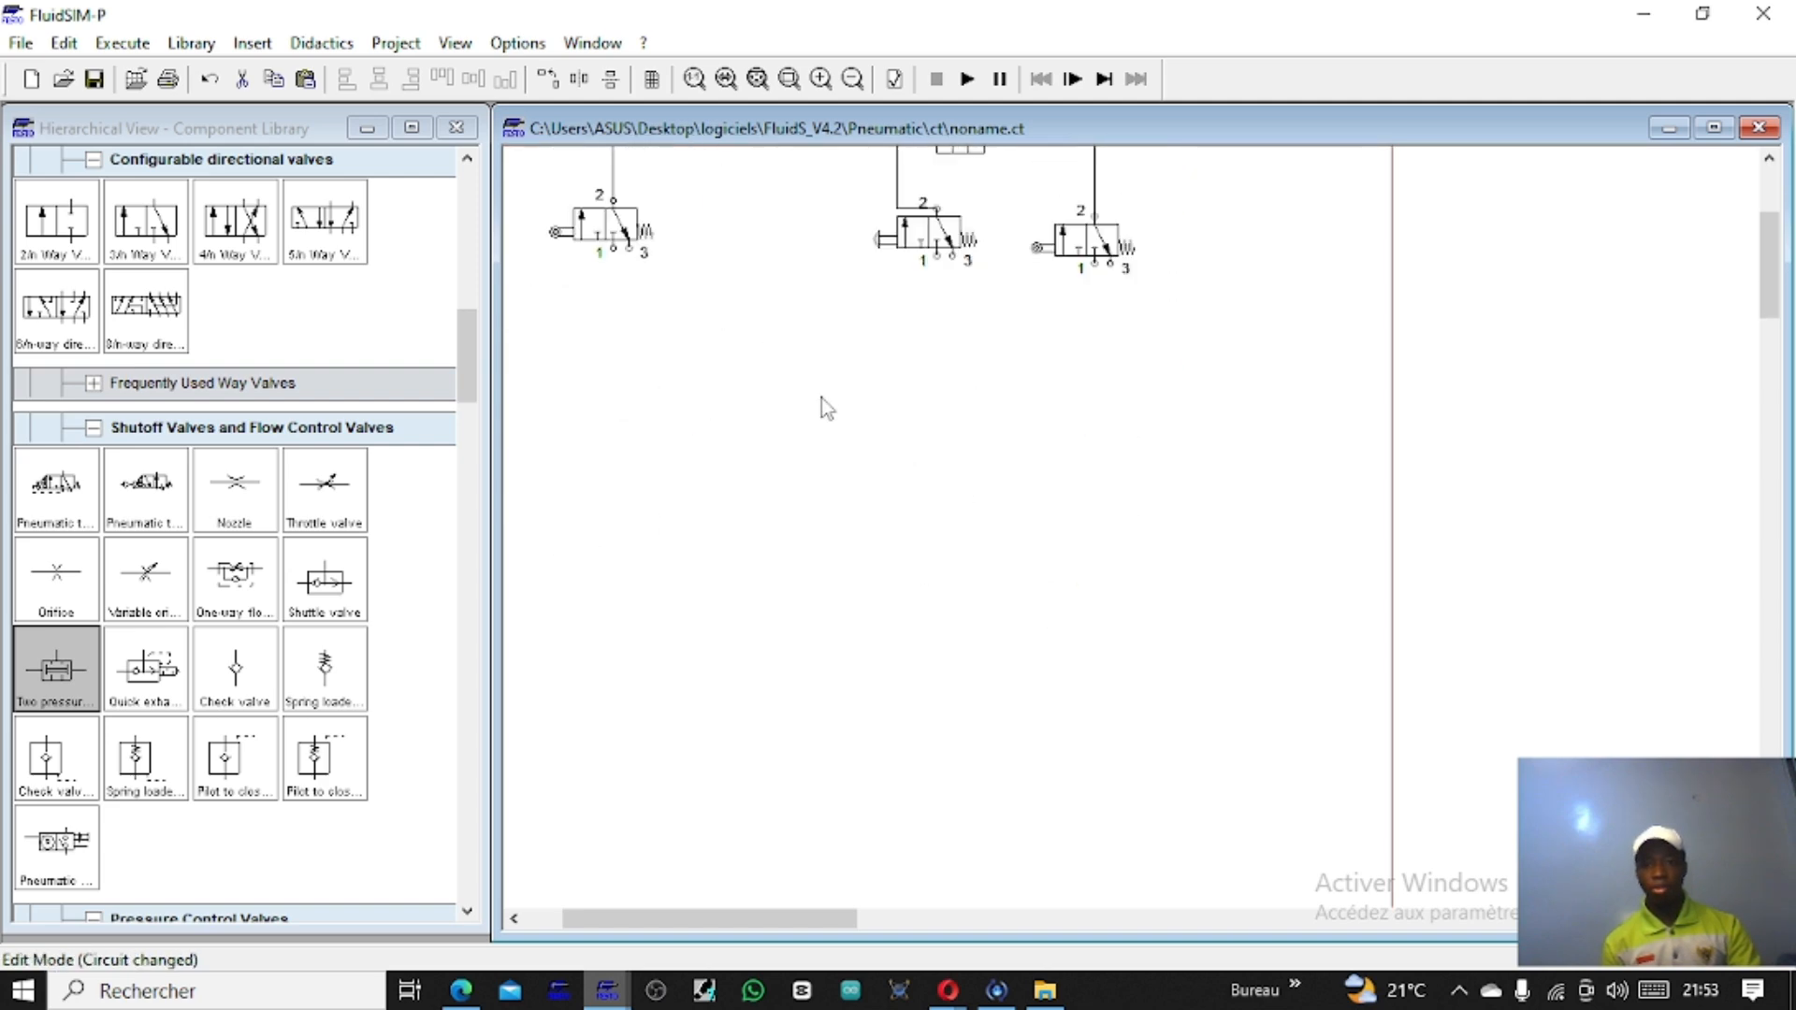
scroll(821, 399, up, 5)
scroll(821, 399, down, 3)
scroll(821, 399, up, 3)
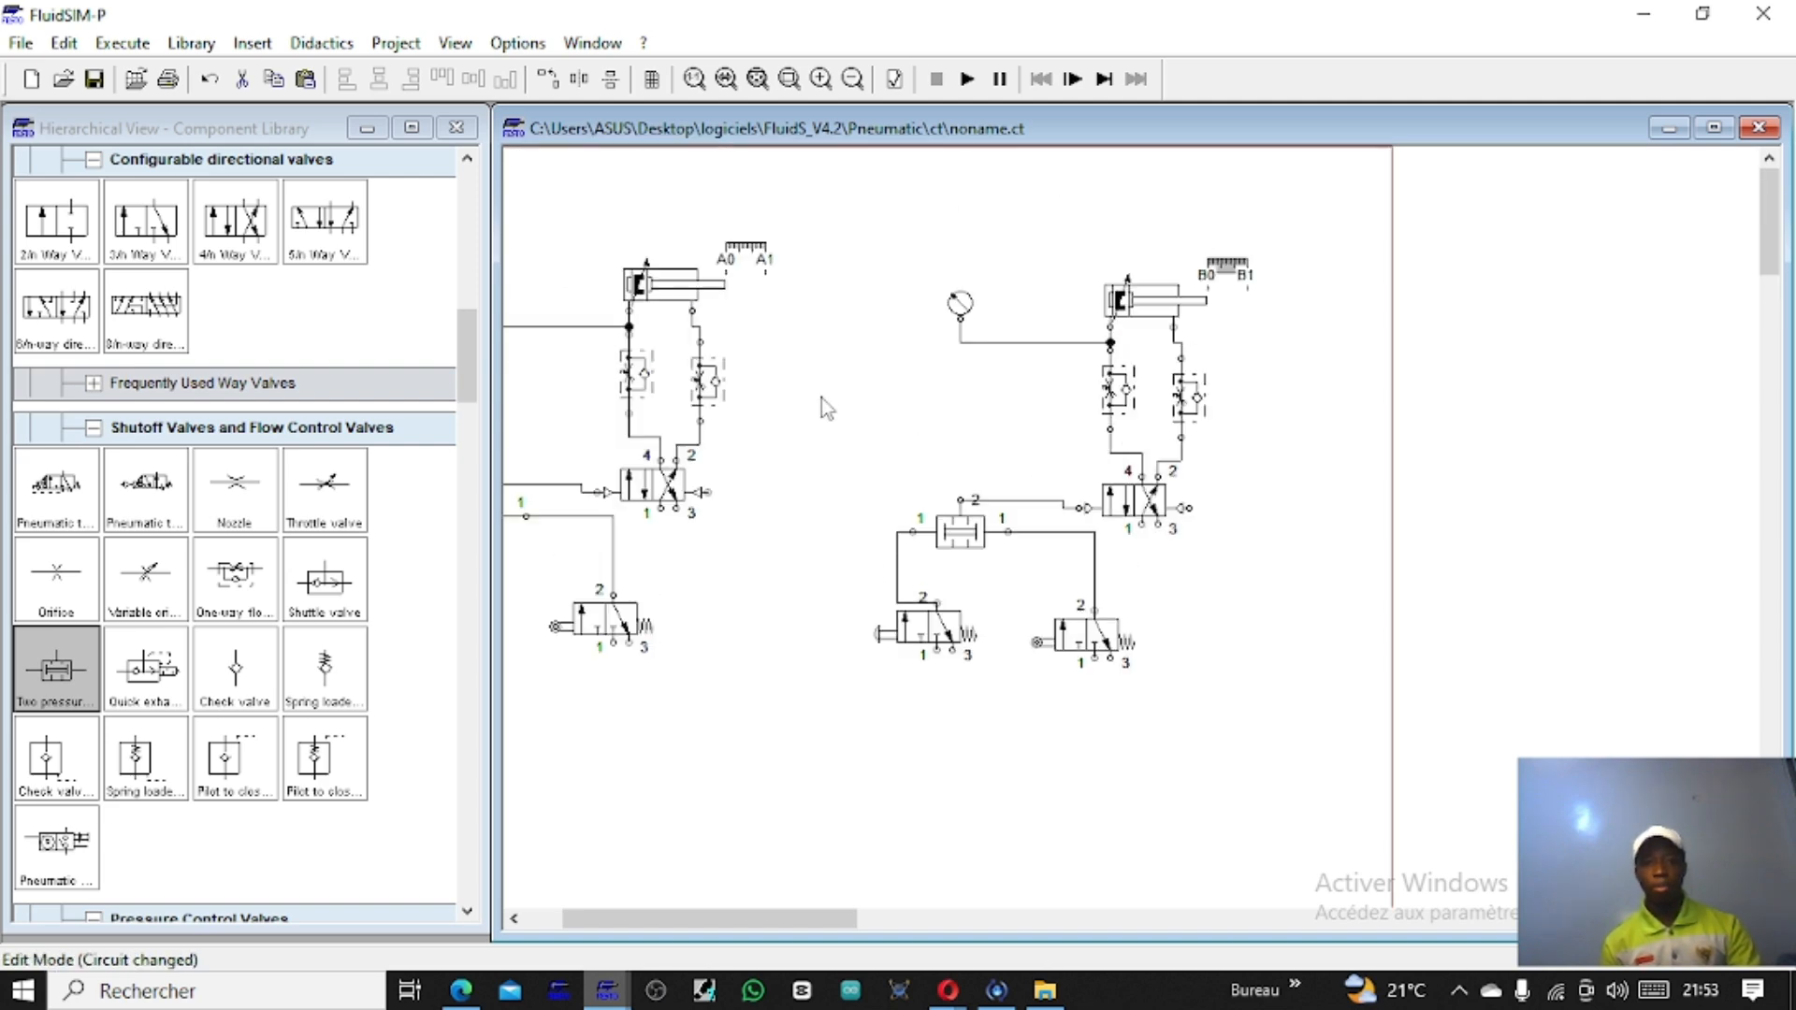
Step: Connect the air service unit's right port to the lower port of the compressor
drag(707, 920, 650, 924)
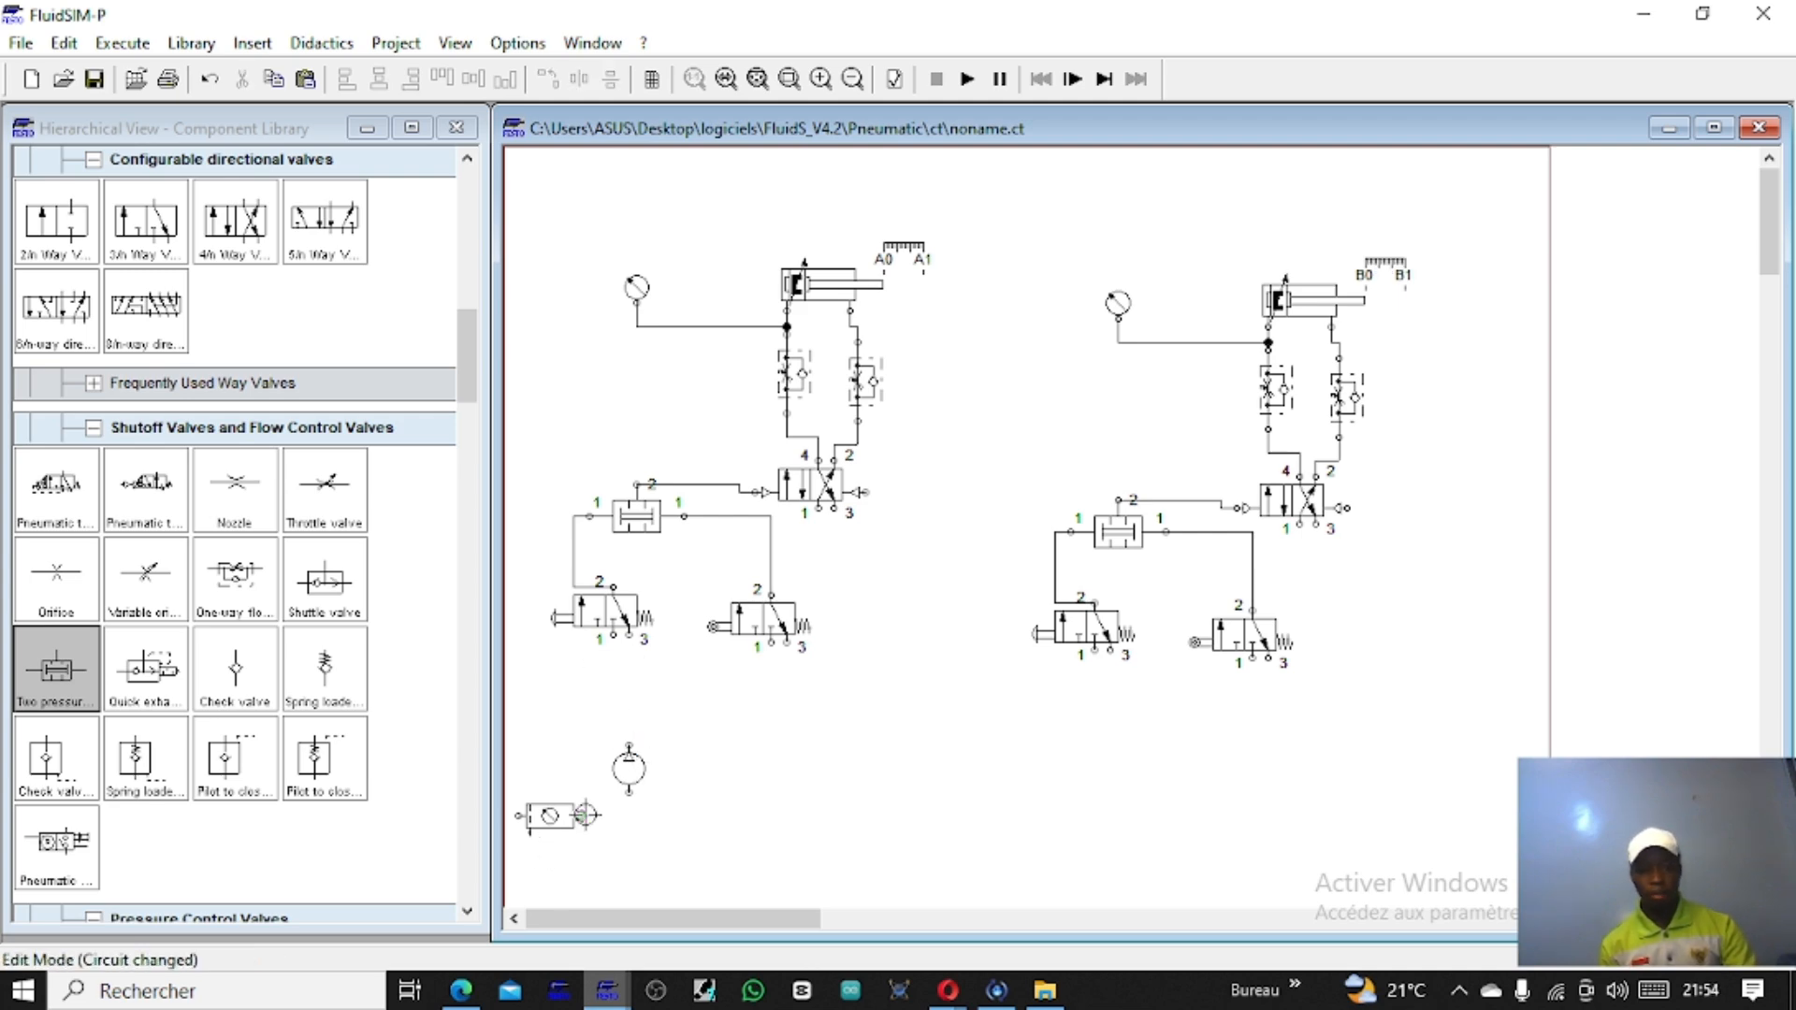
drag(585, 814, 630, 746)
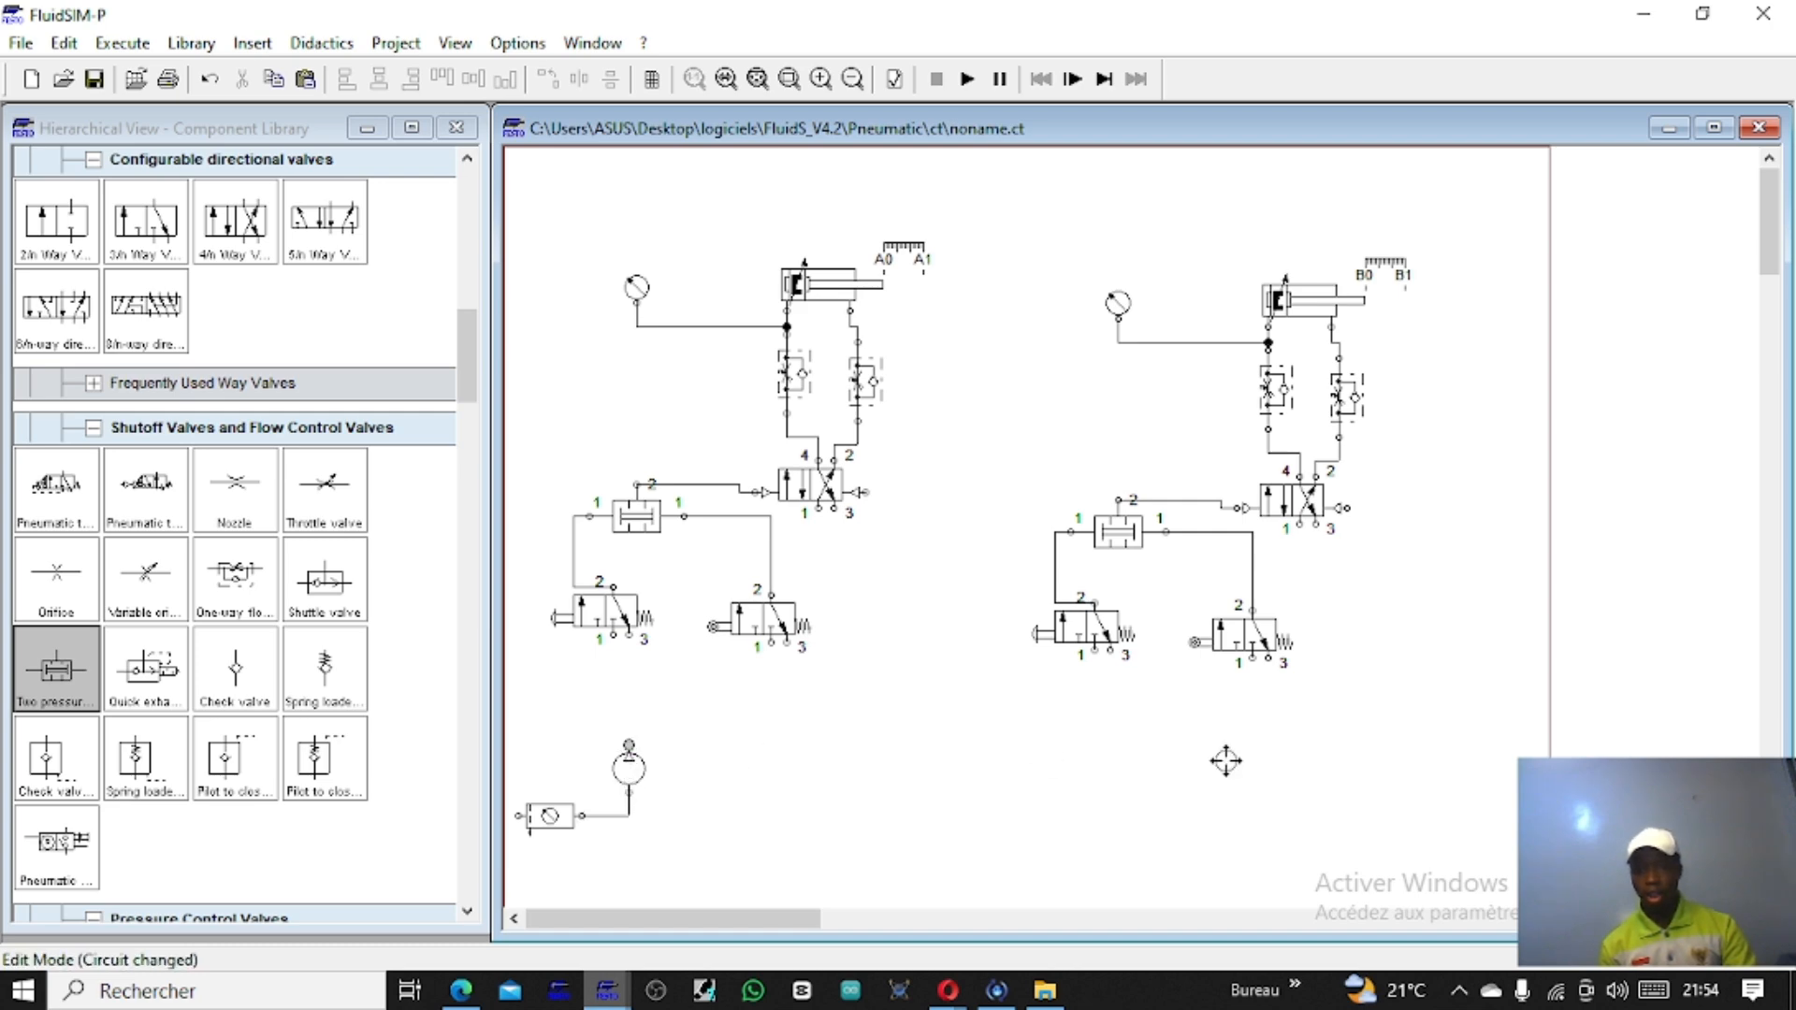
right_click(1323, 617)
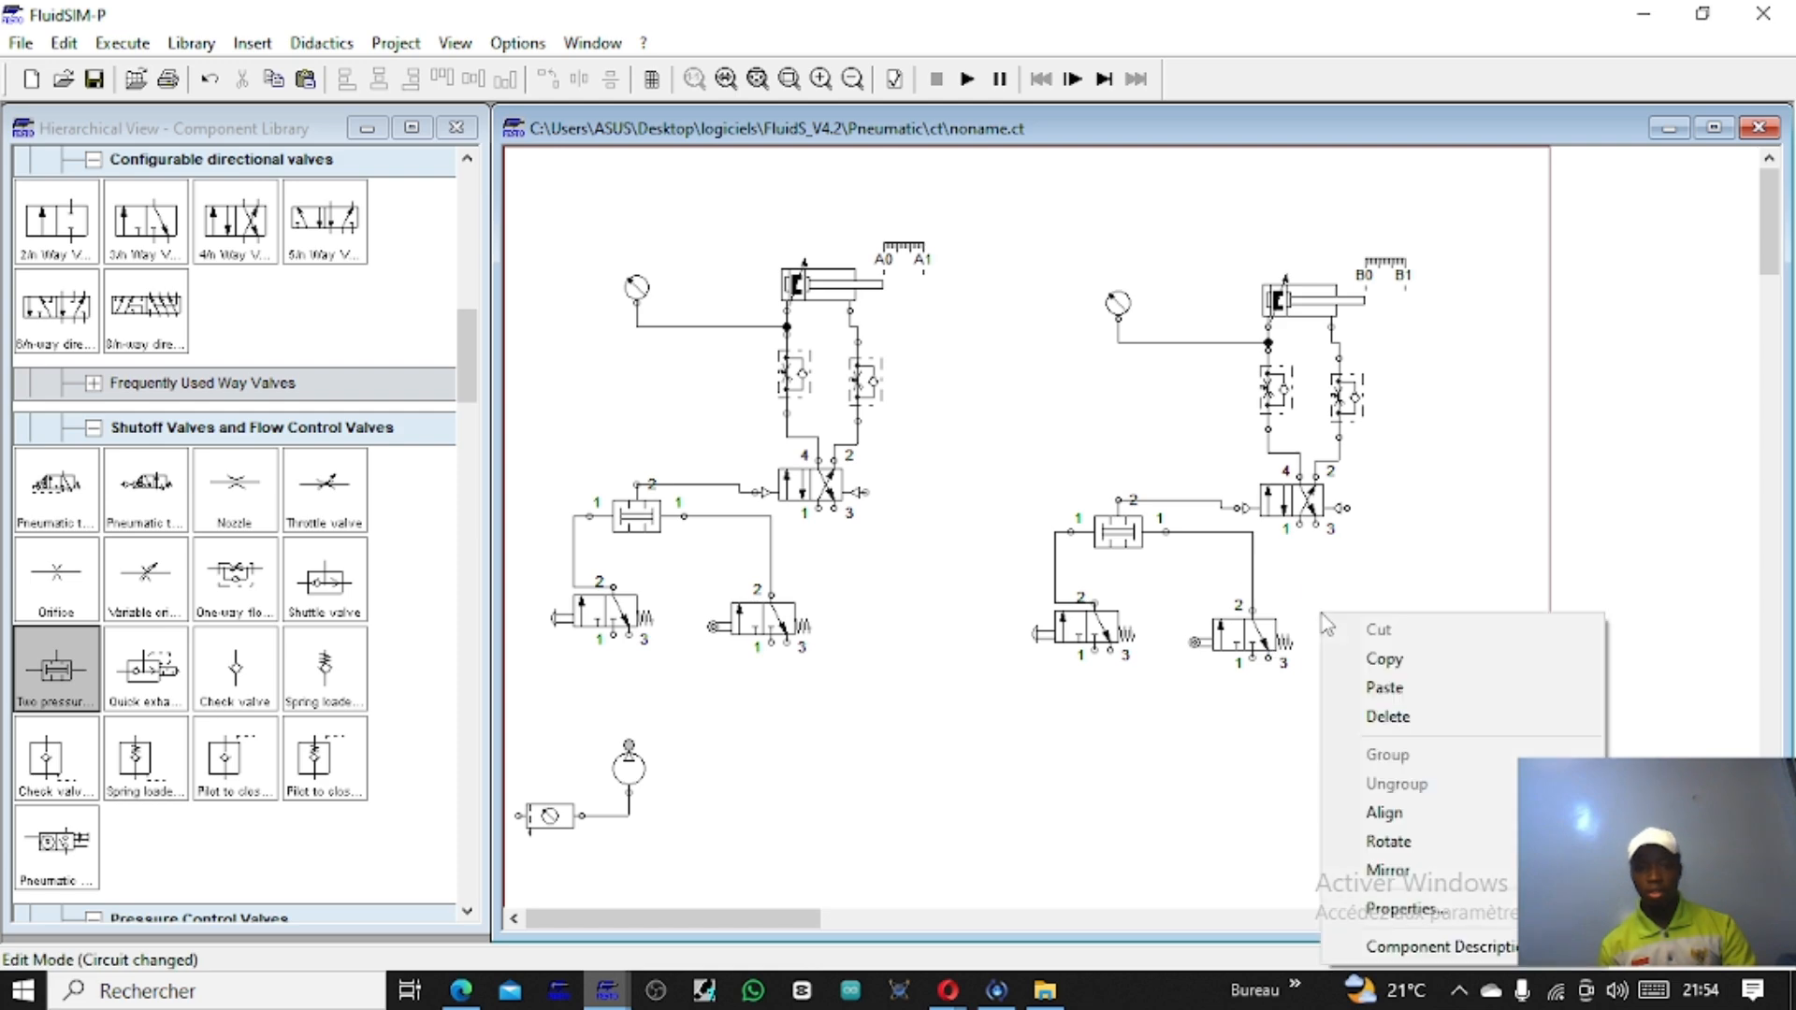
click(455, 557)
scroll(324, 558, up, 3)
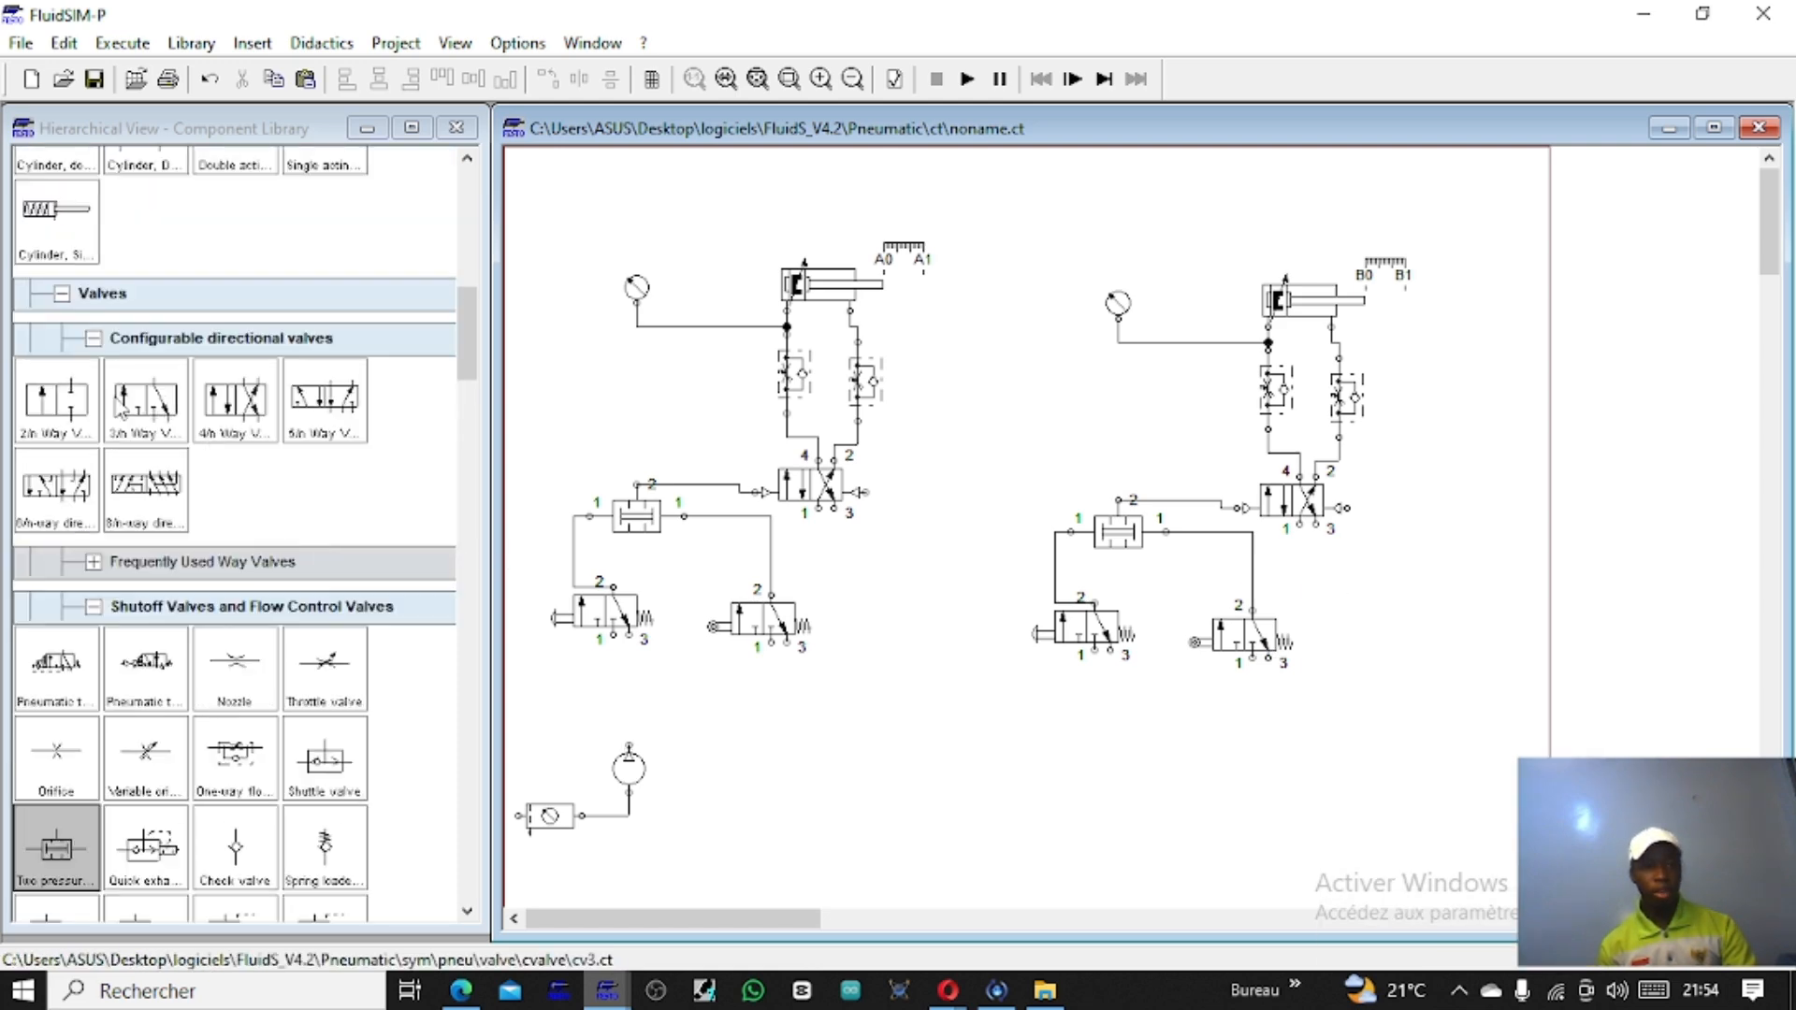
Step: Add a roller-actuated 3/n way valve with right spring return, port 2 connected to the right pilot port of cylinder B's 4/n way valve
mouse_move(145, 400)
mouse_down()
mouse_move(1527, 504)
mouse_move(1411, 627)
mouse_up()
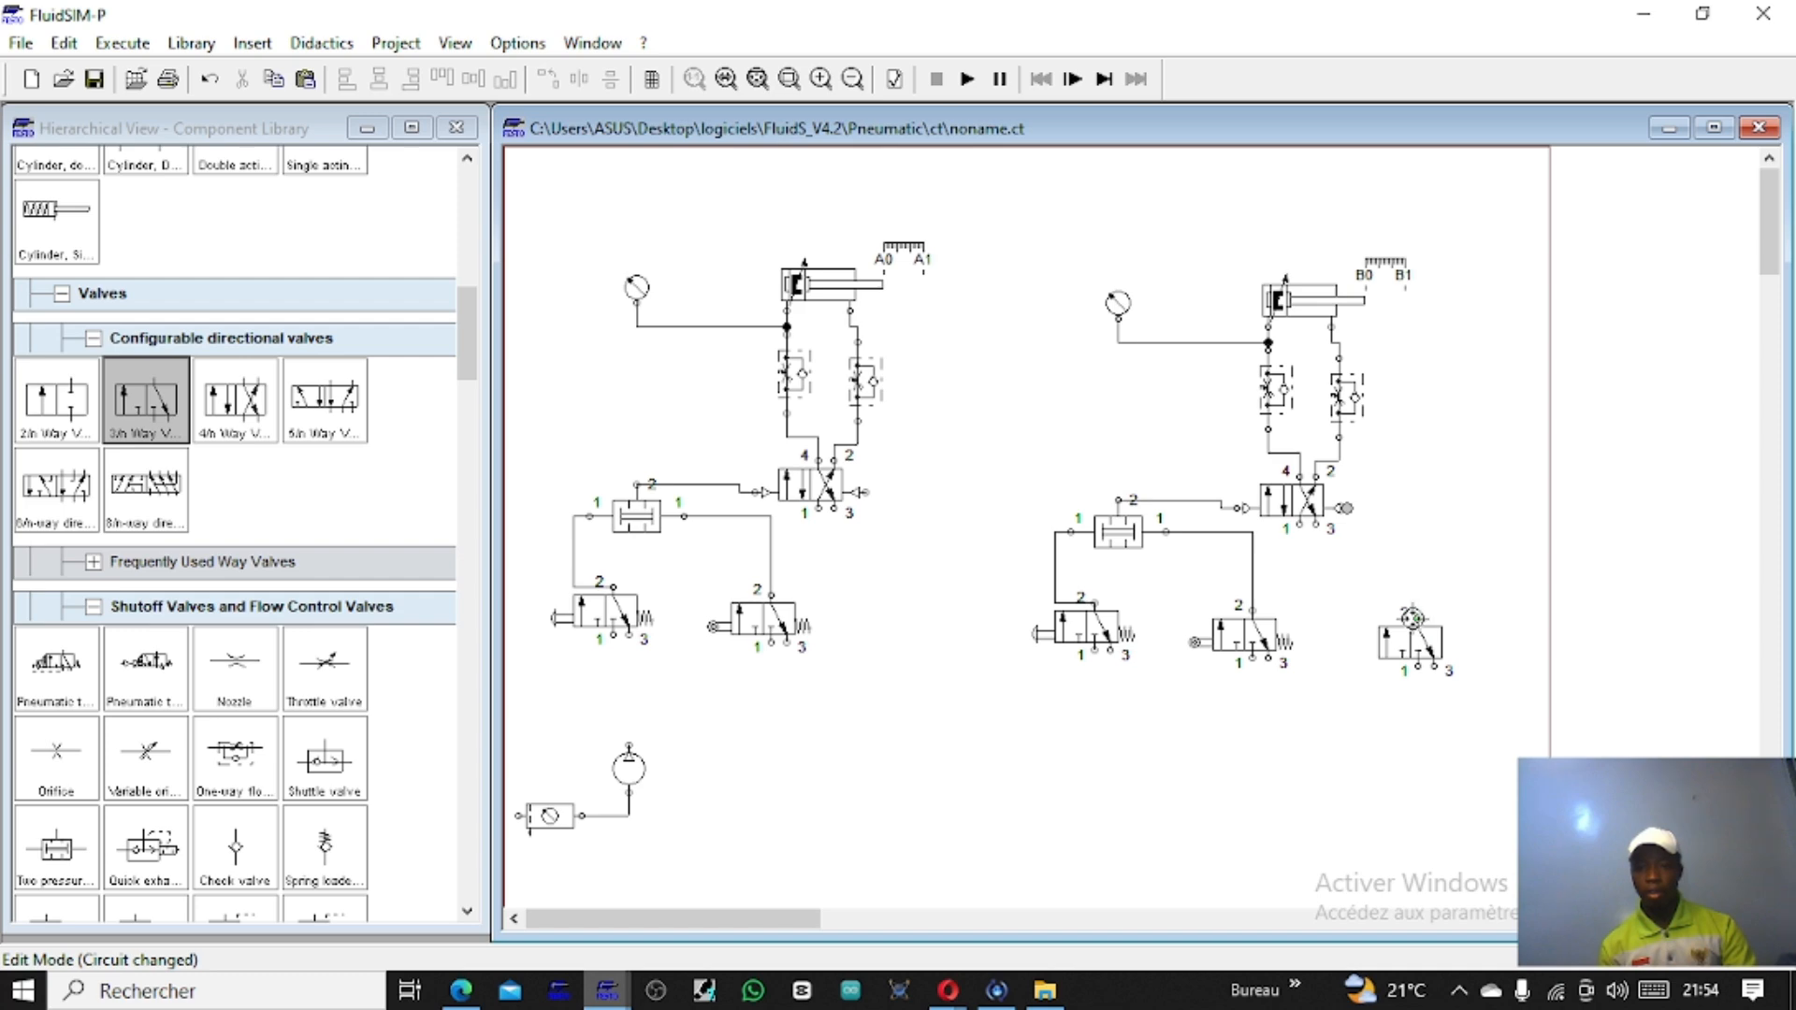
drag(1418, 617, 1346, 508)
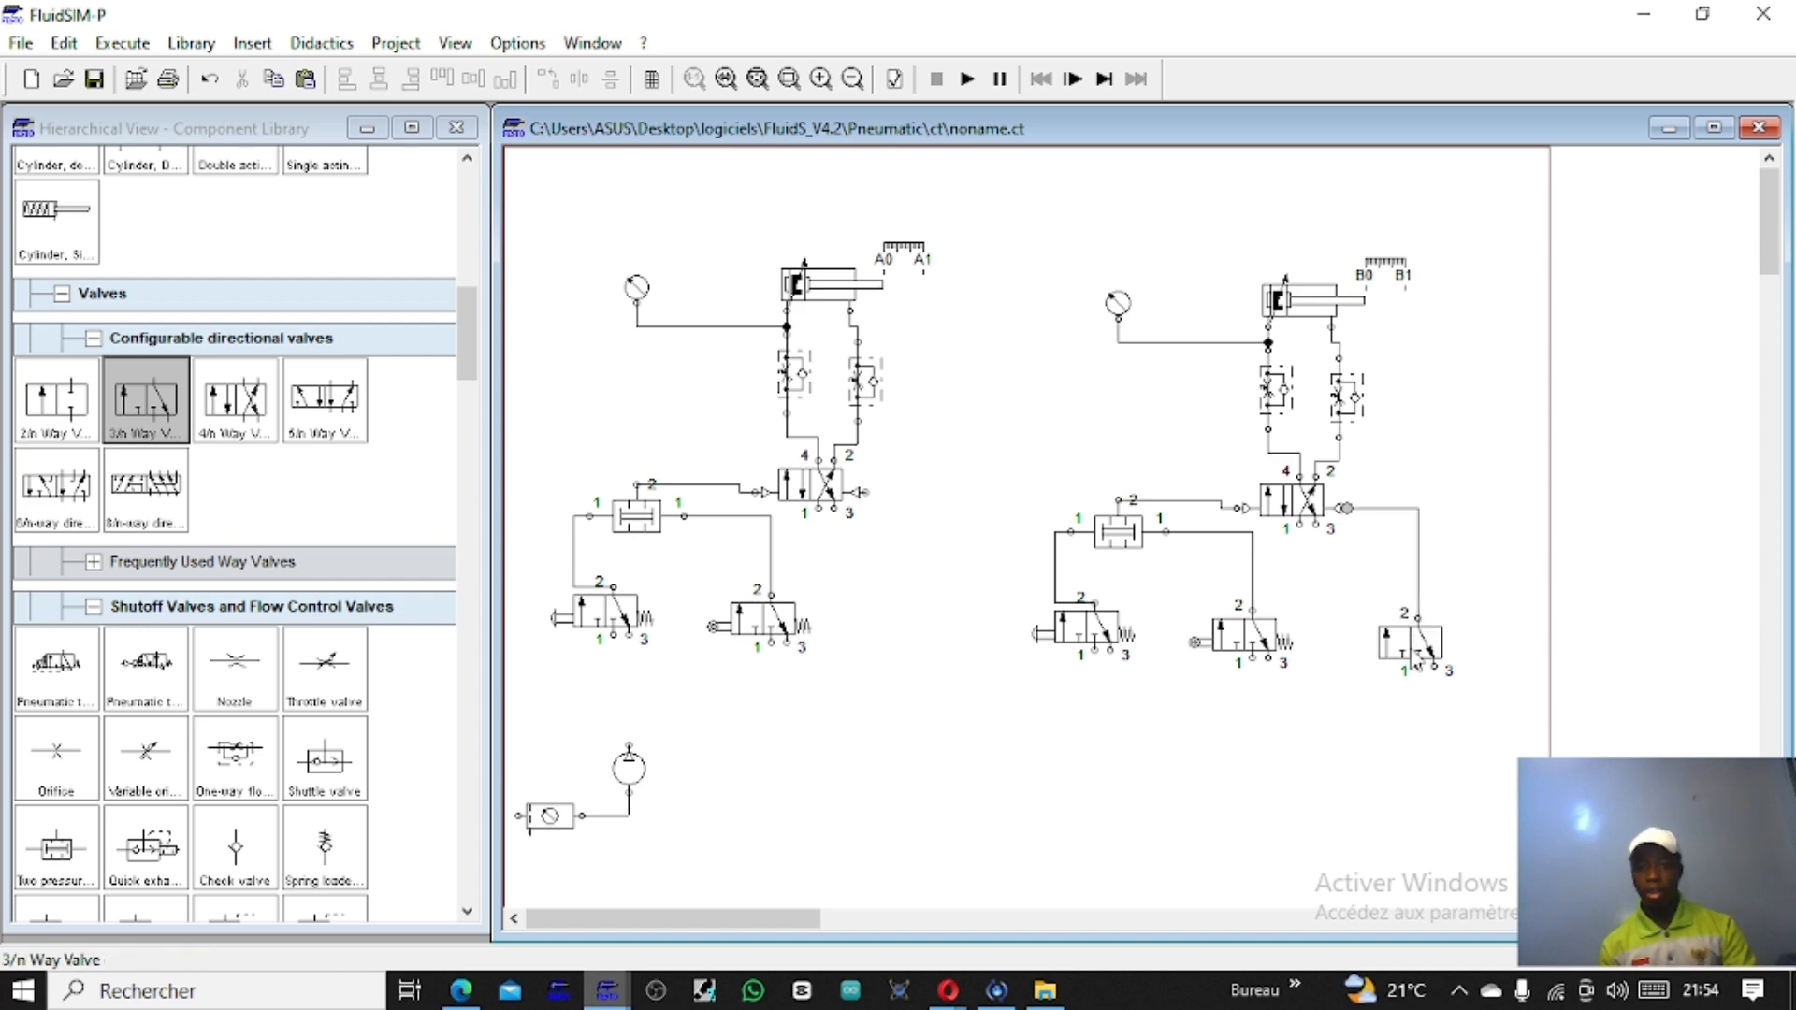
double_click(1387, 645)
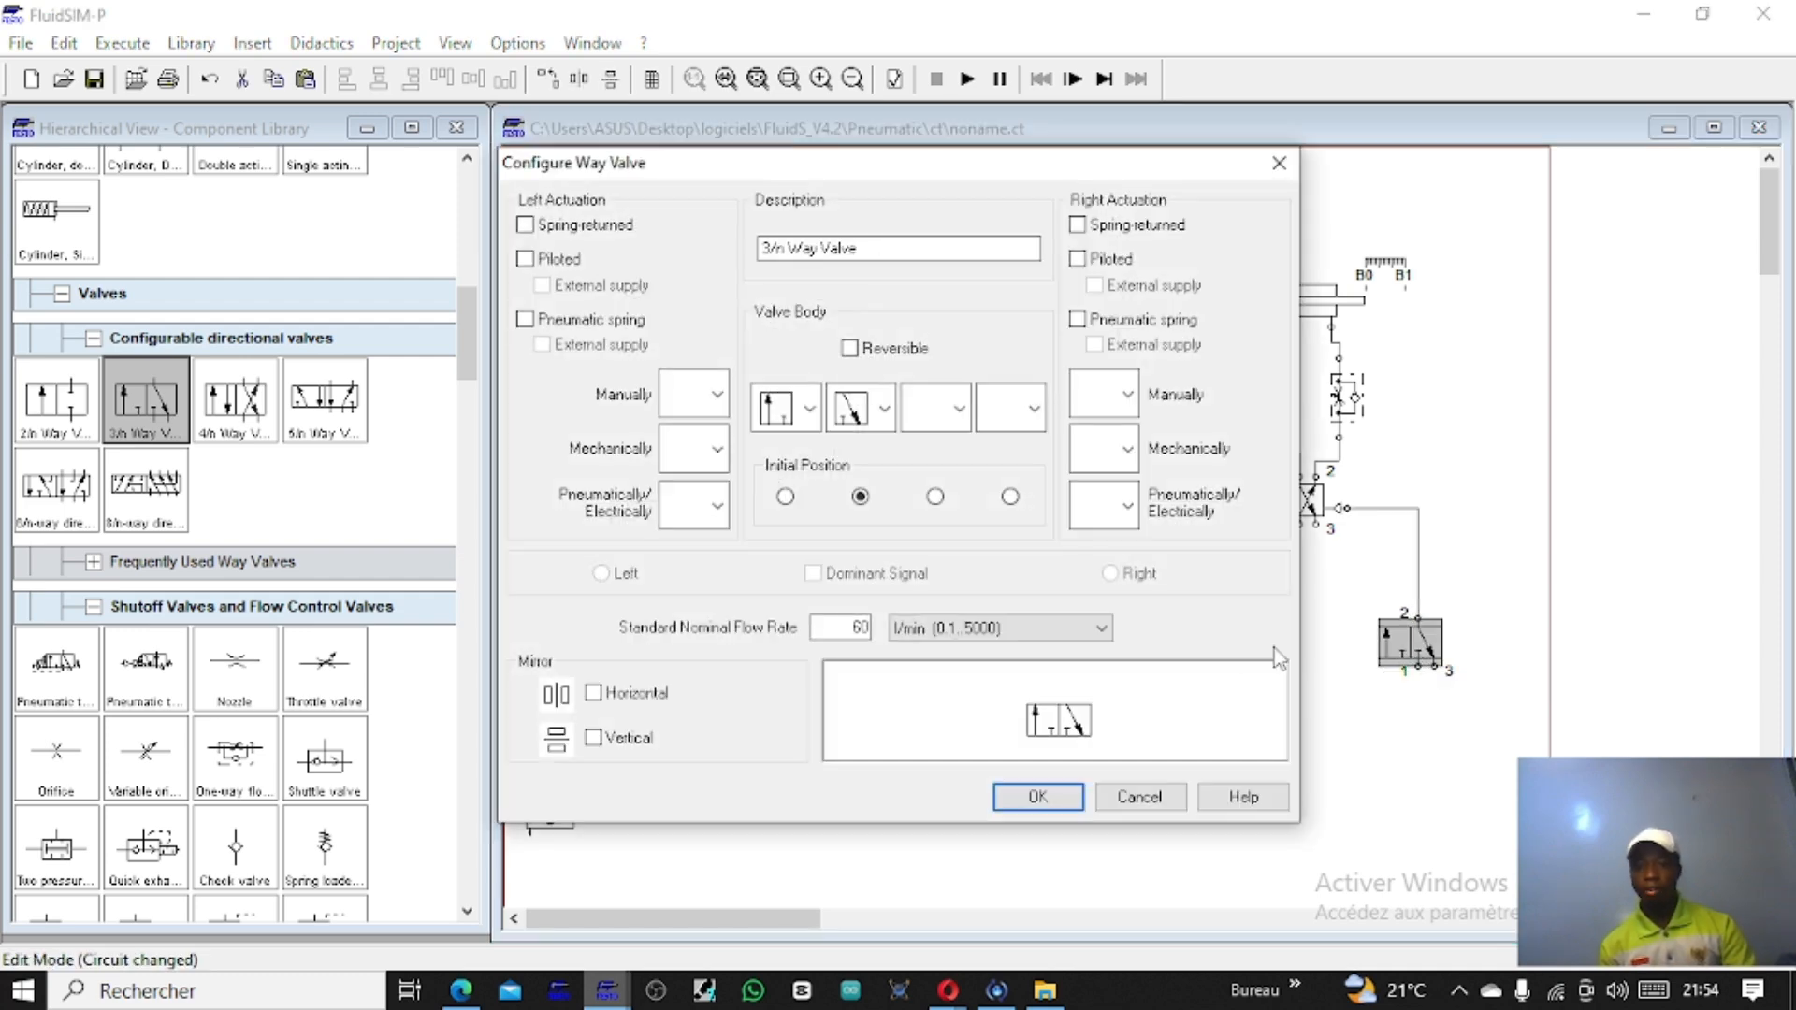
click(716, 448)
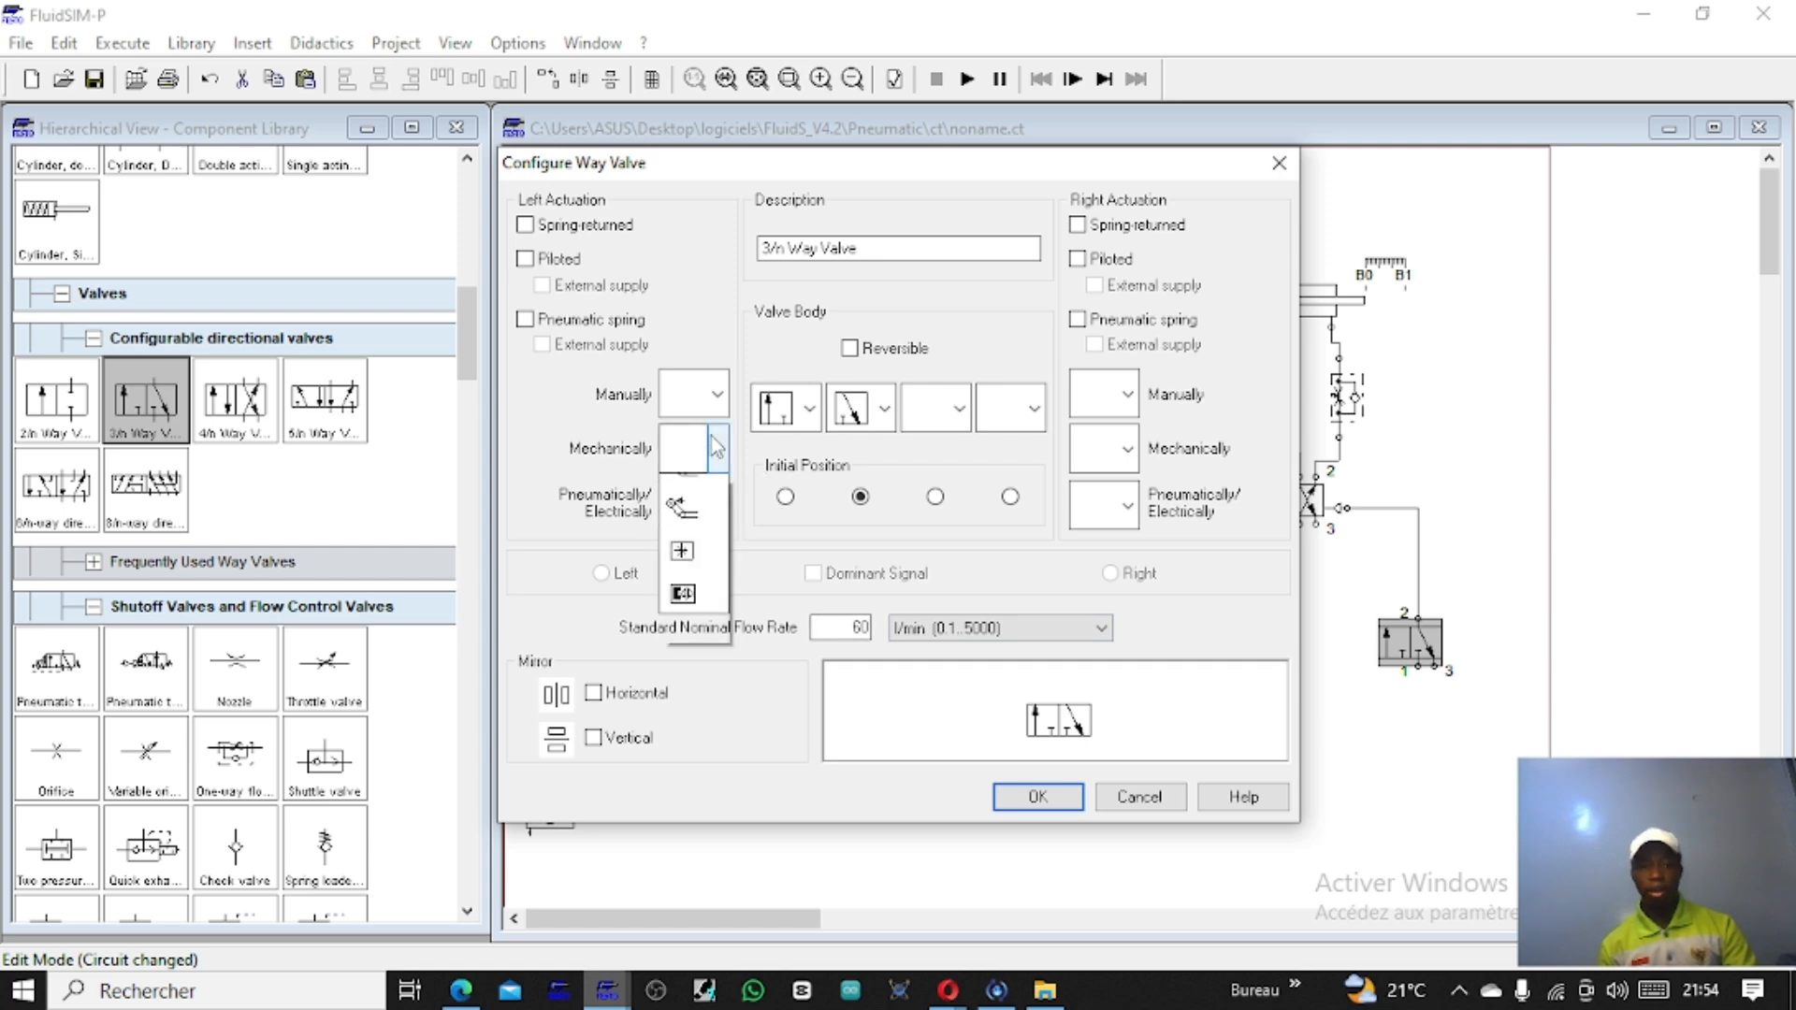
click(682, 581)
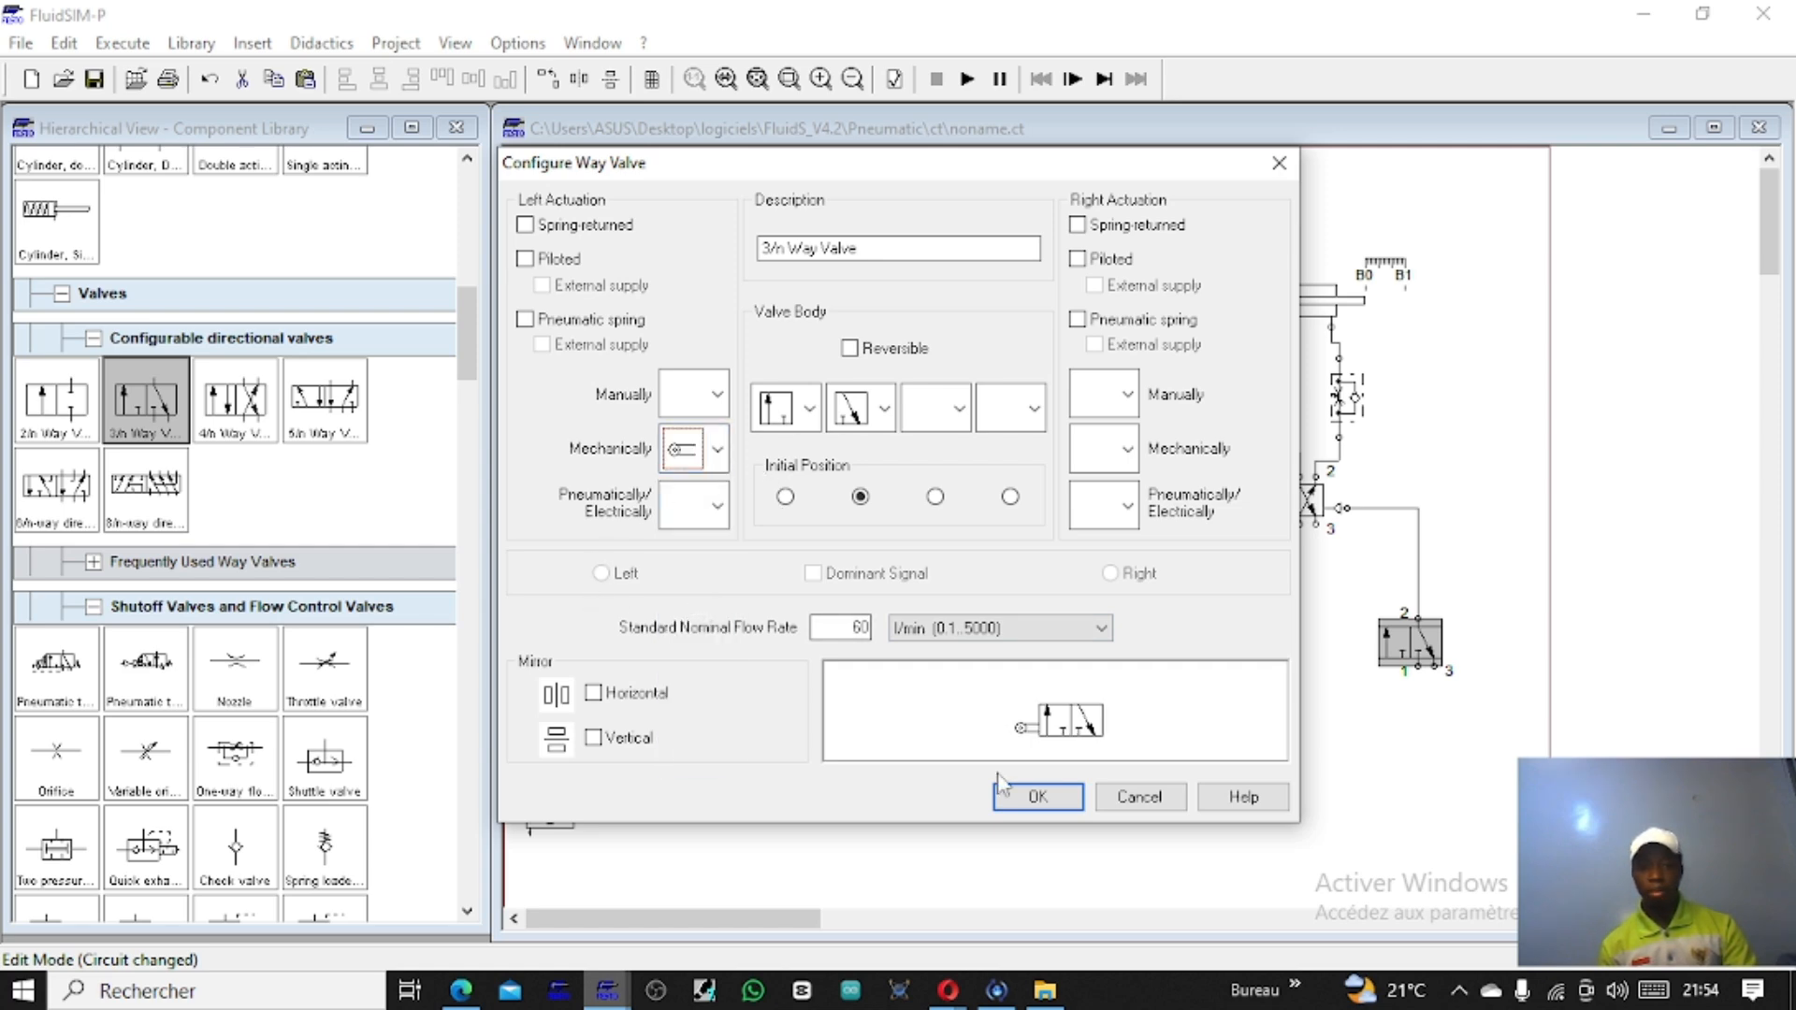
click(1077, 224)
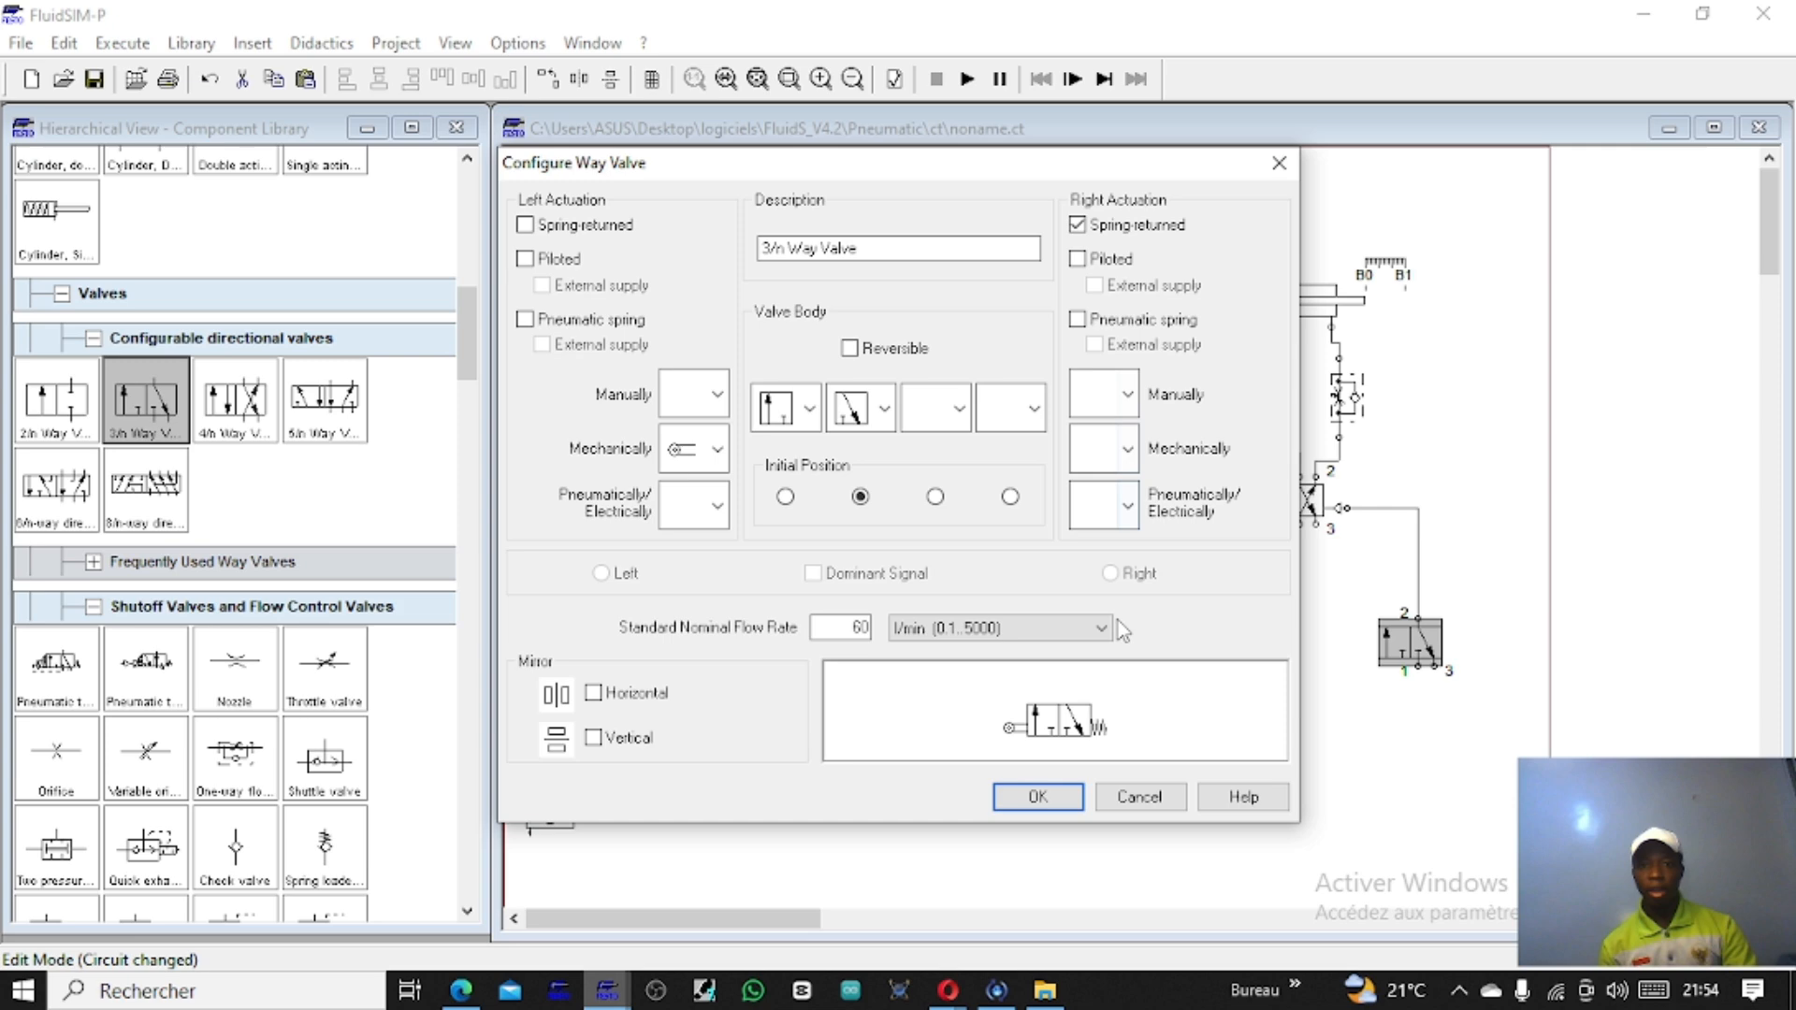
click(1064, 796)
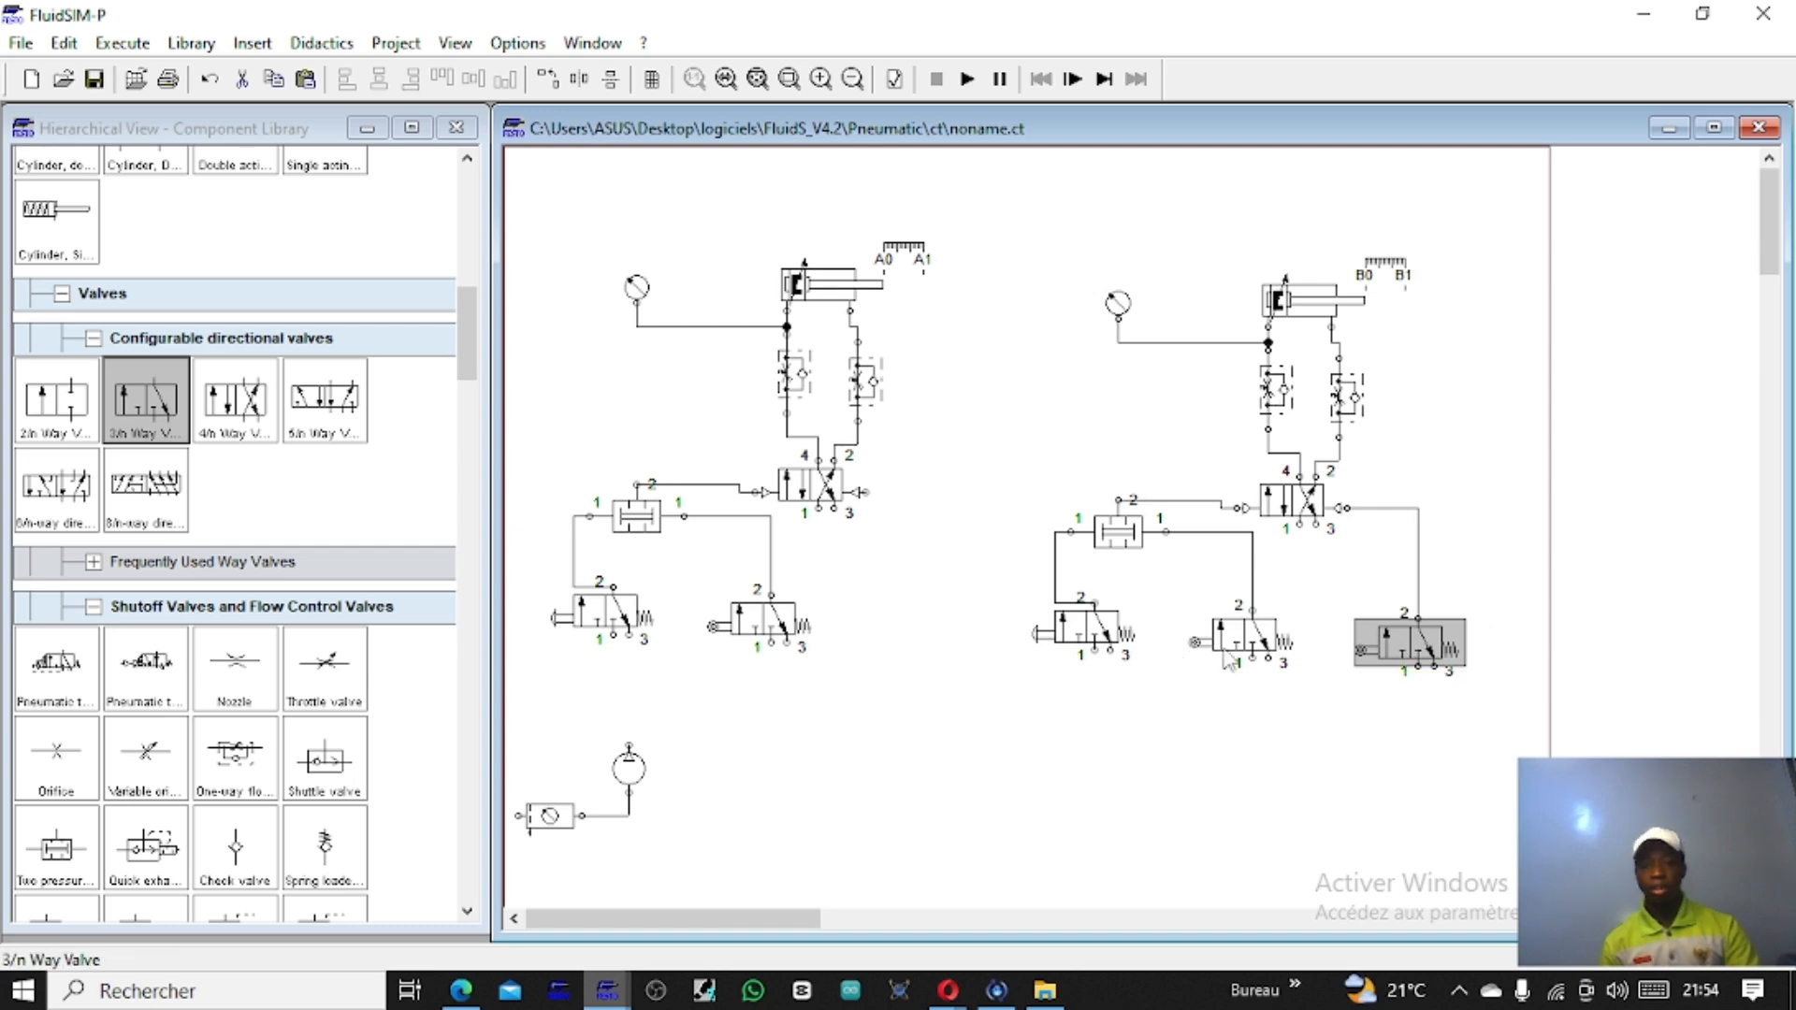
Step: Clear the manual actuation of circuit B's leftmost 3/n way valve and set its left mechanical actuation to the roller
double_click(1085, 634)
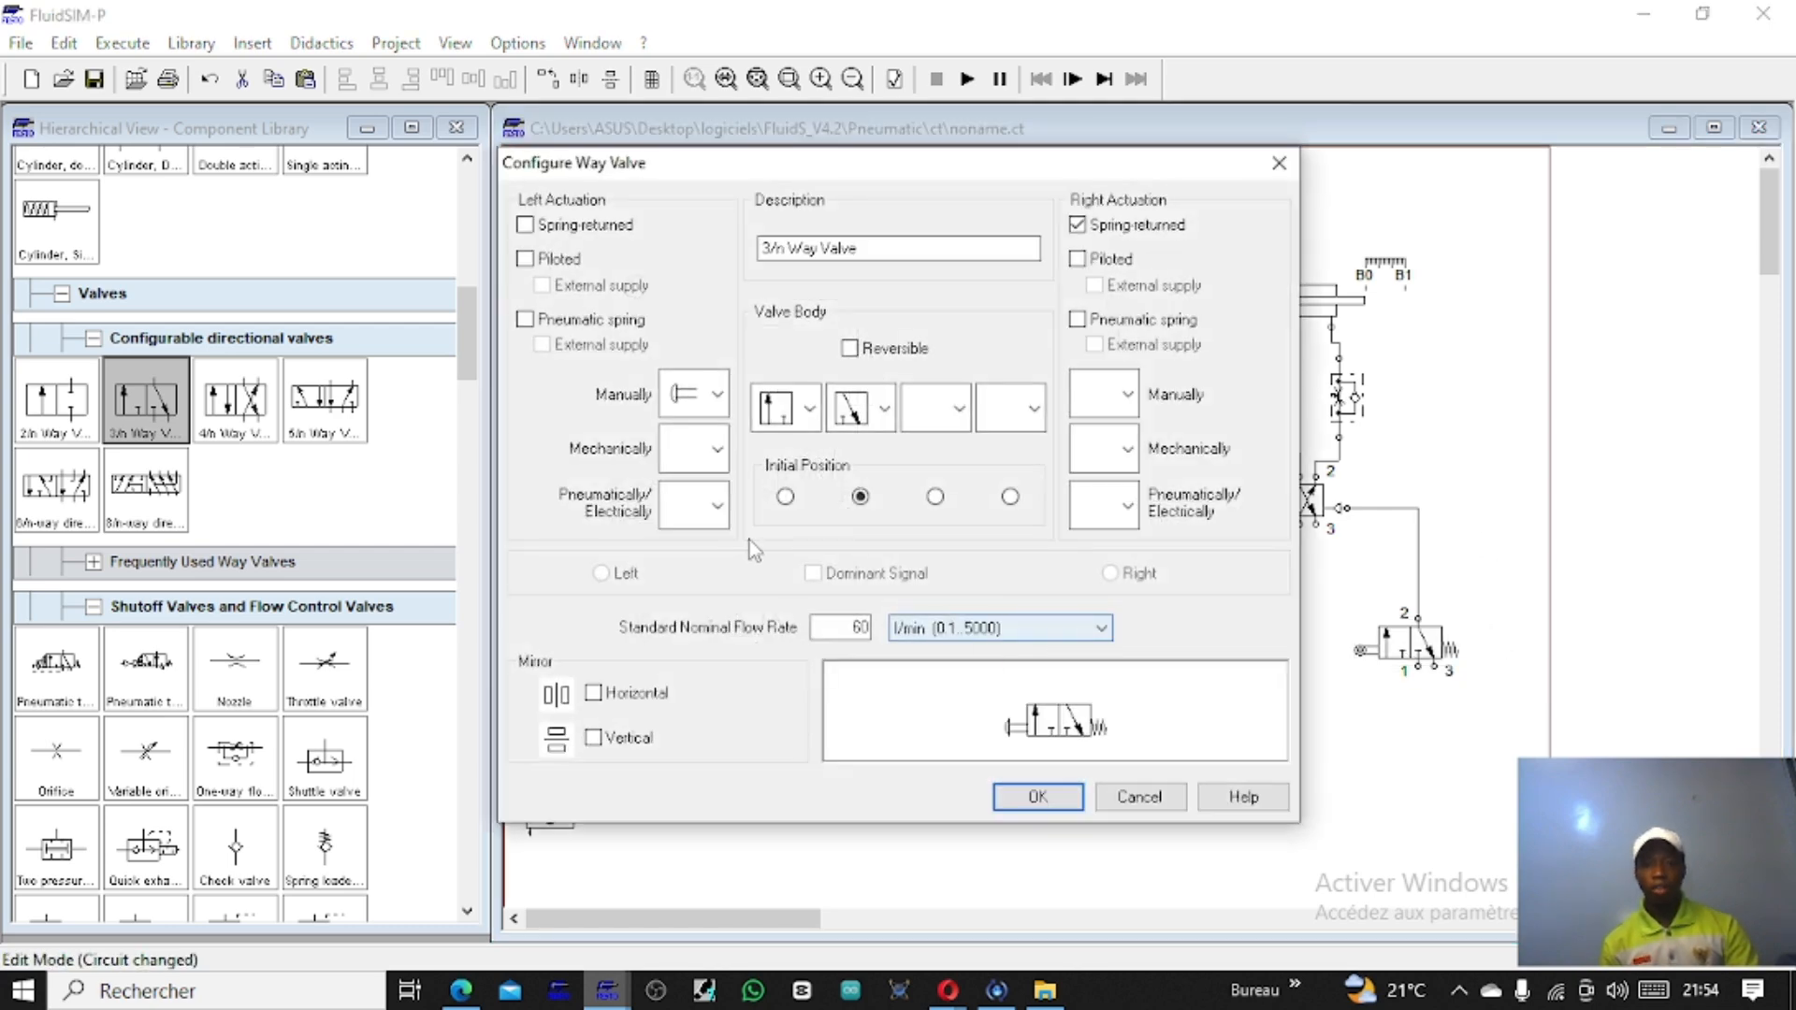
click(716, 404)
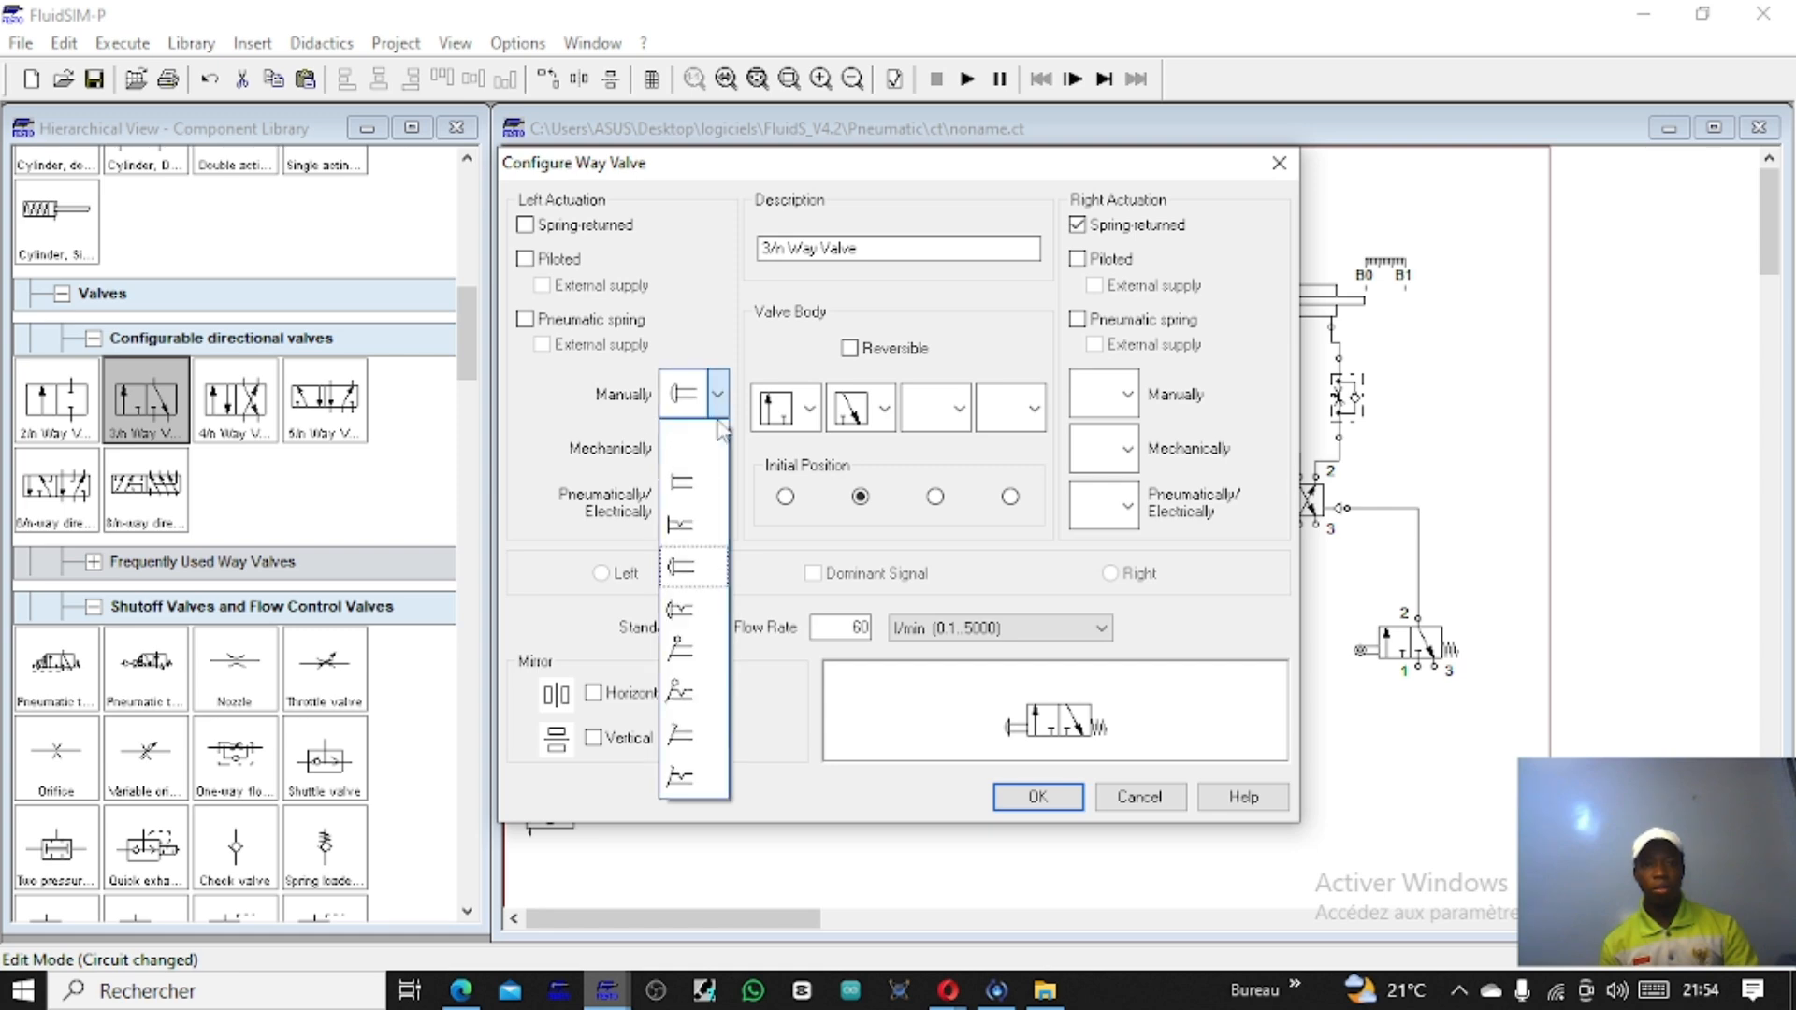
click(675, 447)
click(717, 505)
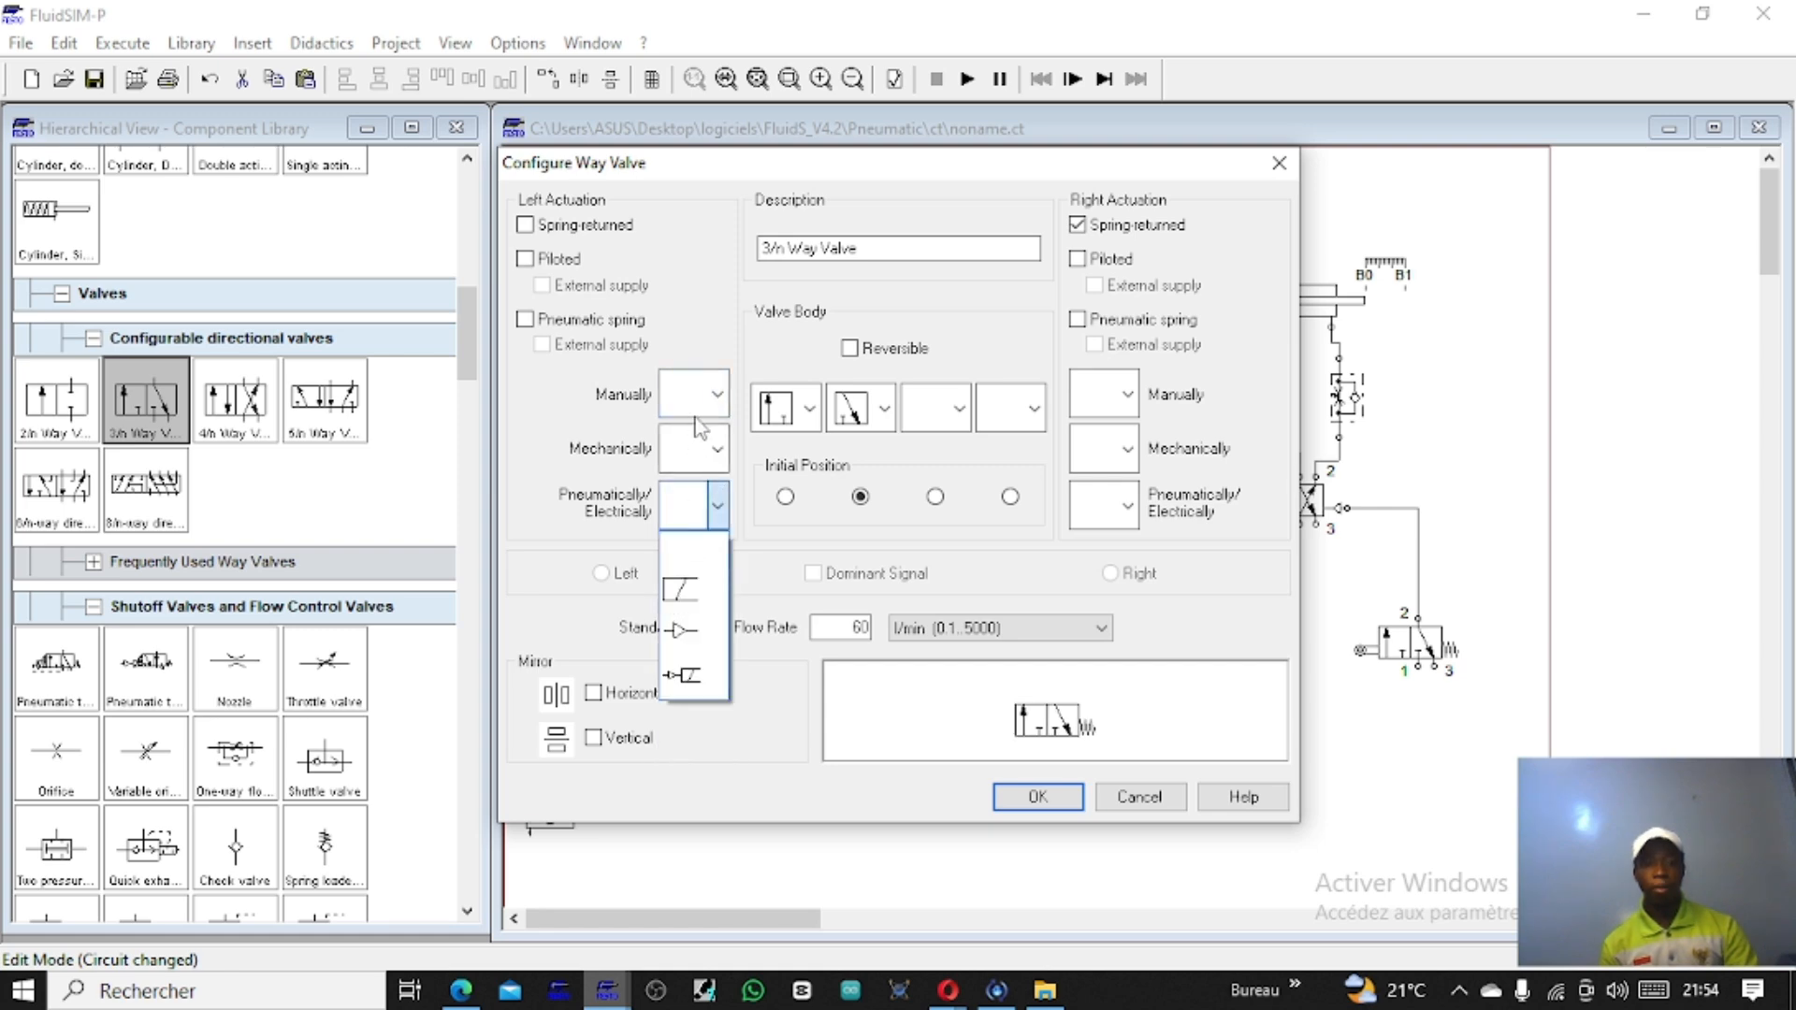
click(732, 465)
click(718, 449)
click(692, 581)
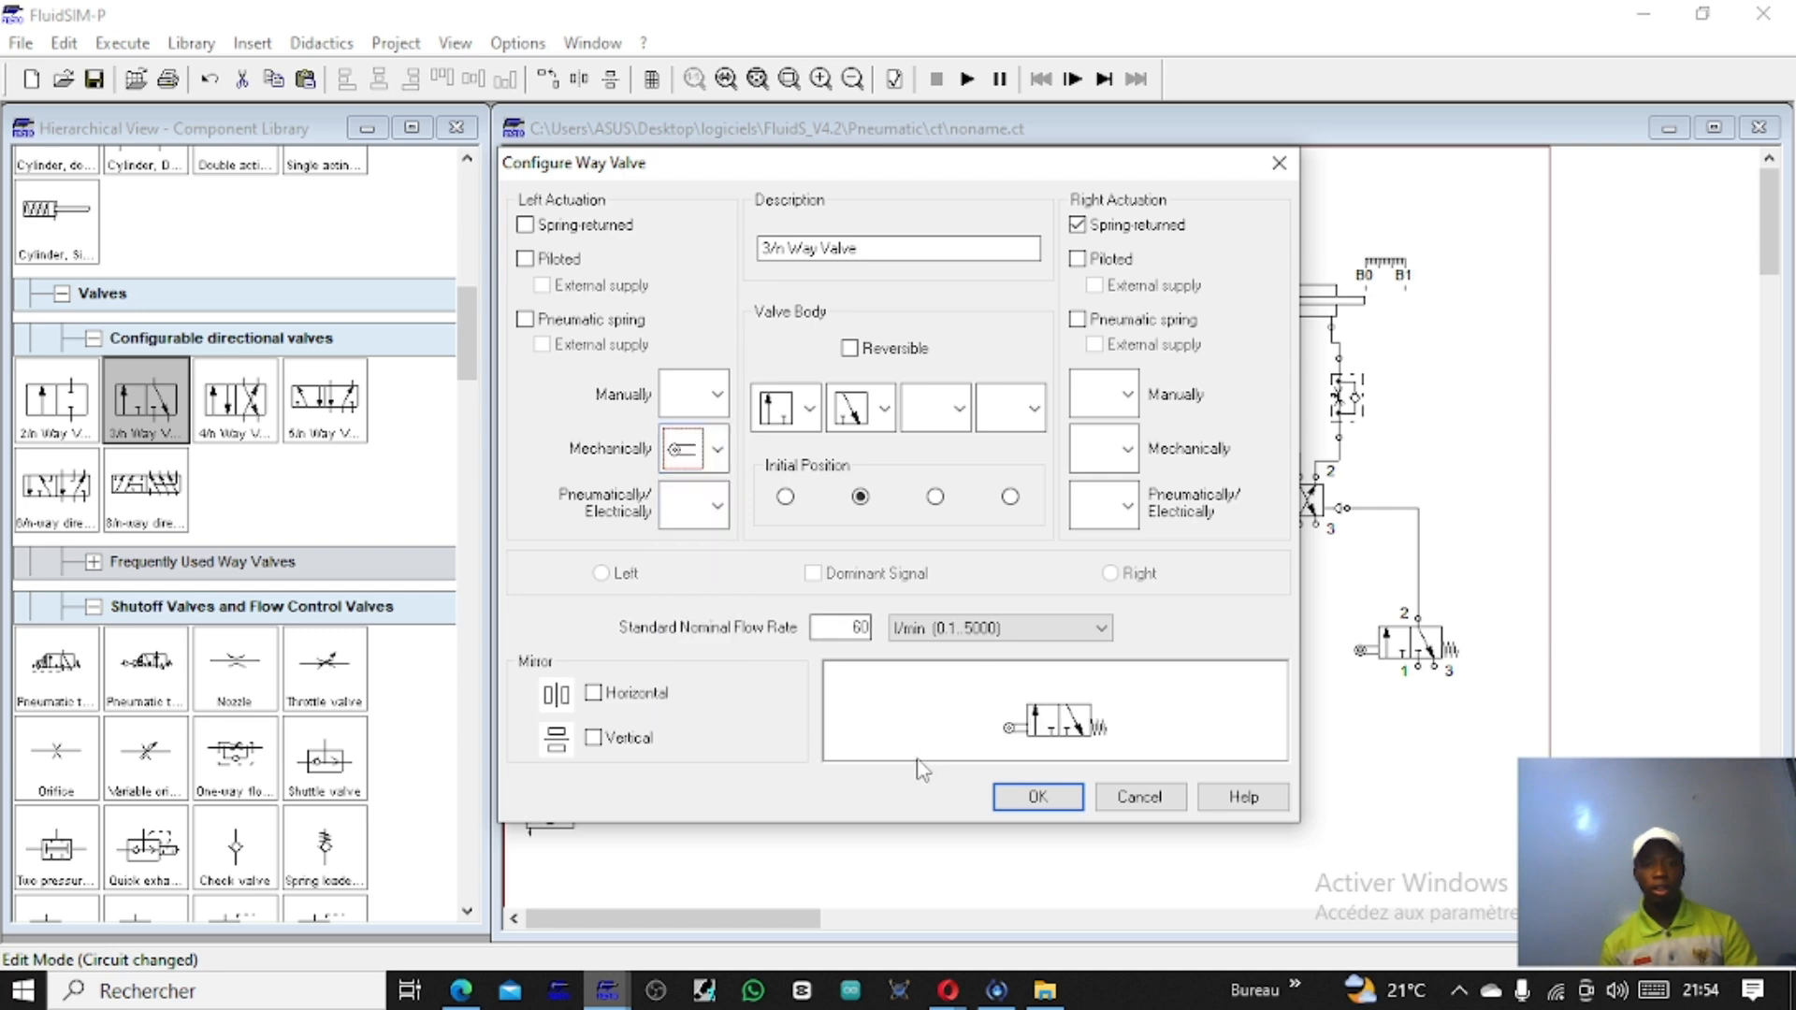
click(1036, 796)
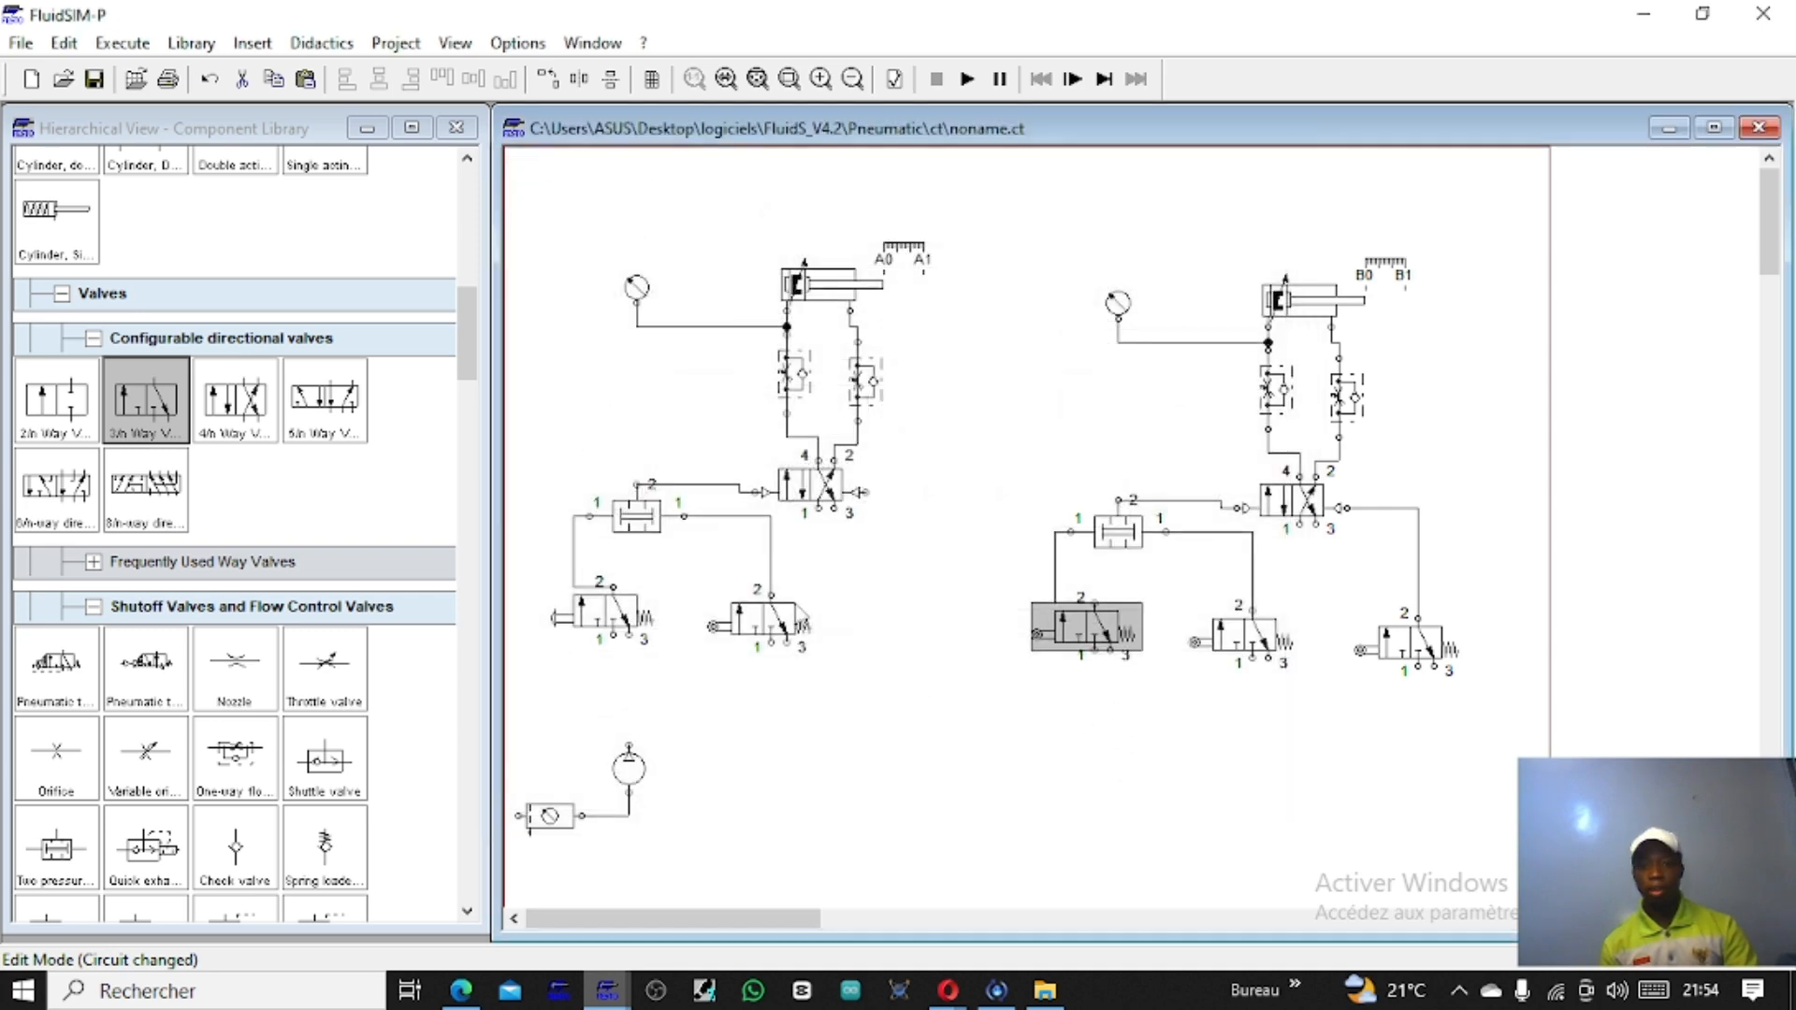
click(842, 613)
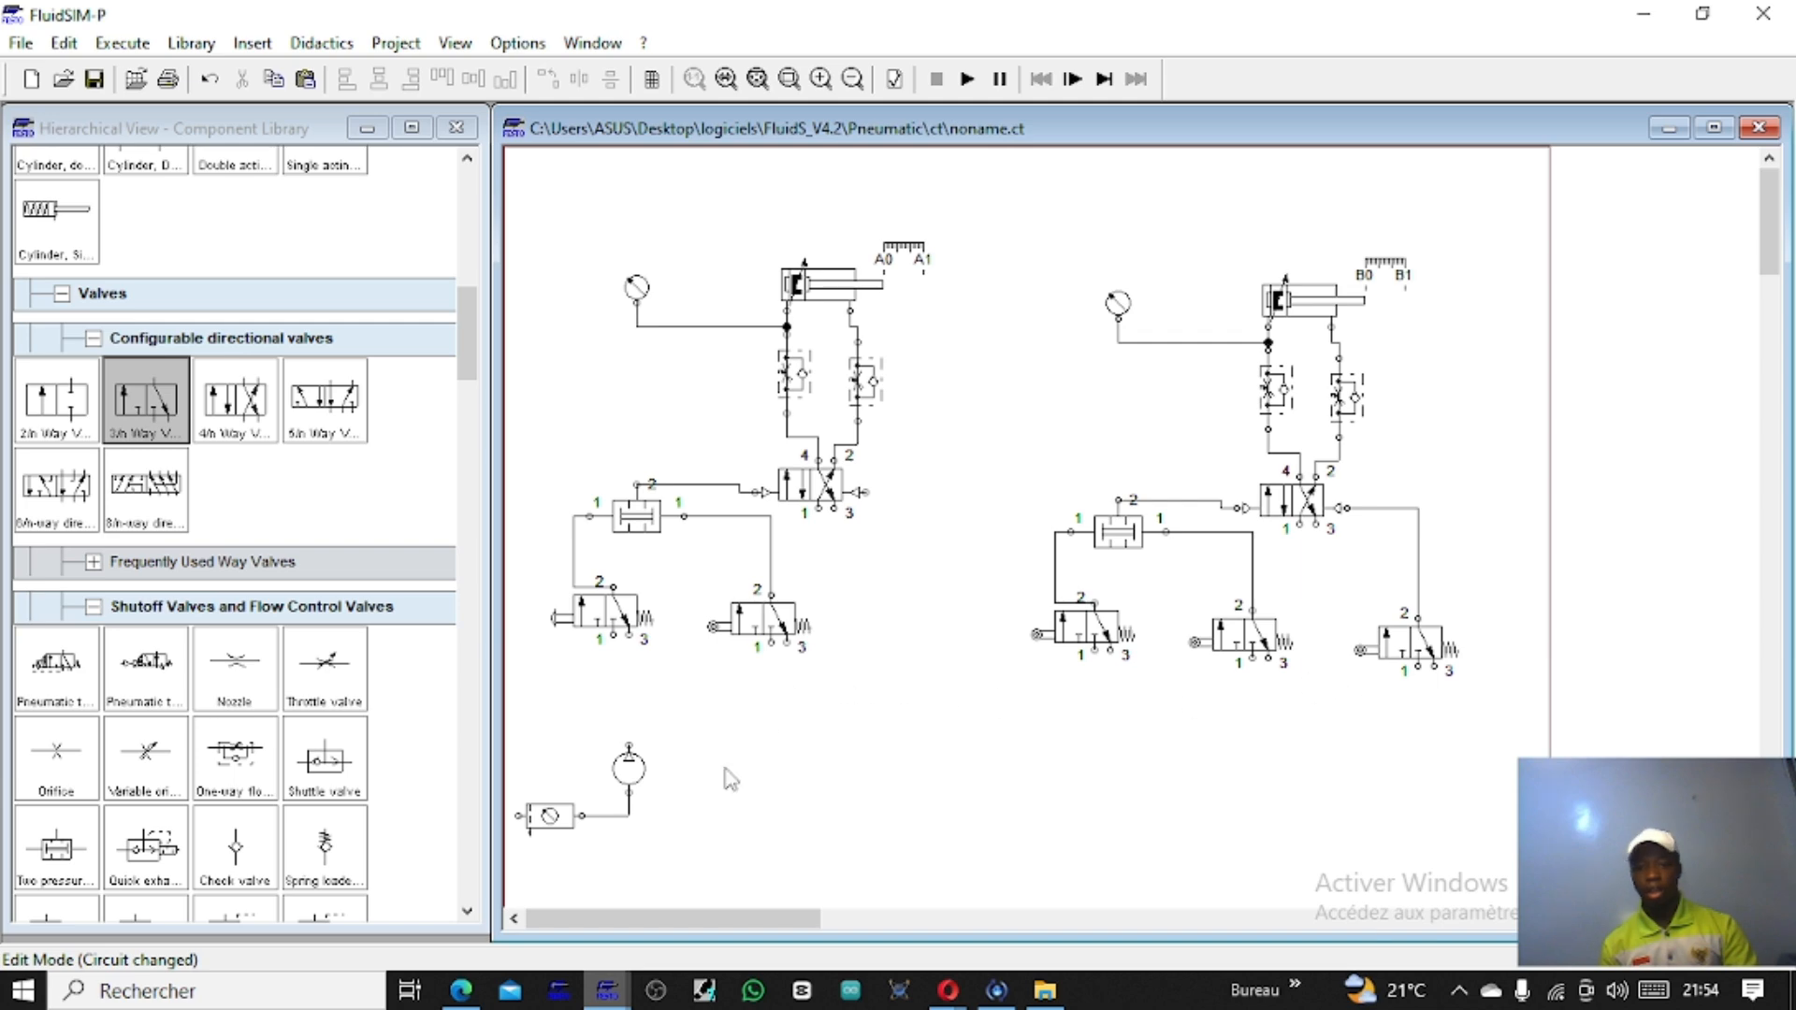
Step: Run a supply line from the compressor outlet to port 1 of circuit B's three 3/n way valves and its 4/n way valve
mouse_move(645, 762)
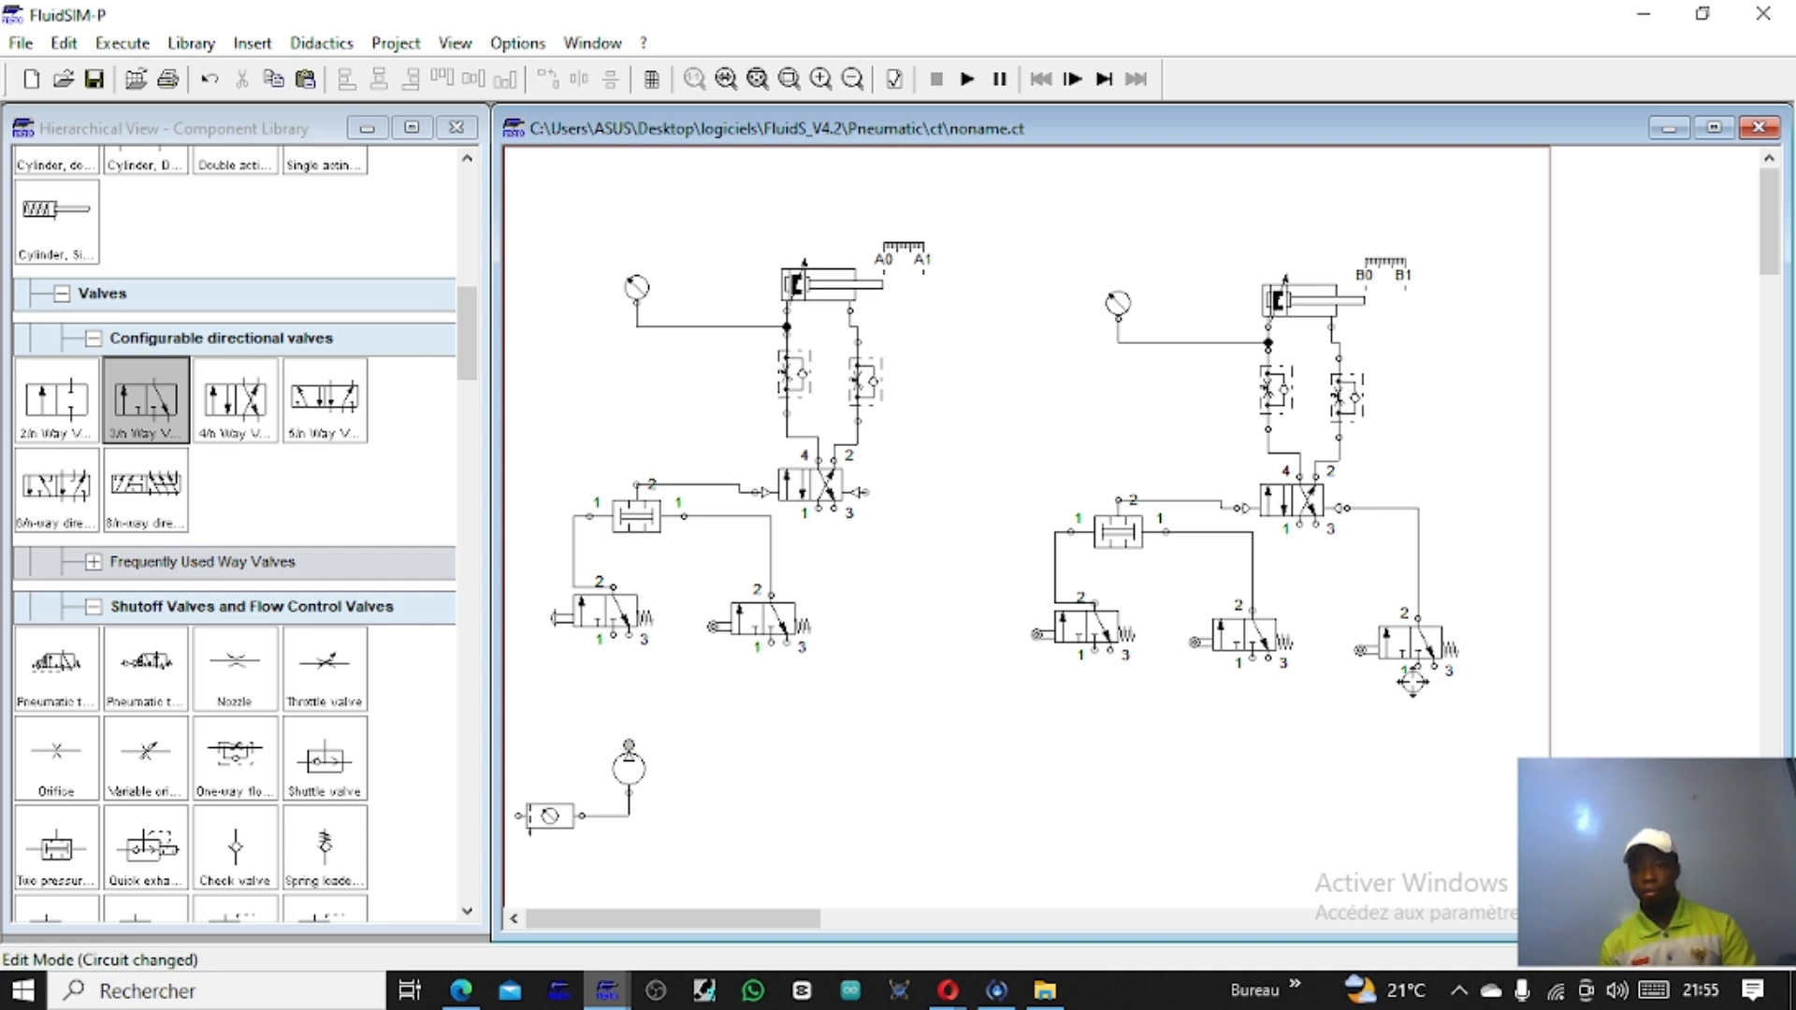
drag(1412, 681, 1417, 670)
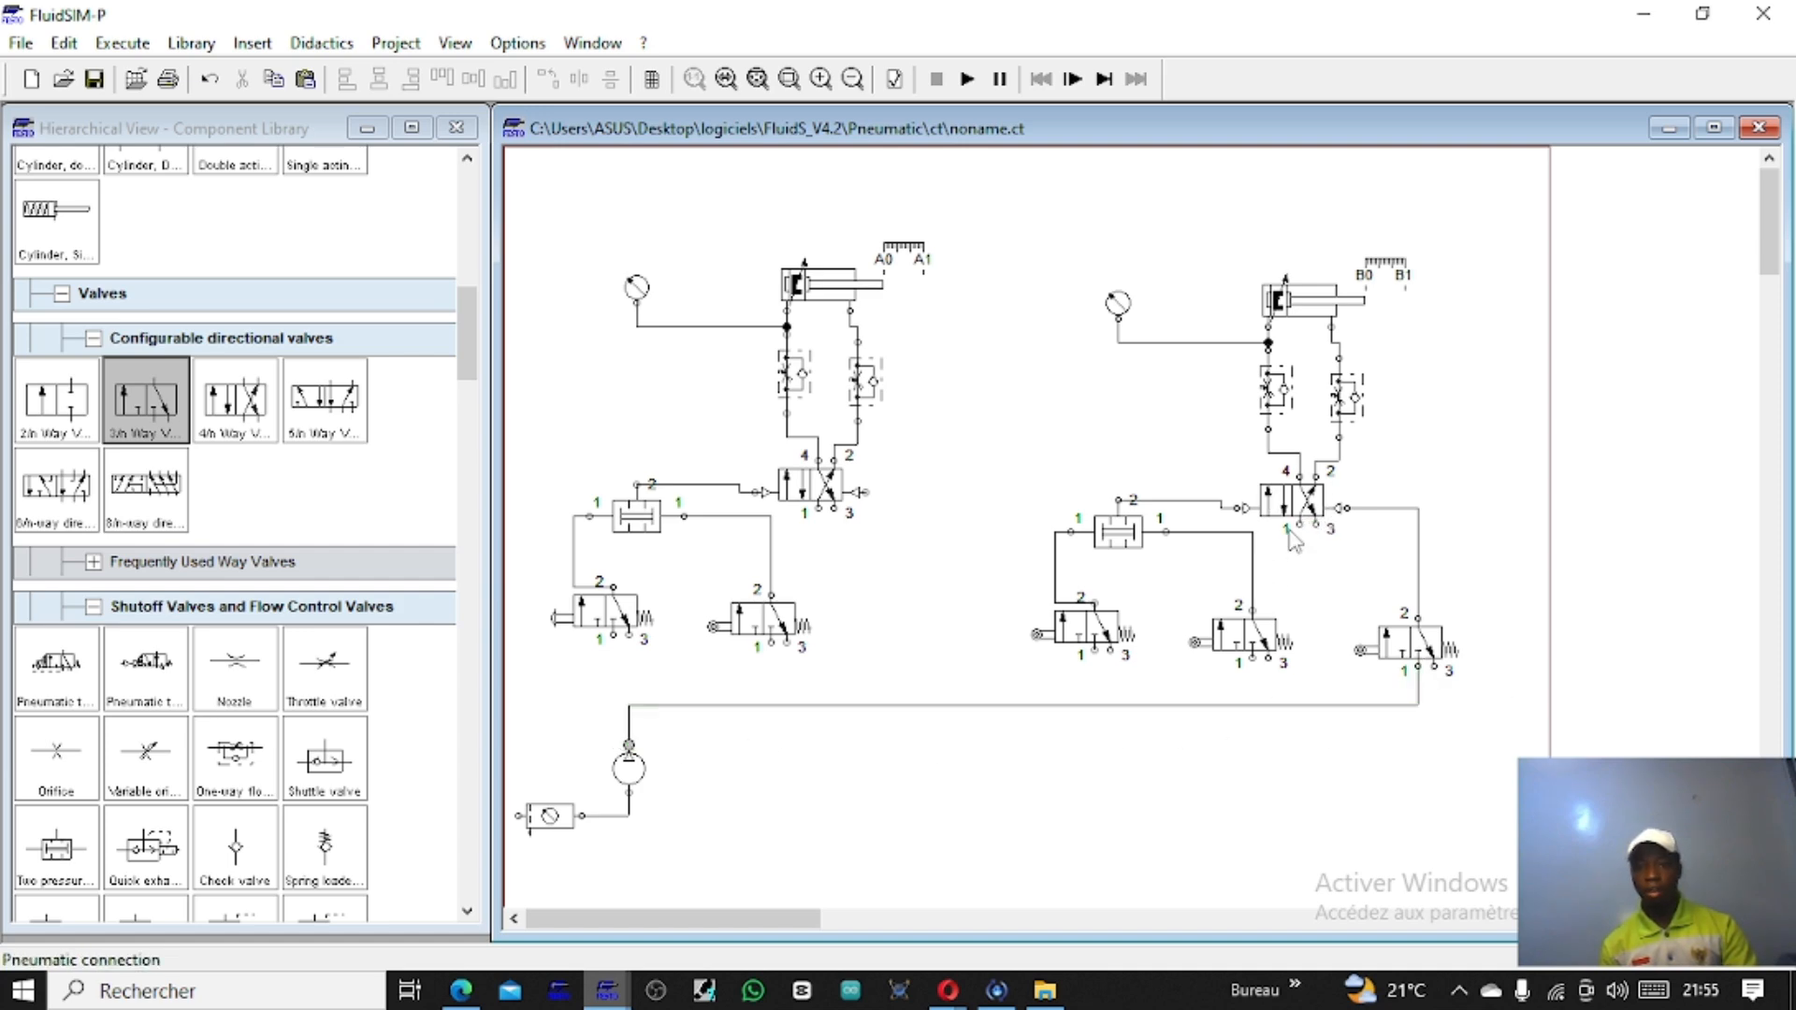
drag(1299, 523, 1318, 704)
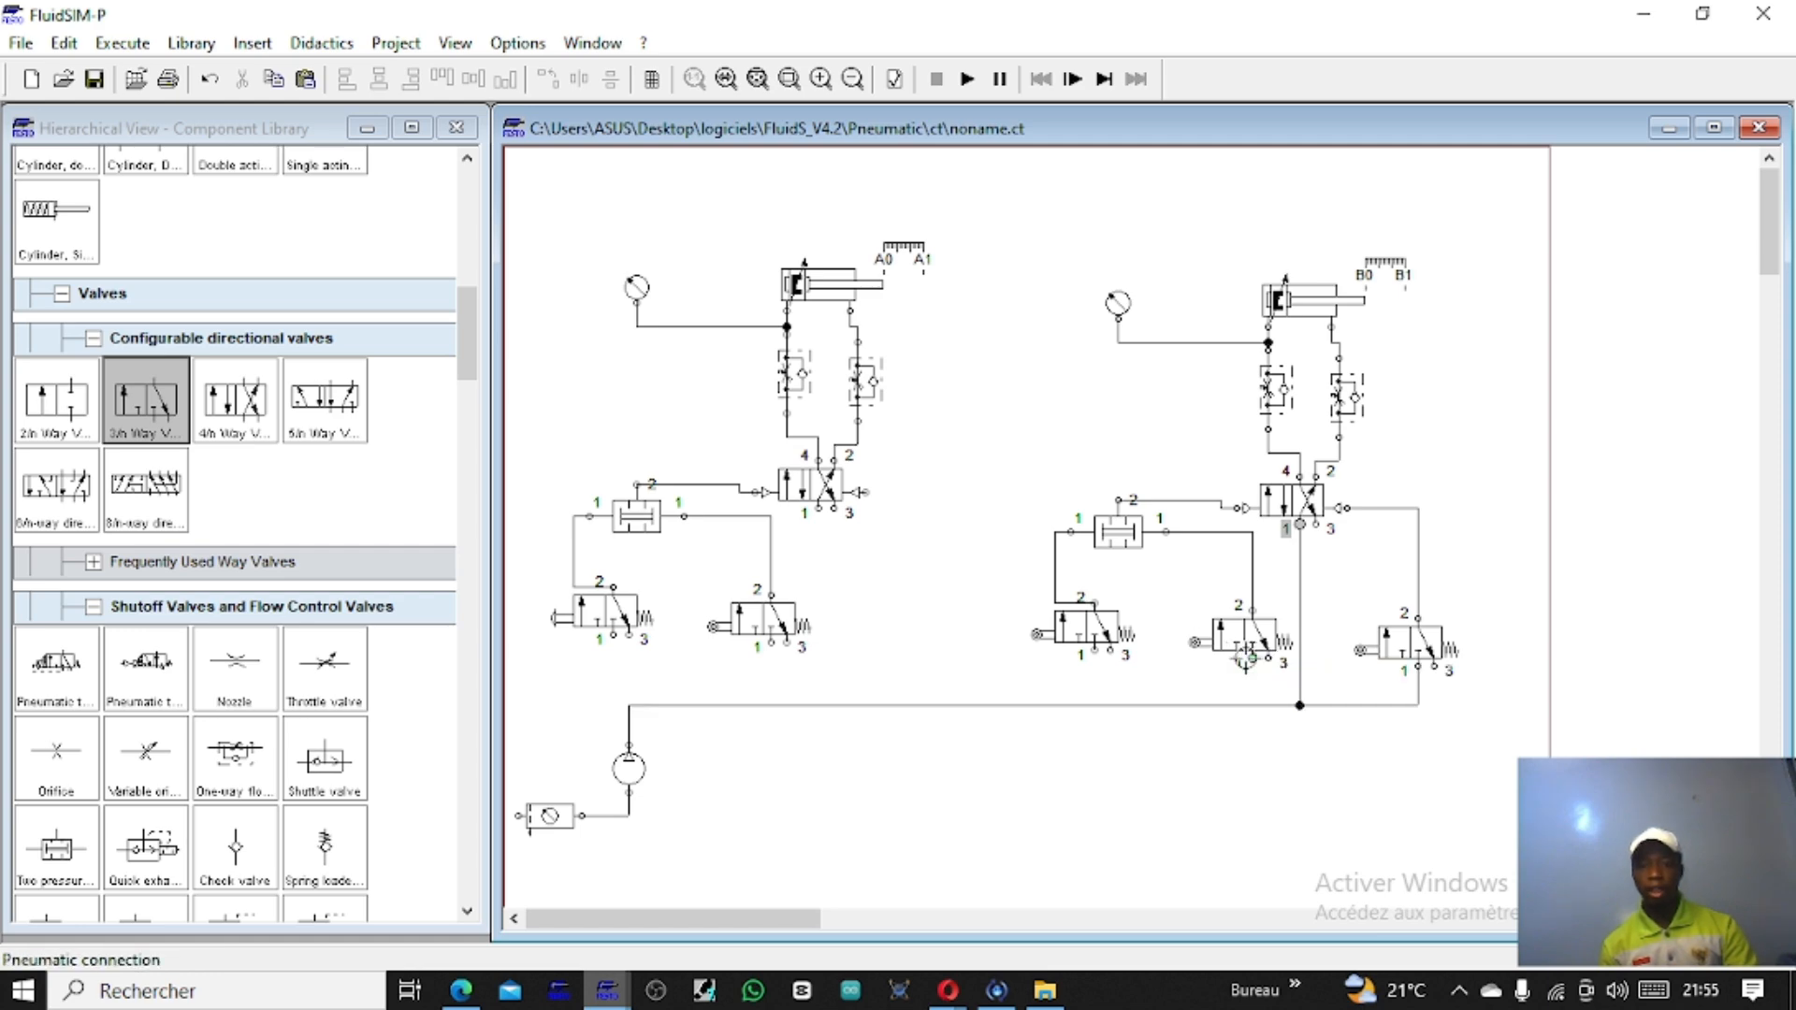
drag(1258, 659, 1254, 704)
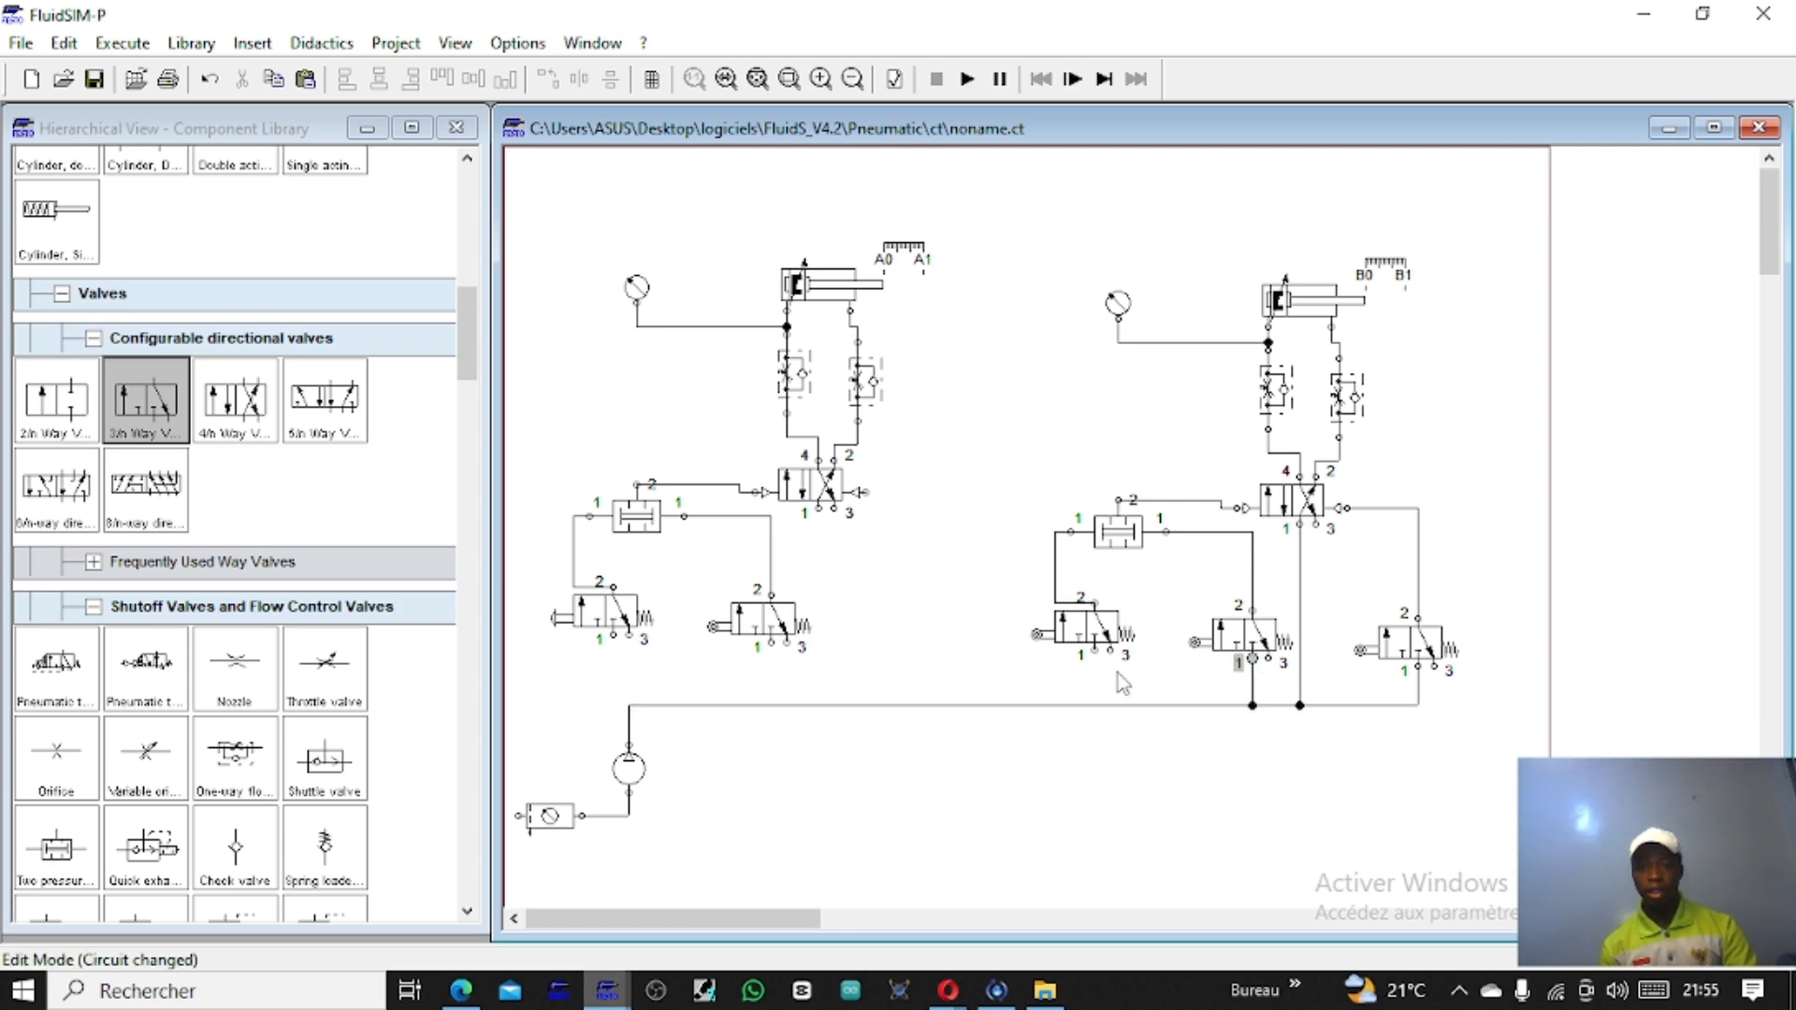
drag(1094, 651, 1095, 705)
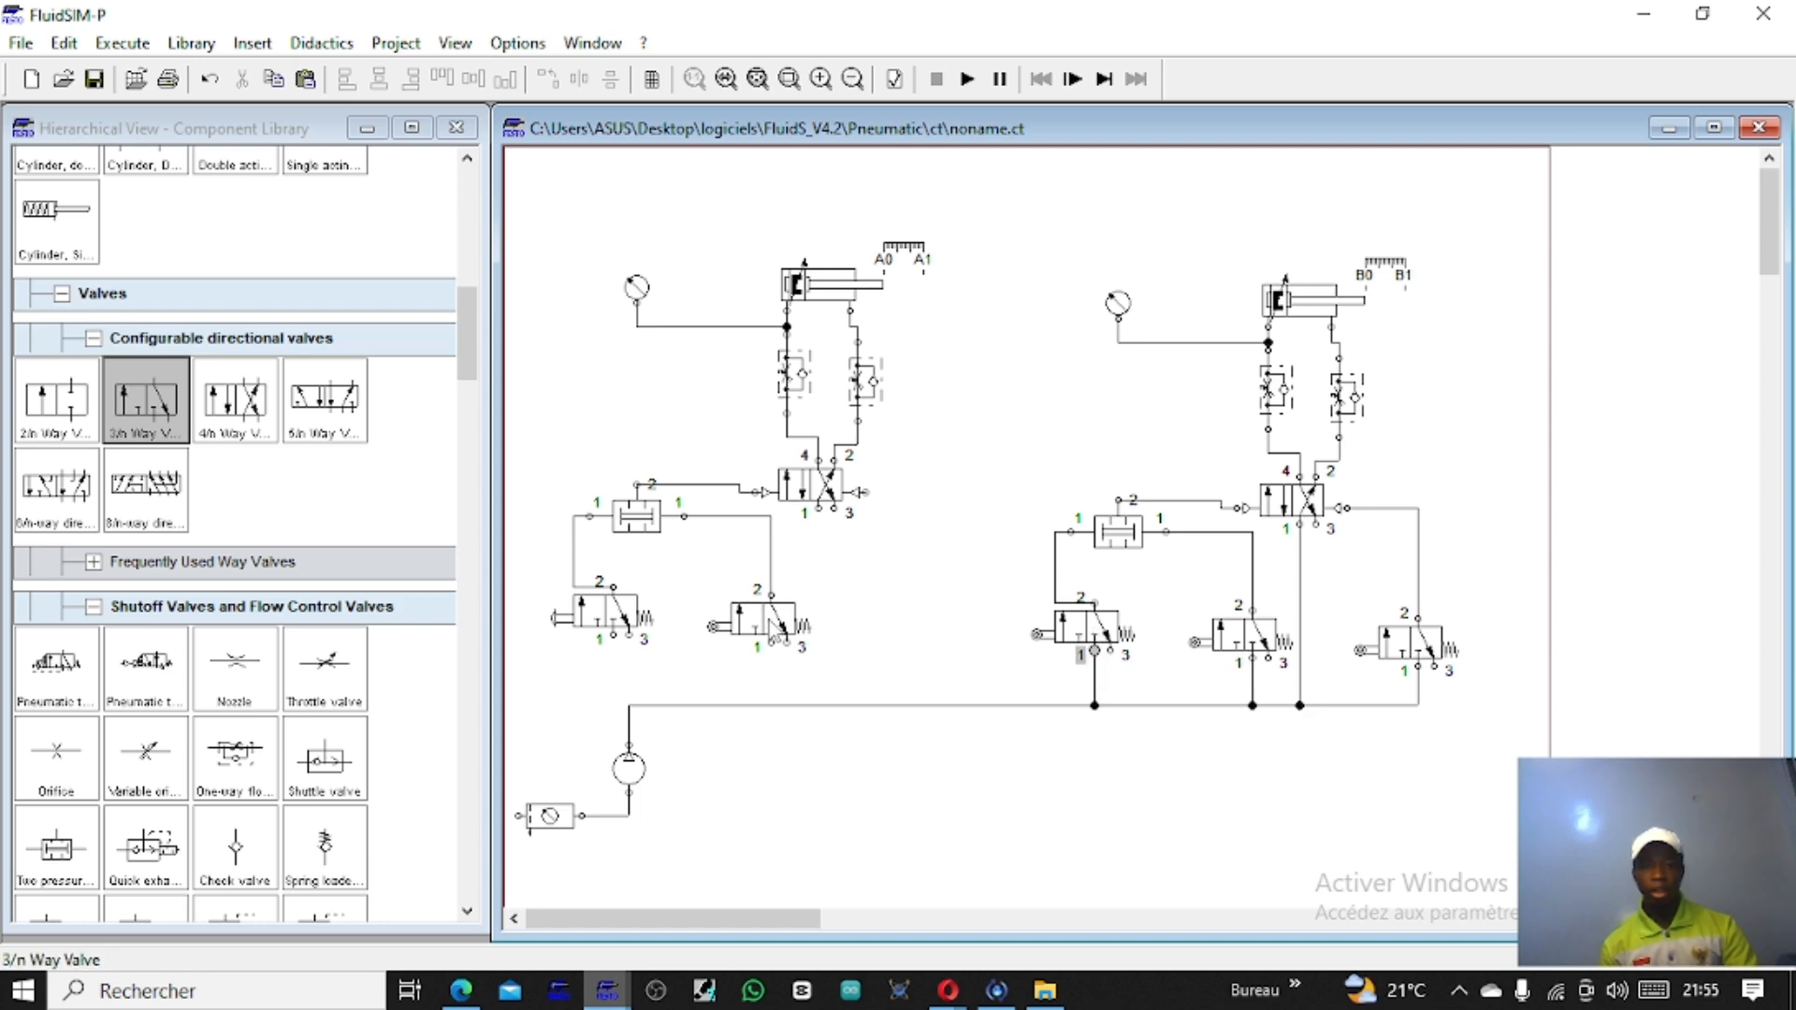
Step: Connect port 1 of circuit A's right 3/n way valve to the supply line
drag(768, 643, 771, 704)
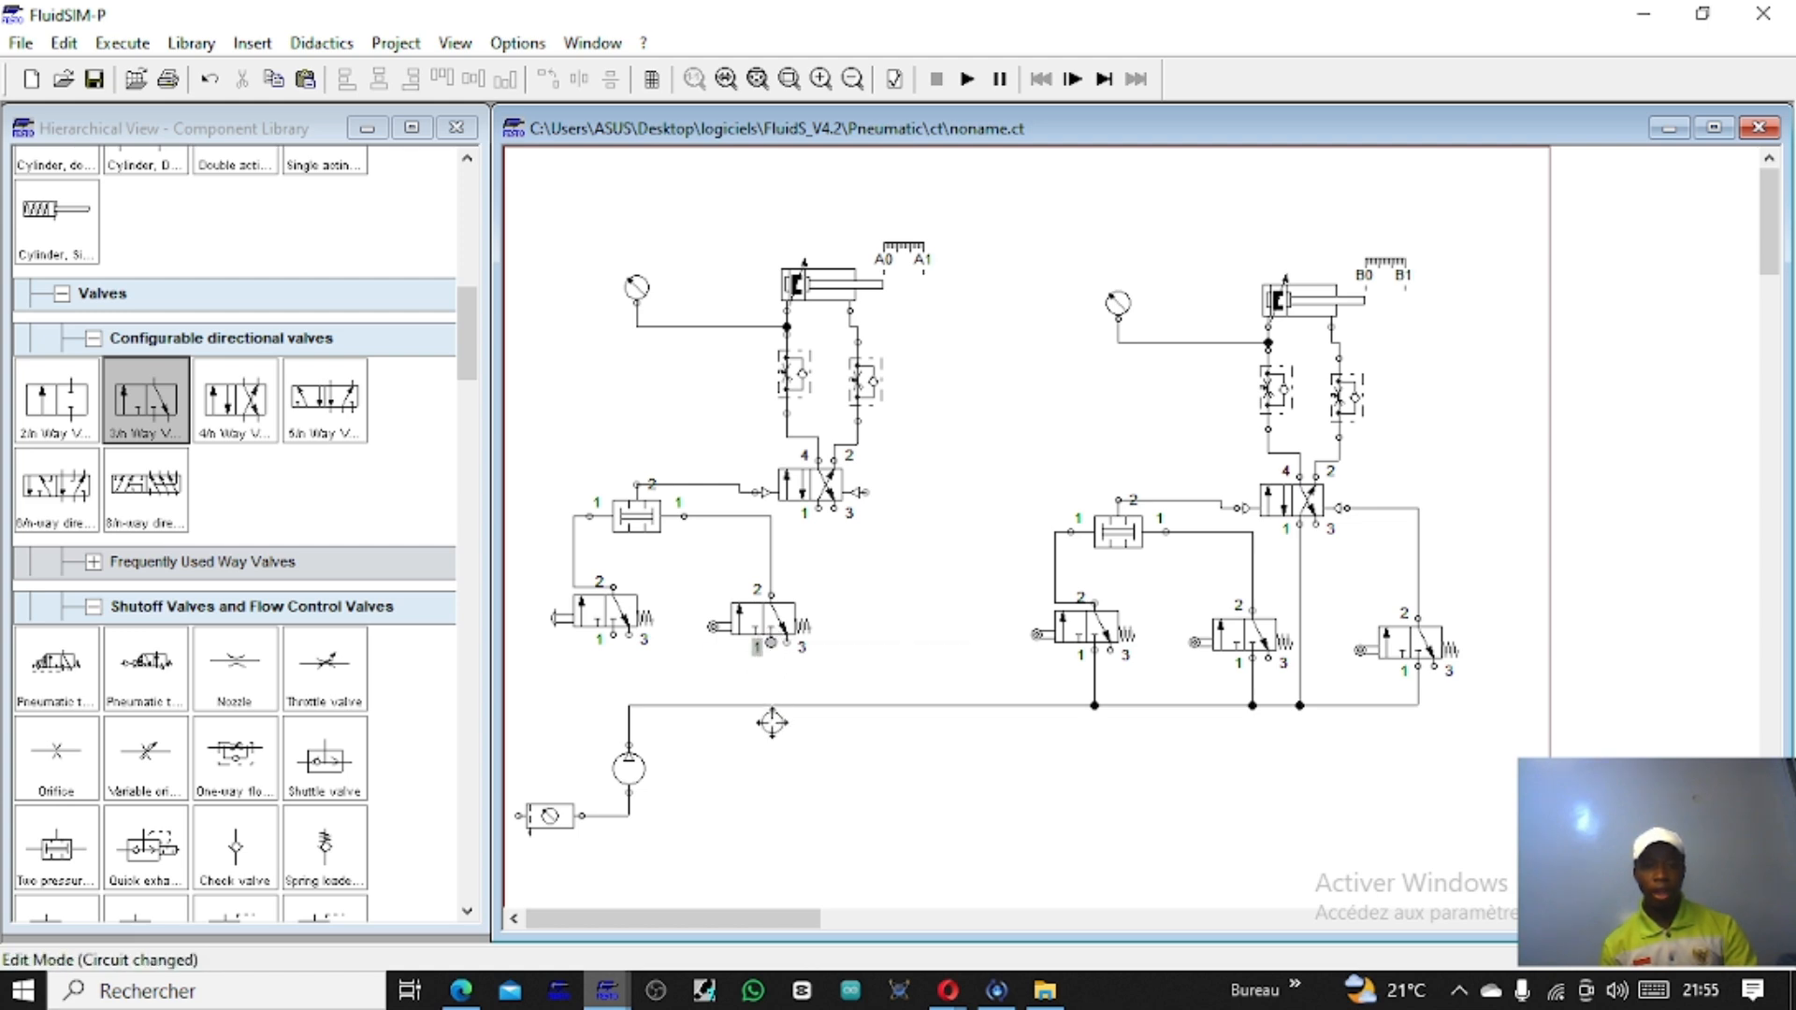
drag(775, 708, 774, 703)
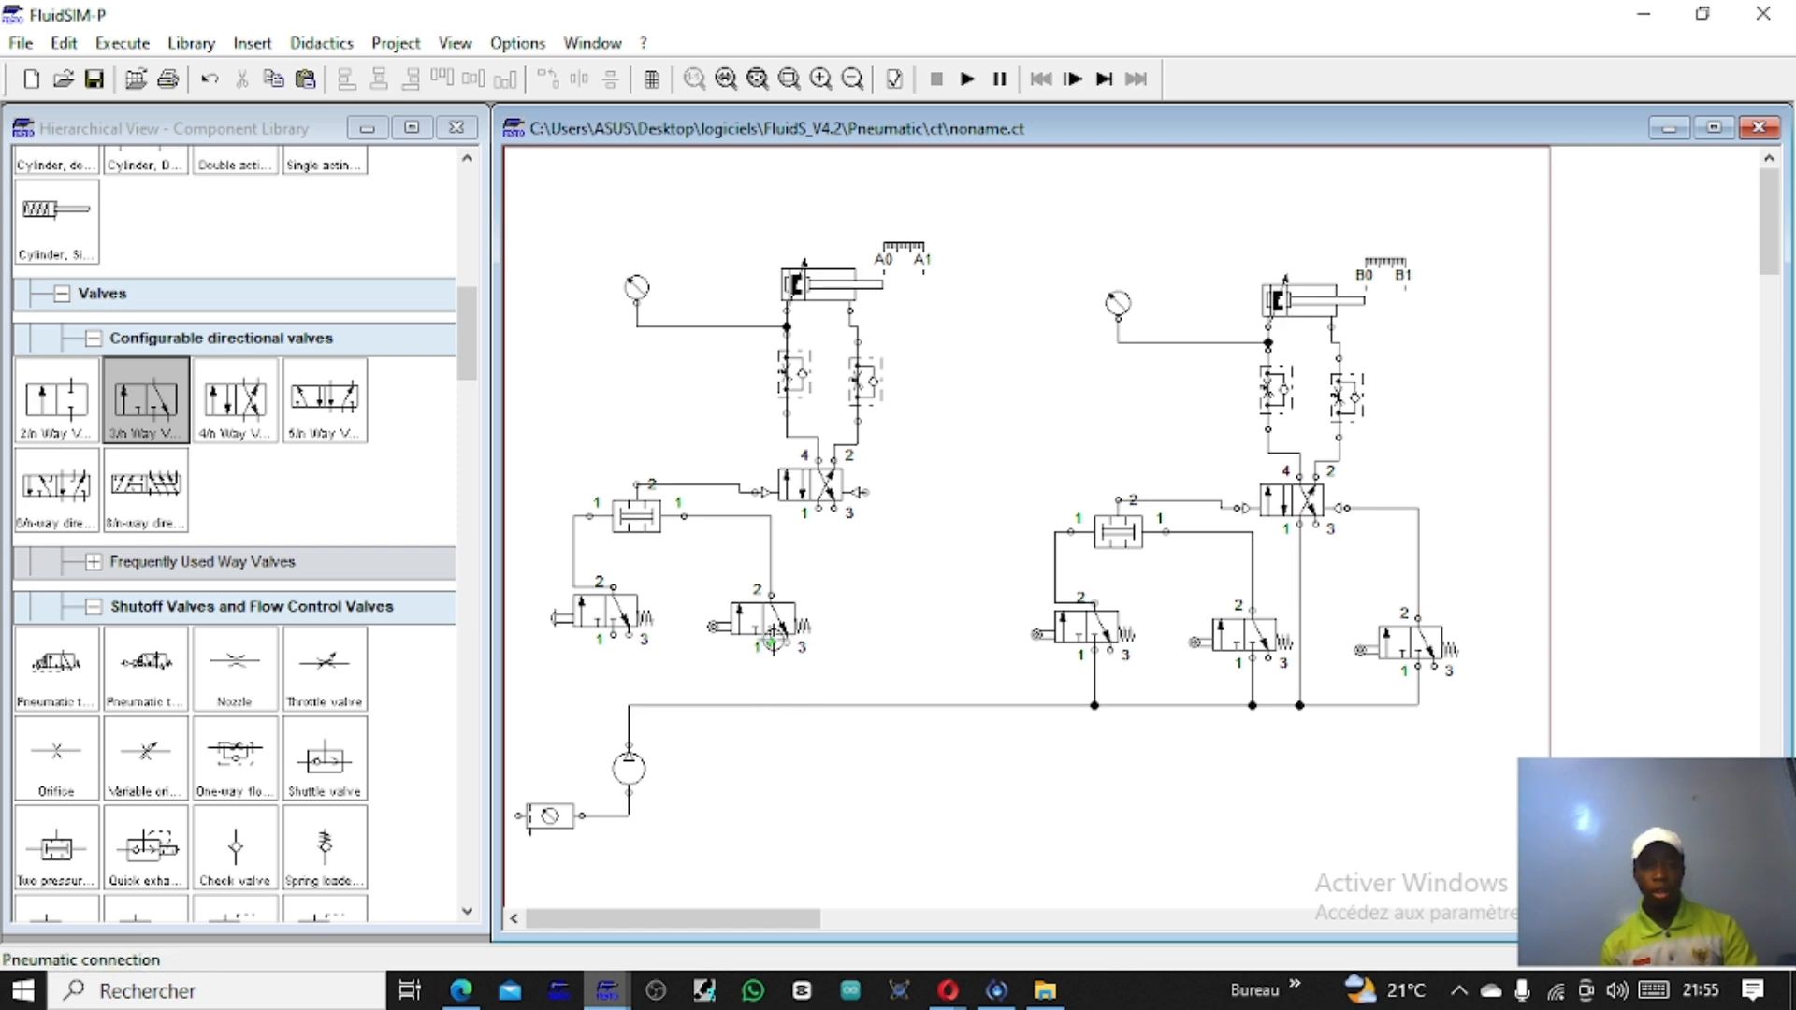
drag(770, 713, 769, 706)
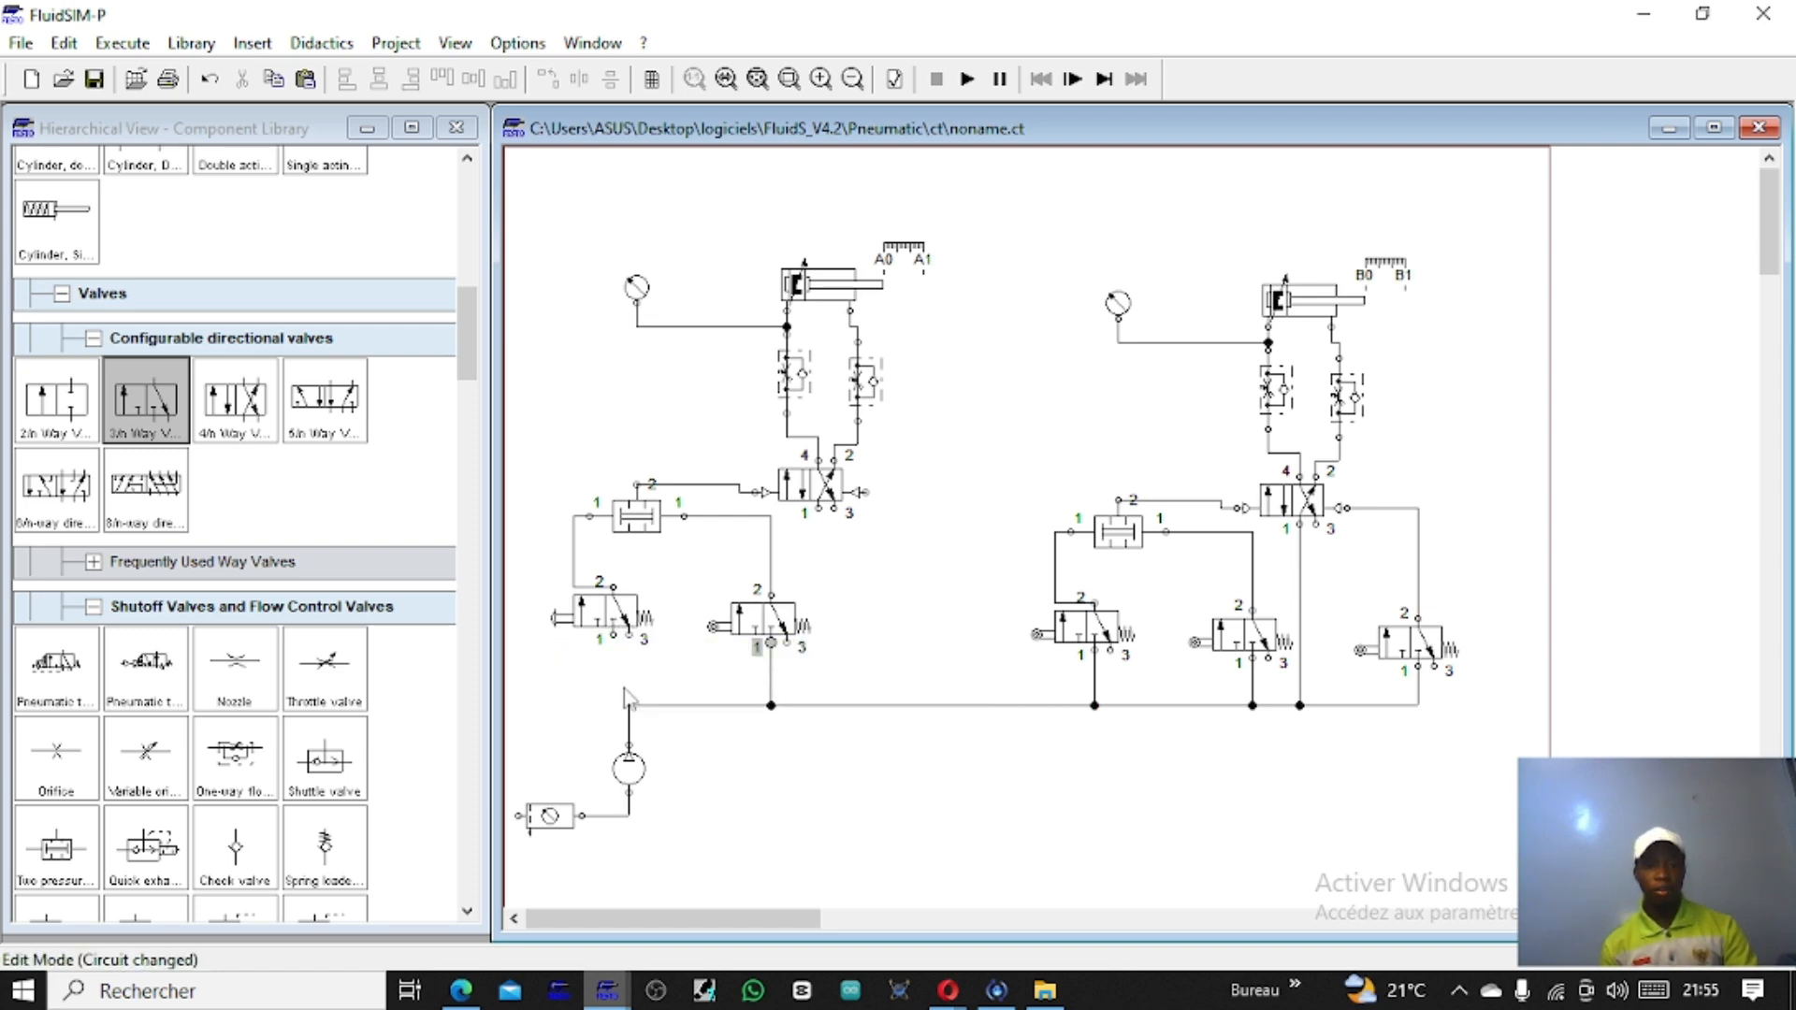
Step: Shift the compressor slightly left and connect port 1 of circuit A's left 3/n way valve and 4/n way valve to the supply line
drag(603, 739, 720, 833)
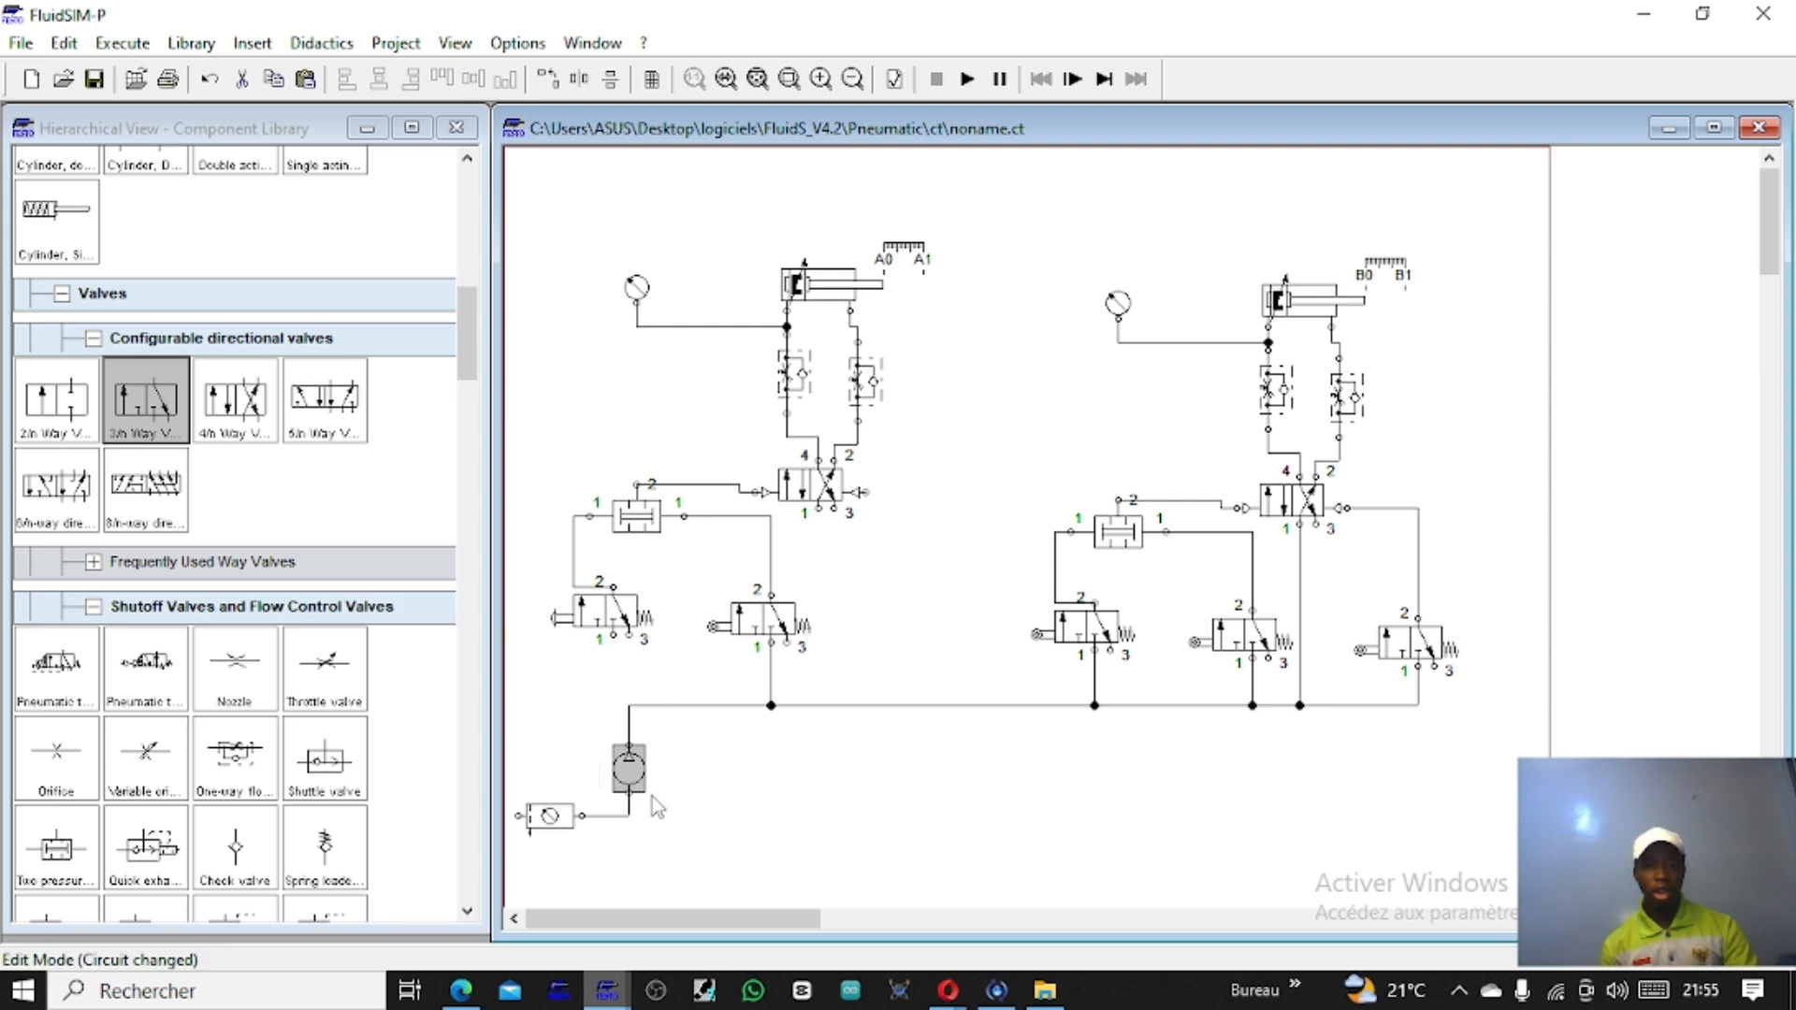
drag(627, 766, 595, 765)
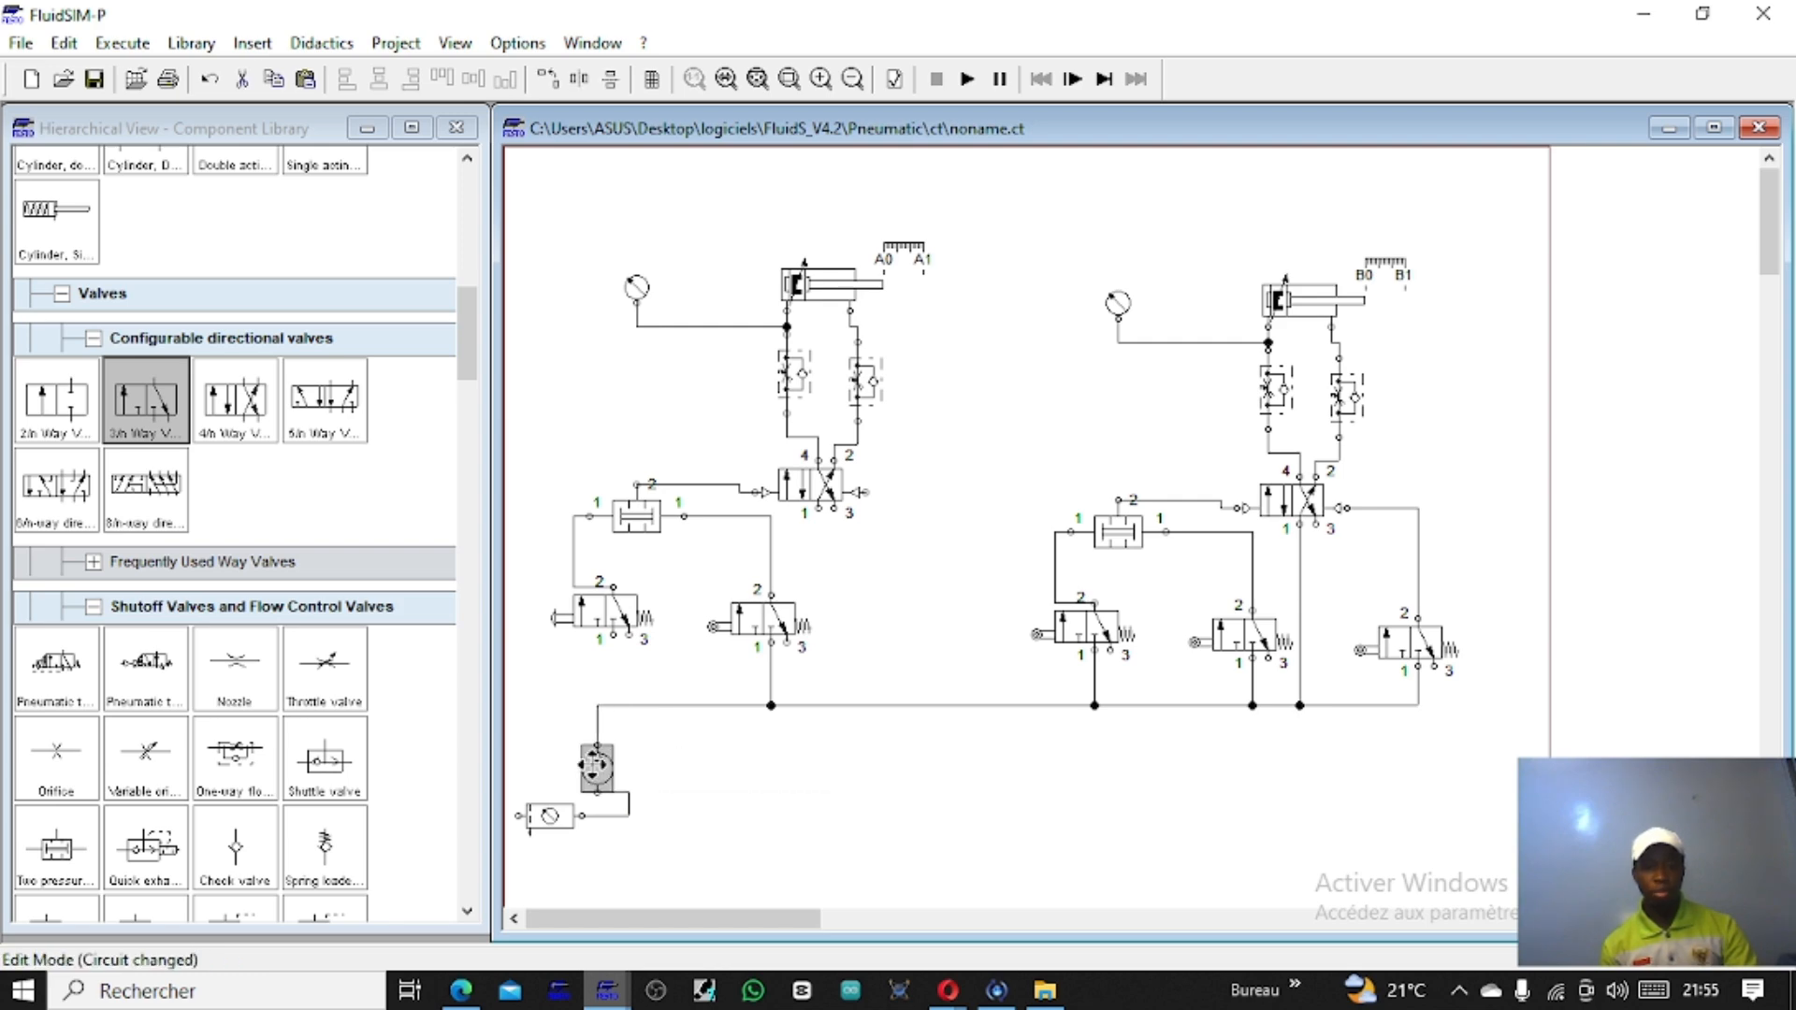
click(622, 638)
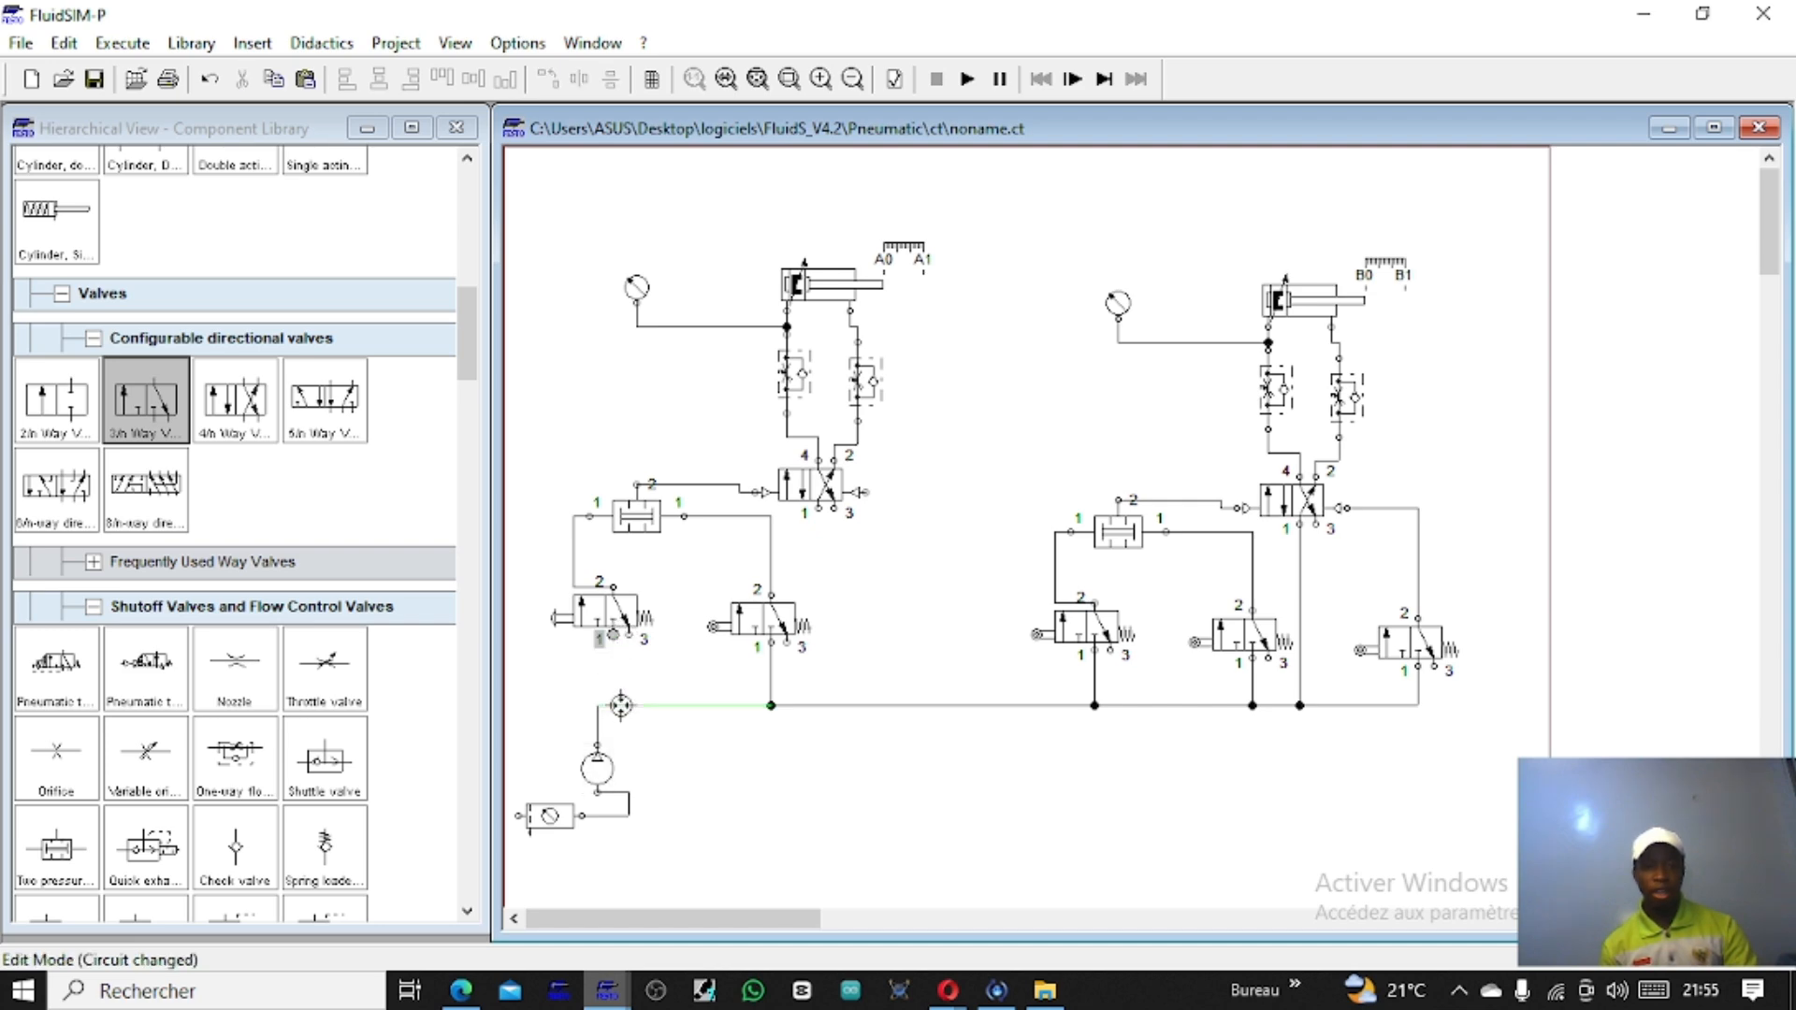
drag(612, 639, 612, 704)
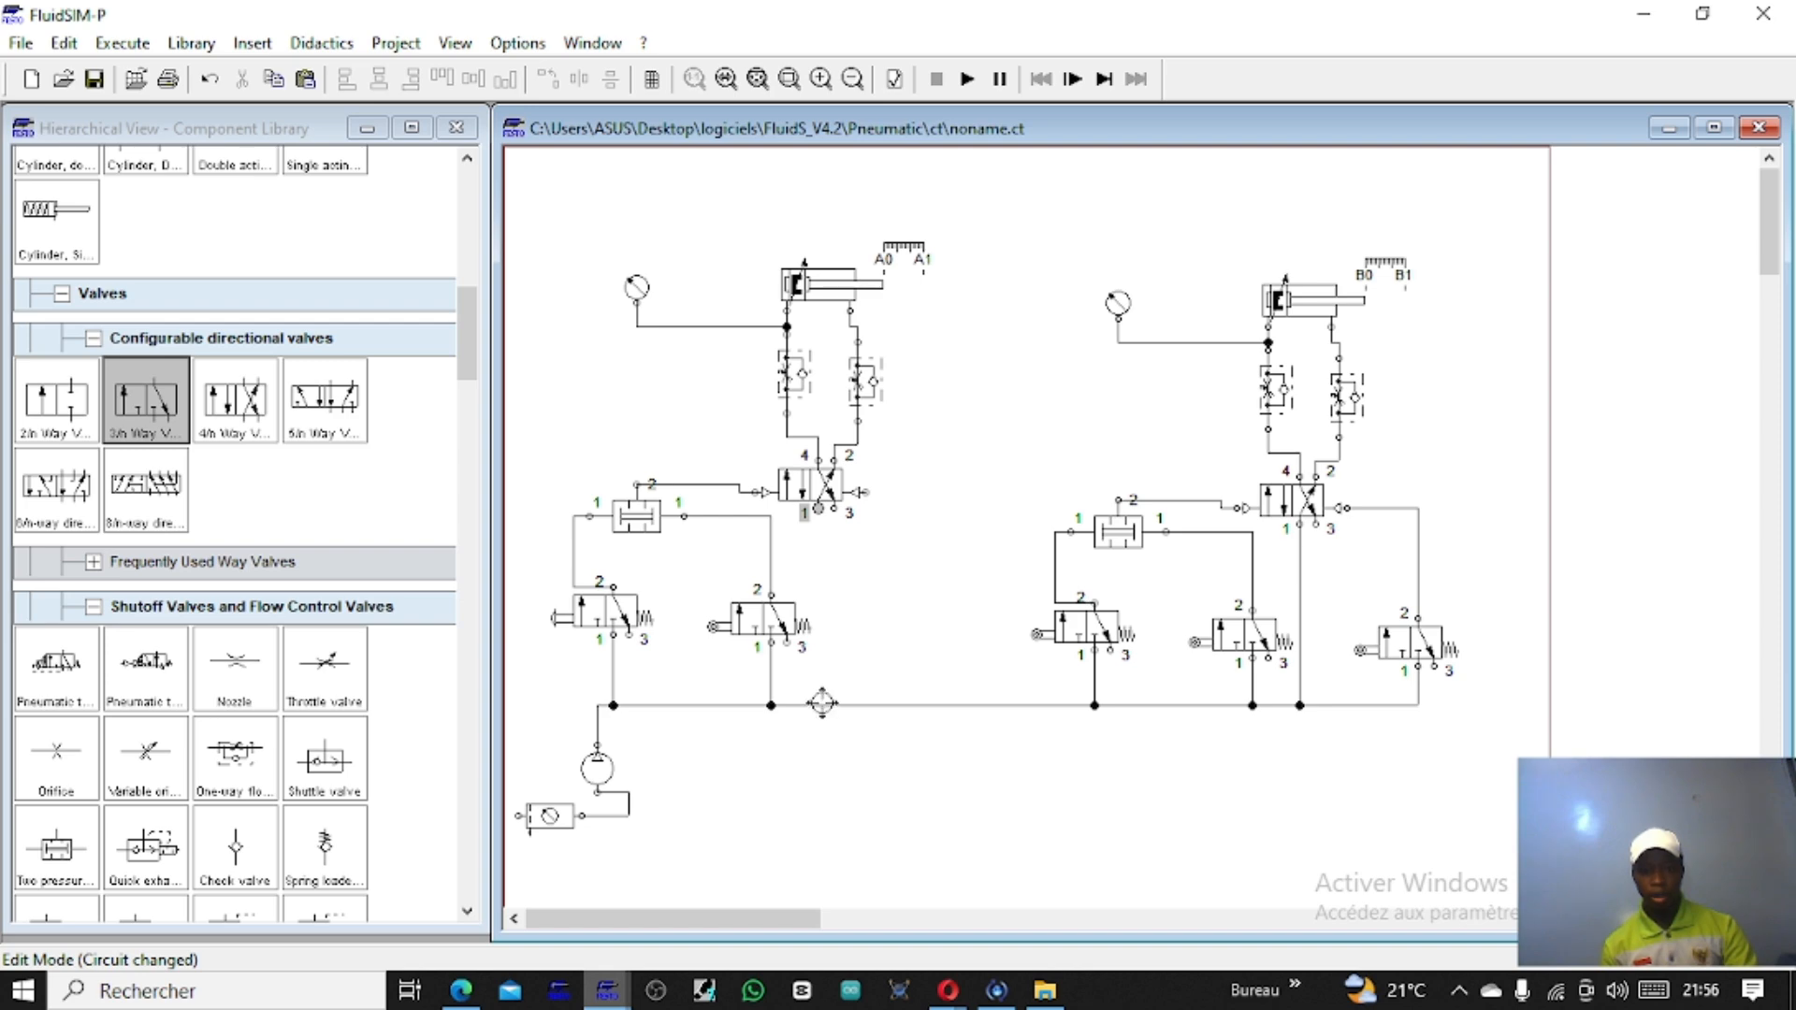
drag(822, 706, 819, 705)
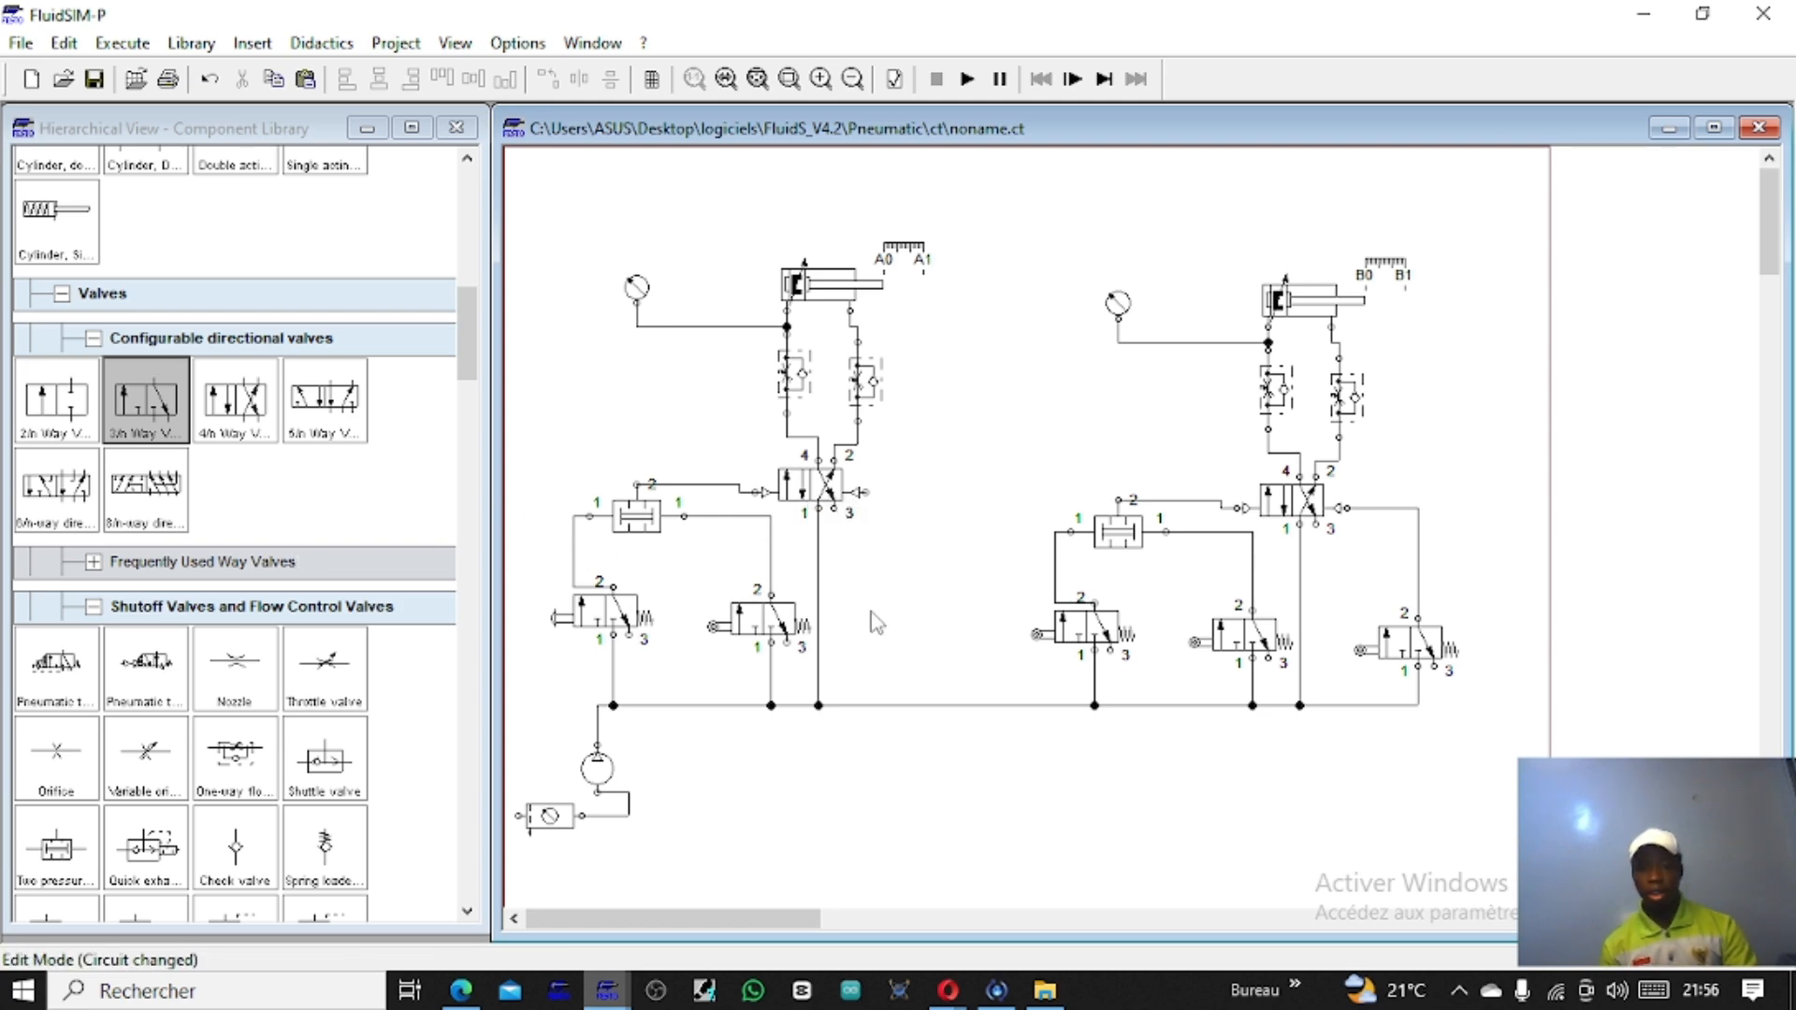
Step: Cut the two pressure valve out of circuit B
right_click(952, 625)
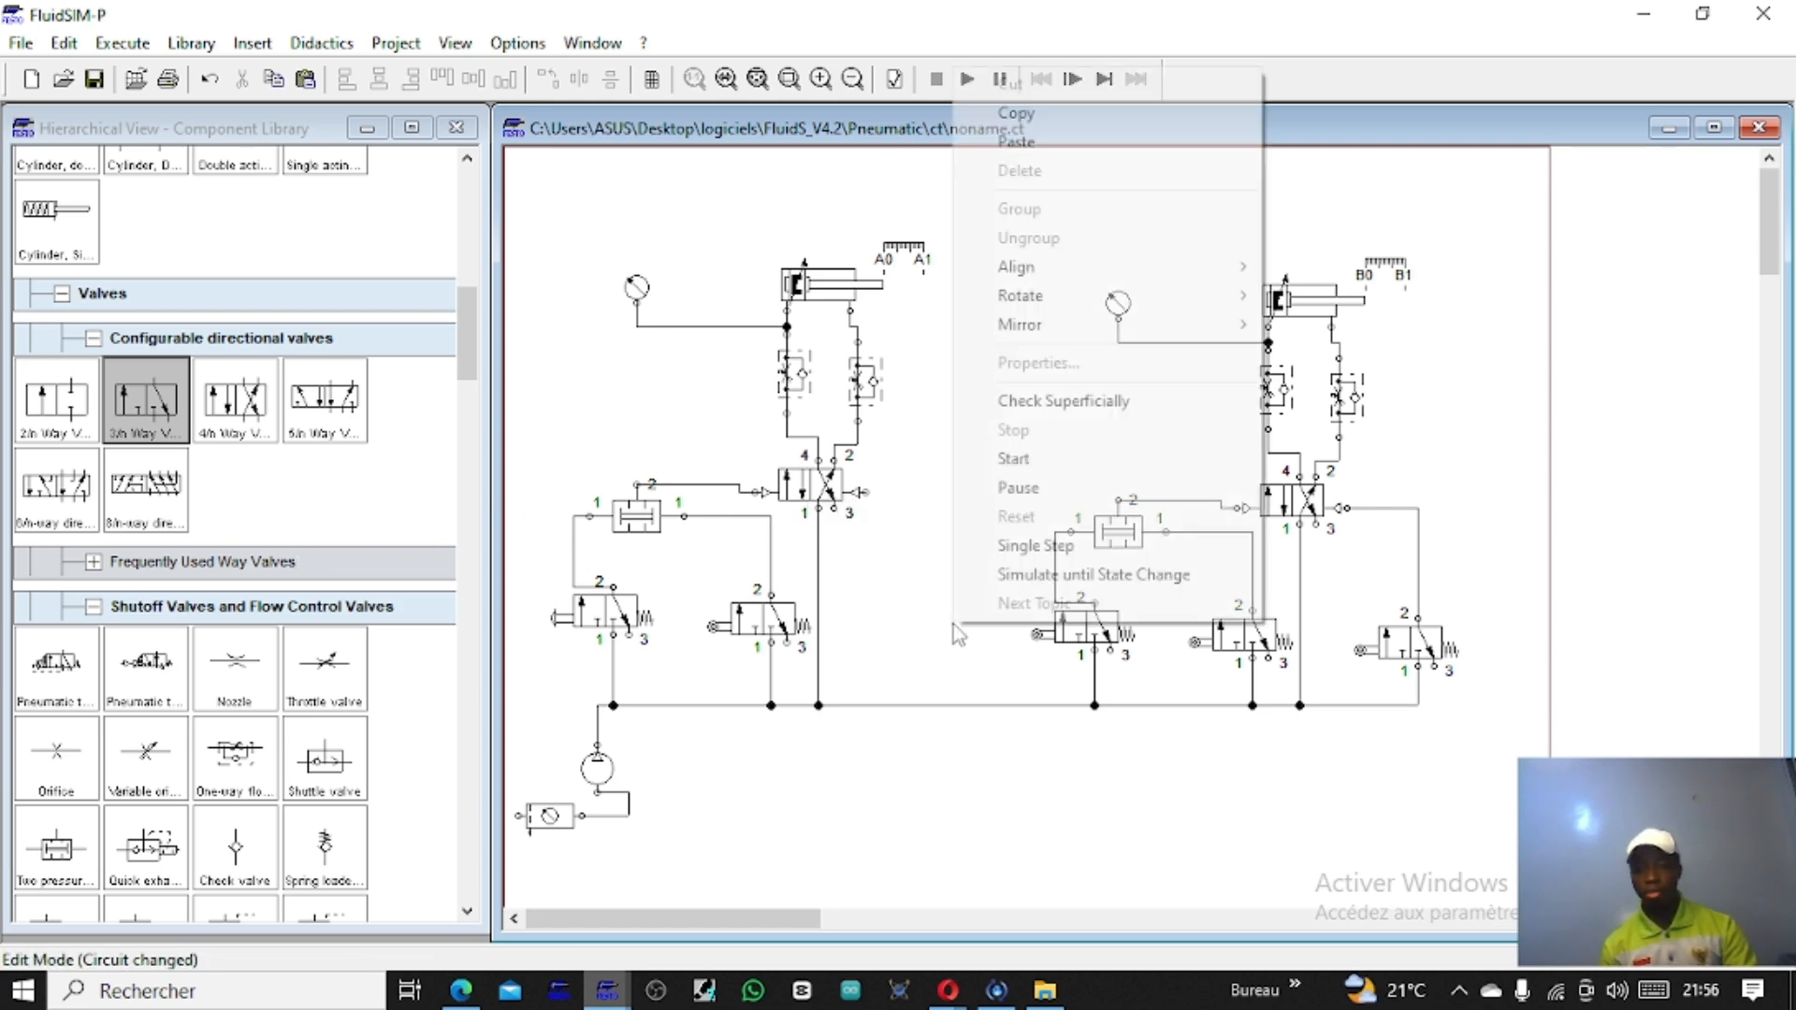
click(933, 645)
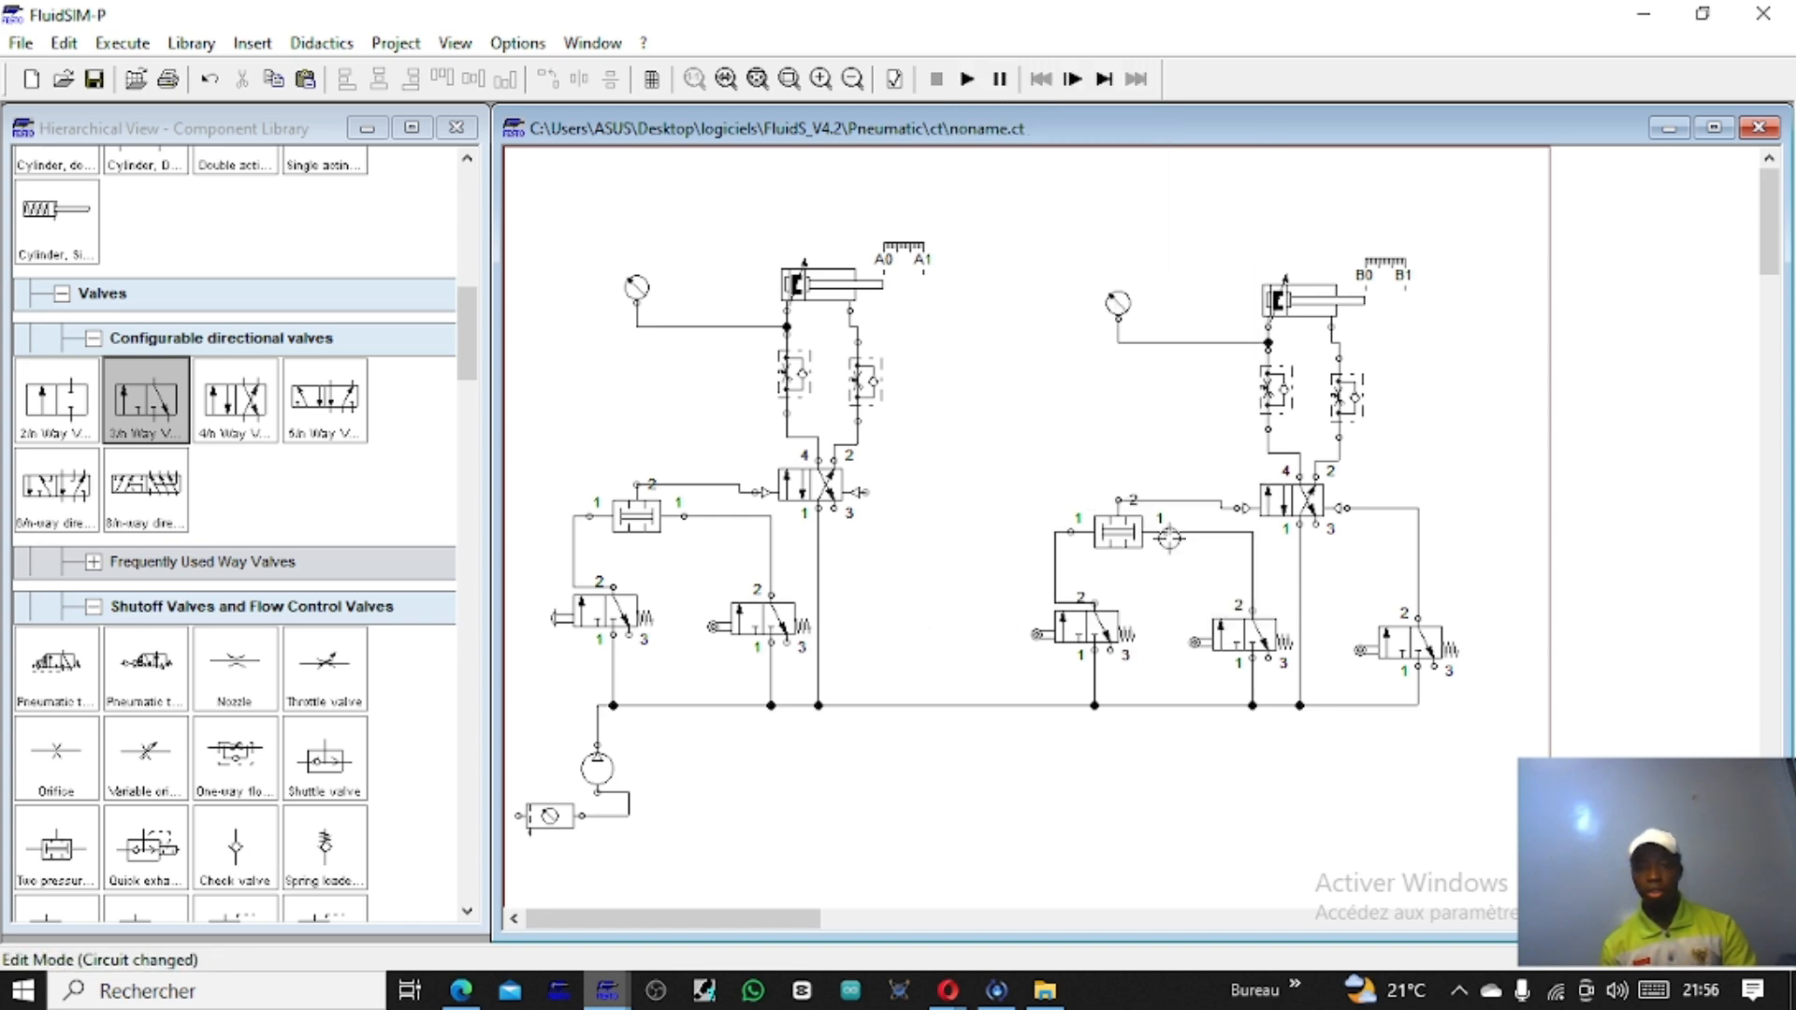
click(1111, 542)
right_click(1106, 535)
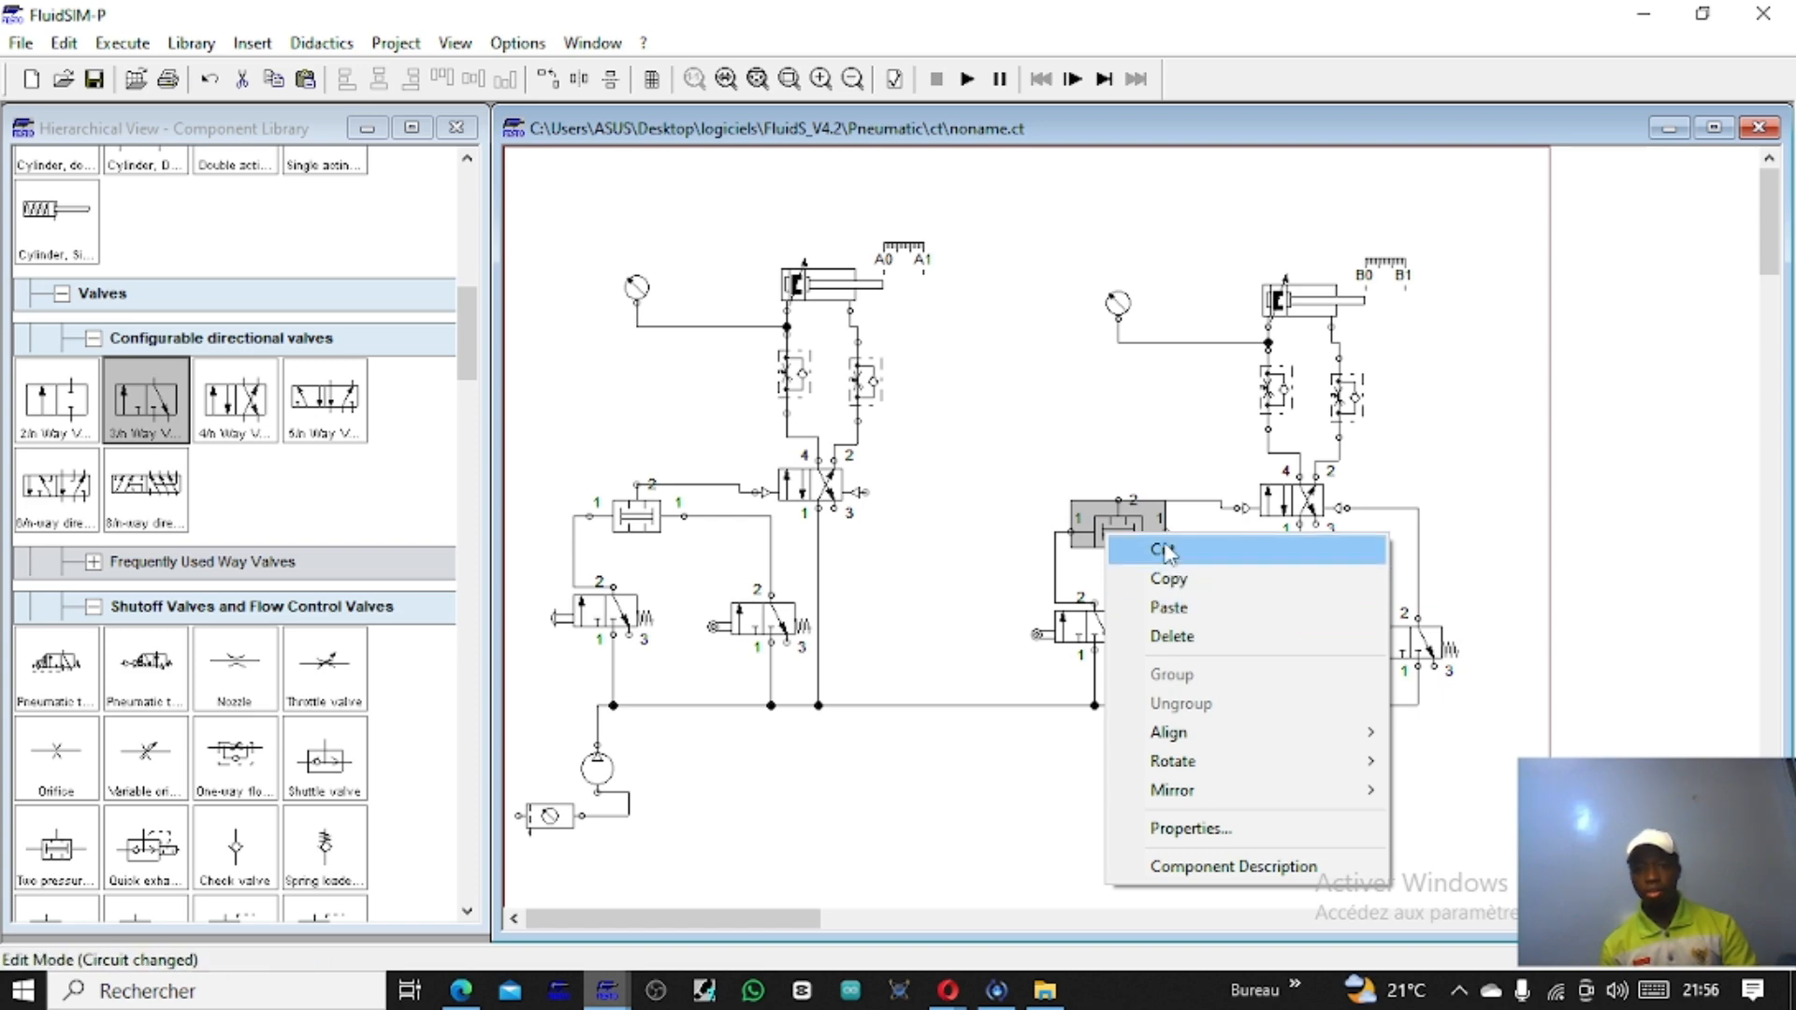
click(1163, 549)
Step: Connect the right pilot port of A's 4/n valve and the left pilot port of B's to port 2 of circuit B's left and middle 3/n valves
mouse_move(1209, 633)
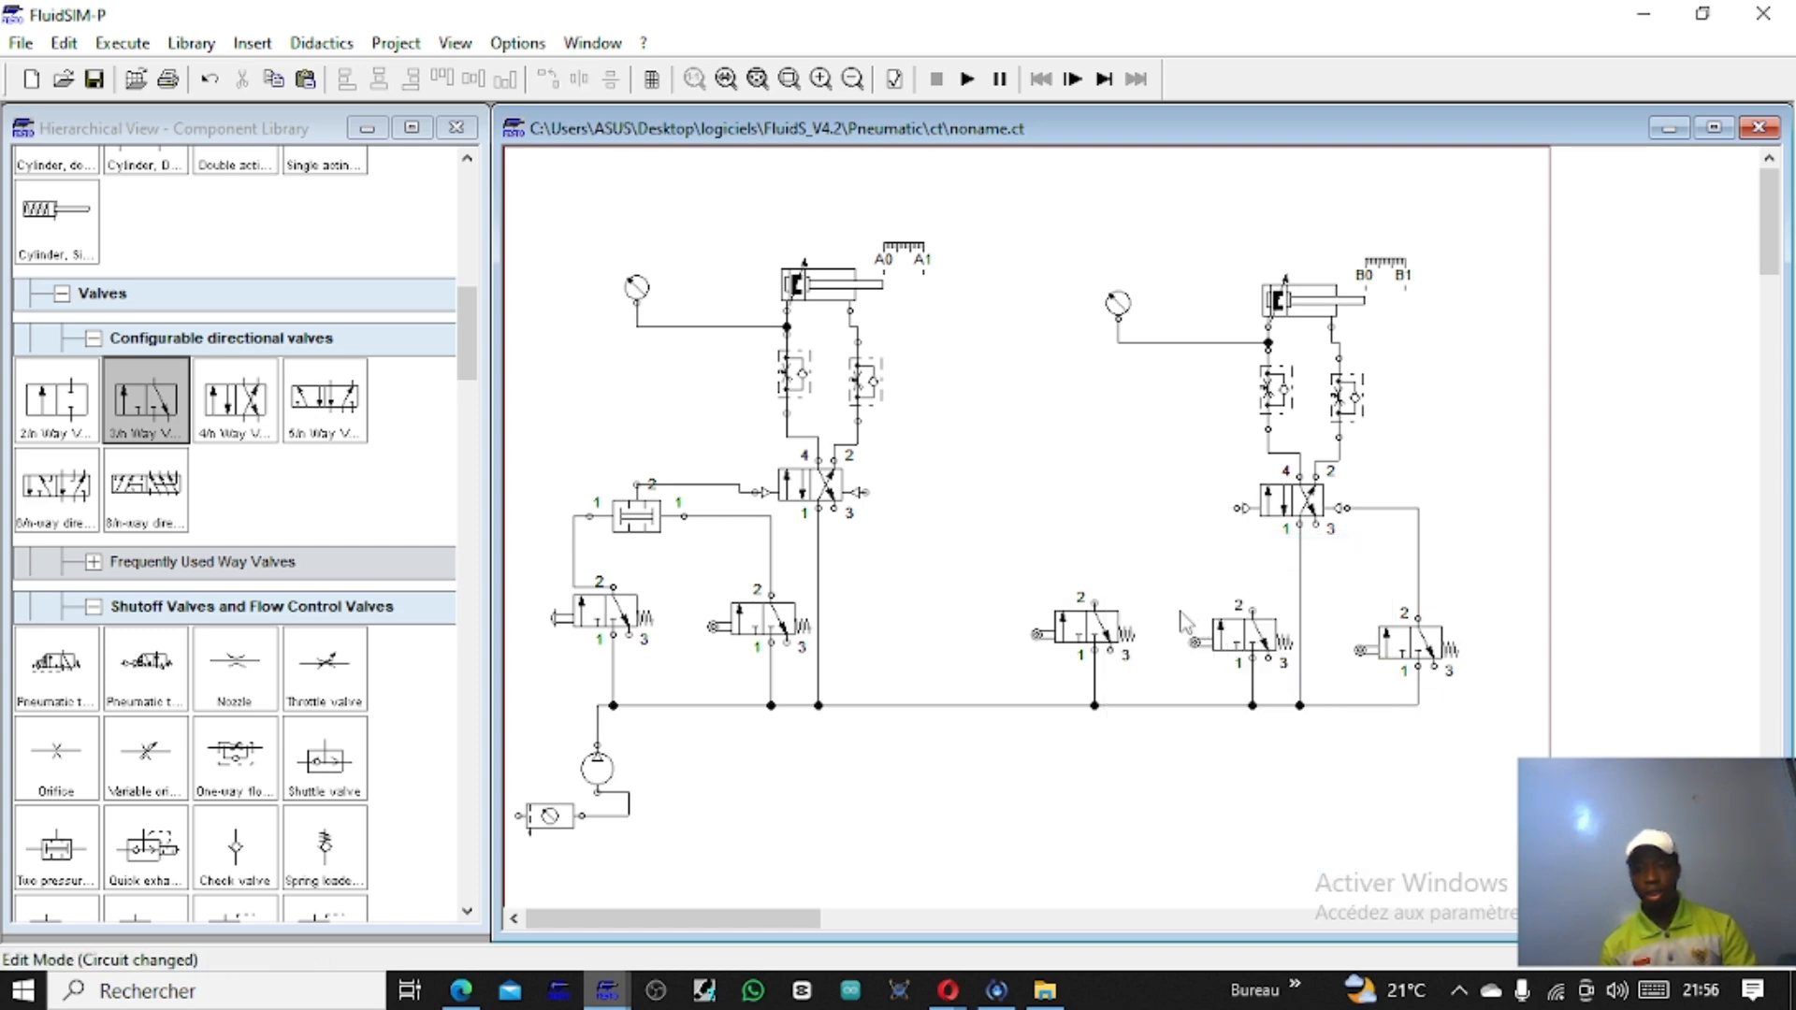
drag(863, 491, 1092, 600)
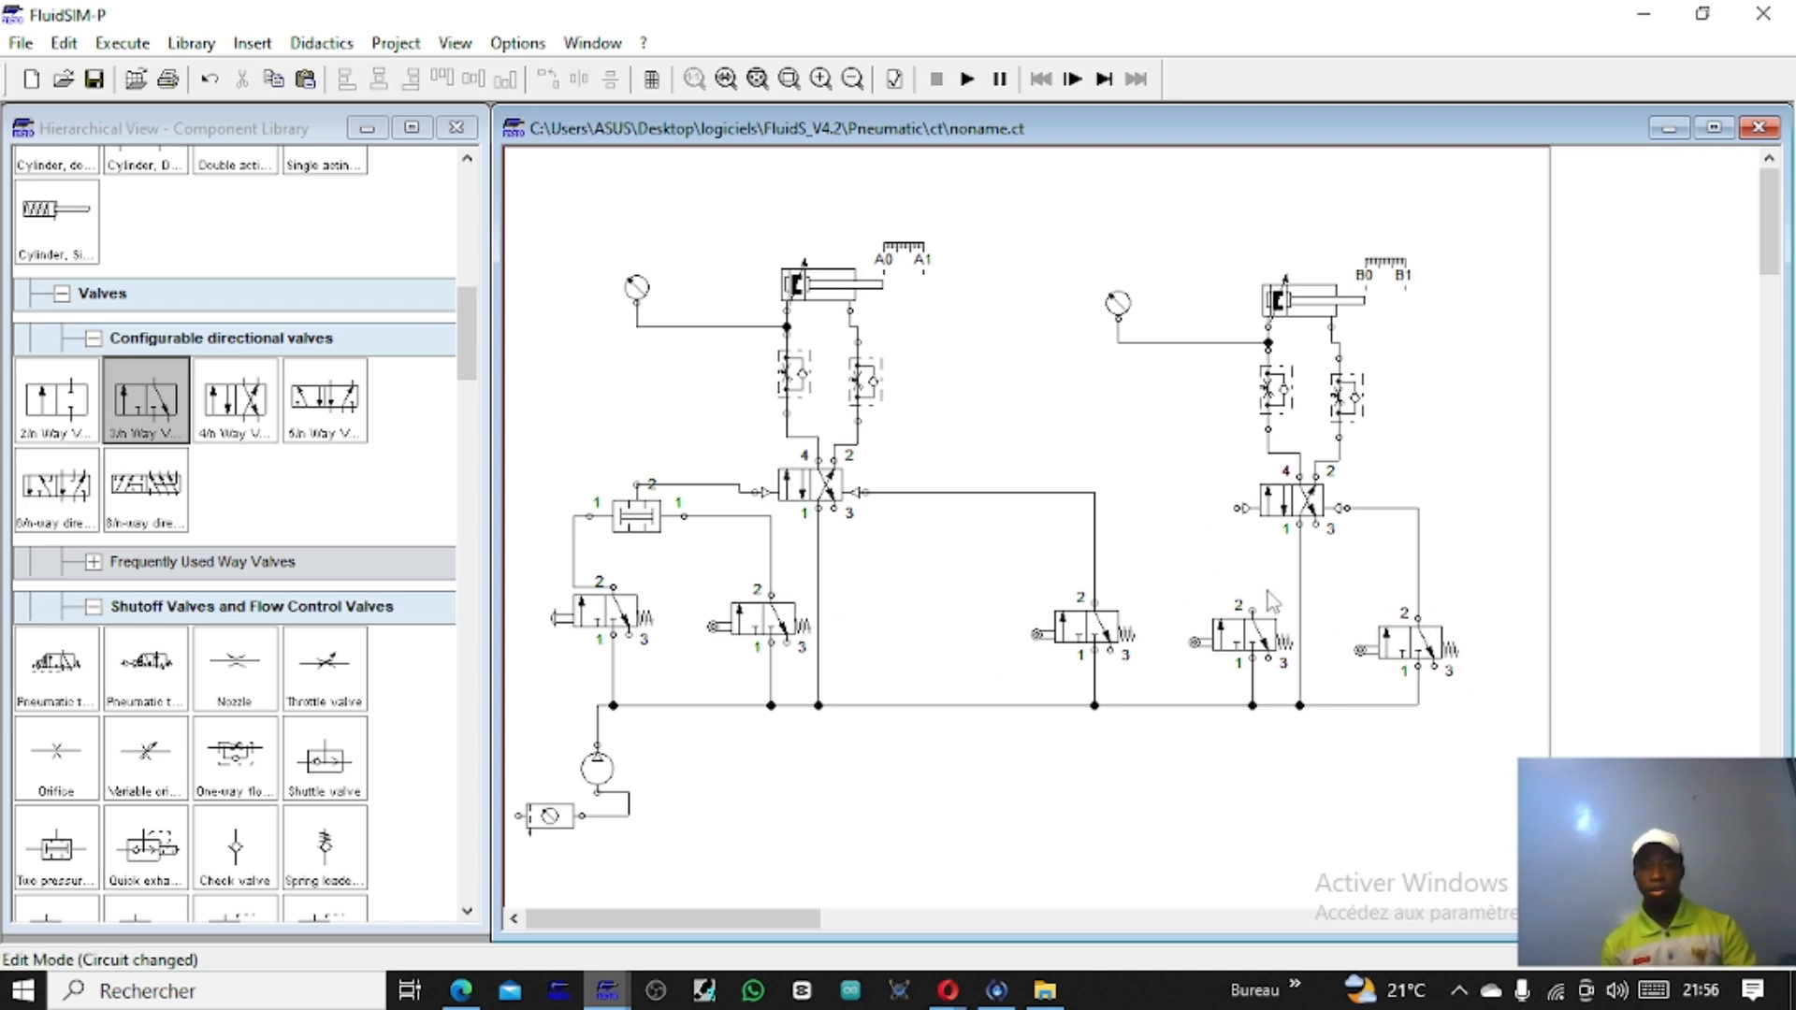
drag(1252, 611, 1240, 508)
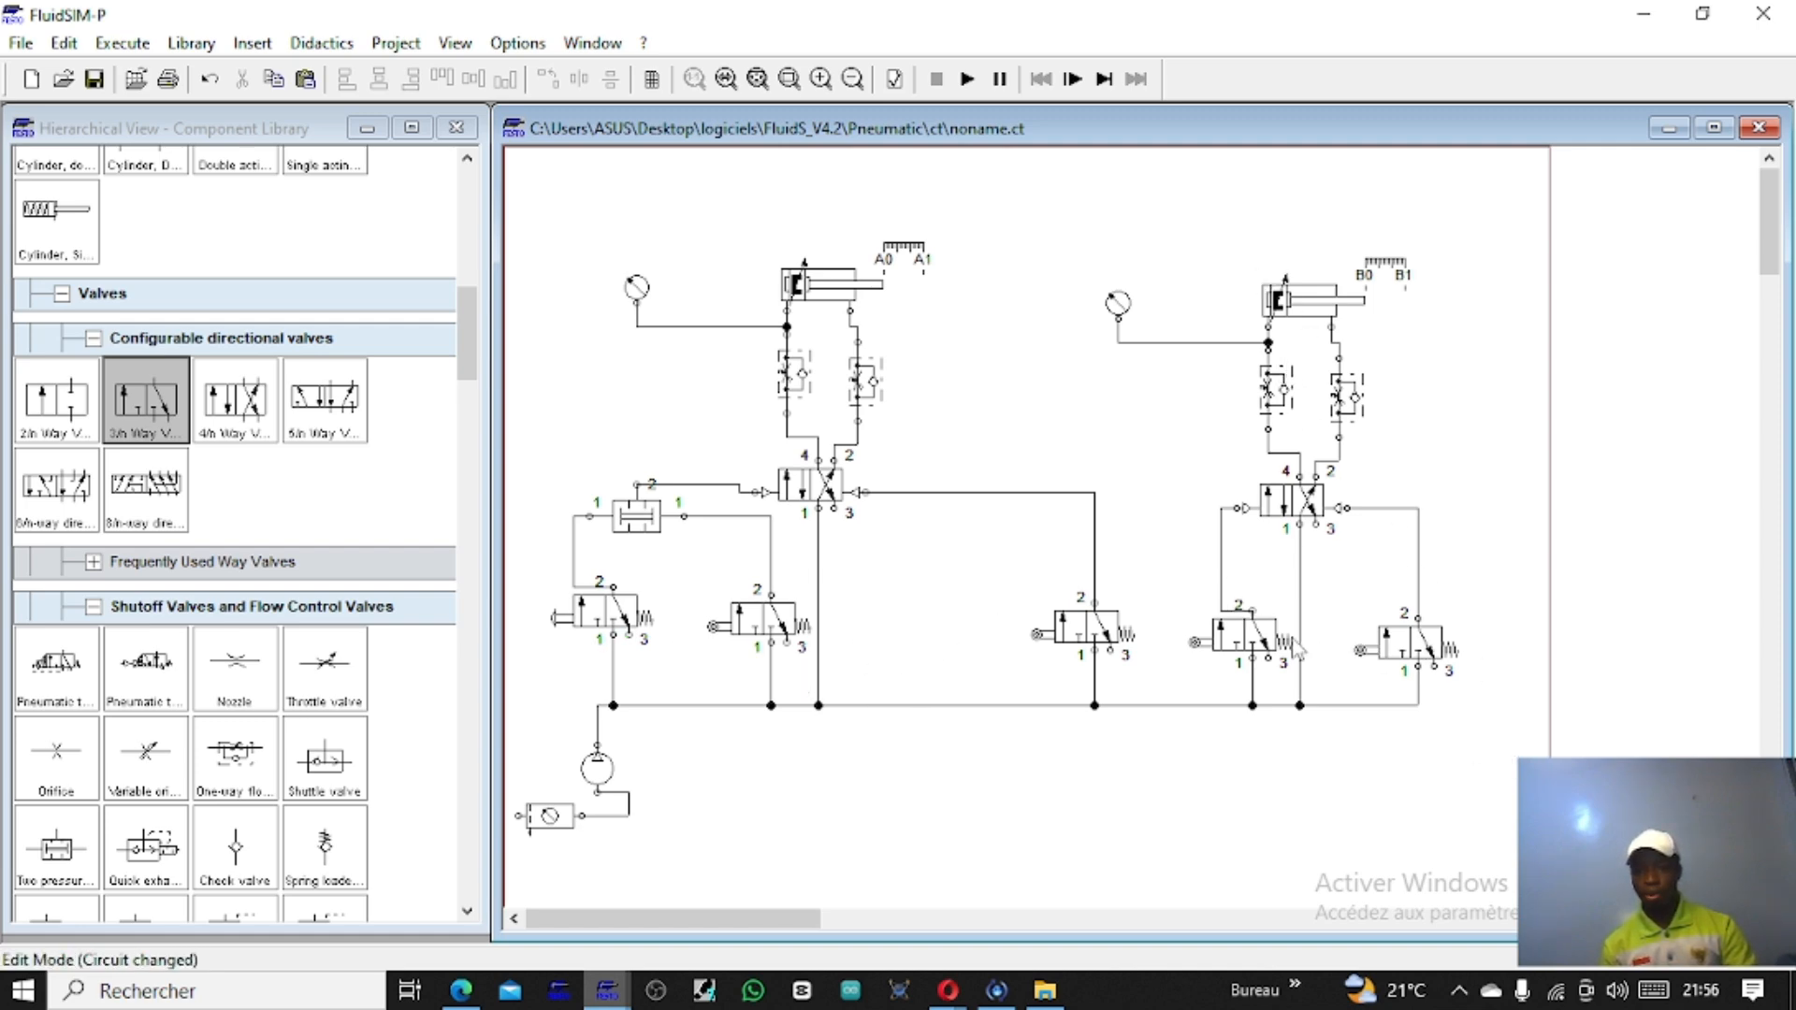
Step: Run a trial simulation of the unlabelled circuit, accepting the open connections, and stop it
double_click(837, 512)
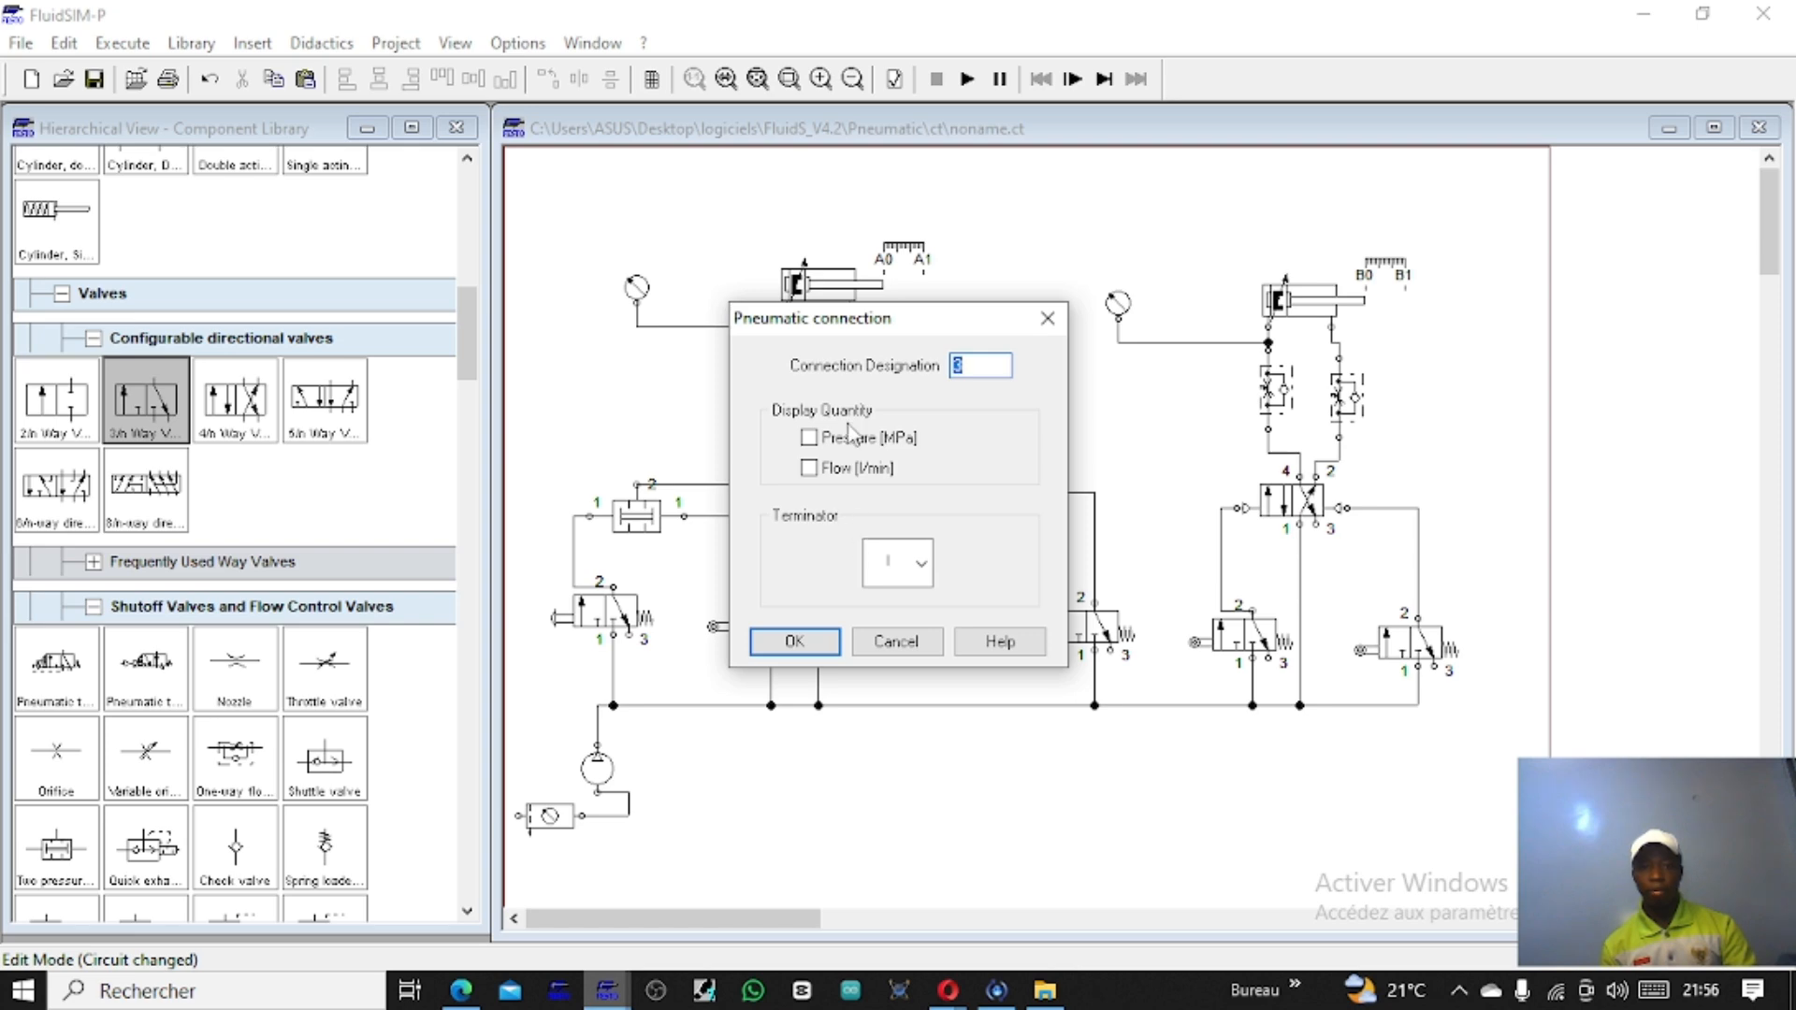
click(1047, 318)
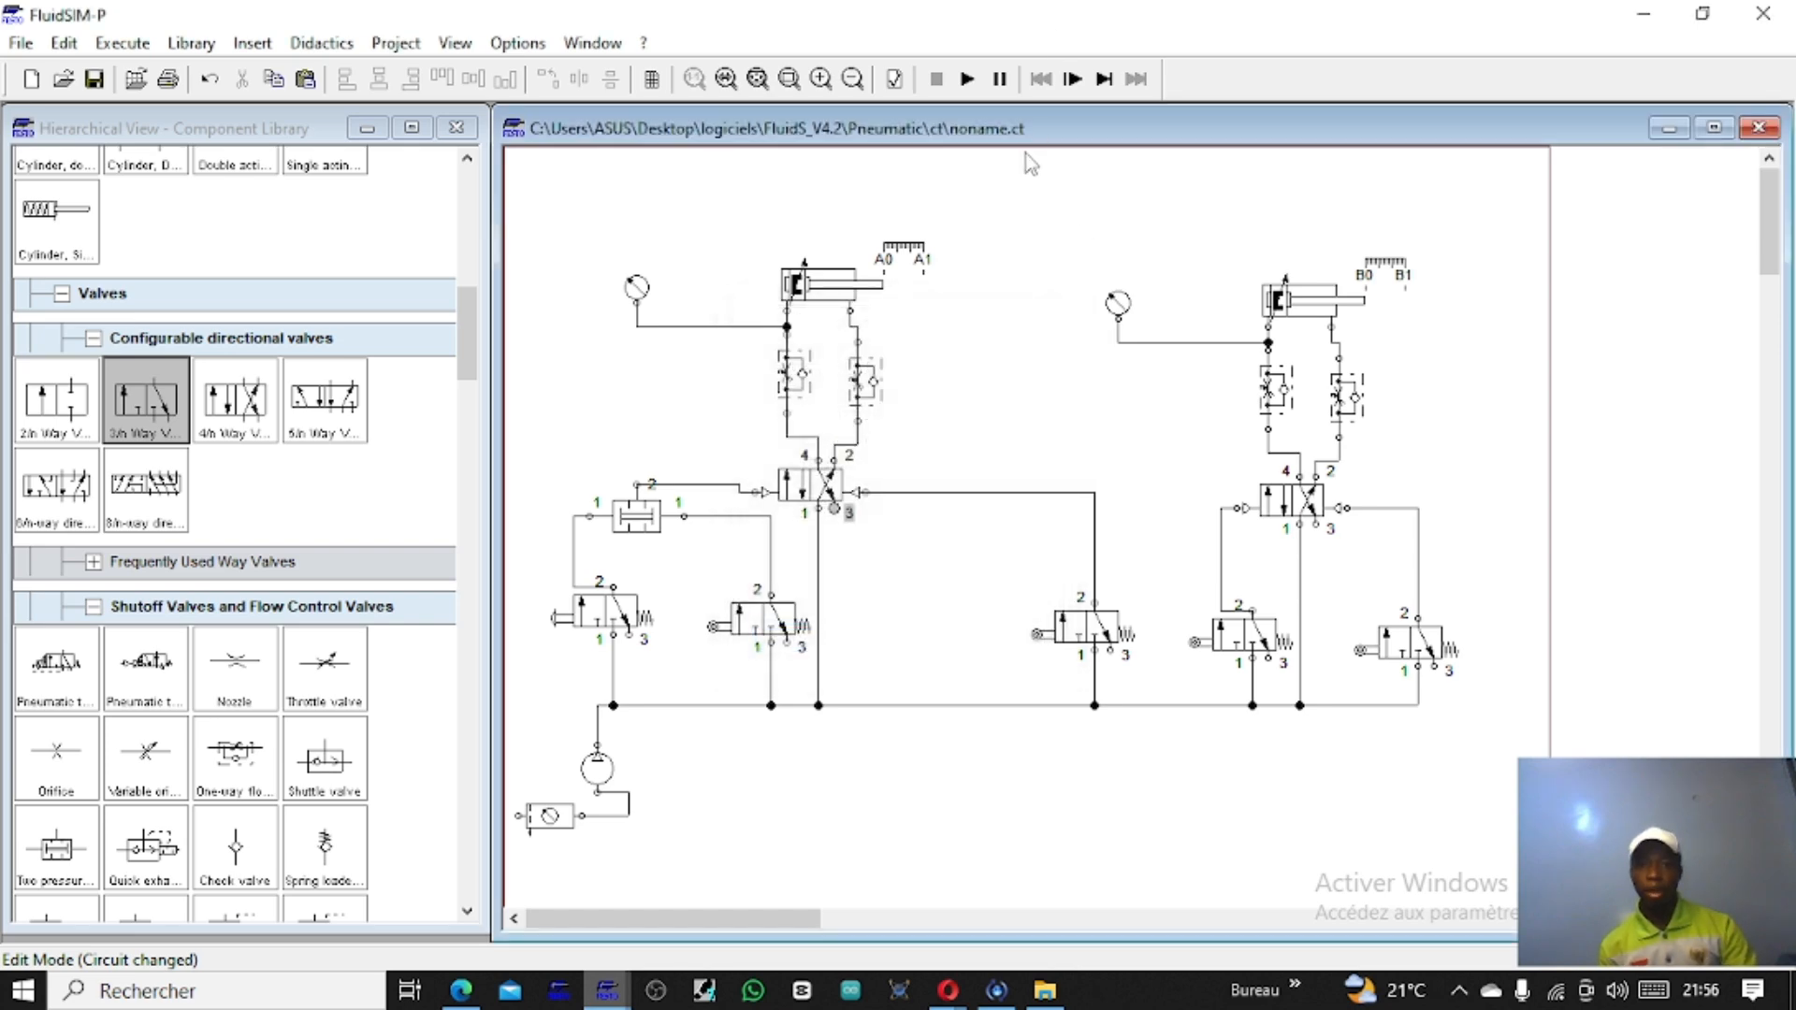
click(968, 74)
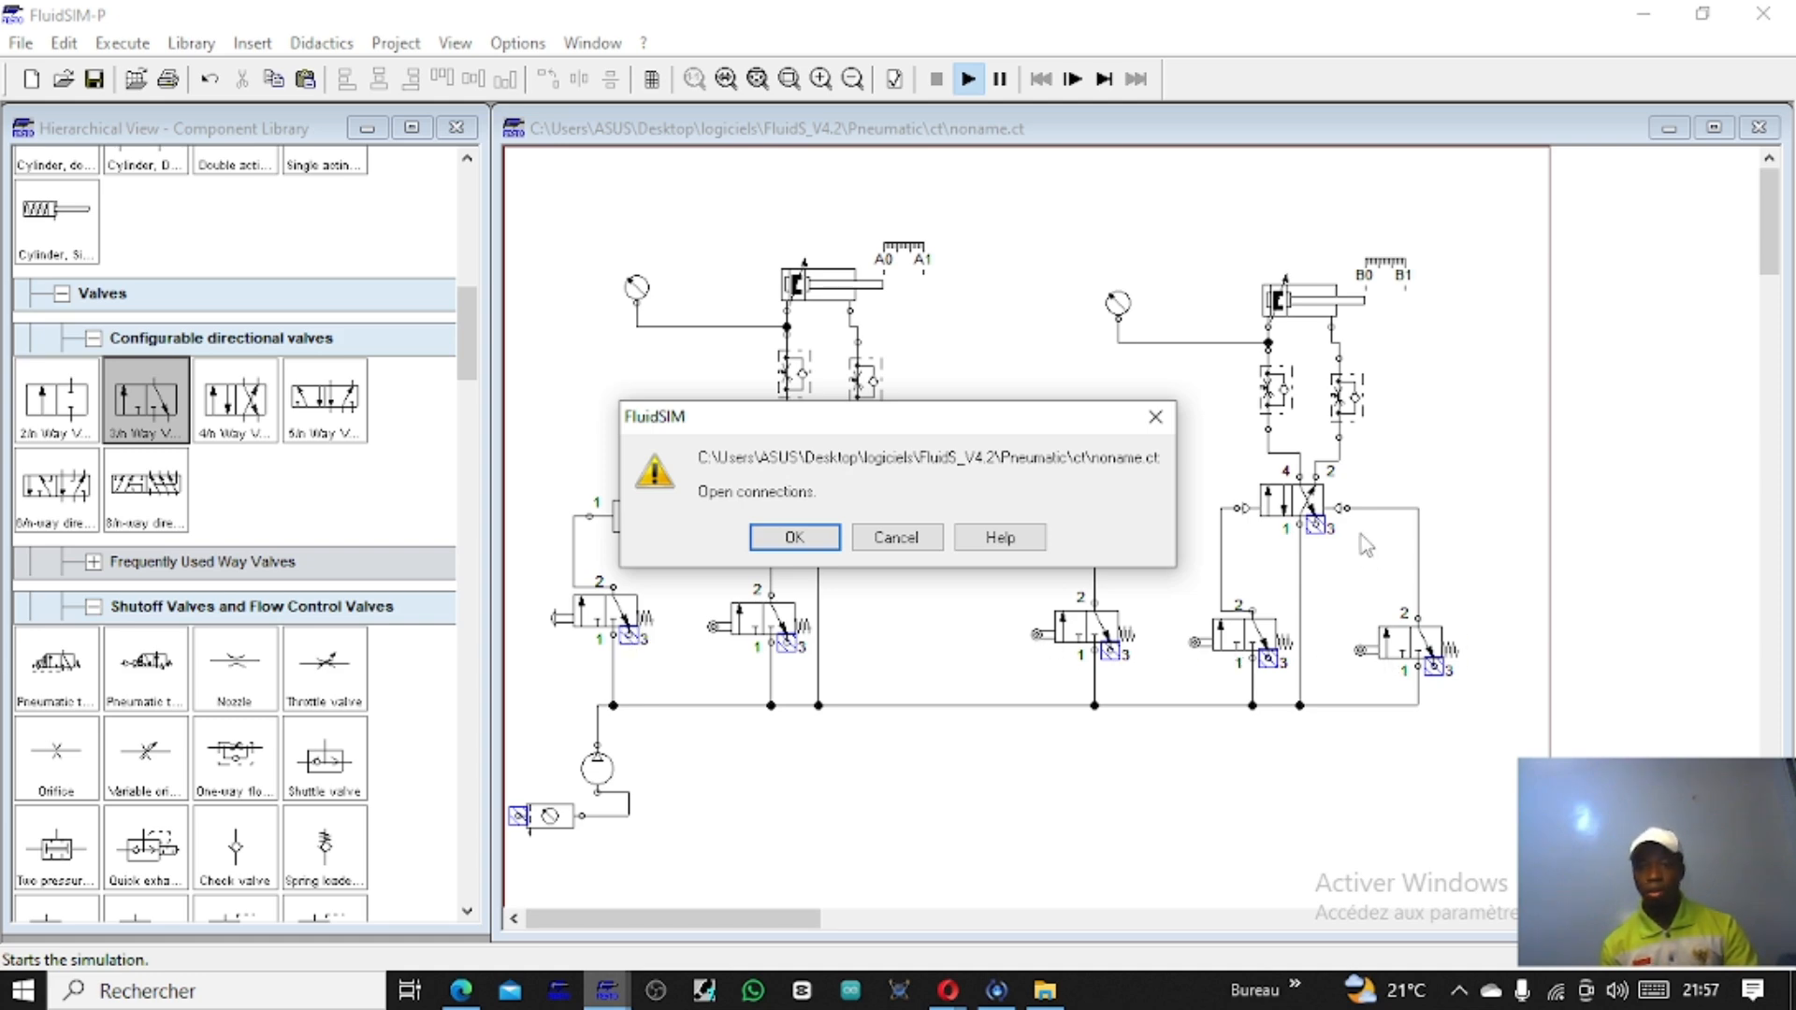
click(794, 537)
click(794, 536)
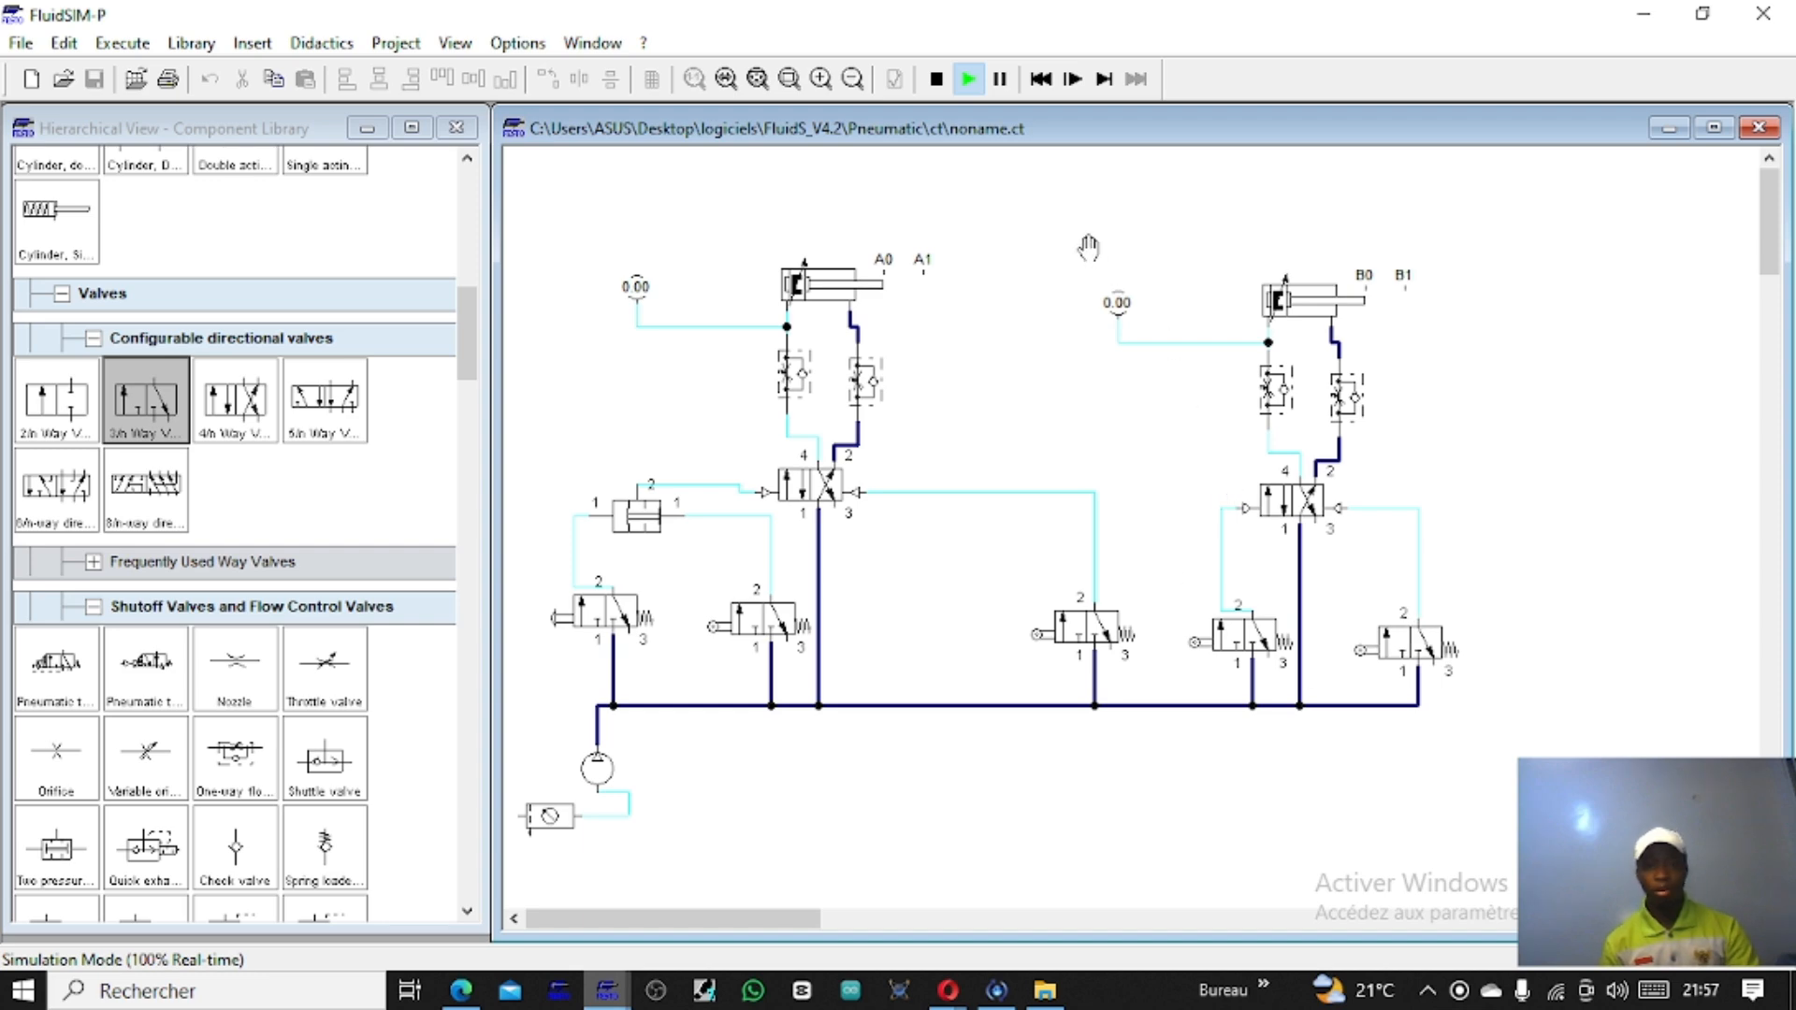
click(935, 78)
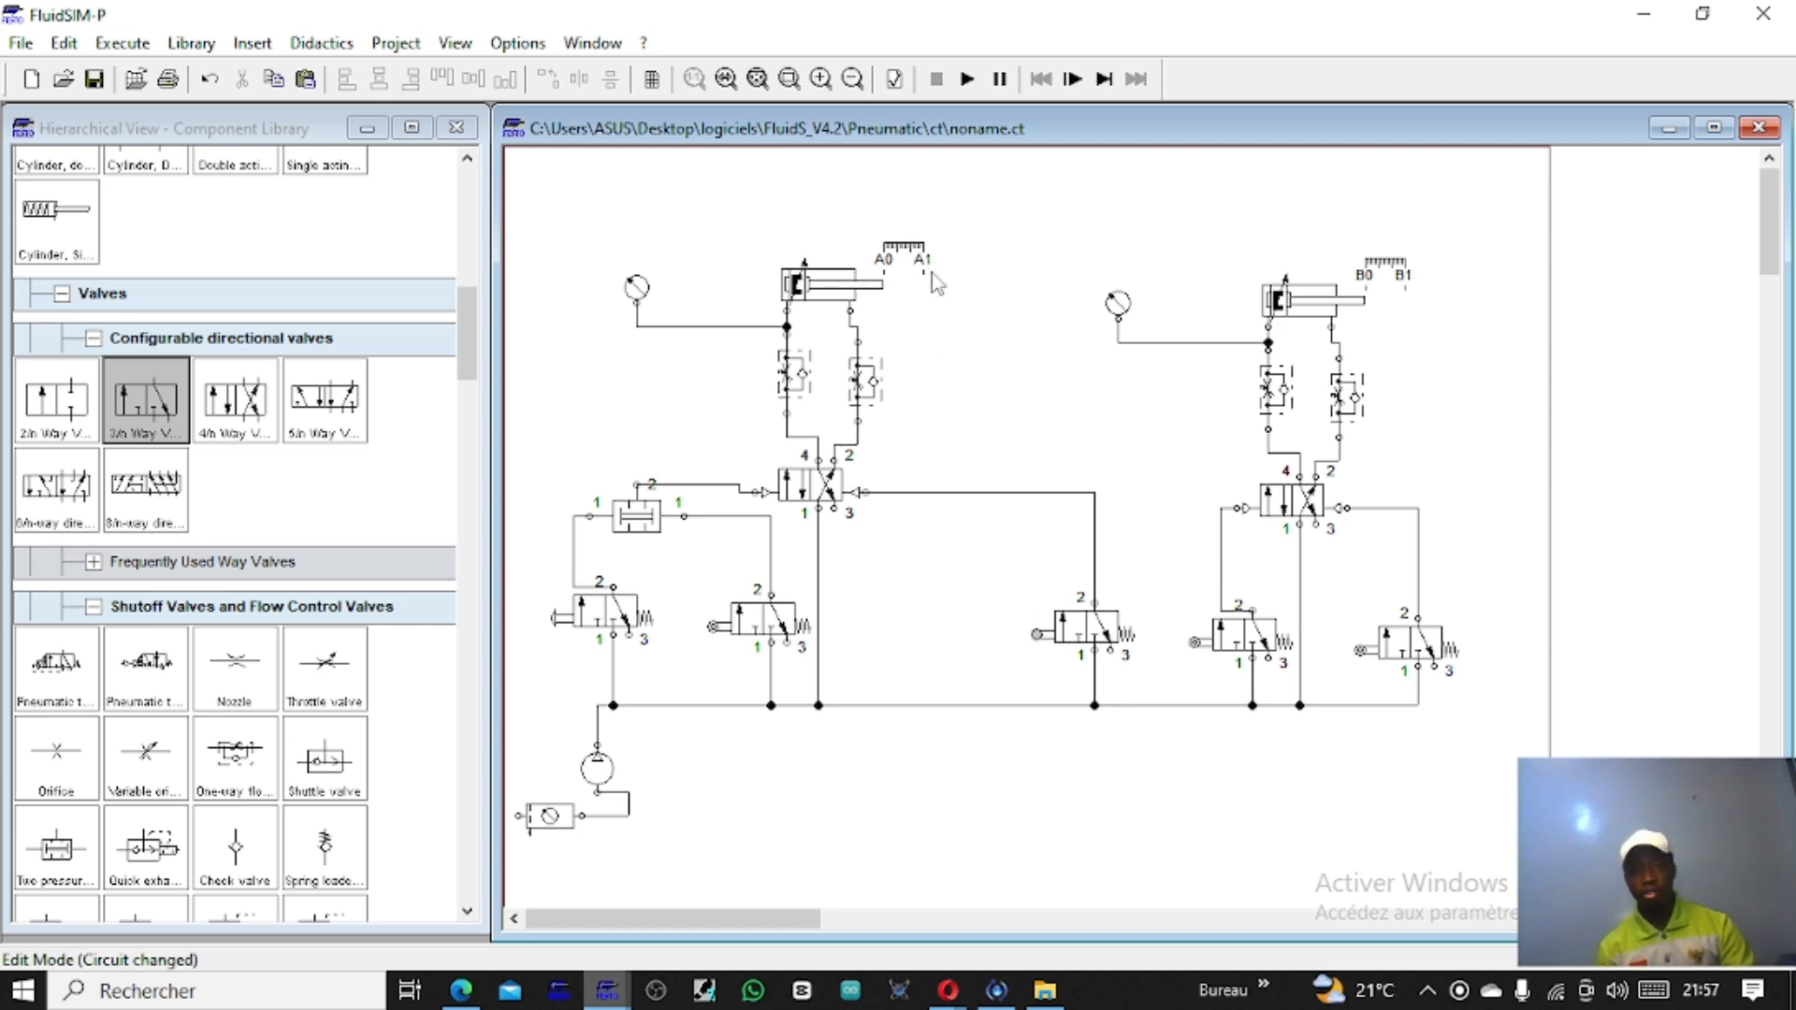
Step: Label the roller actuators of circuit B's middle and left 3/n way valves A1 and B1 respectively
double_click(1194, 642)
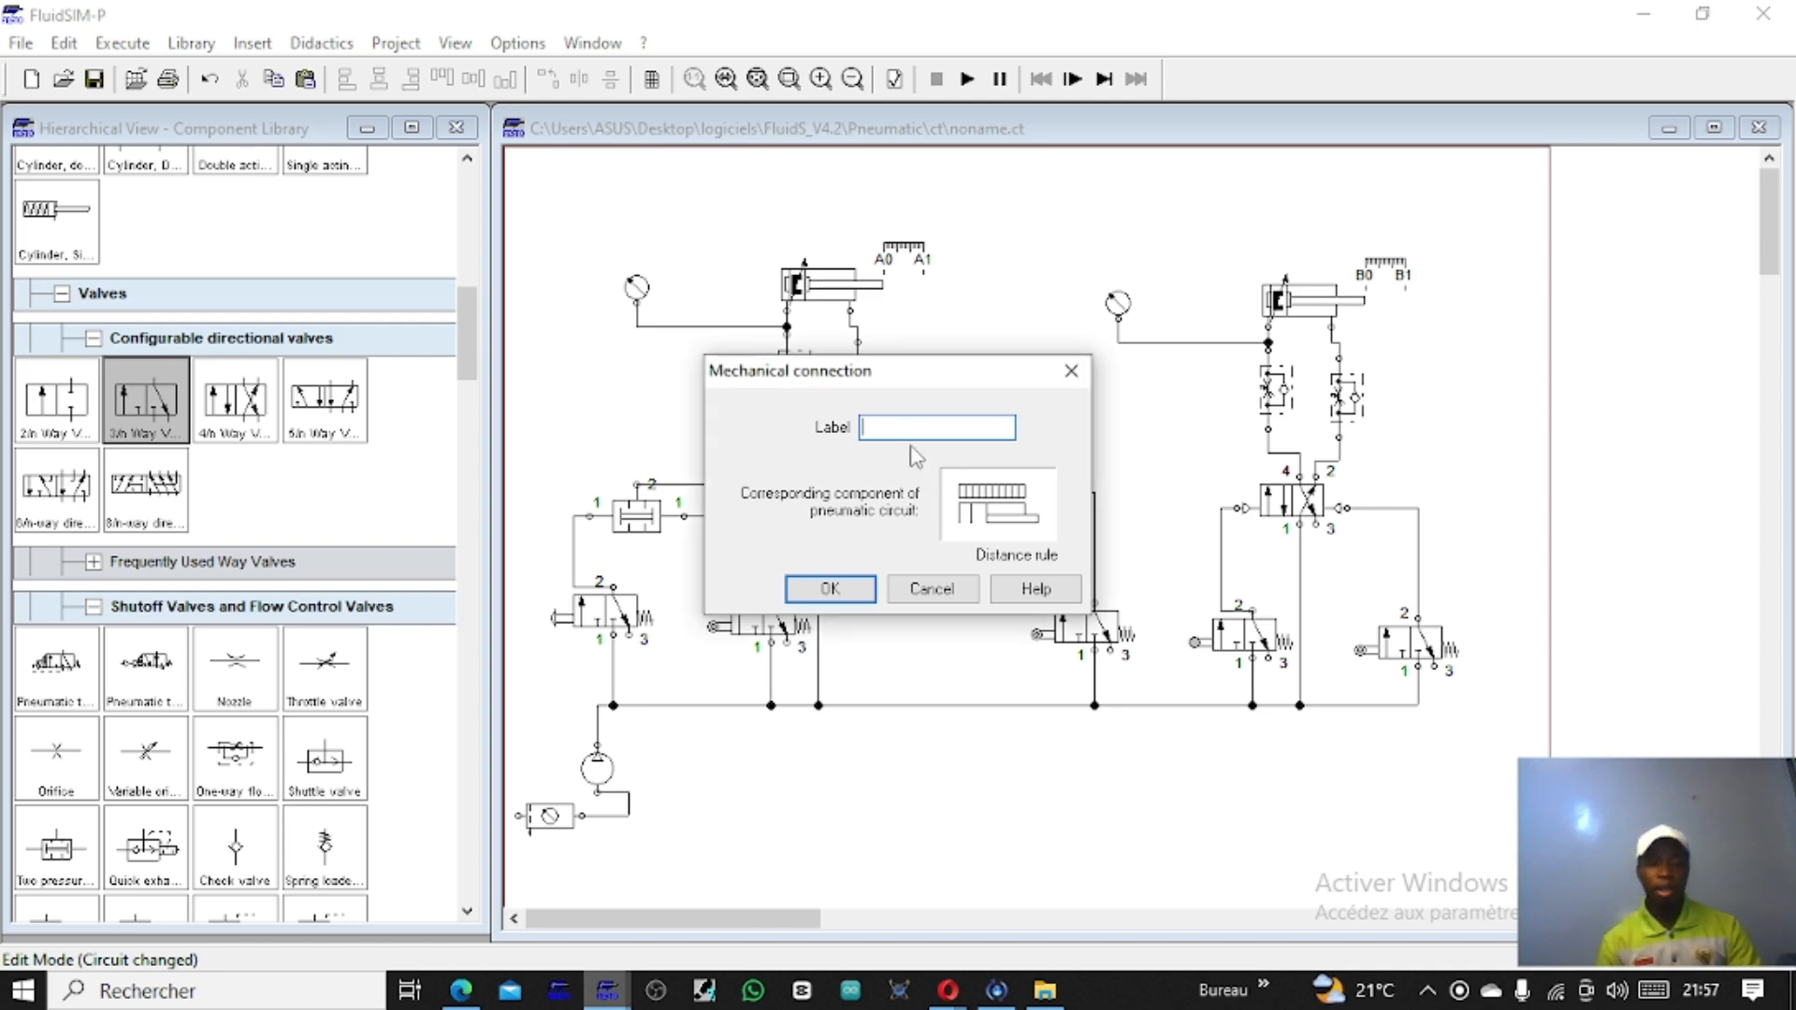
text(A1)
key(Return)
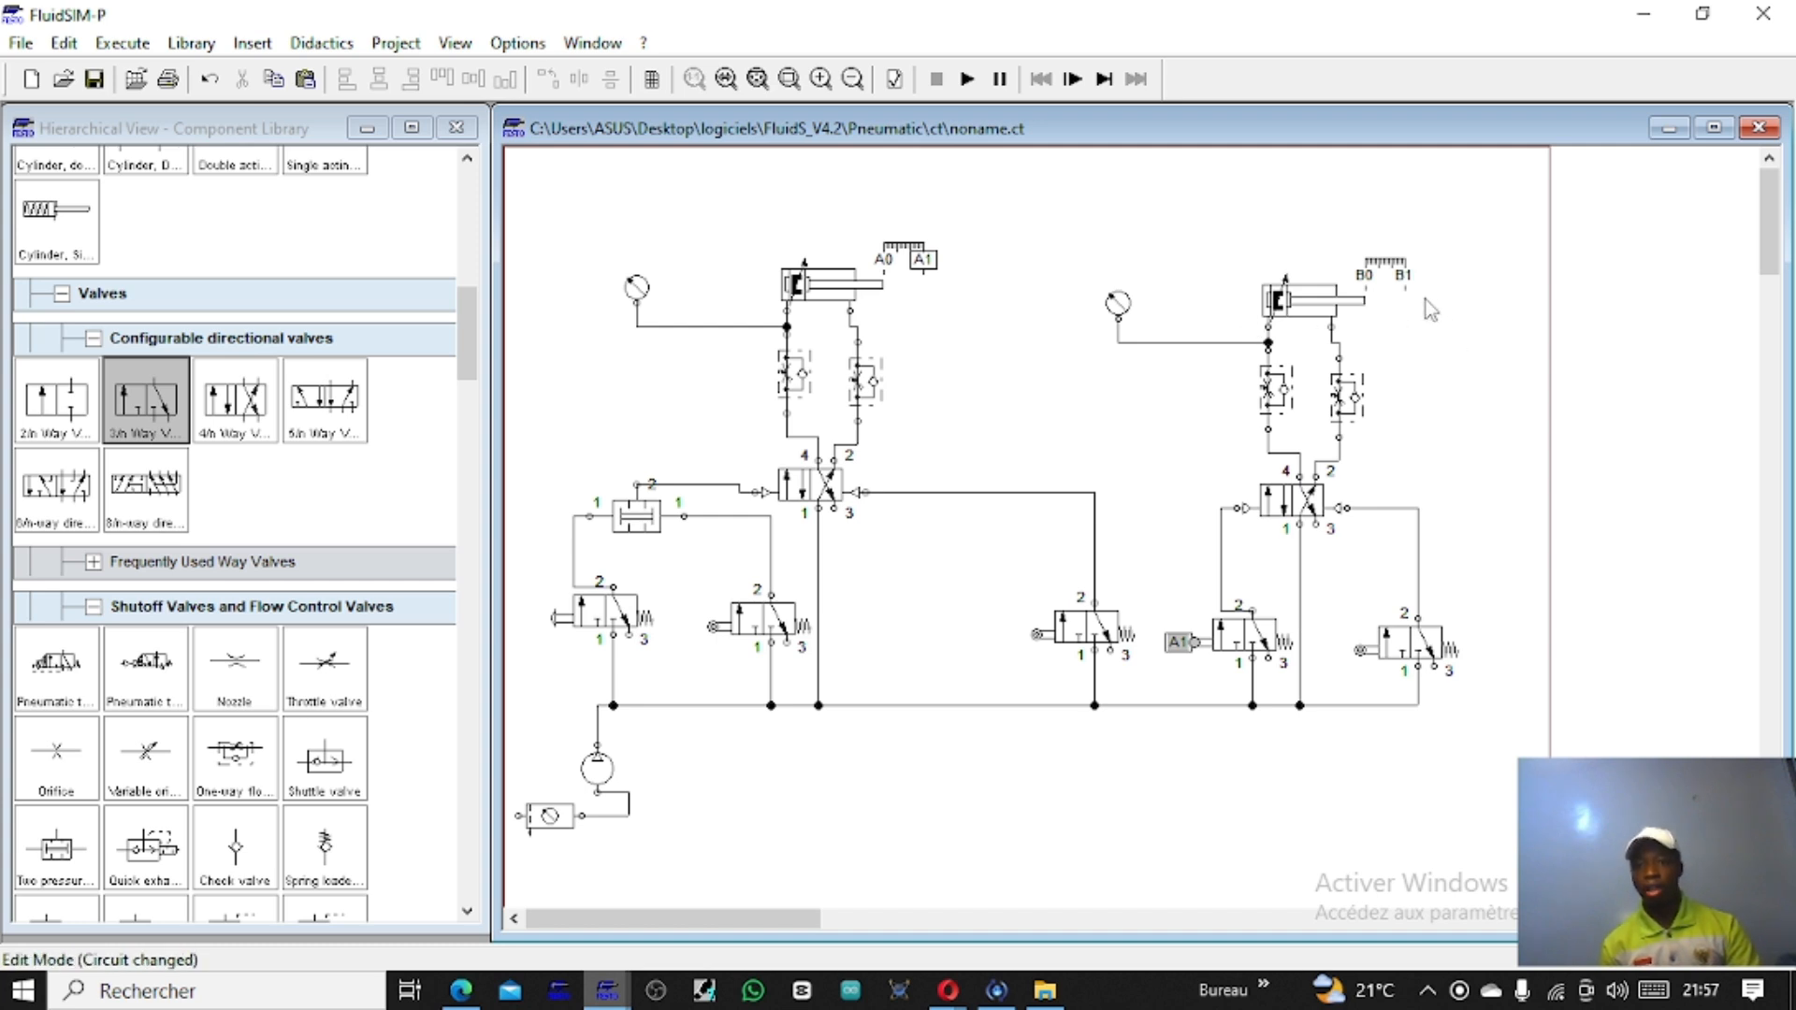
double_click(1039, 636)
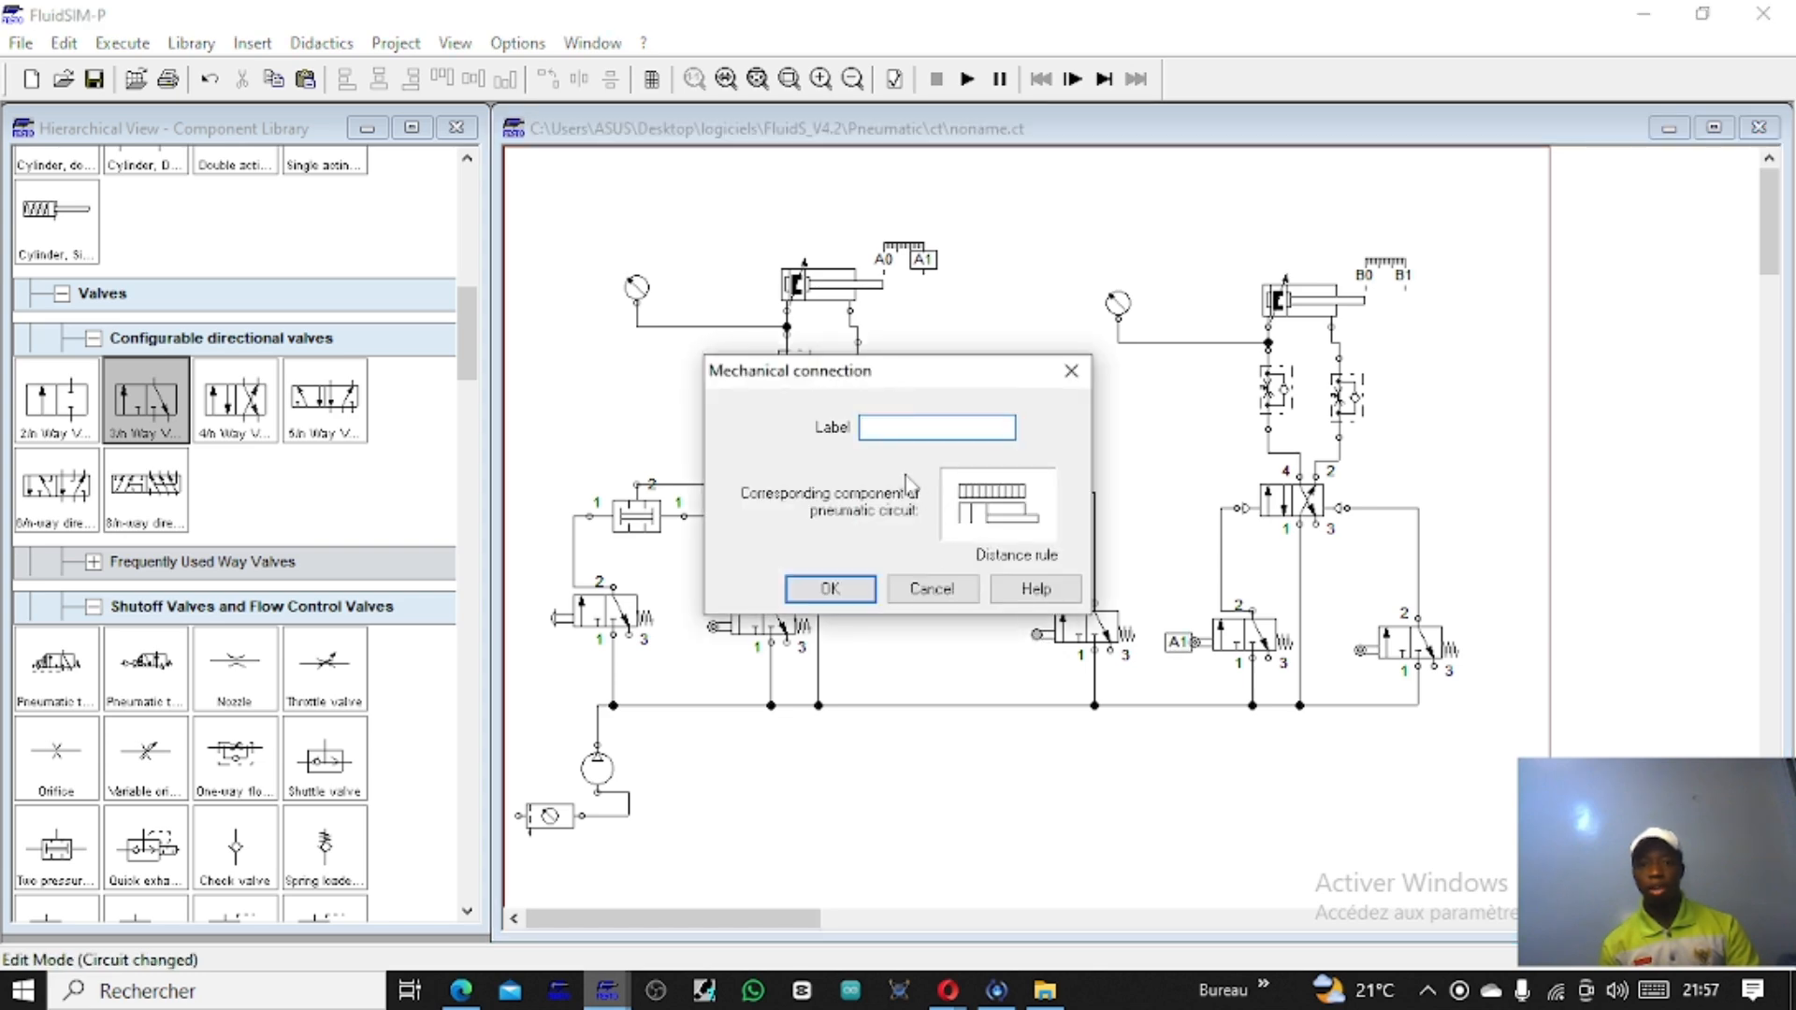
text(B)
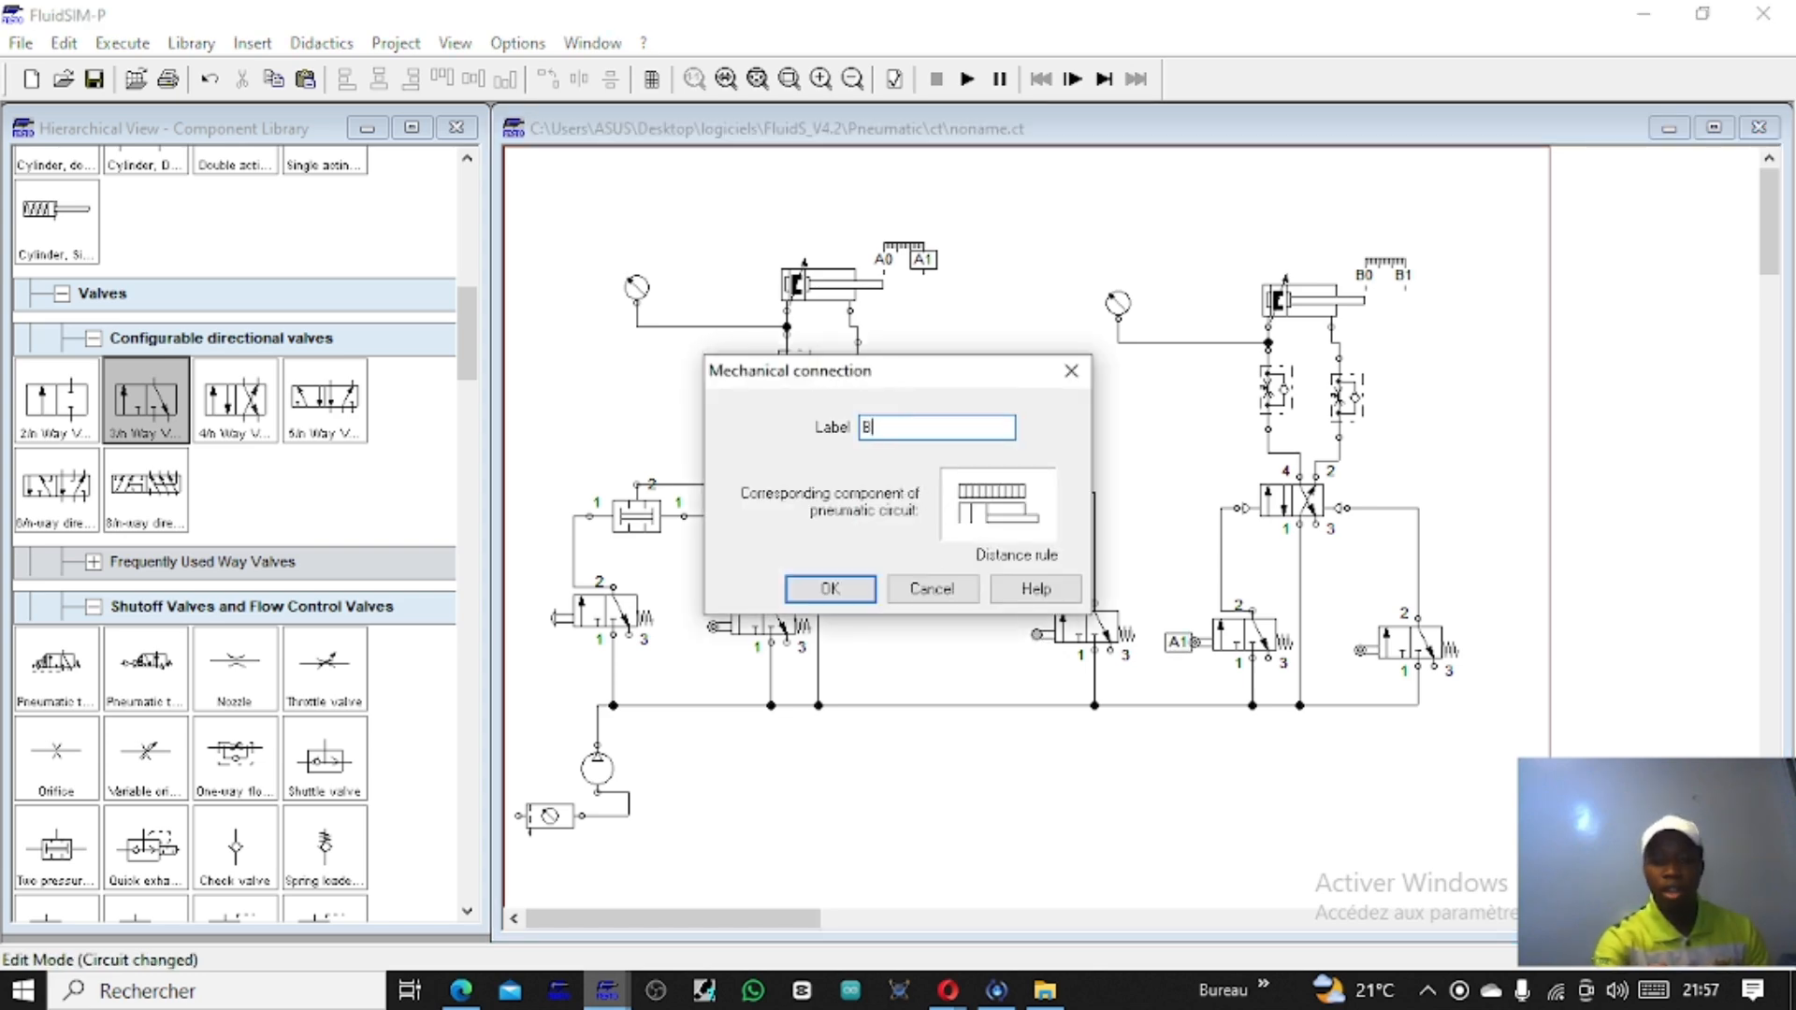
text(1)
key(Return)
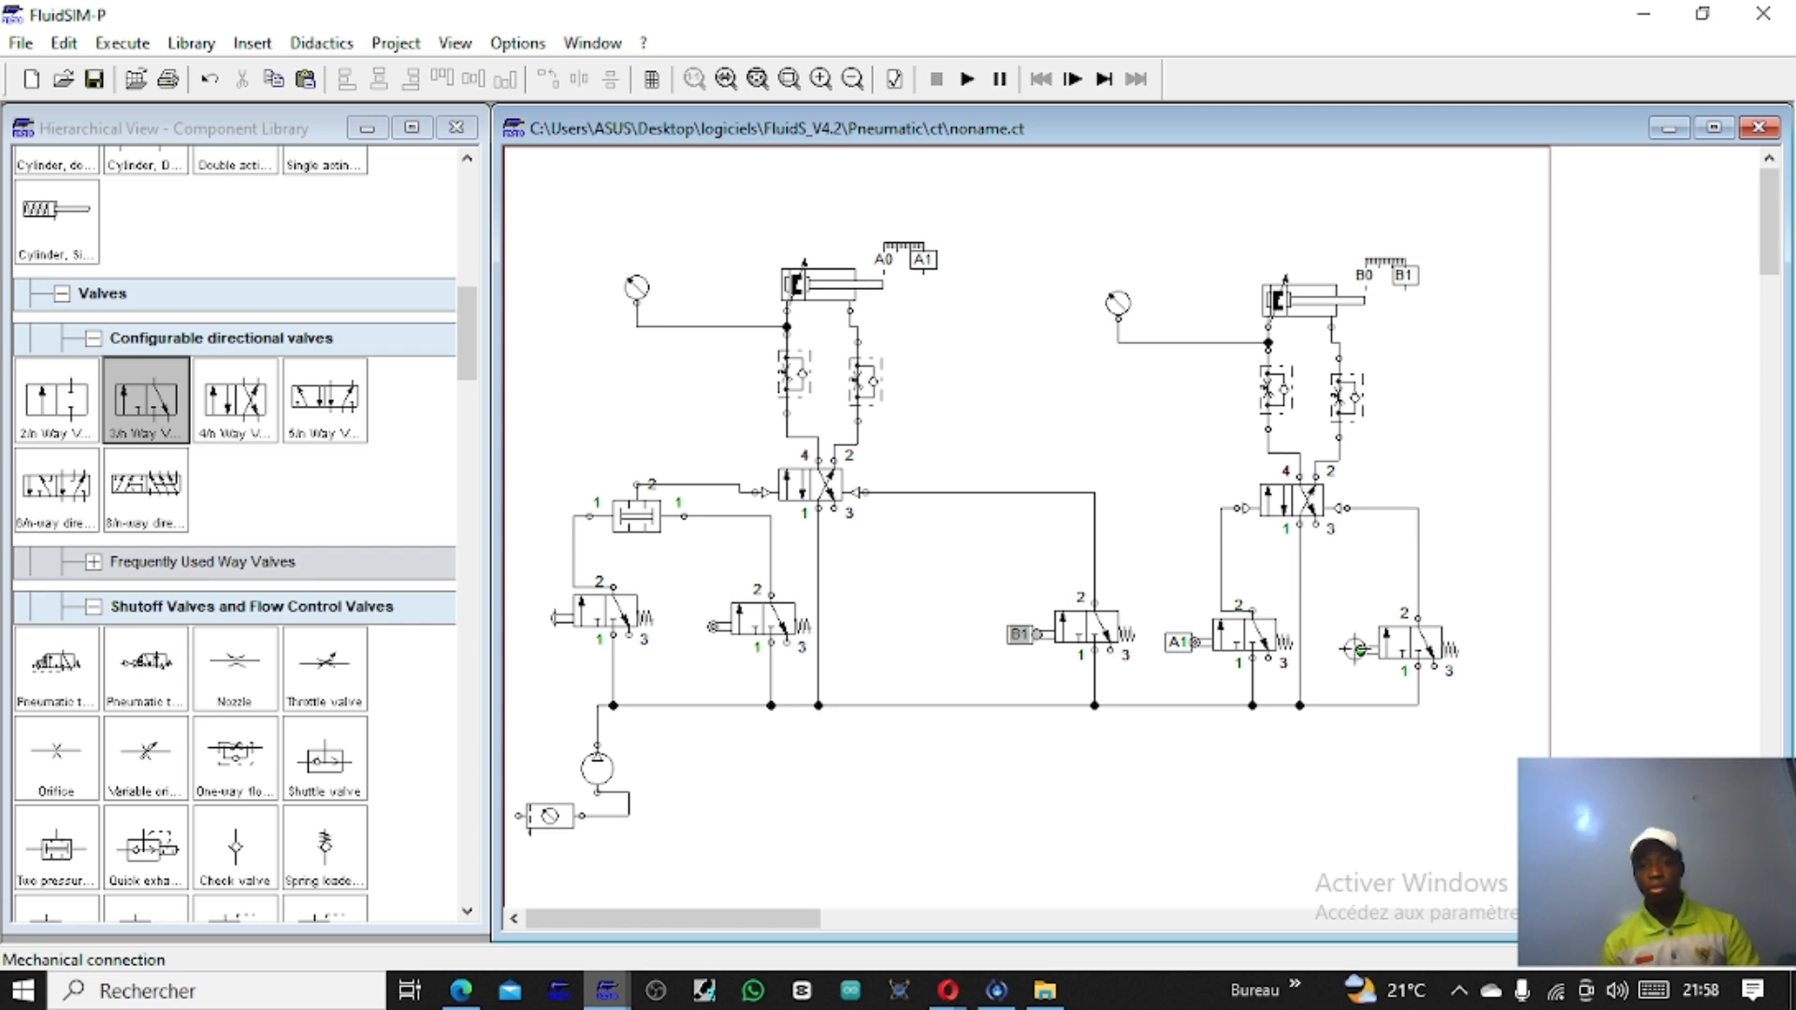
Step: Label the roller of circuit B's right 3/n way valve A0 and that of circuit A's right 3/n way valve B0
double_click(1356, 648)
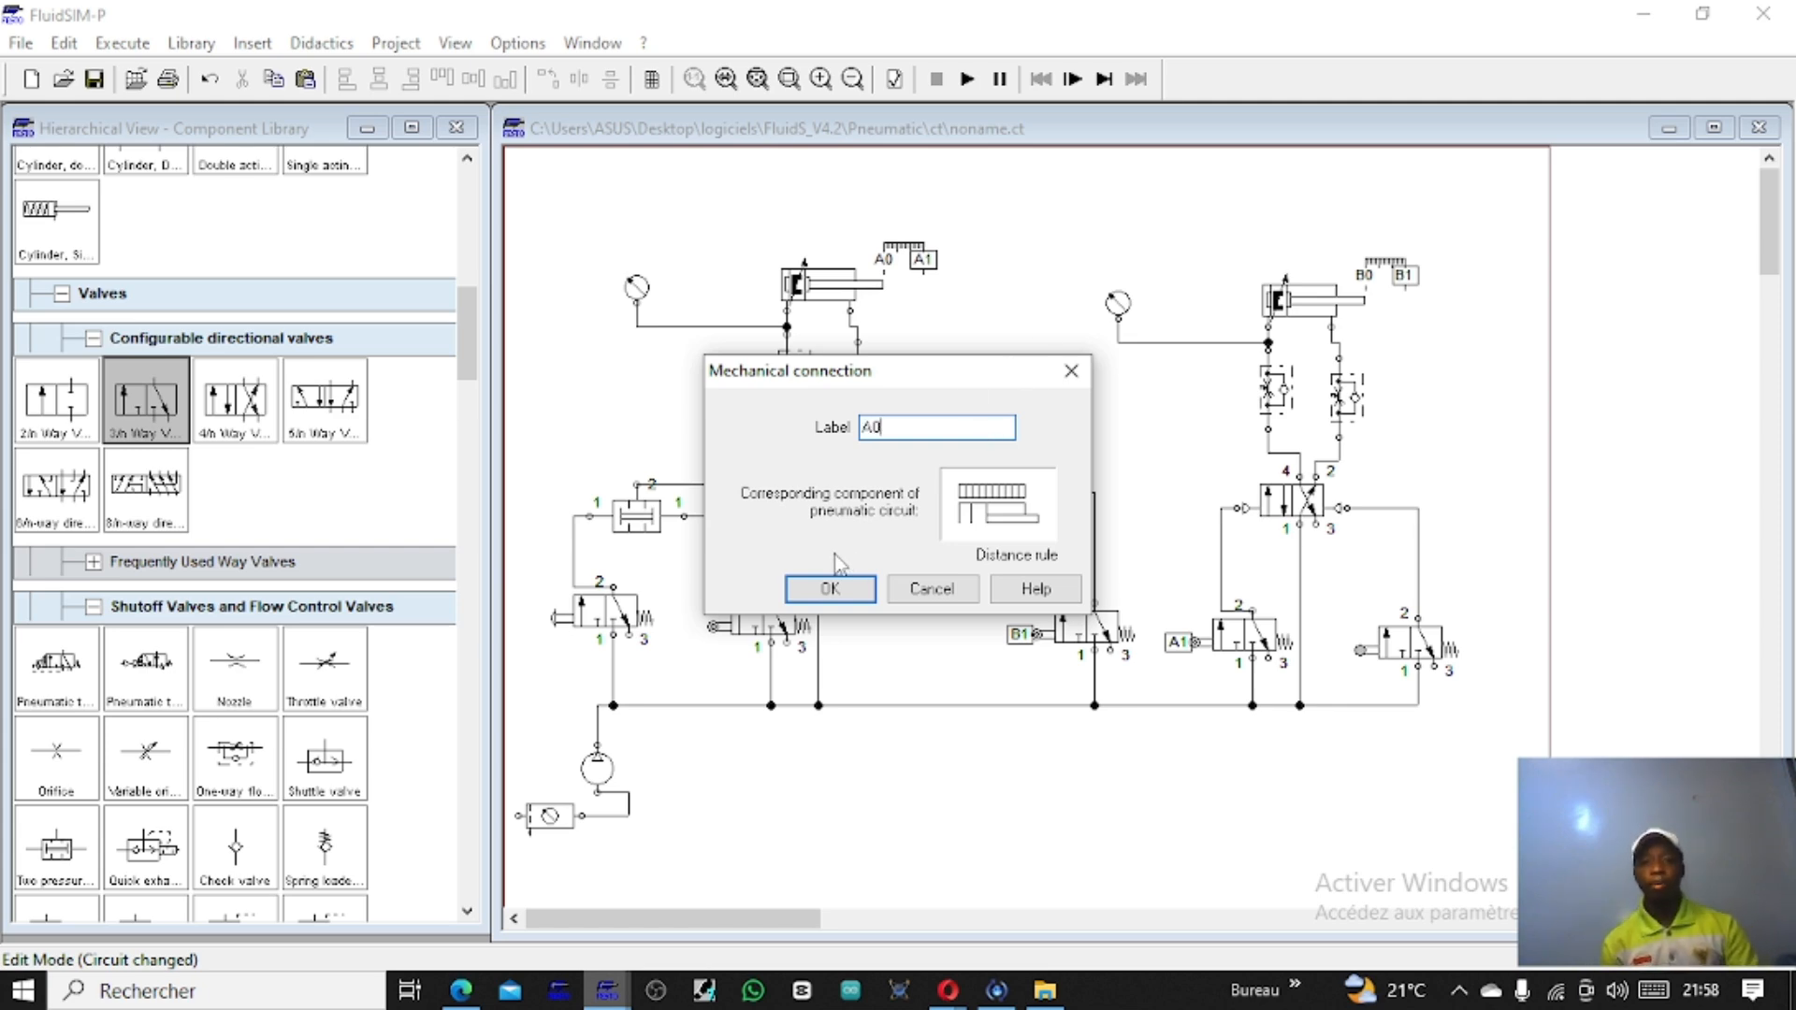
click(830, 588)
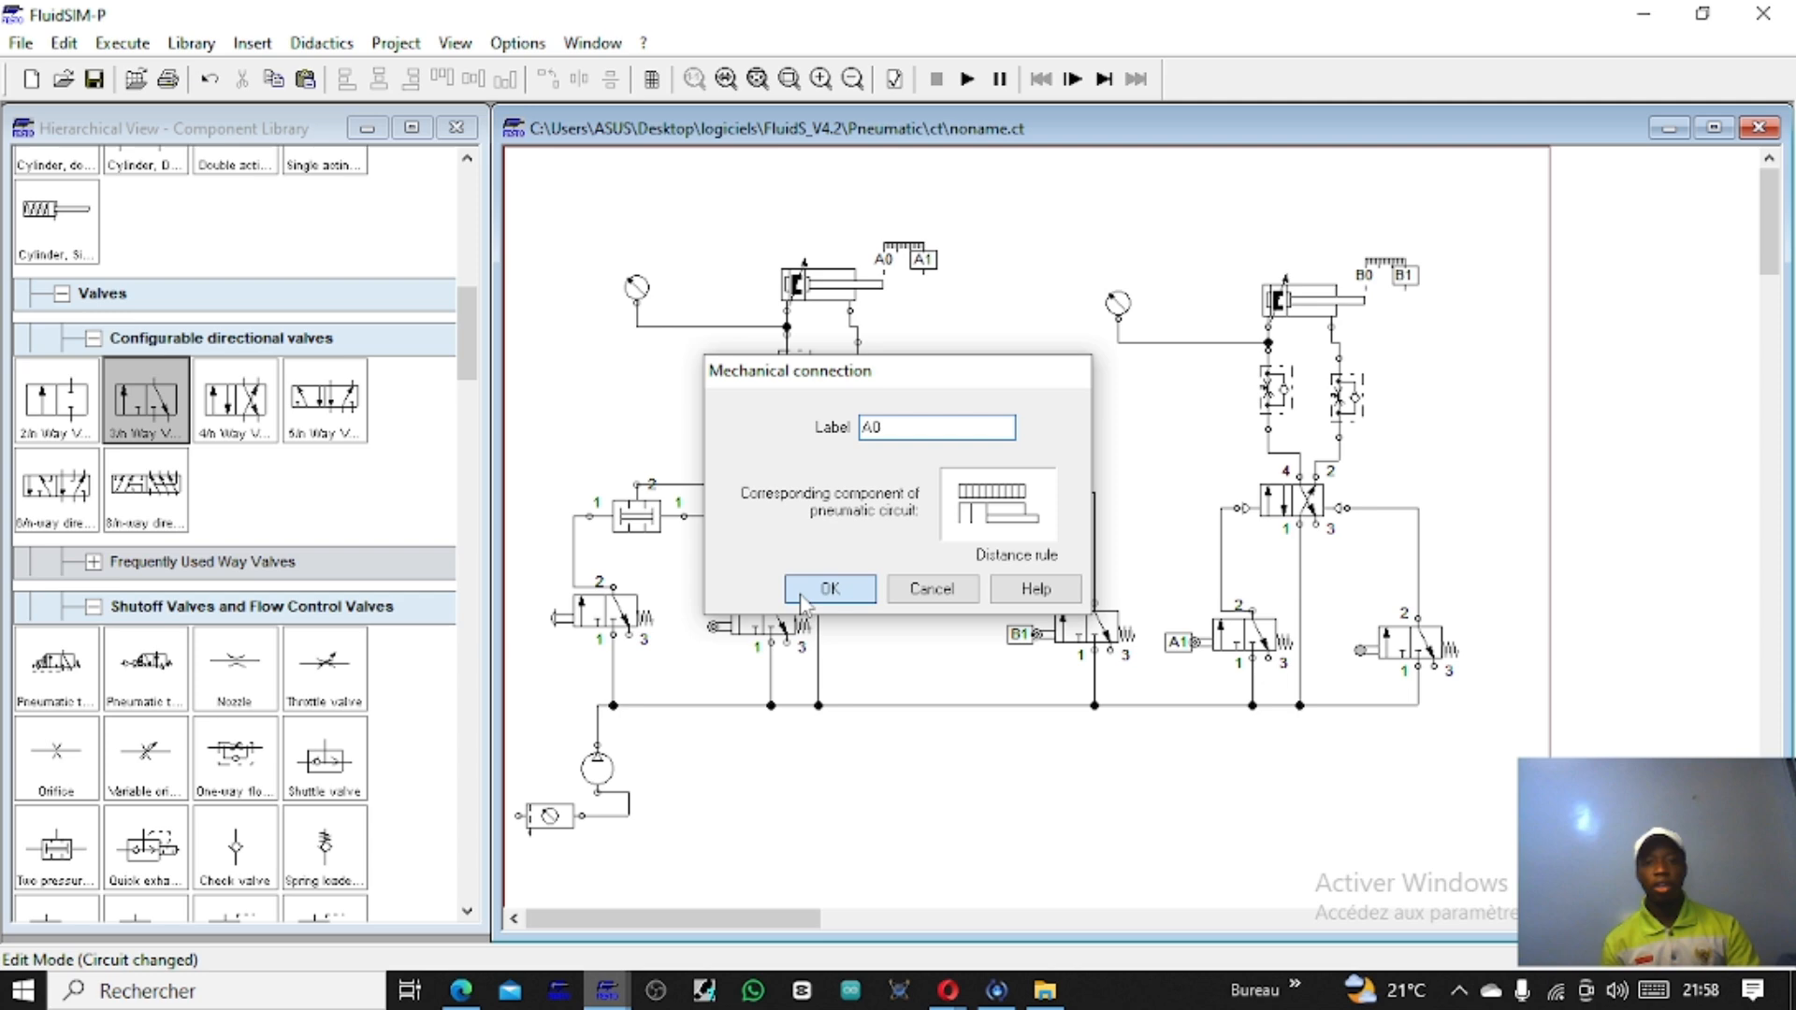
double_click(712, 627)
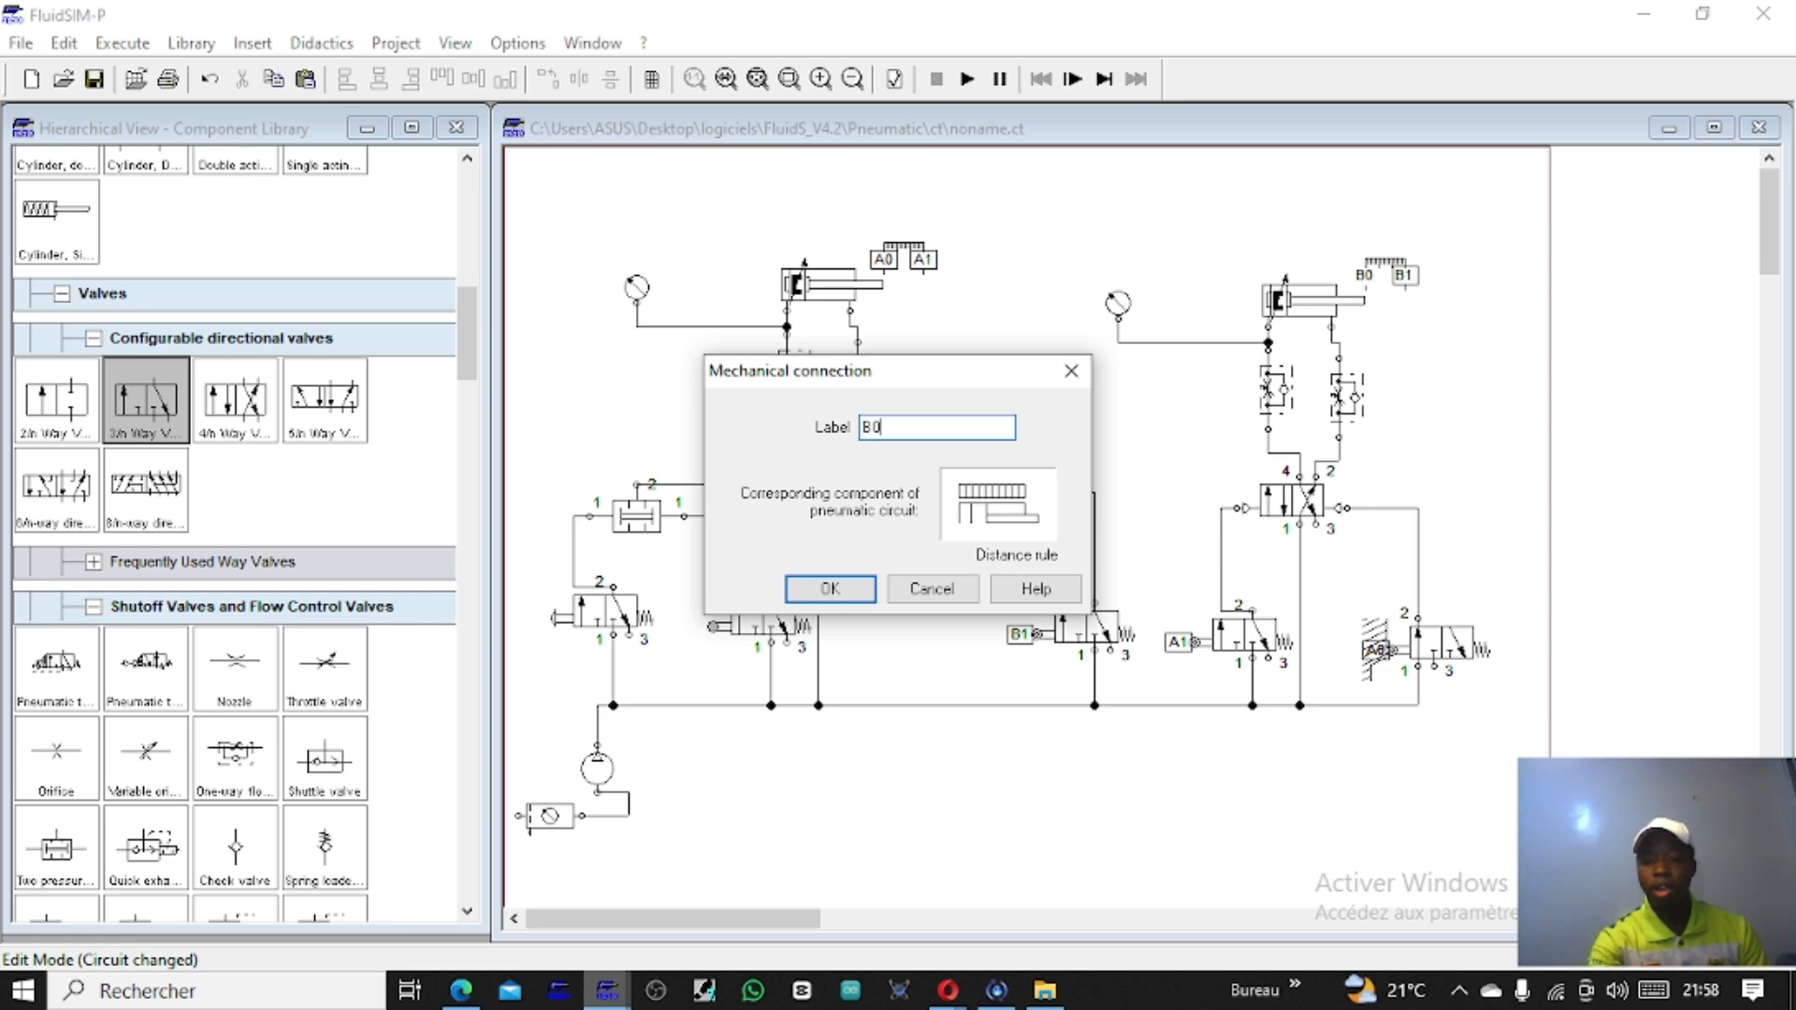
key(Return)
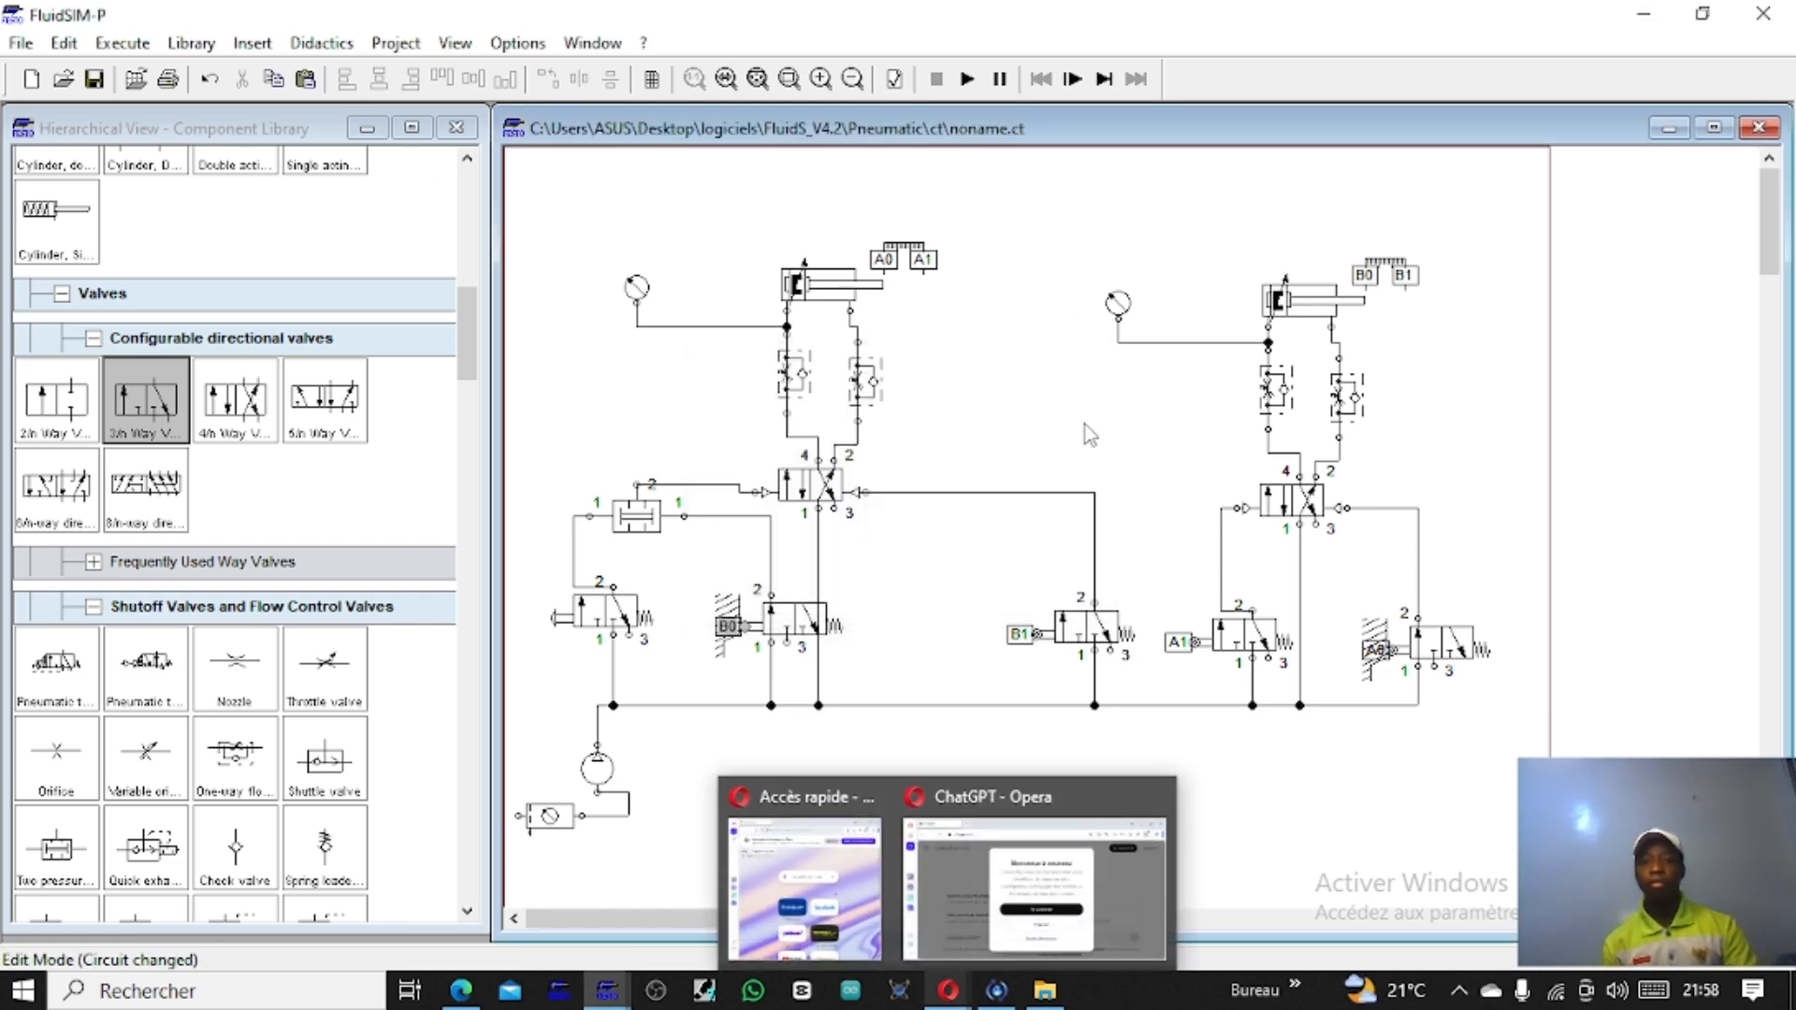
Step: Simulate the labelled circuit with open connections accepted, actuate the manual 3/n way valve once, and stop the simulation
click(967, 78)
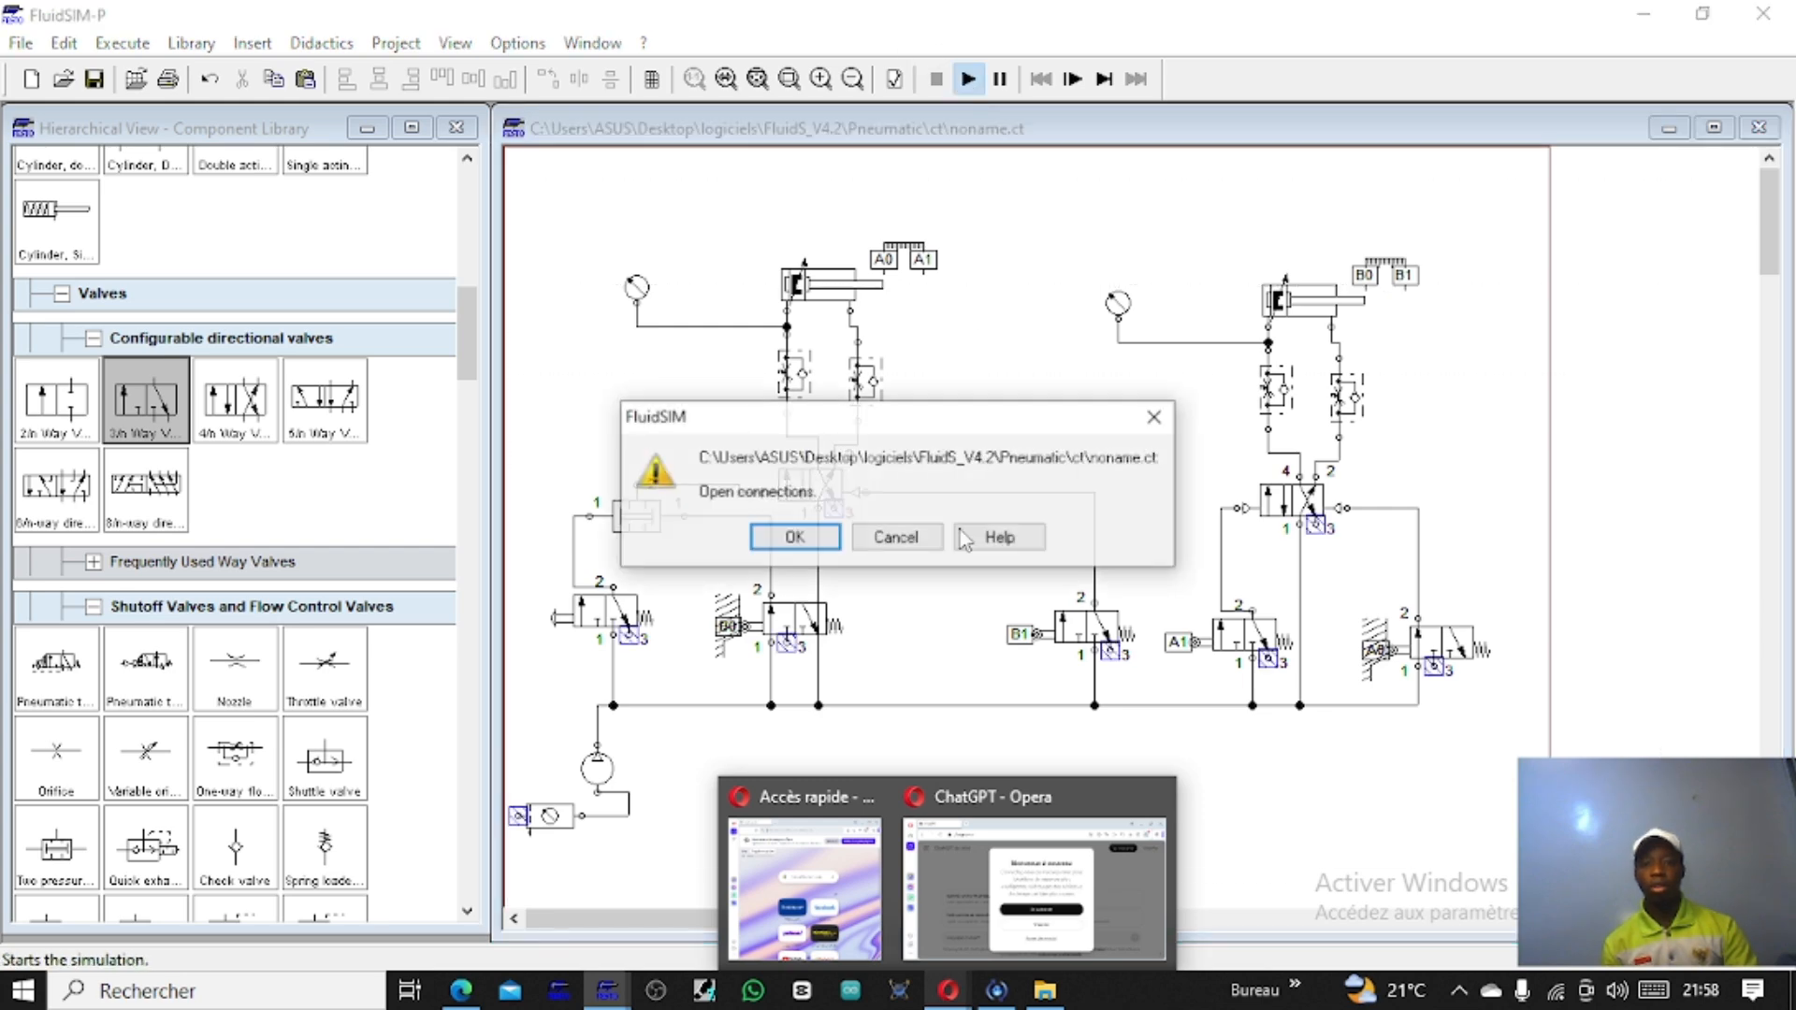
click(797, 540)
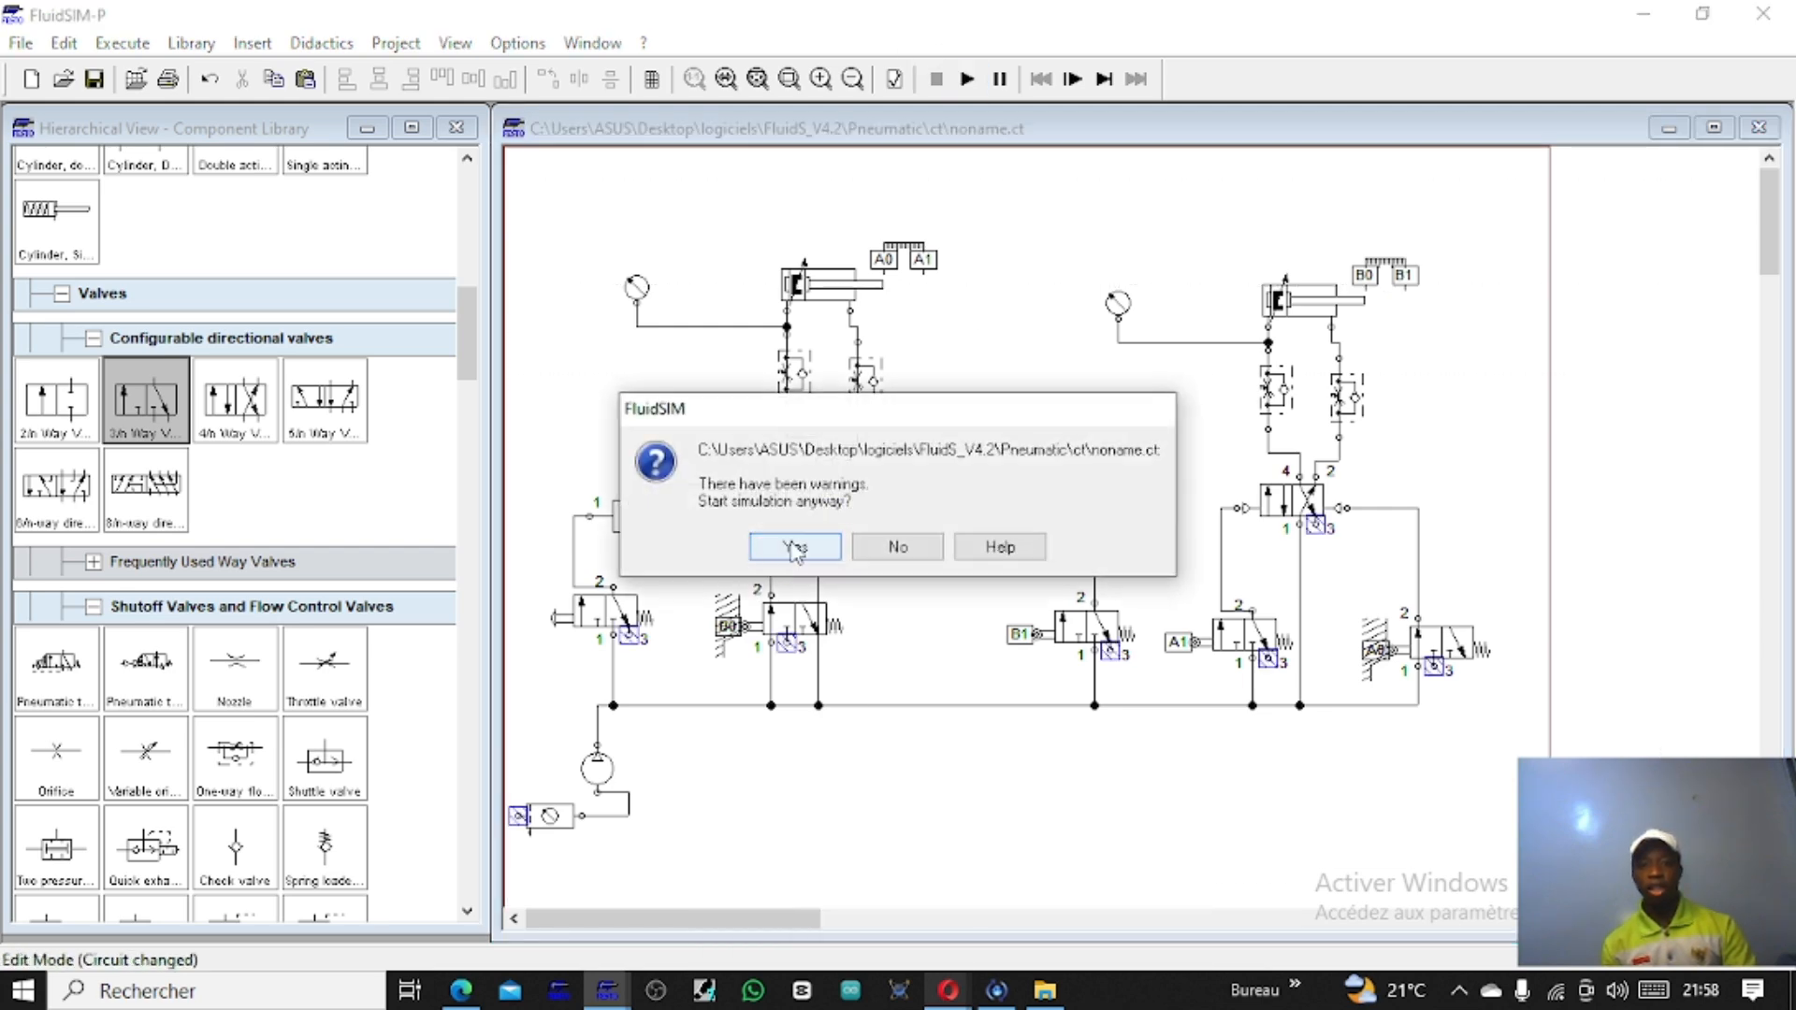
click(796, 538)
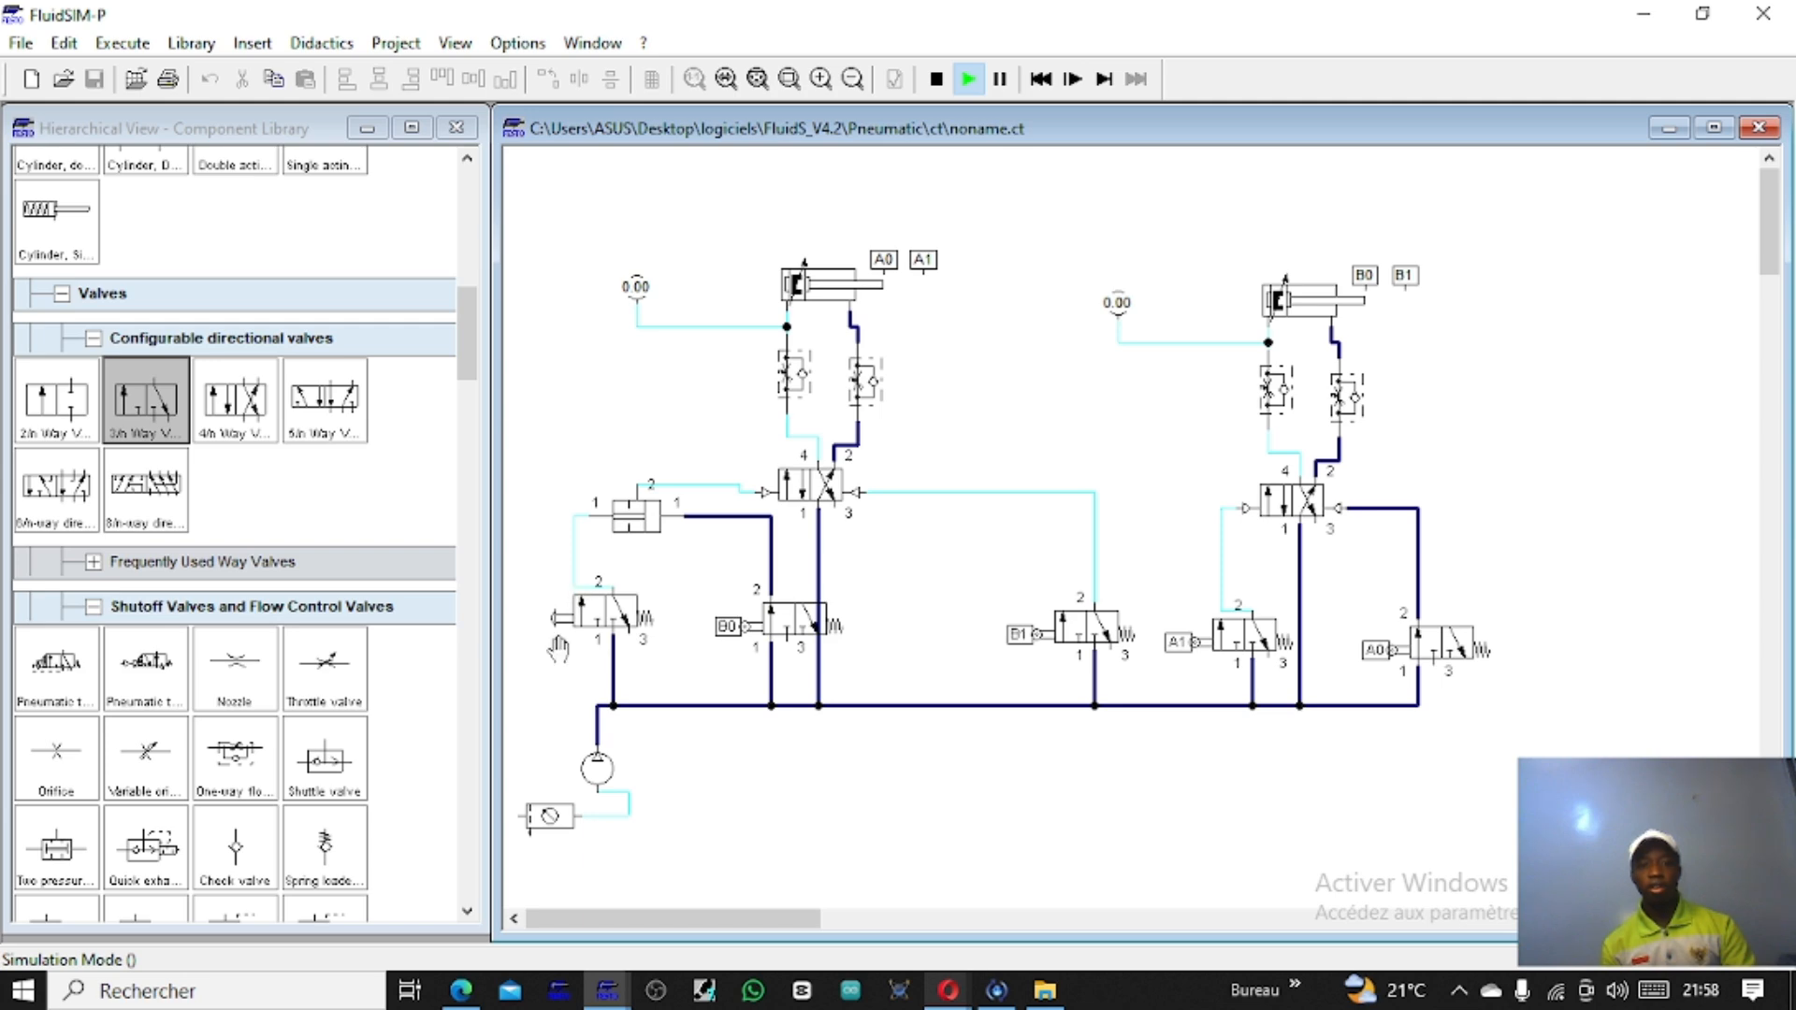
click(562, 614)
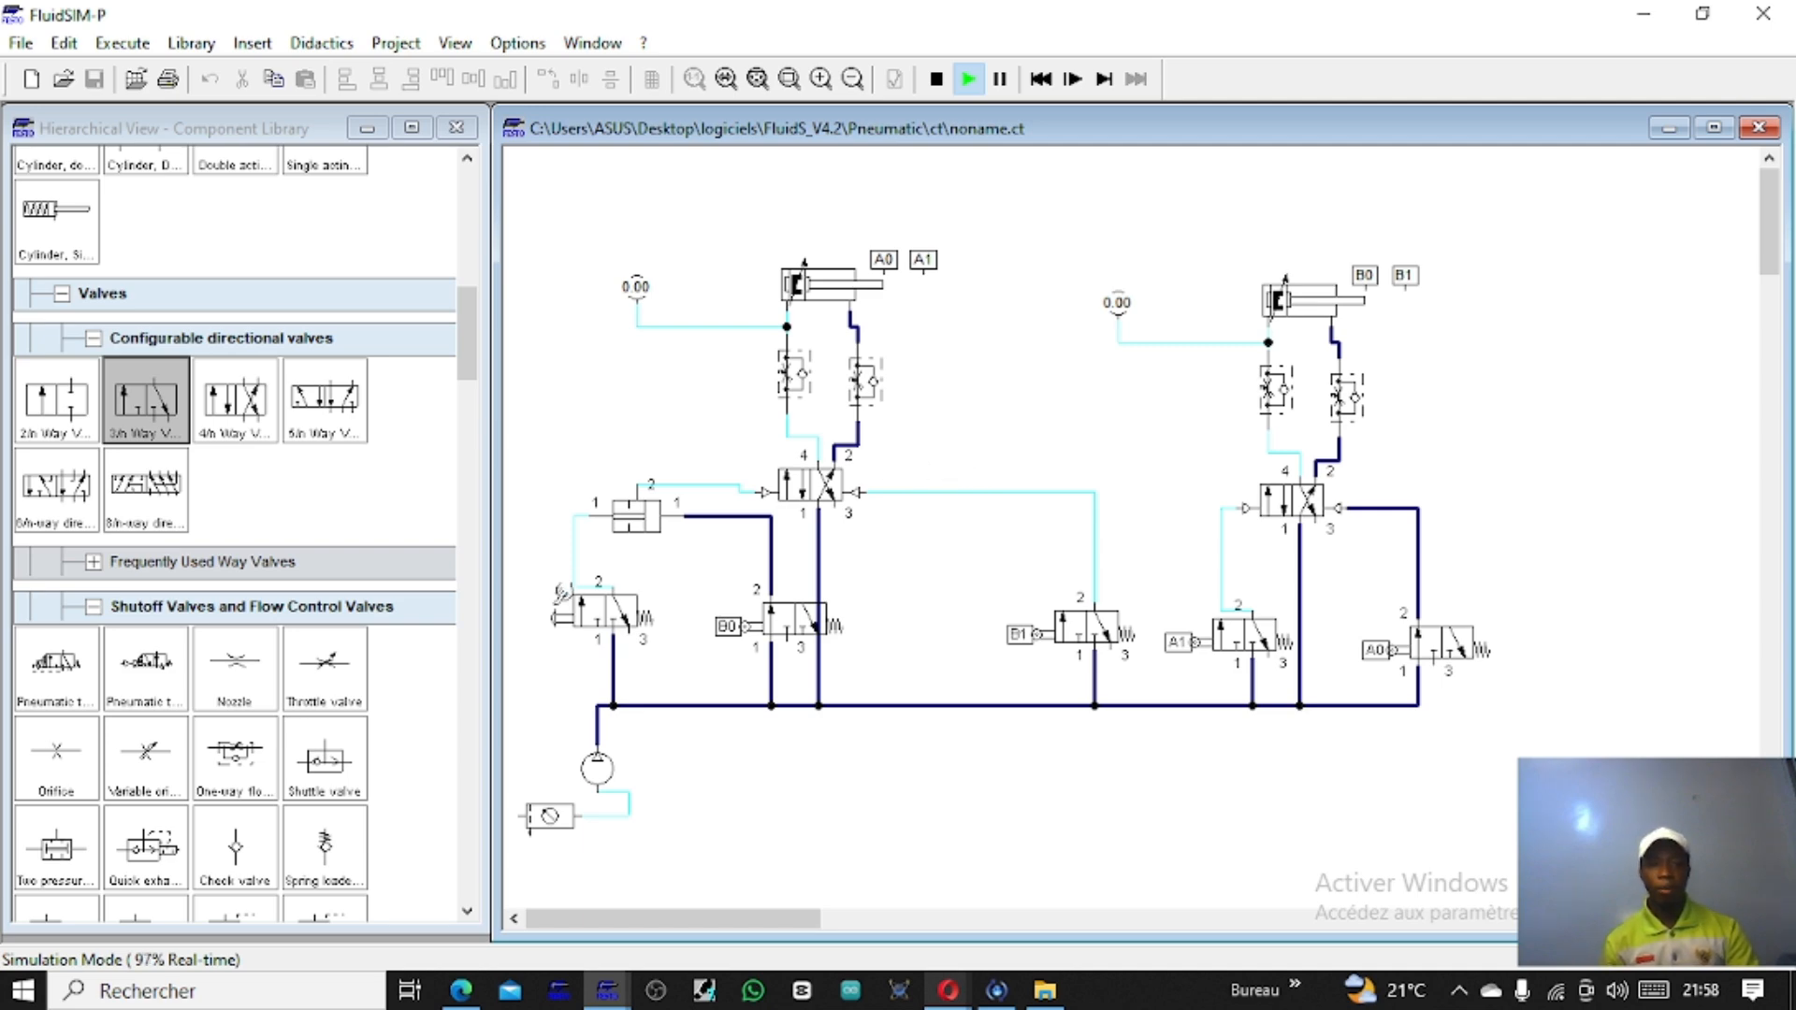
click(933, 80)
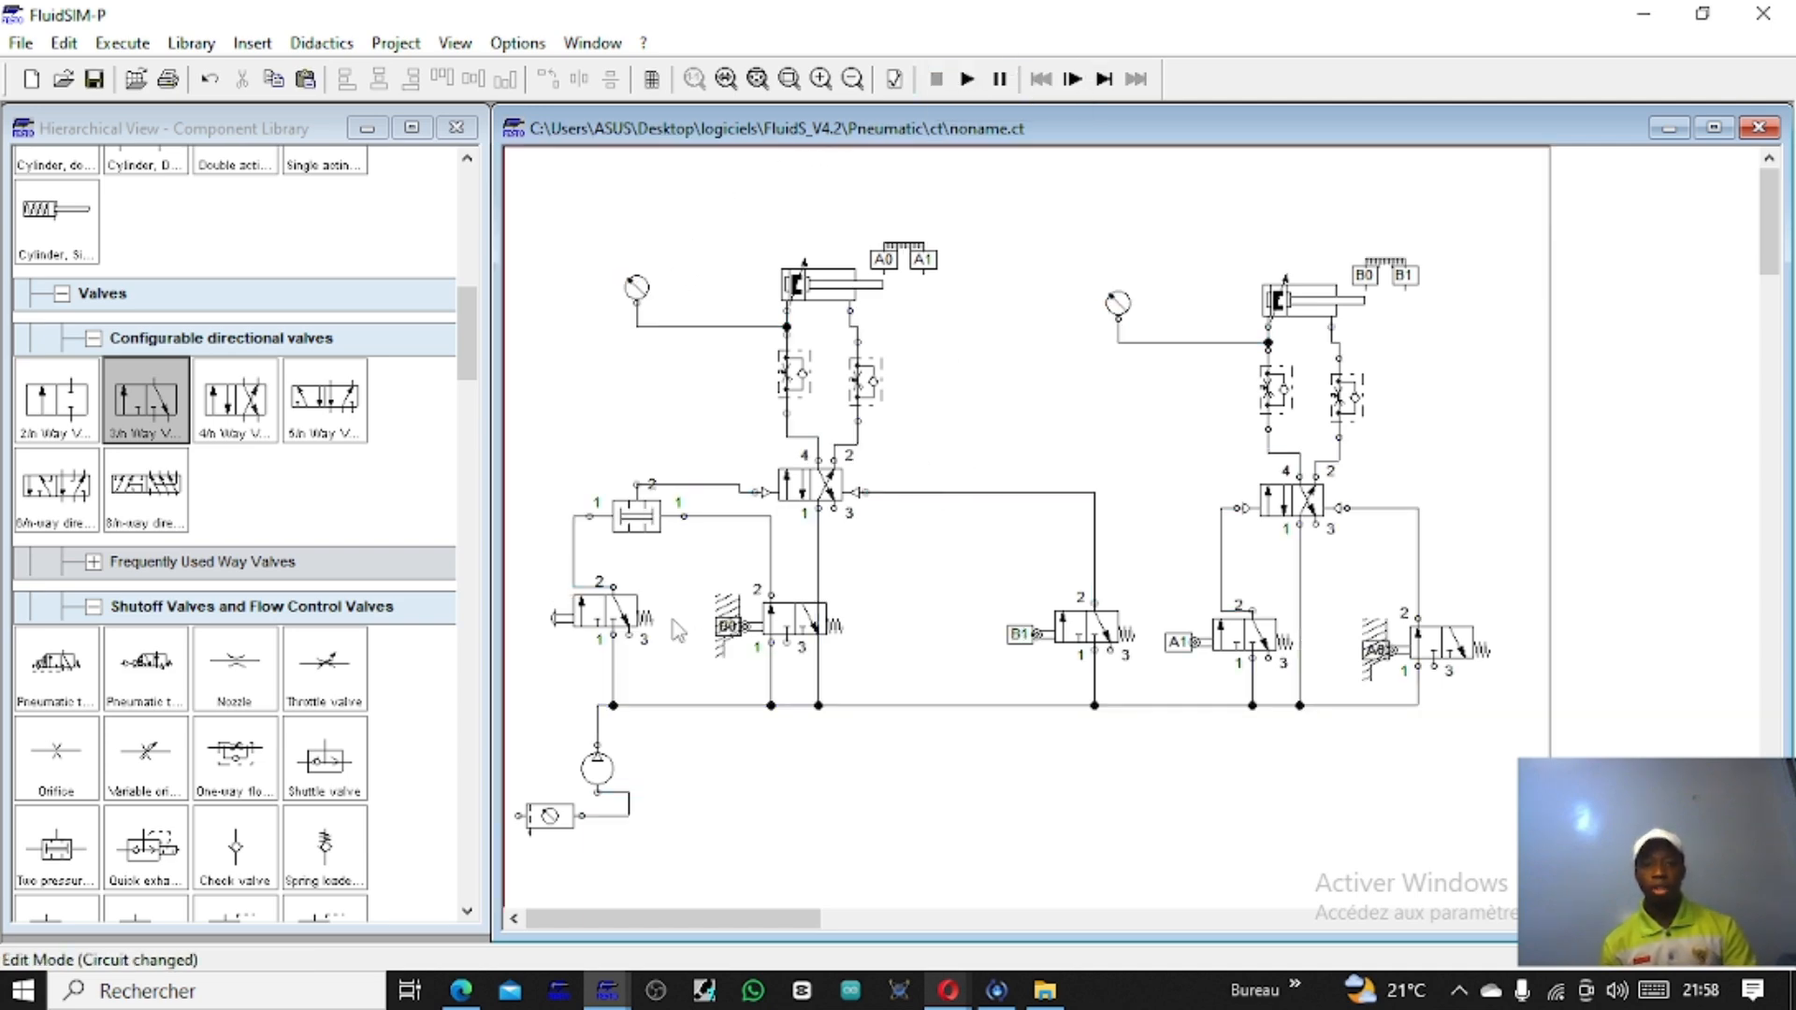
Step: Examine the configuration of circuit A's manually operated 3/n way valve without changing it
click(568, 634)
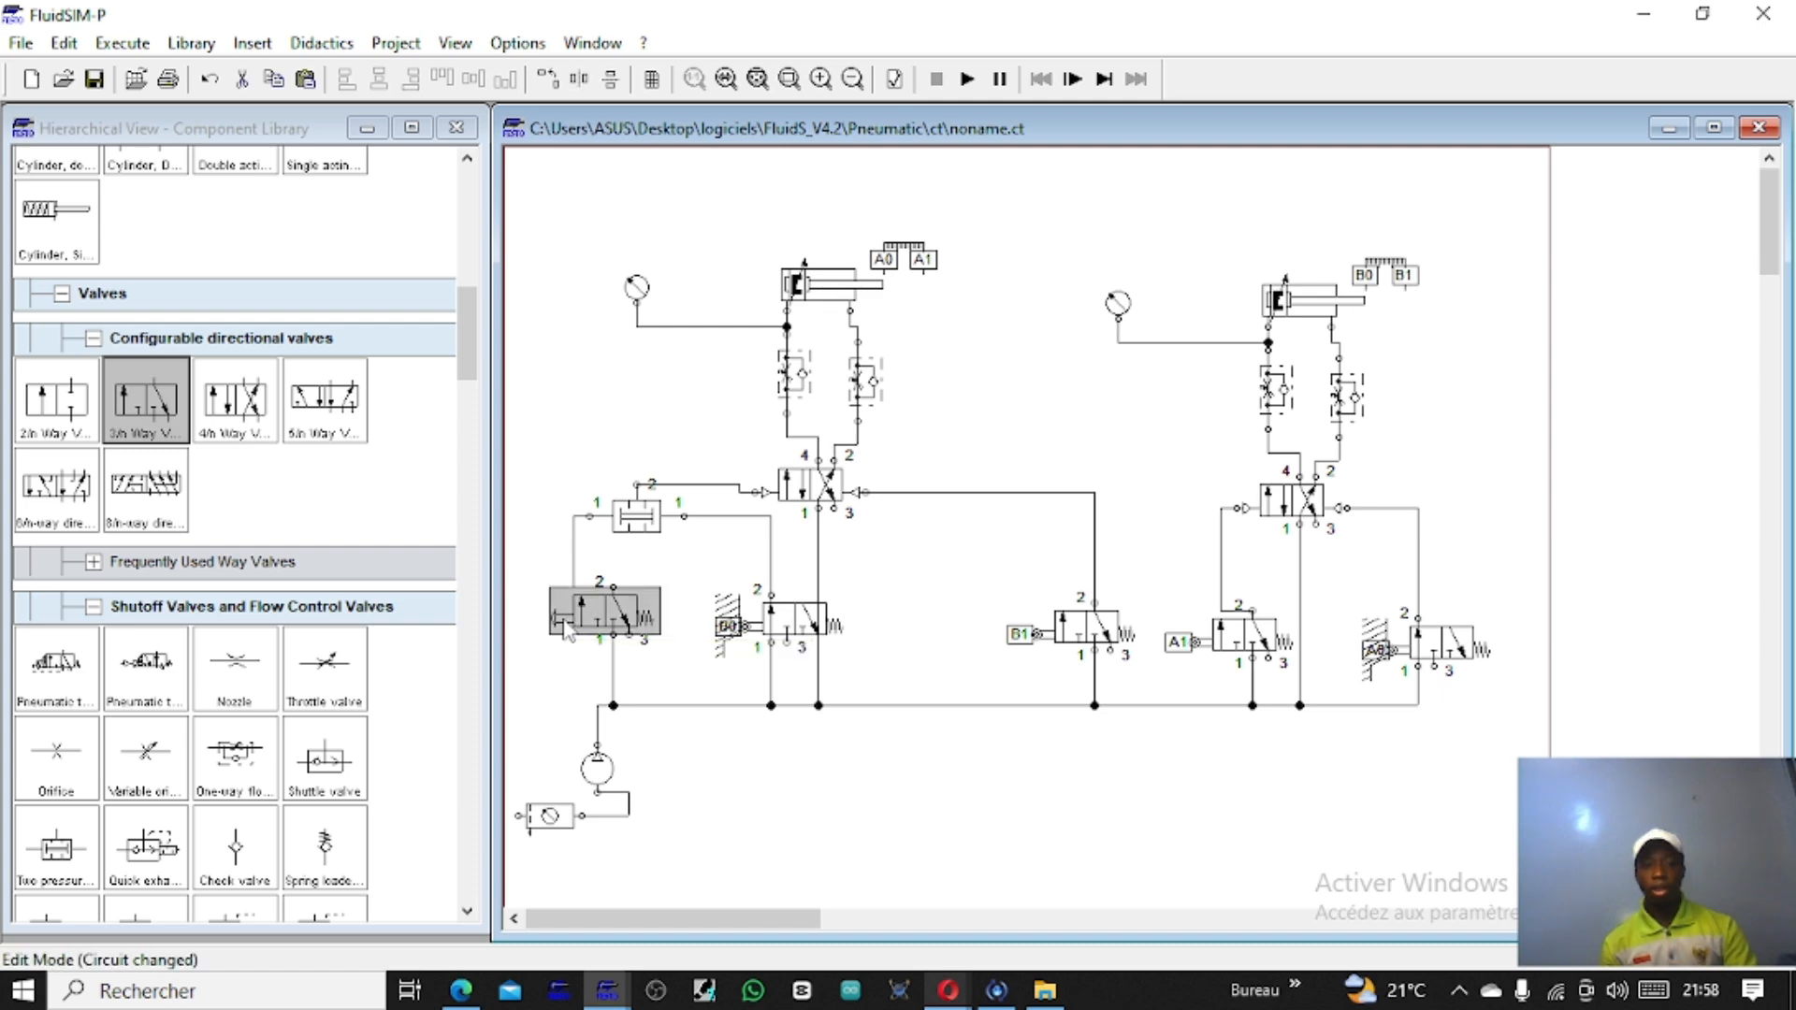
double_click(568, 634)
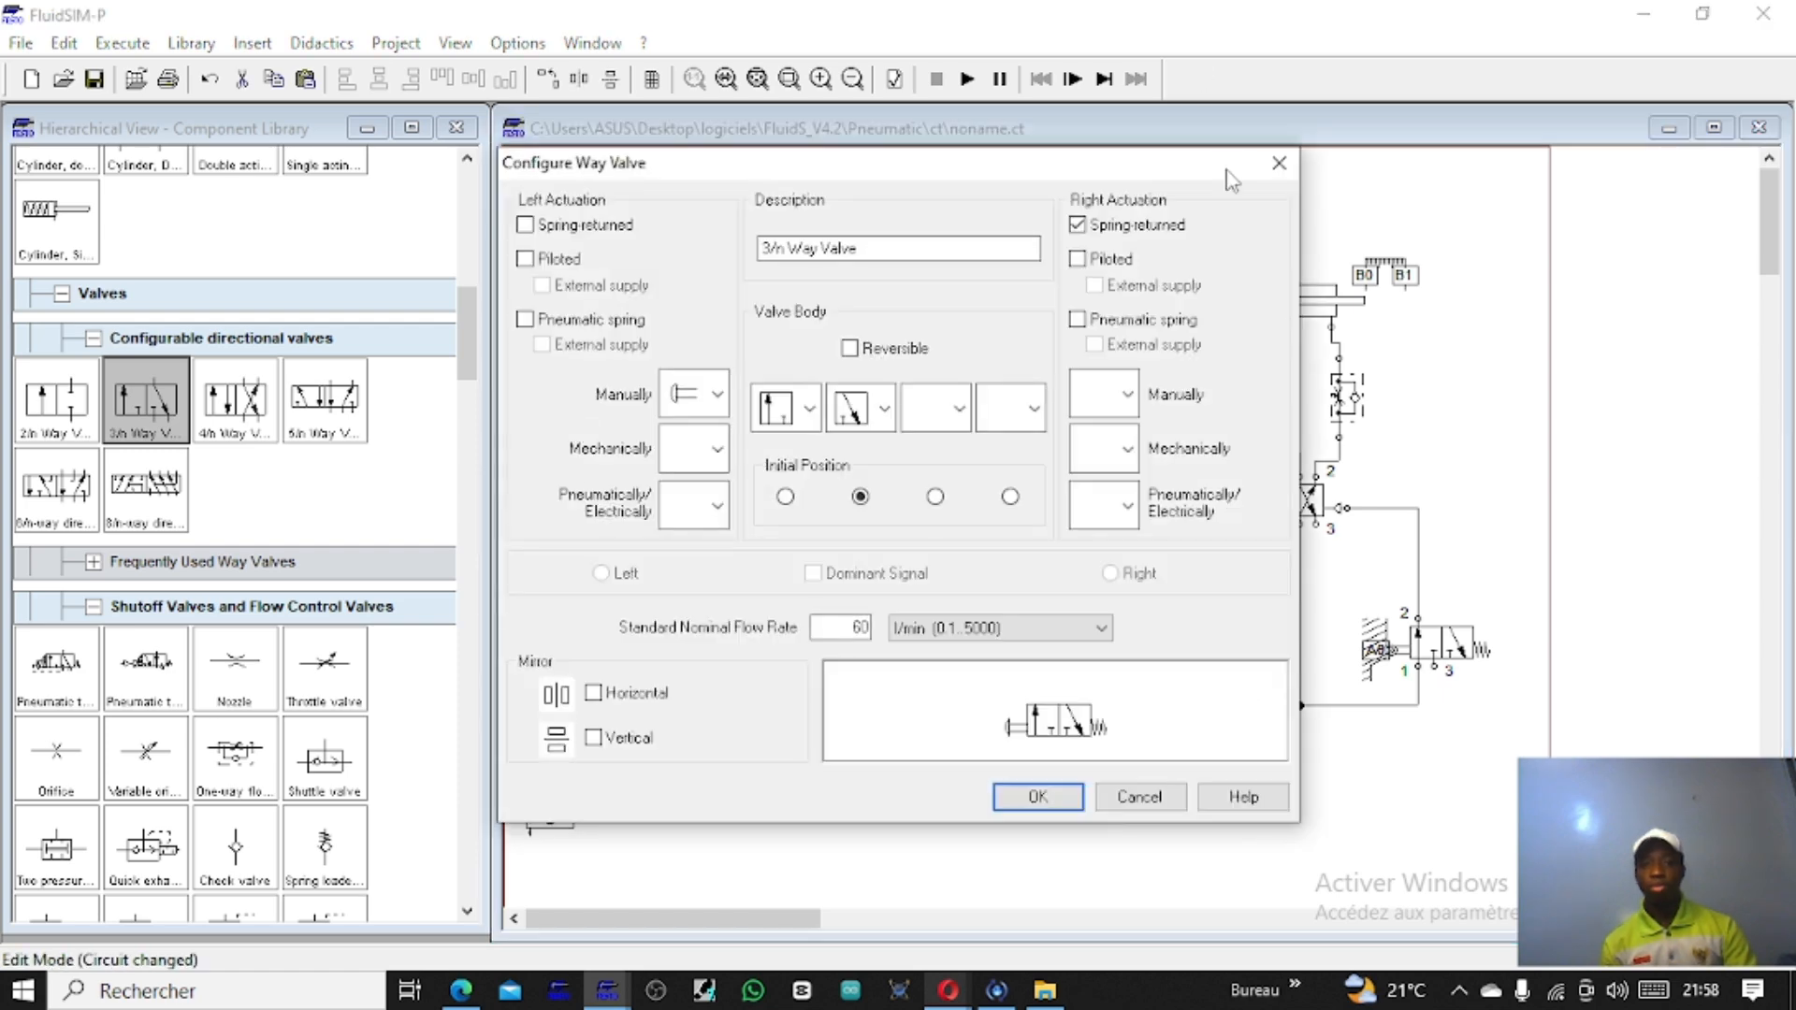
click(1277, 164)
click(563, 621)
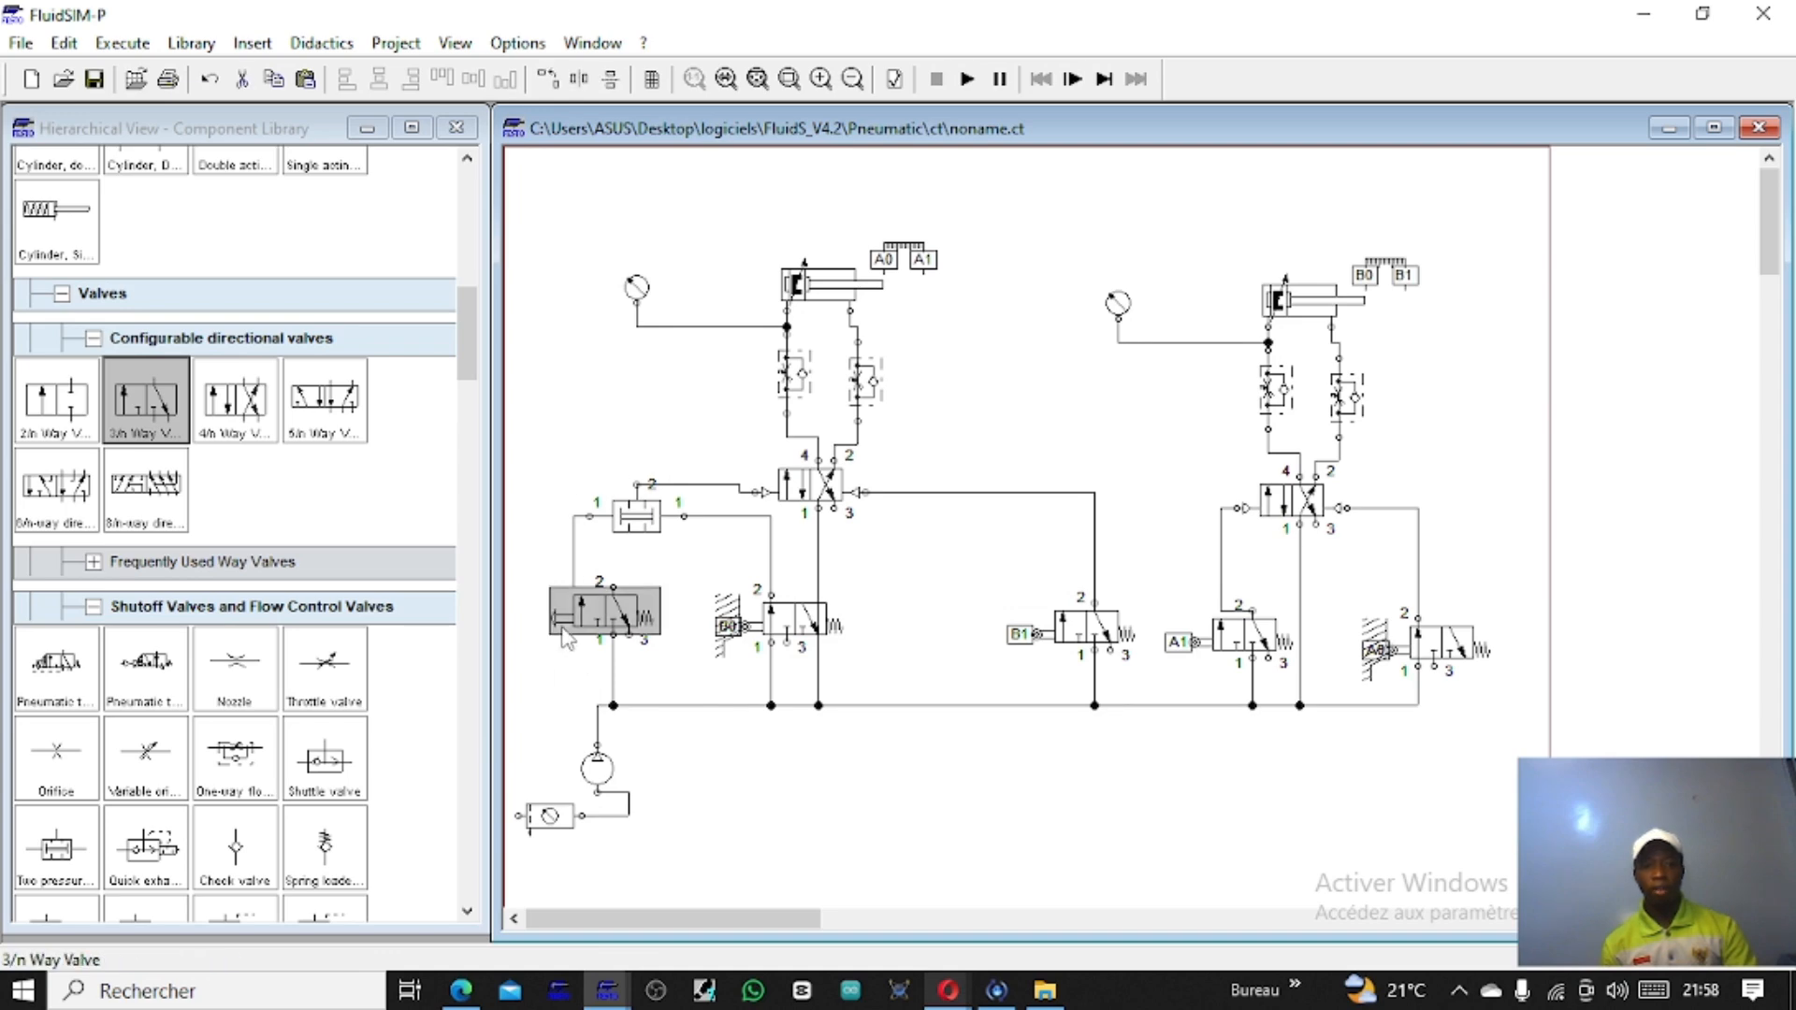
click(522, 508)
click(584, 610)
double_click(585, 609)
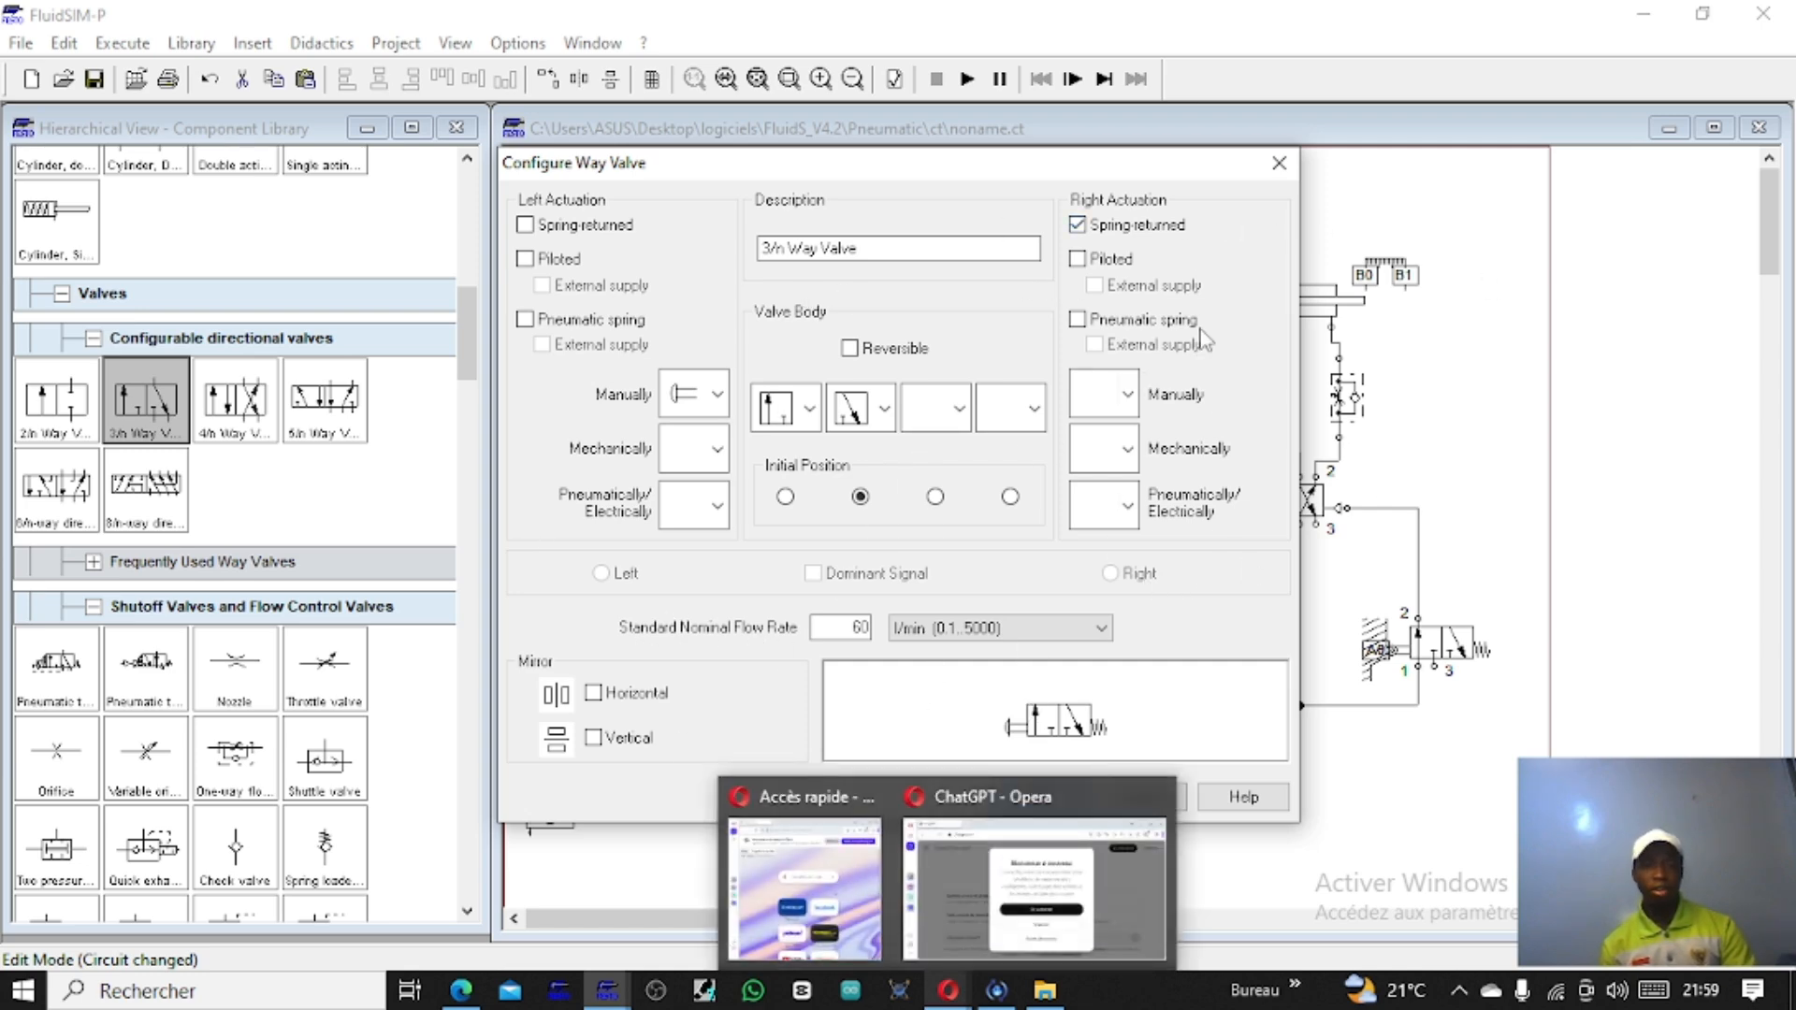
click(1278, 162)
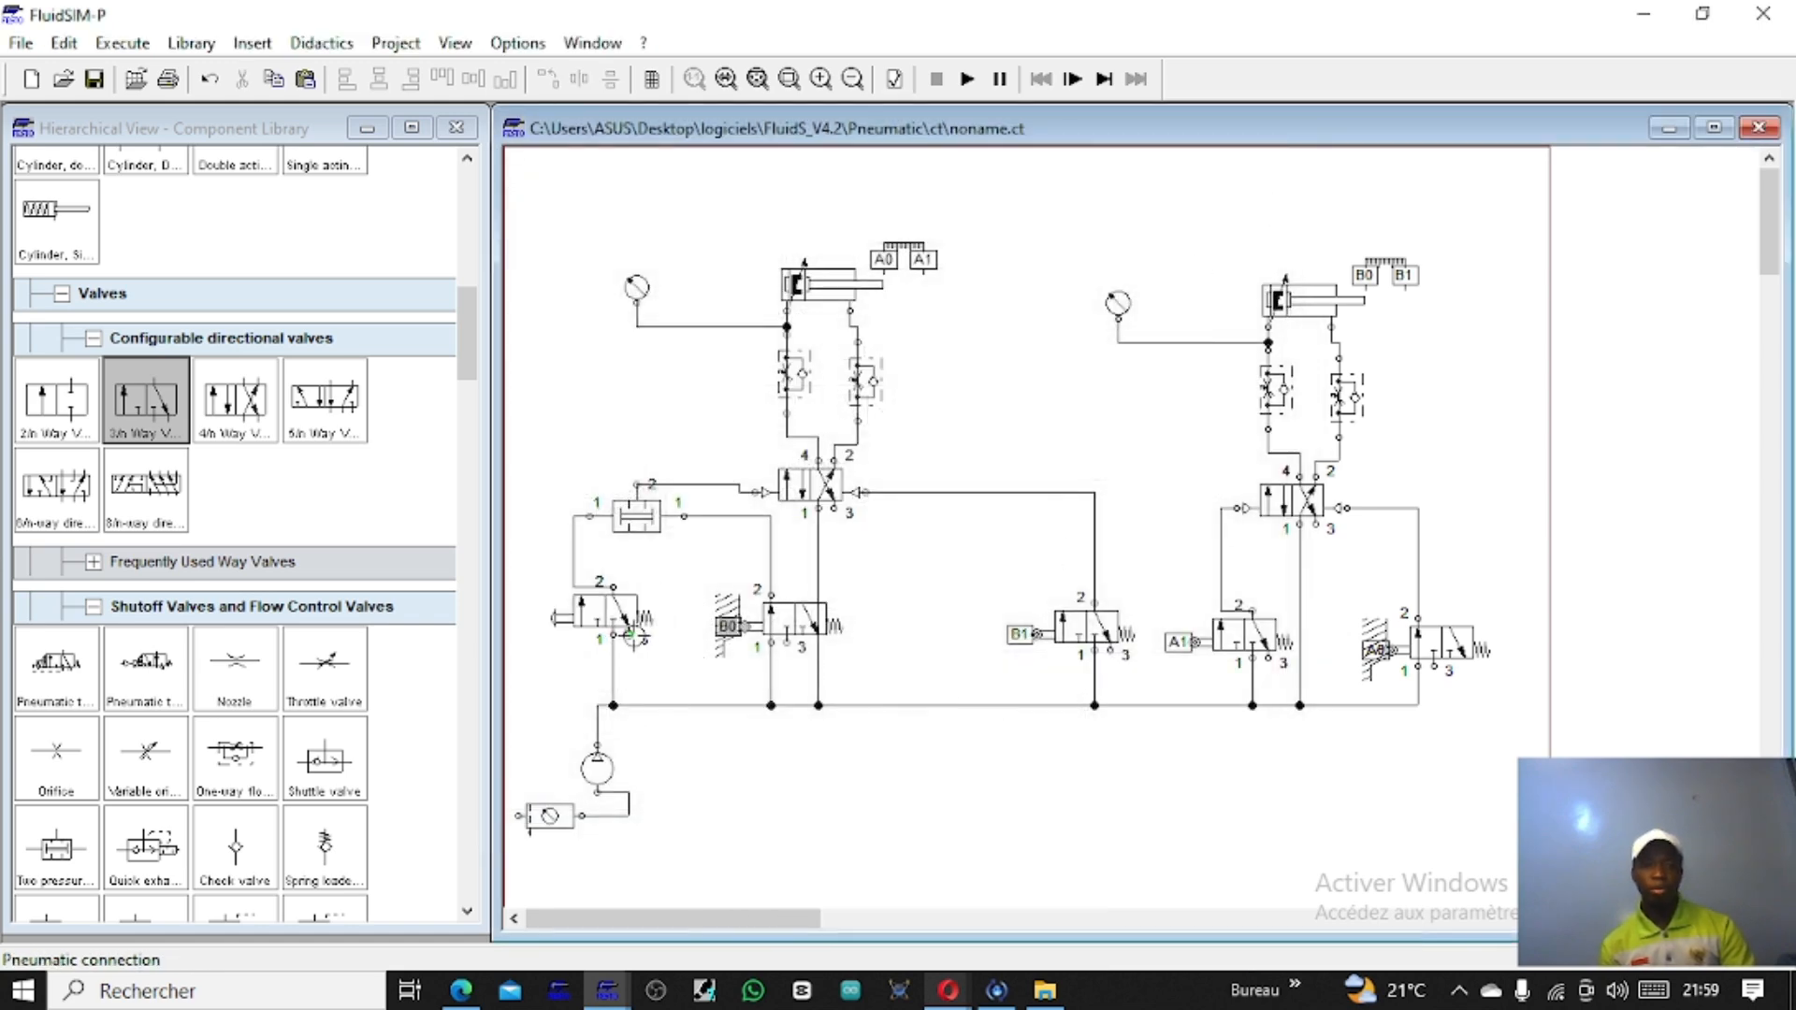
Step: Fit a silencer terminator to exhaust port 3 of the manually operated 3/n way valve
double_click(628, 635)
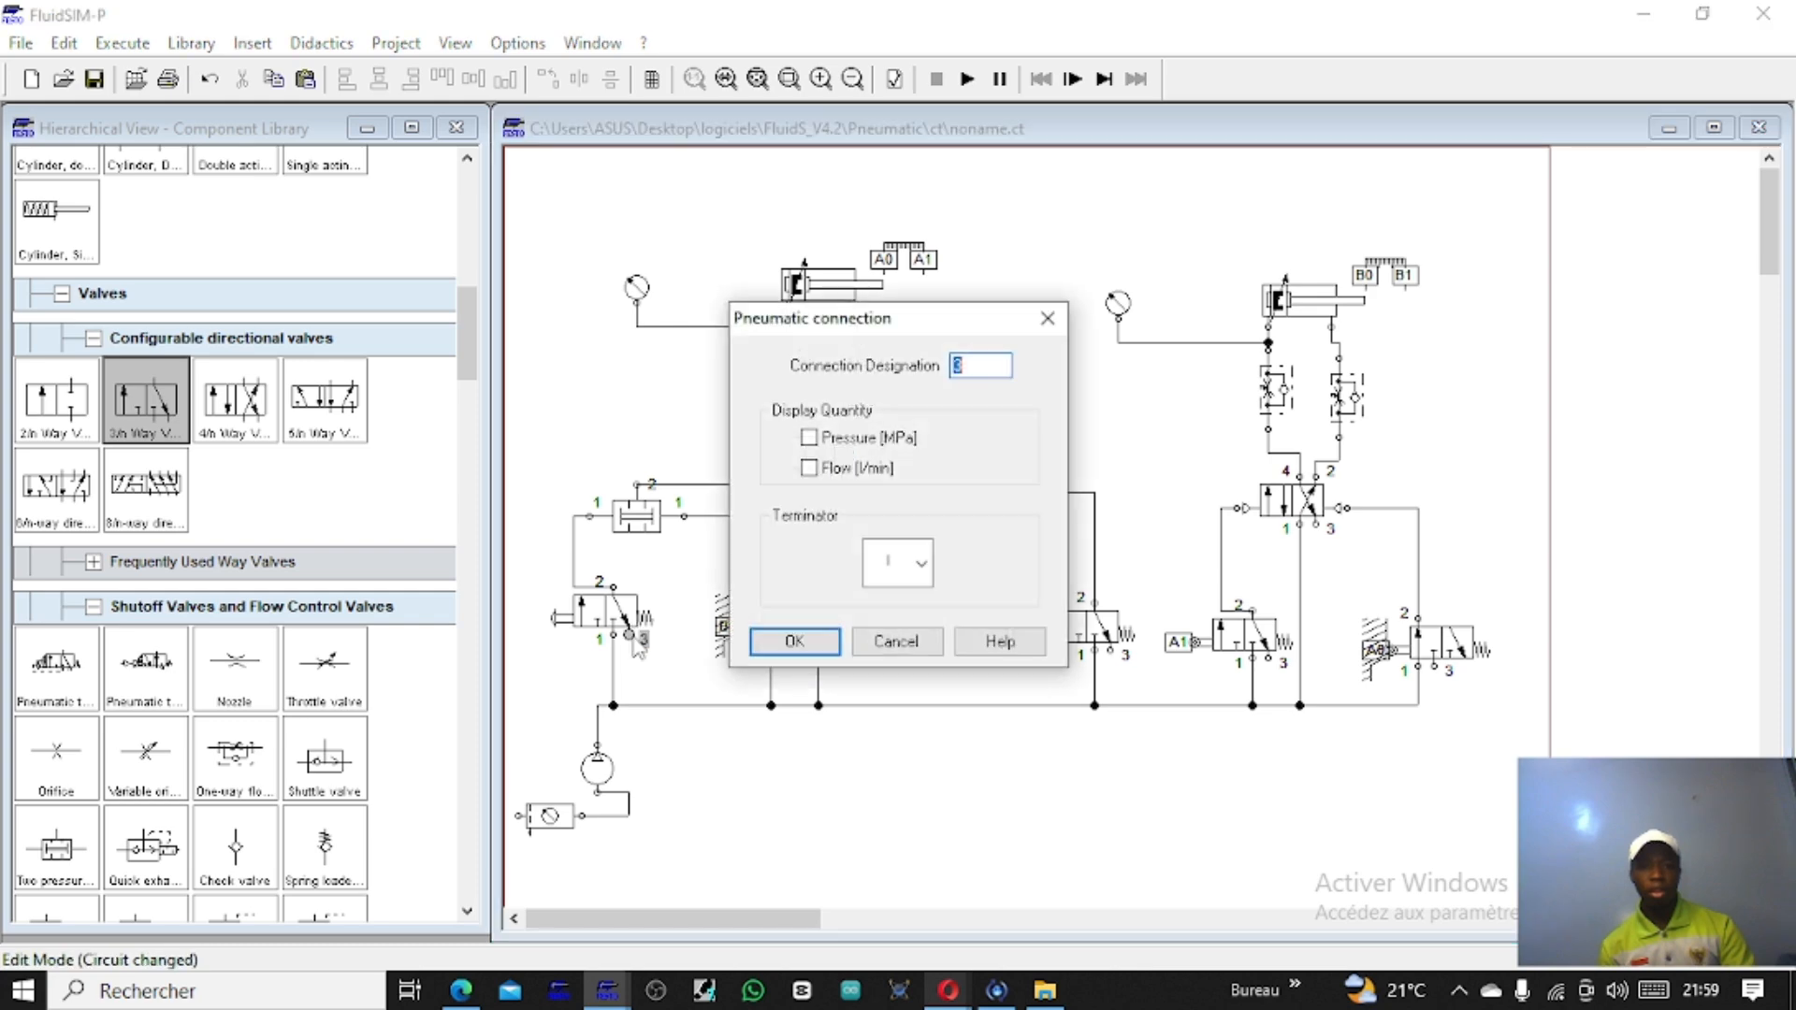
click(921, 562)
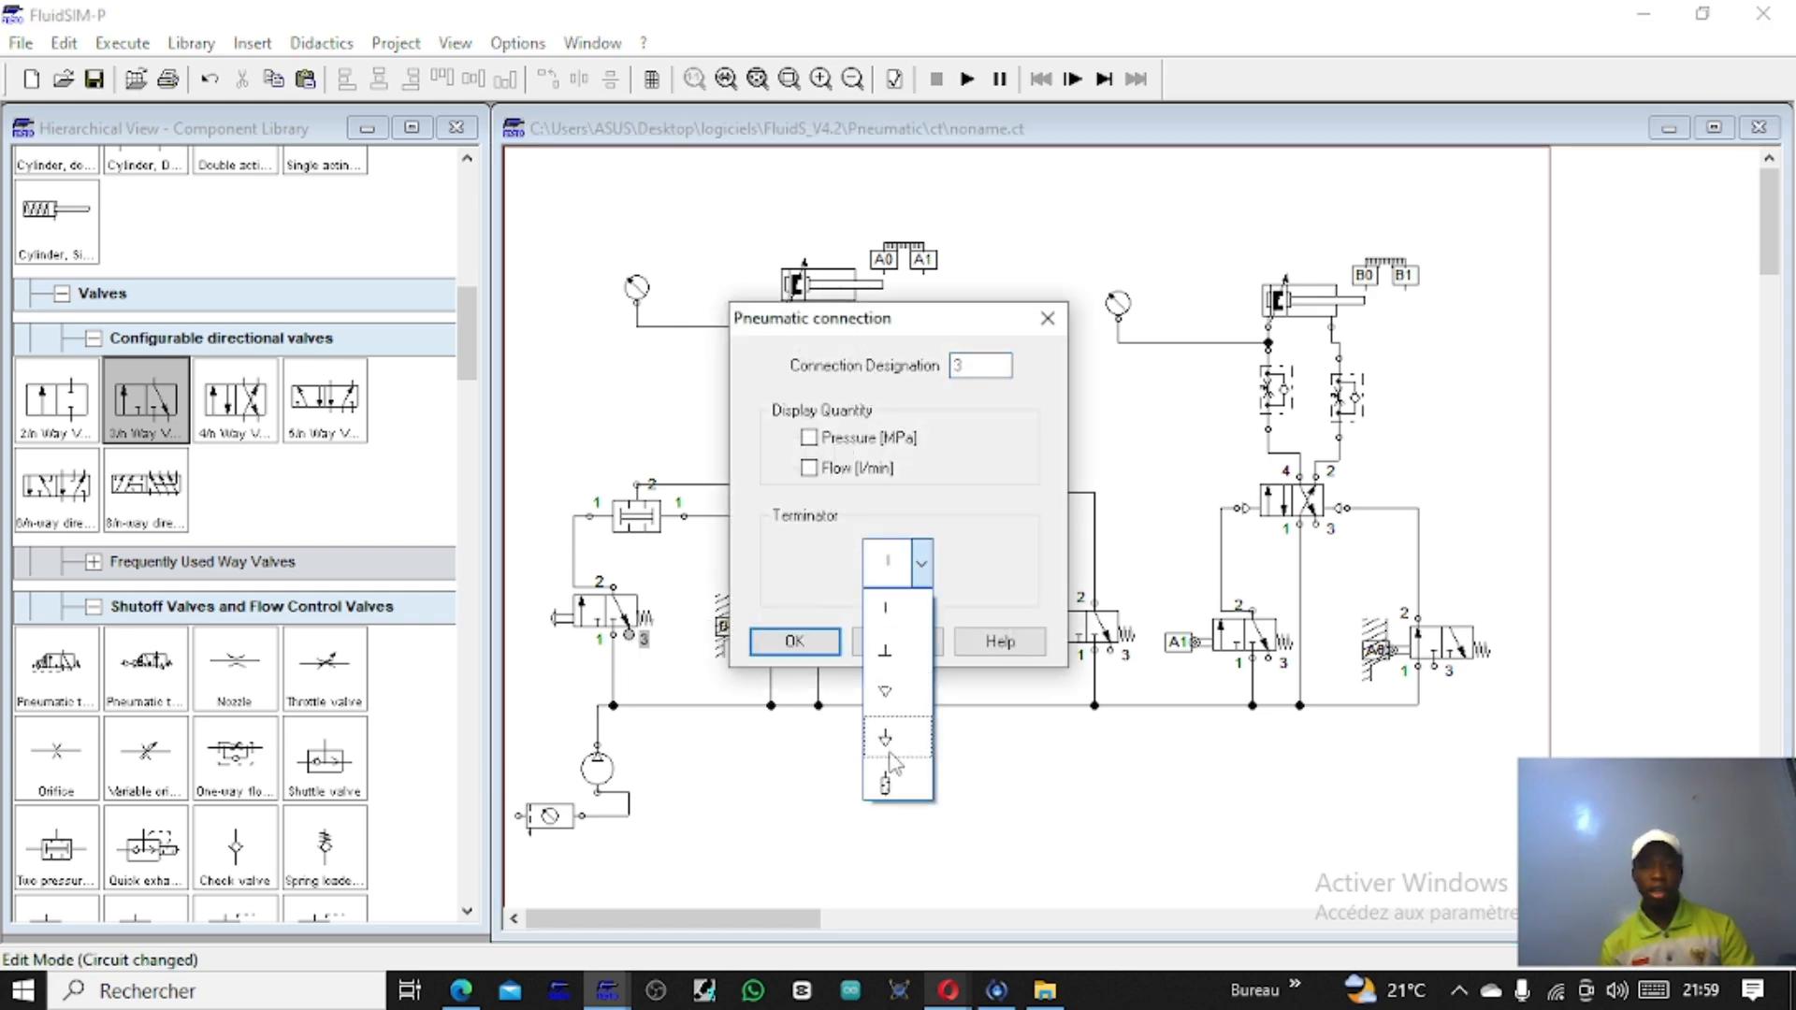
click(888, 784)
click(794, 640)
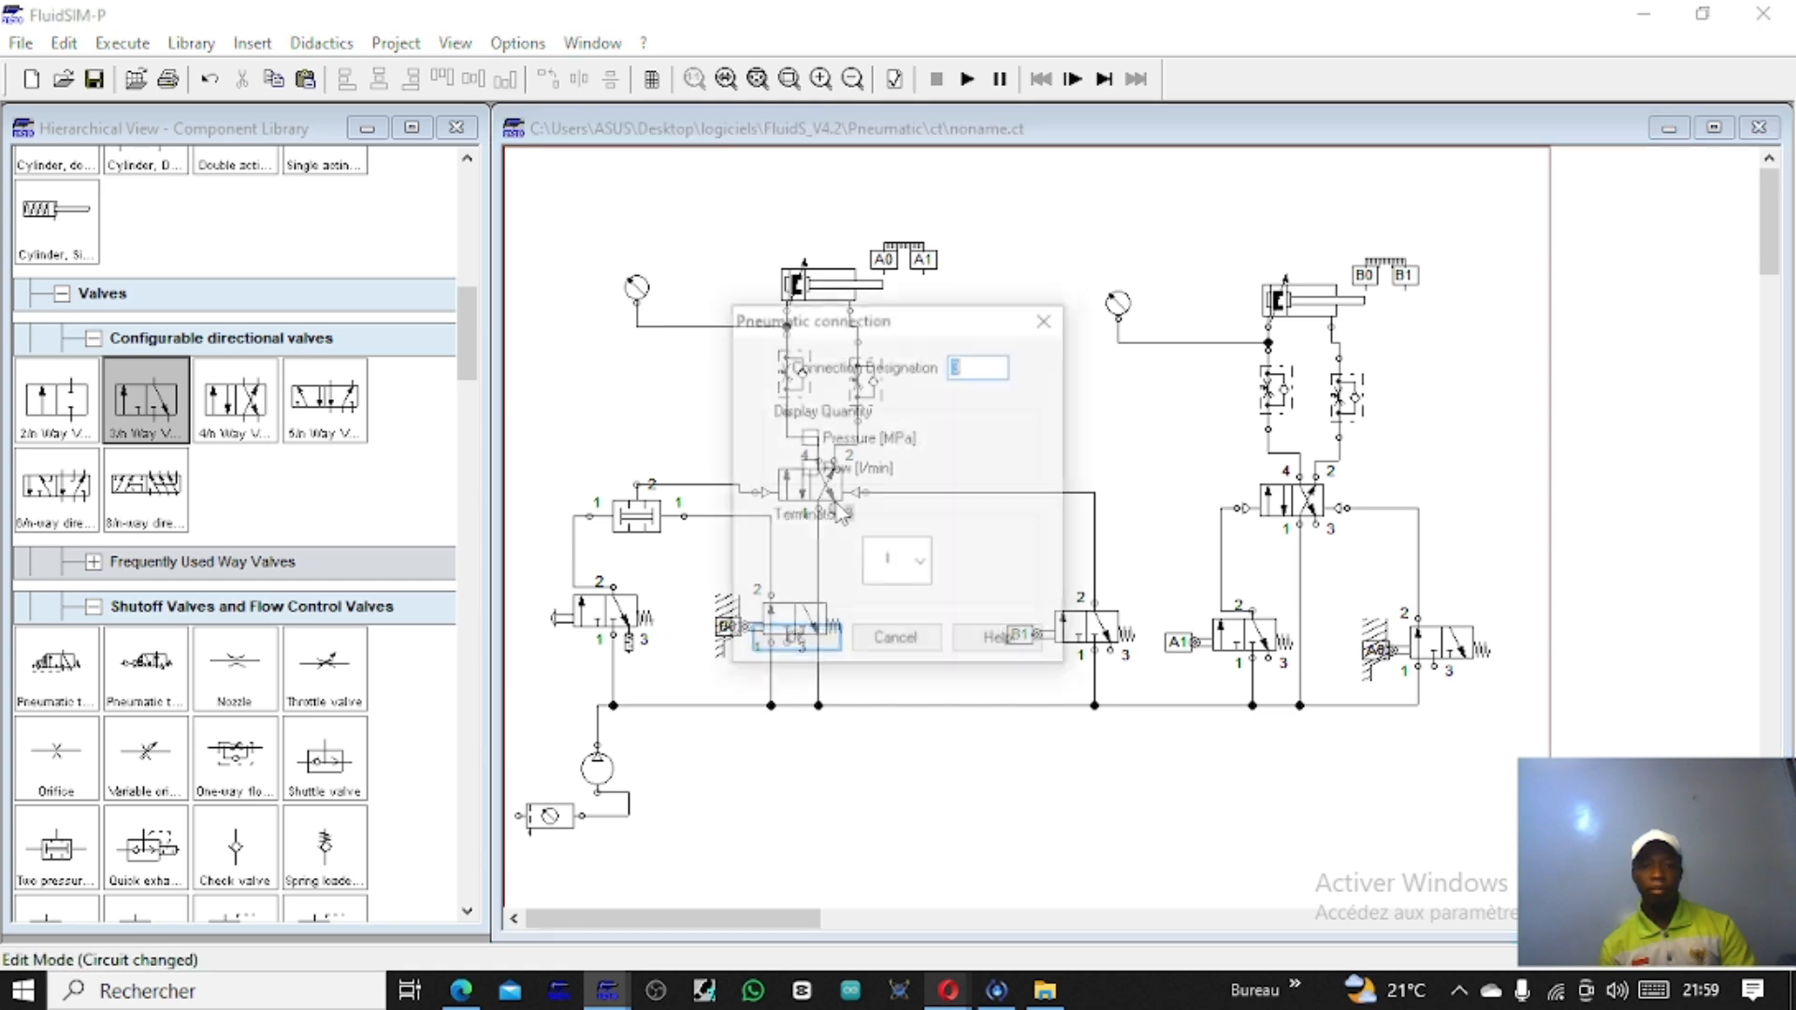
Step: Fit silencer terminators to exhaust port 3 of both the A and B 4/n way valves
double_click(864, 490)
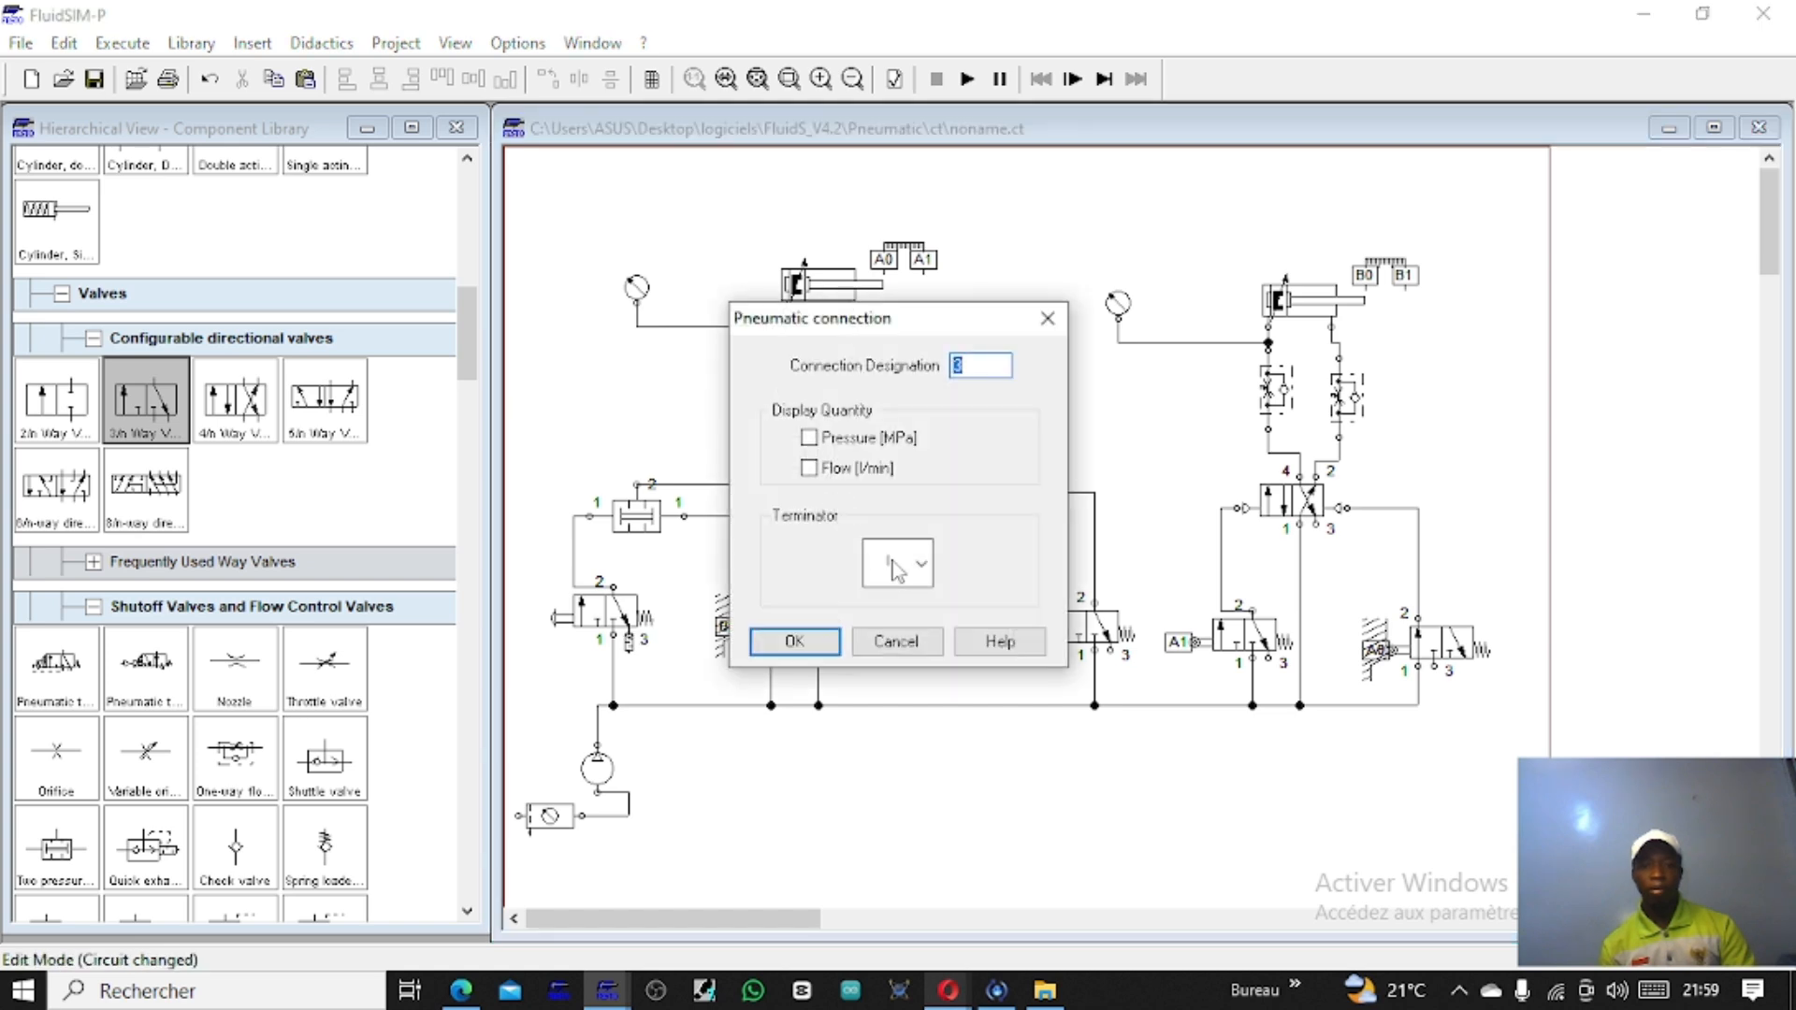
click(939, 575)
click(914, 791)
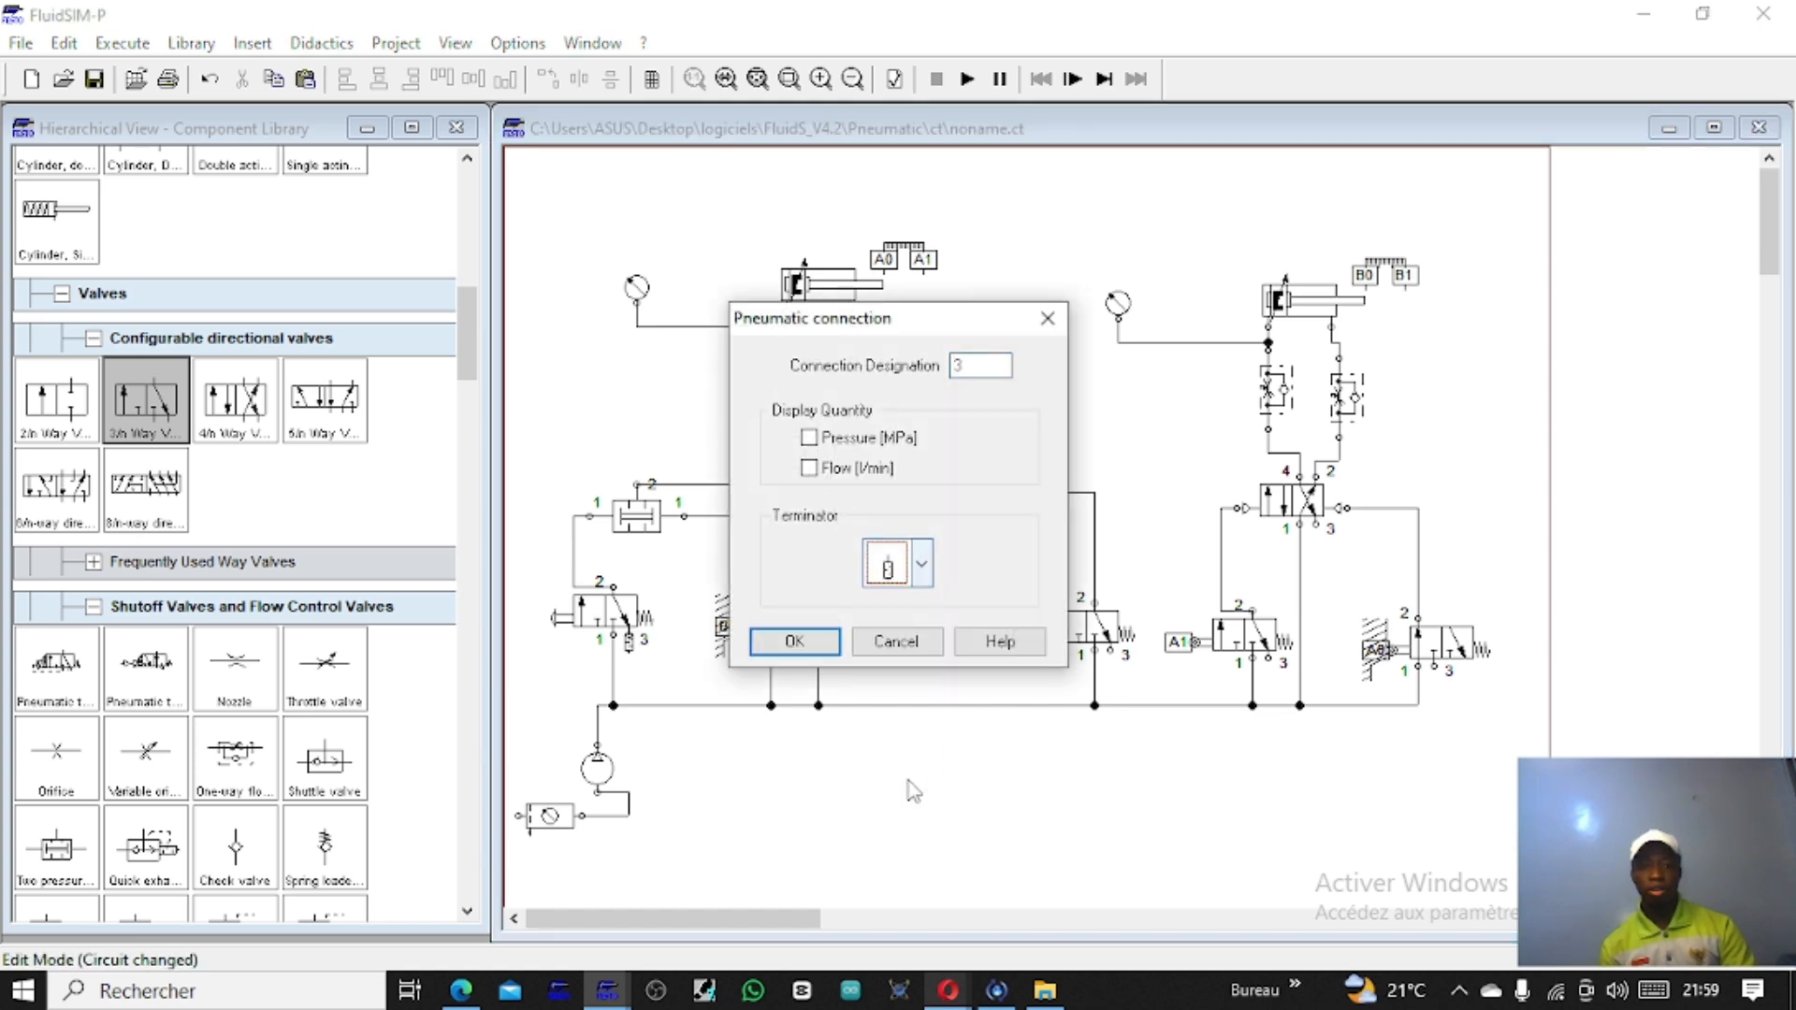
click(823, 639)
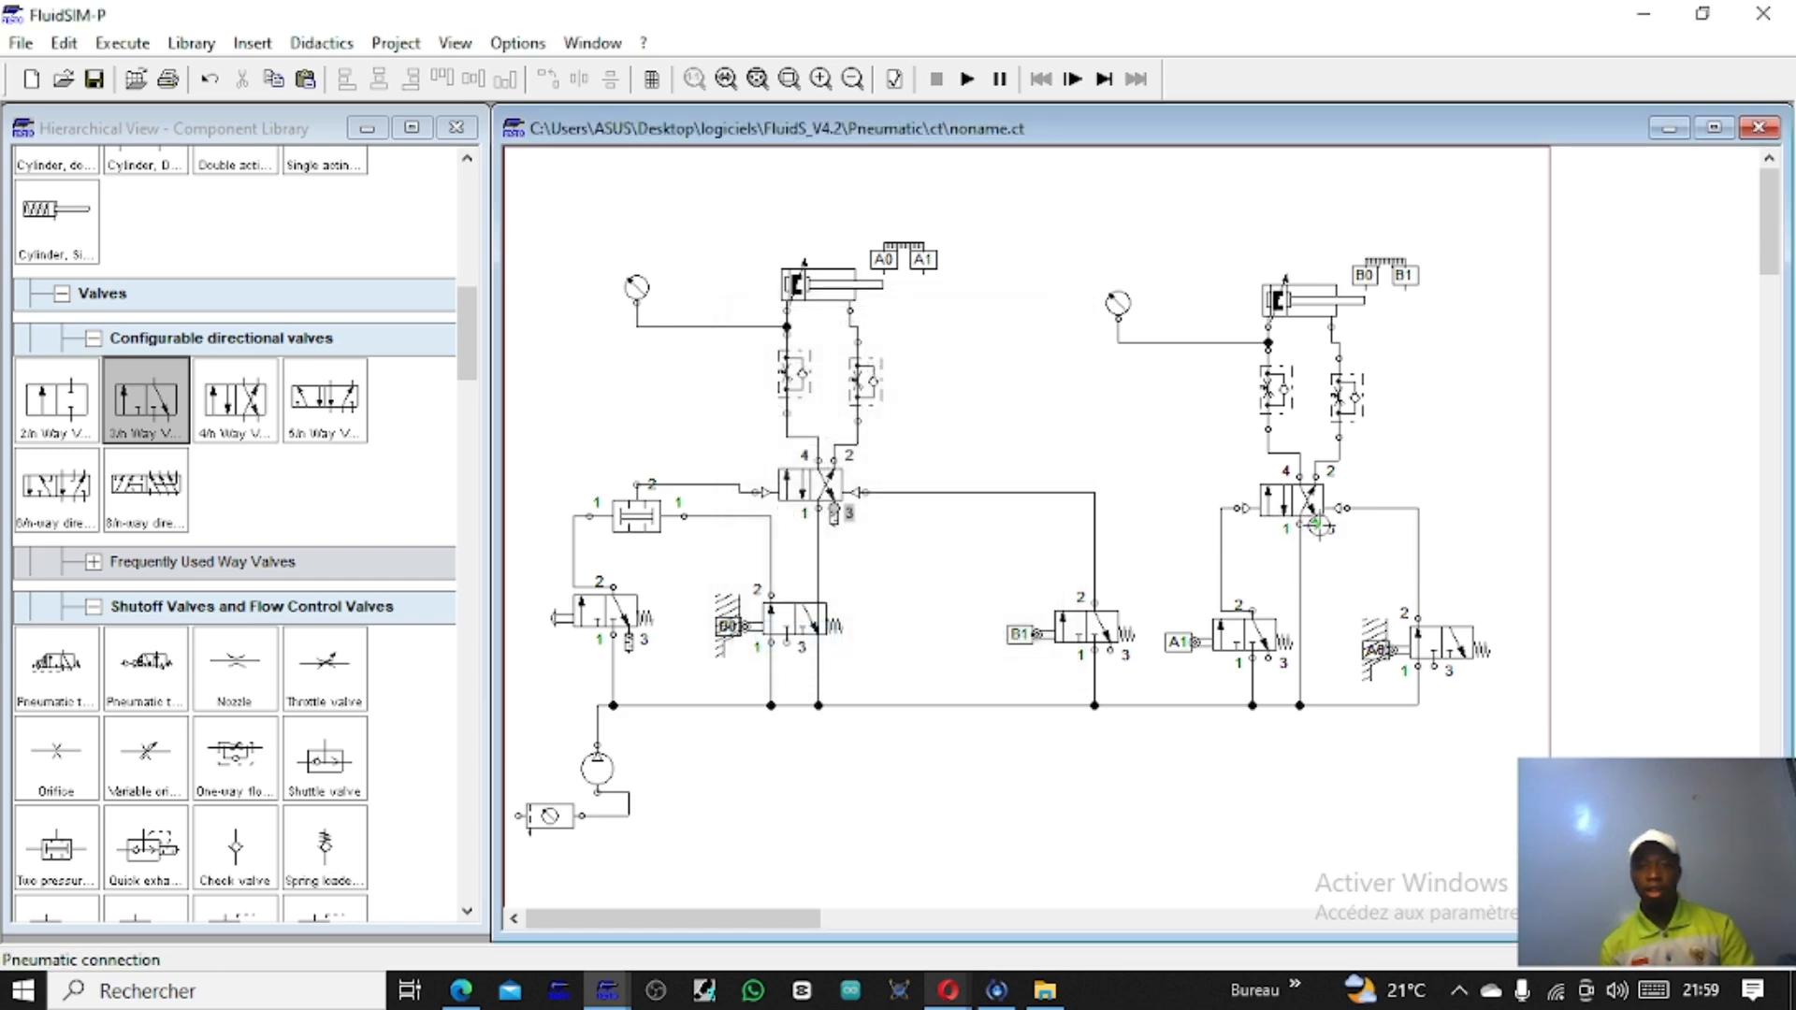
double_click(1319, 524)
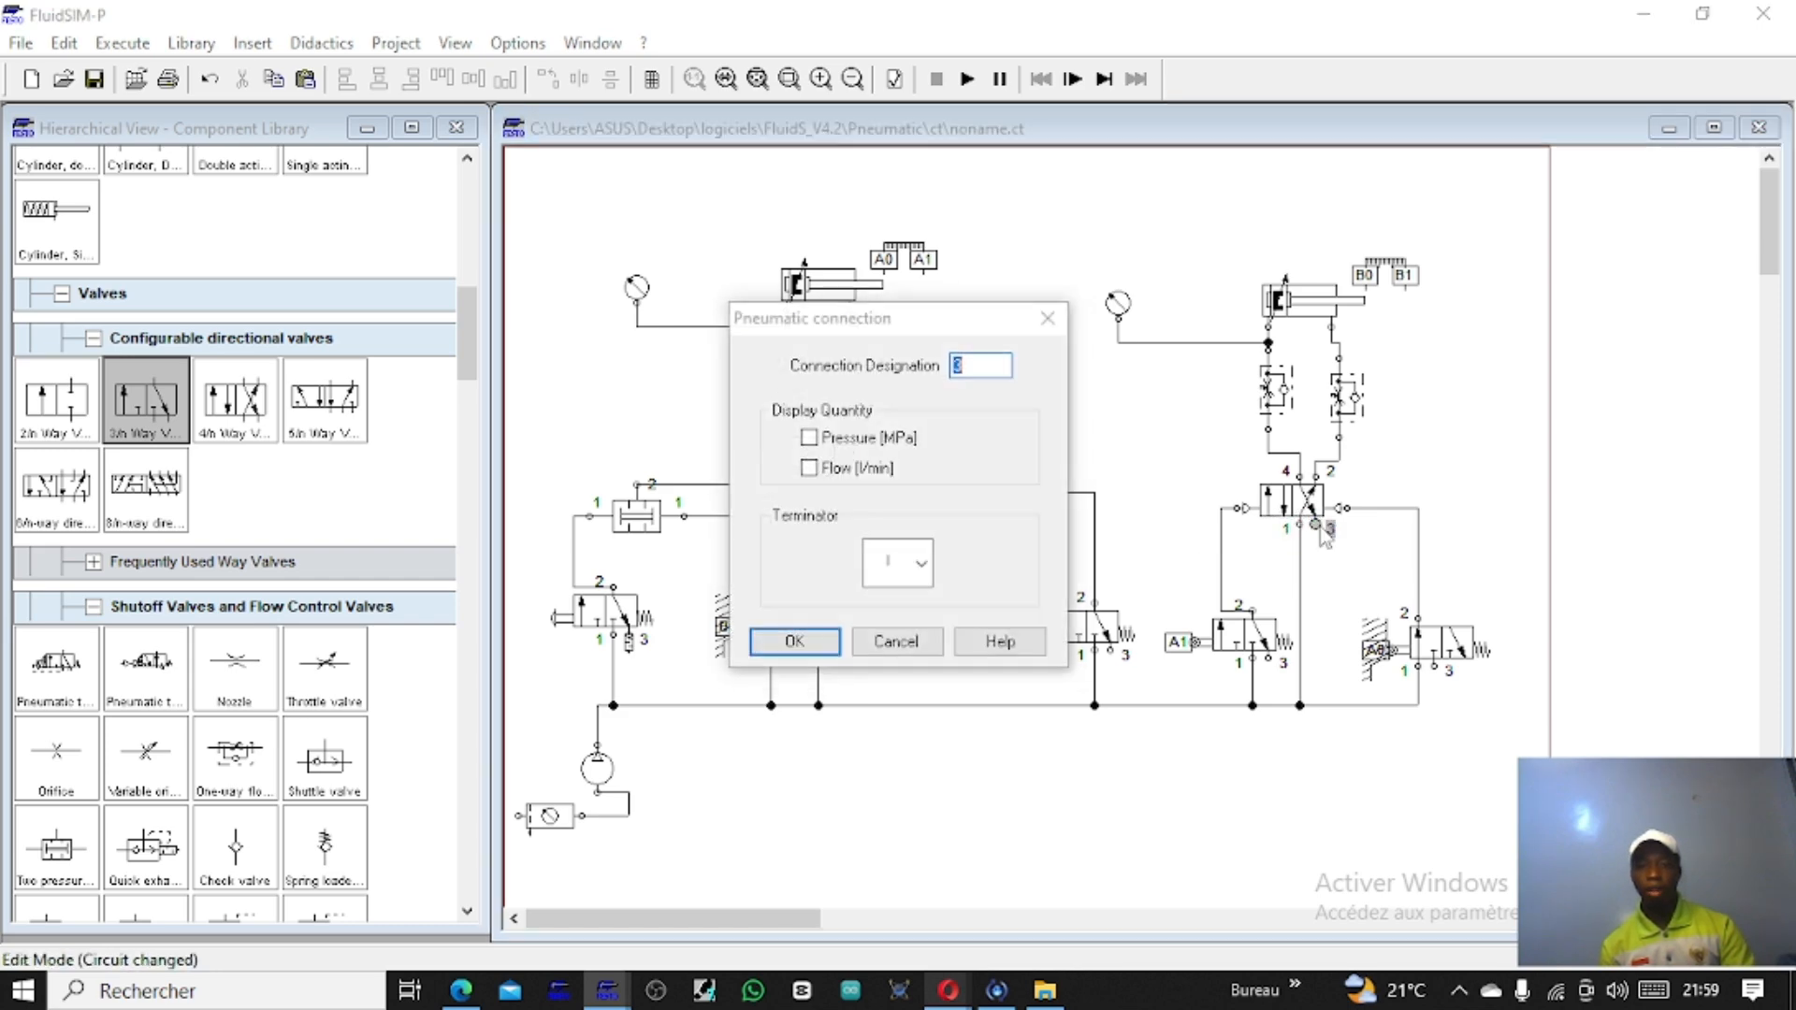
click(918, 562)
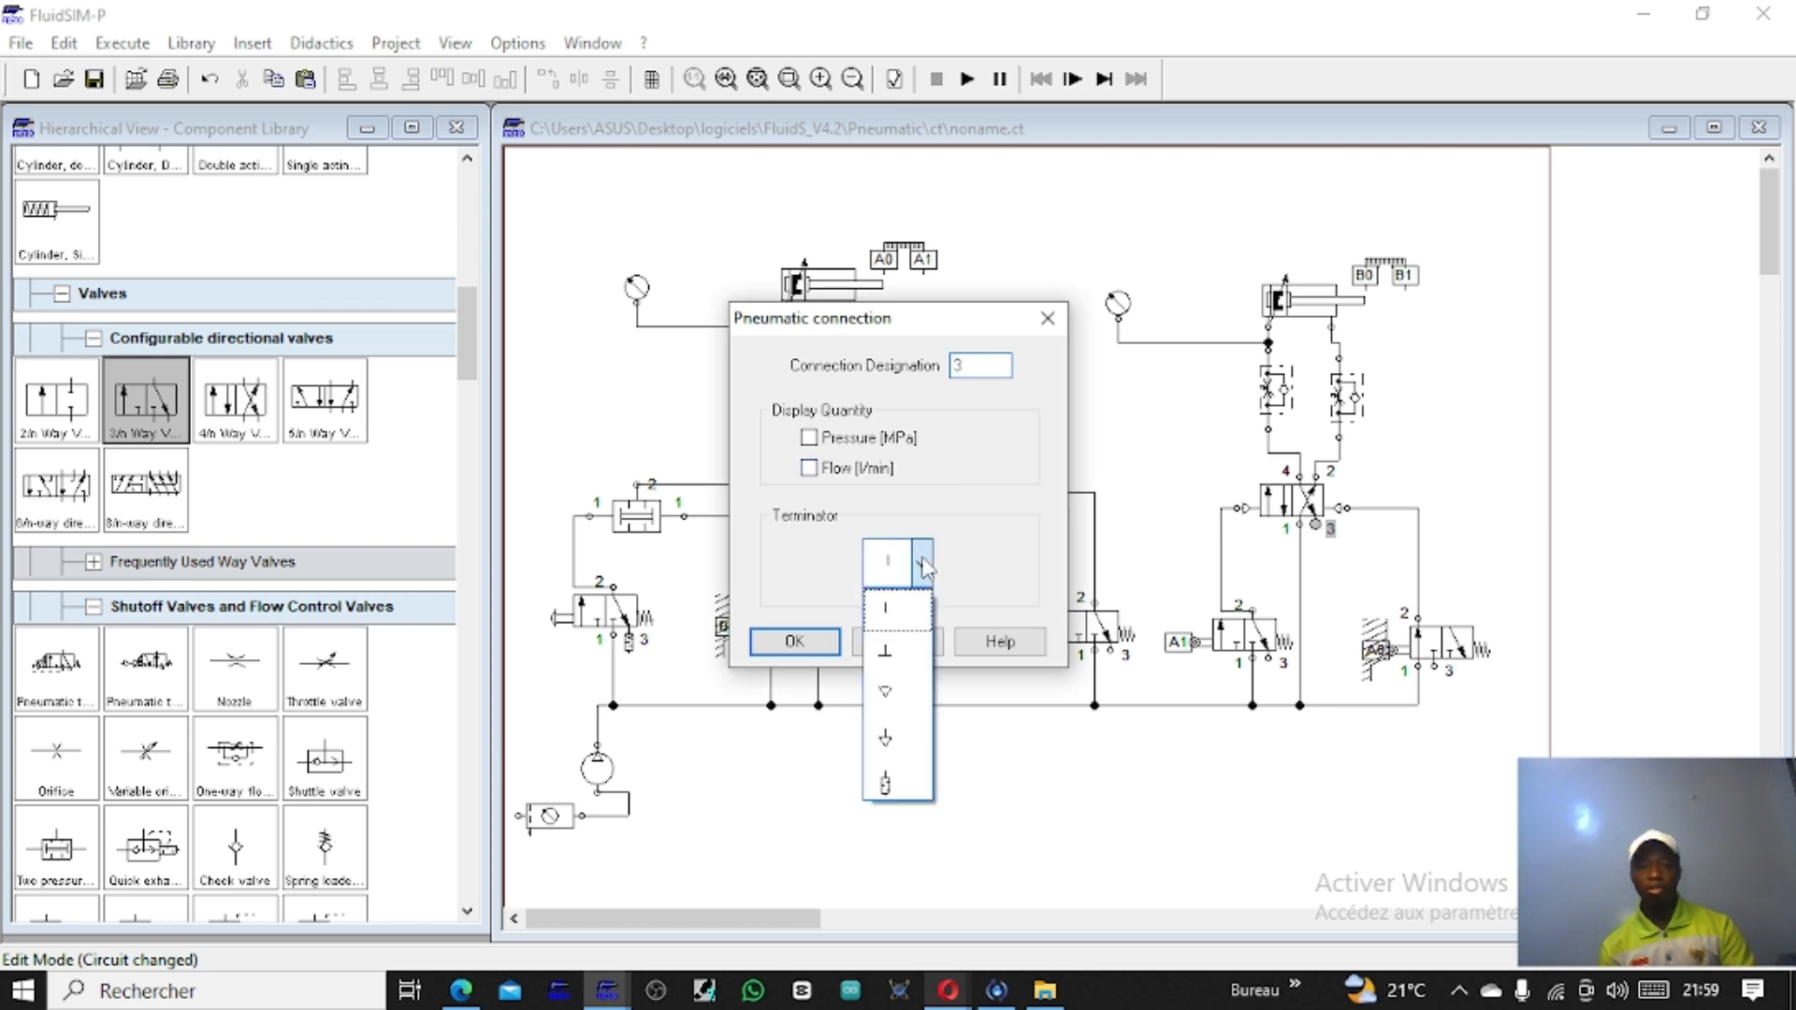
click(885, 776)
click(794, 641)
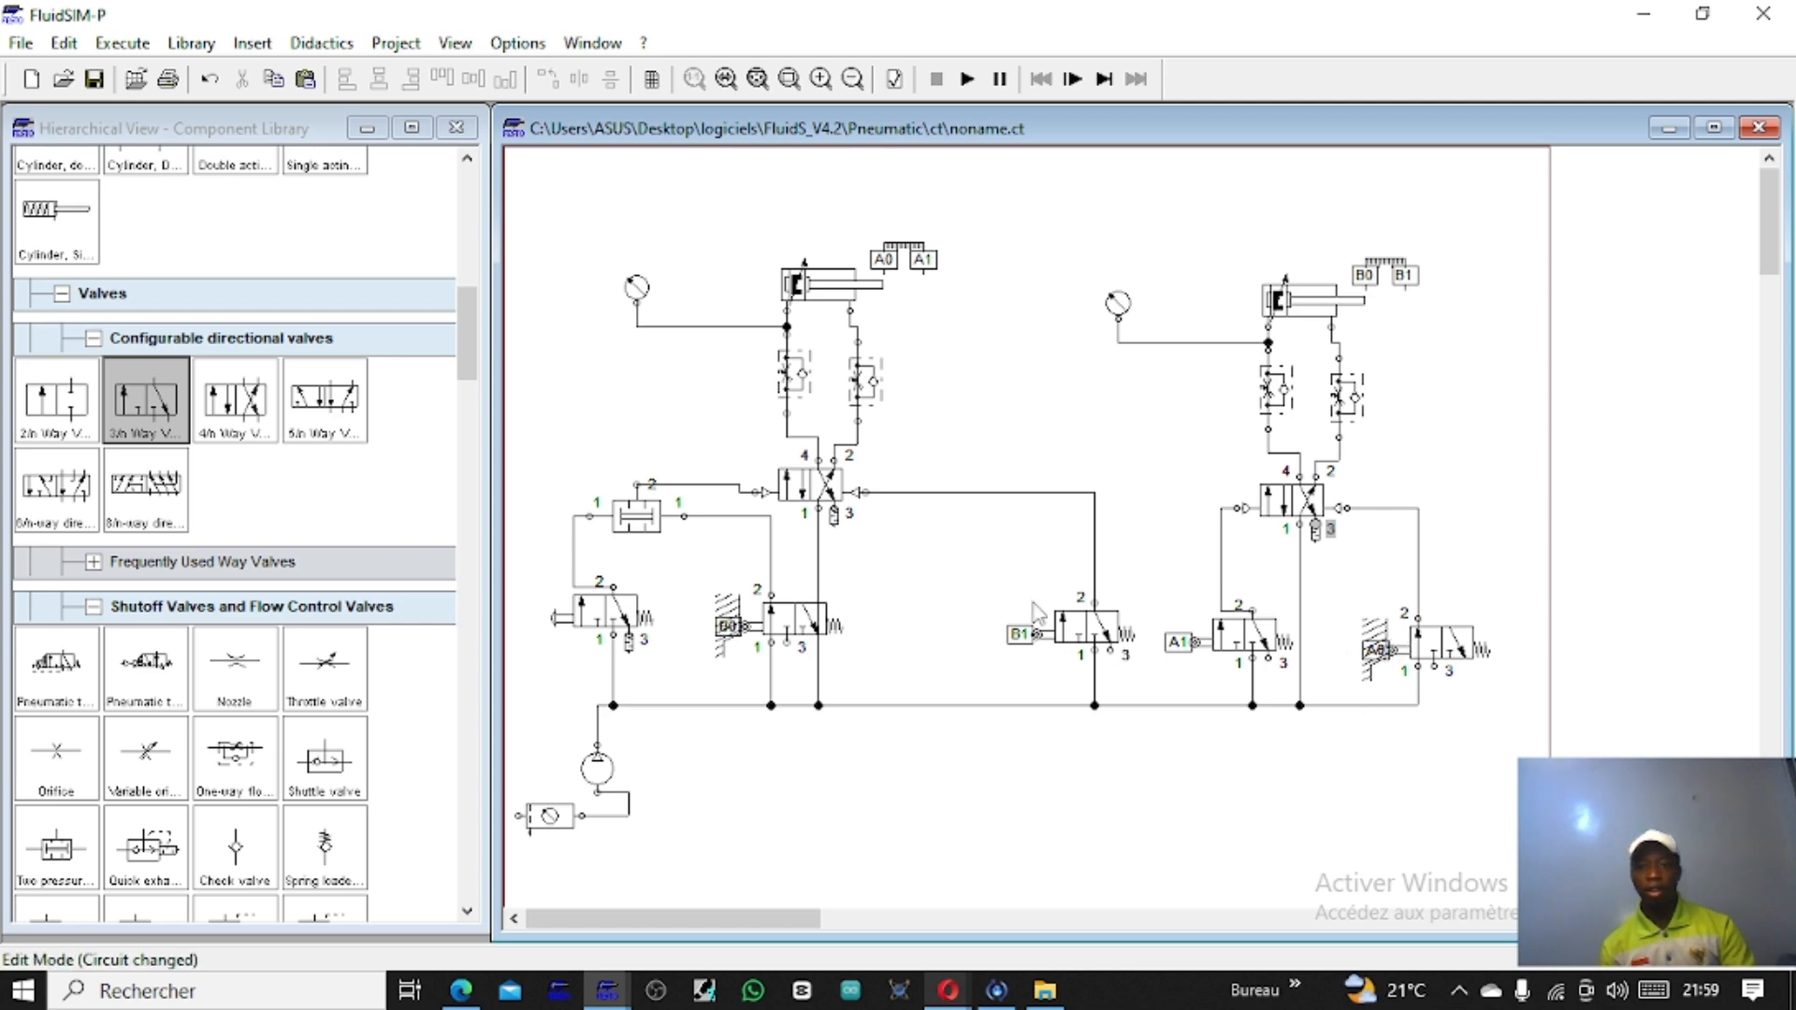
Step: Fit silencer terminators to exhaust port 3 of the A1 and A0 roller-operated 3/n way valves
double_click(1268, 660)
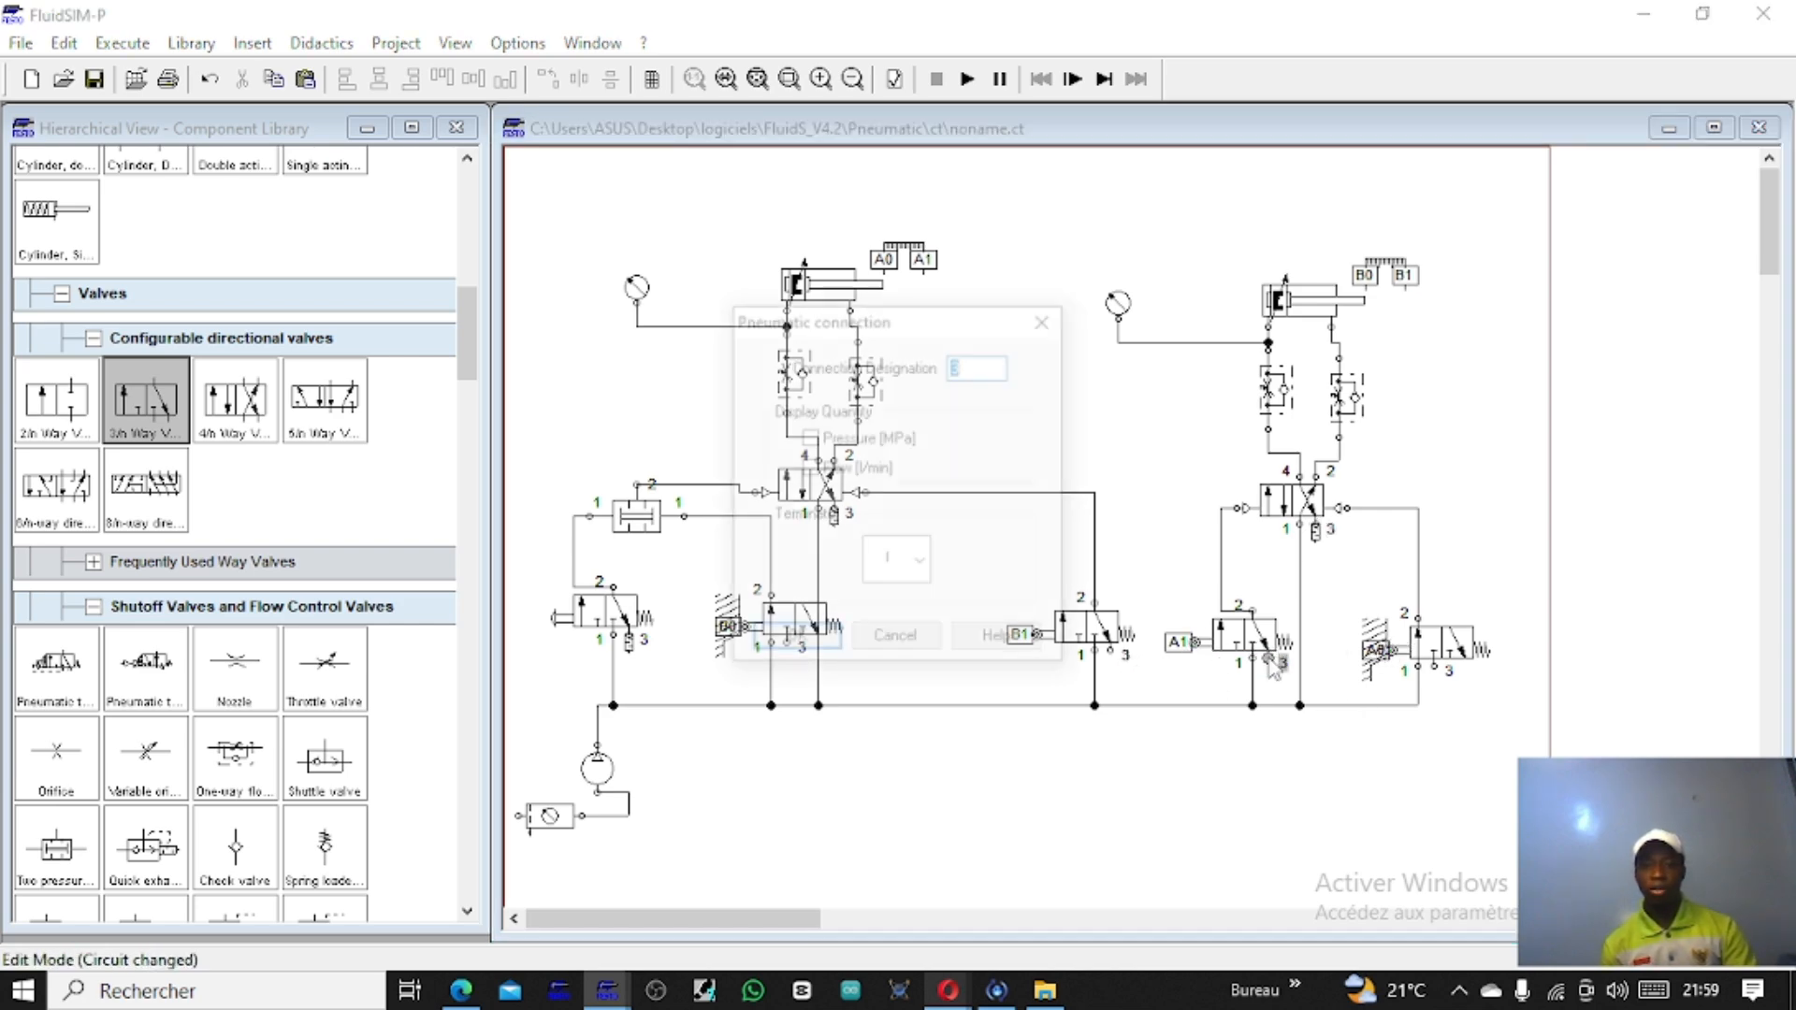
click(924, 565)
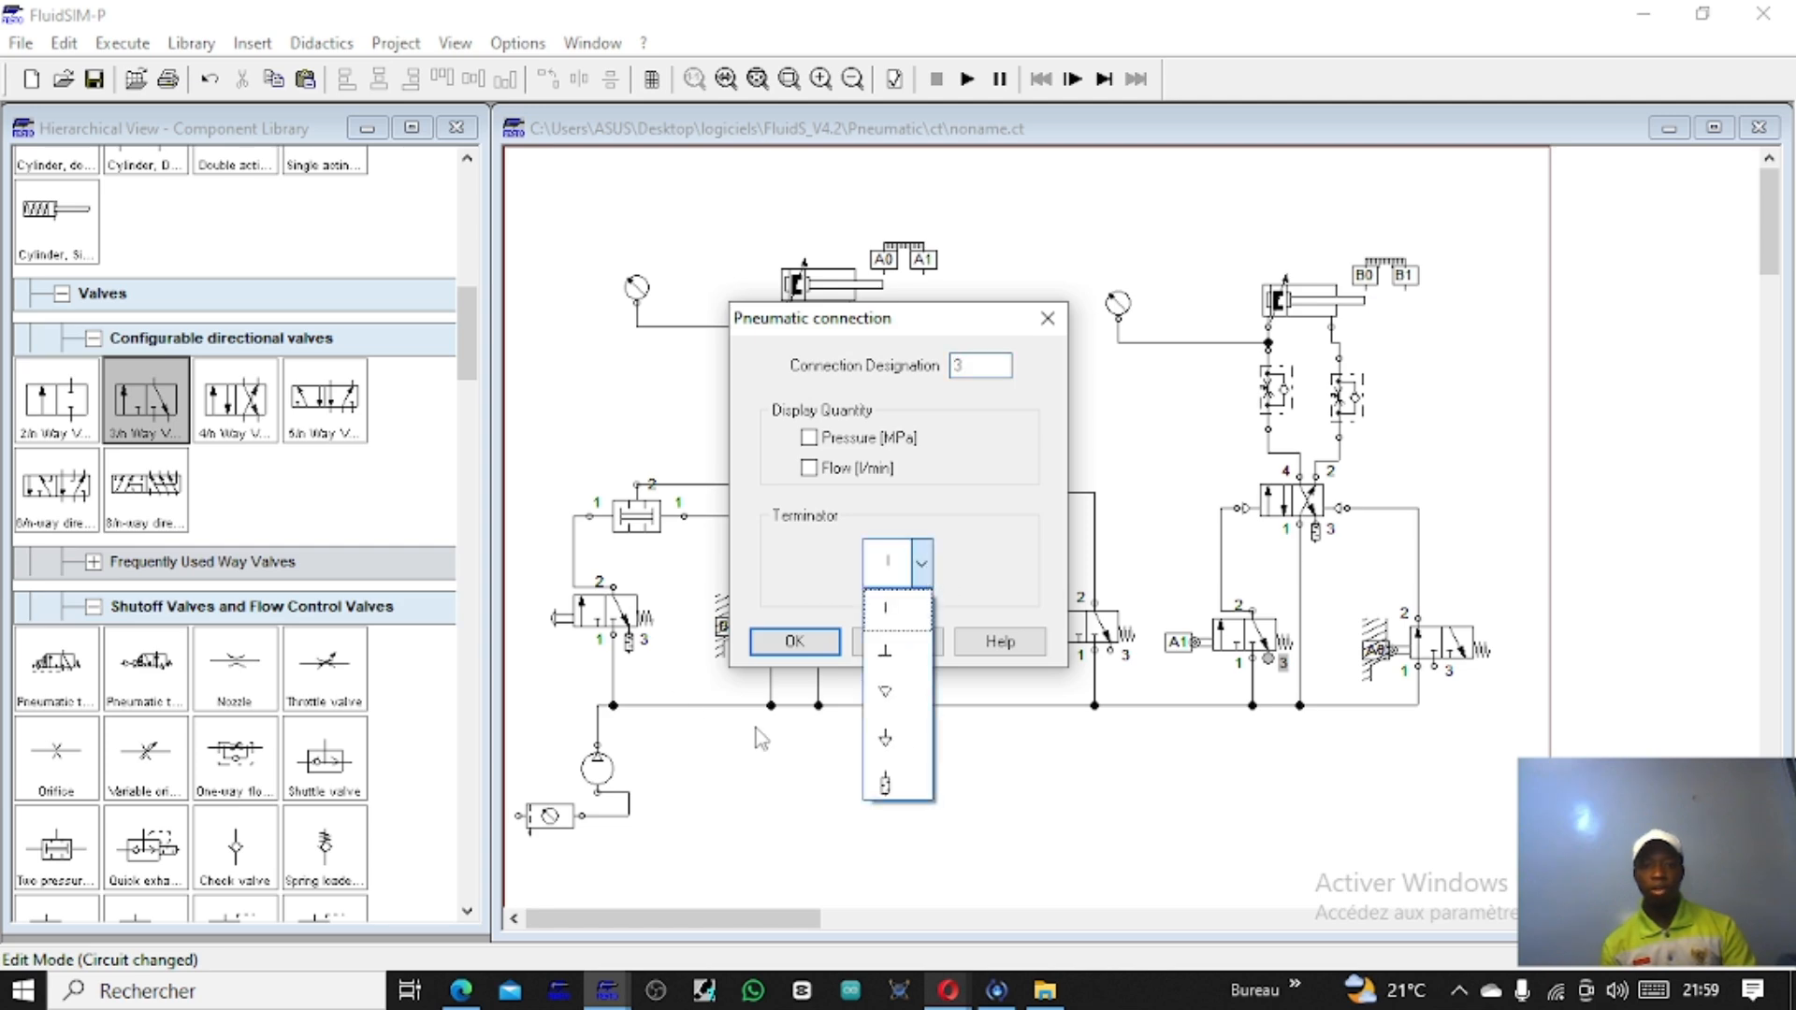
click(898, 785)
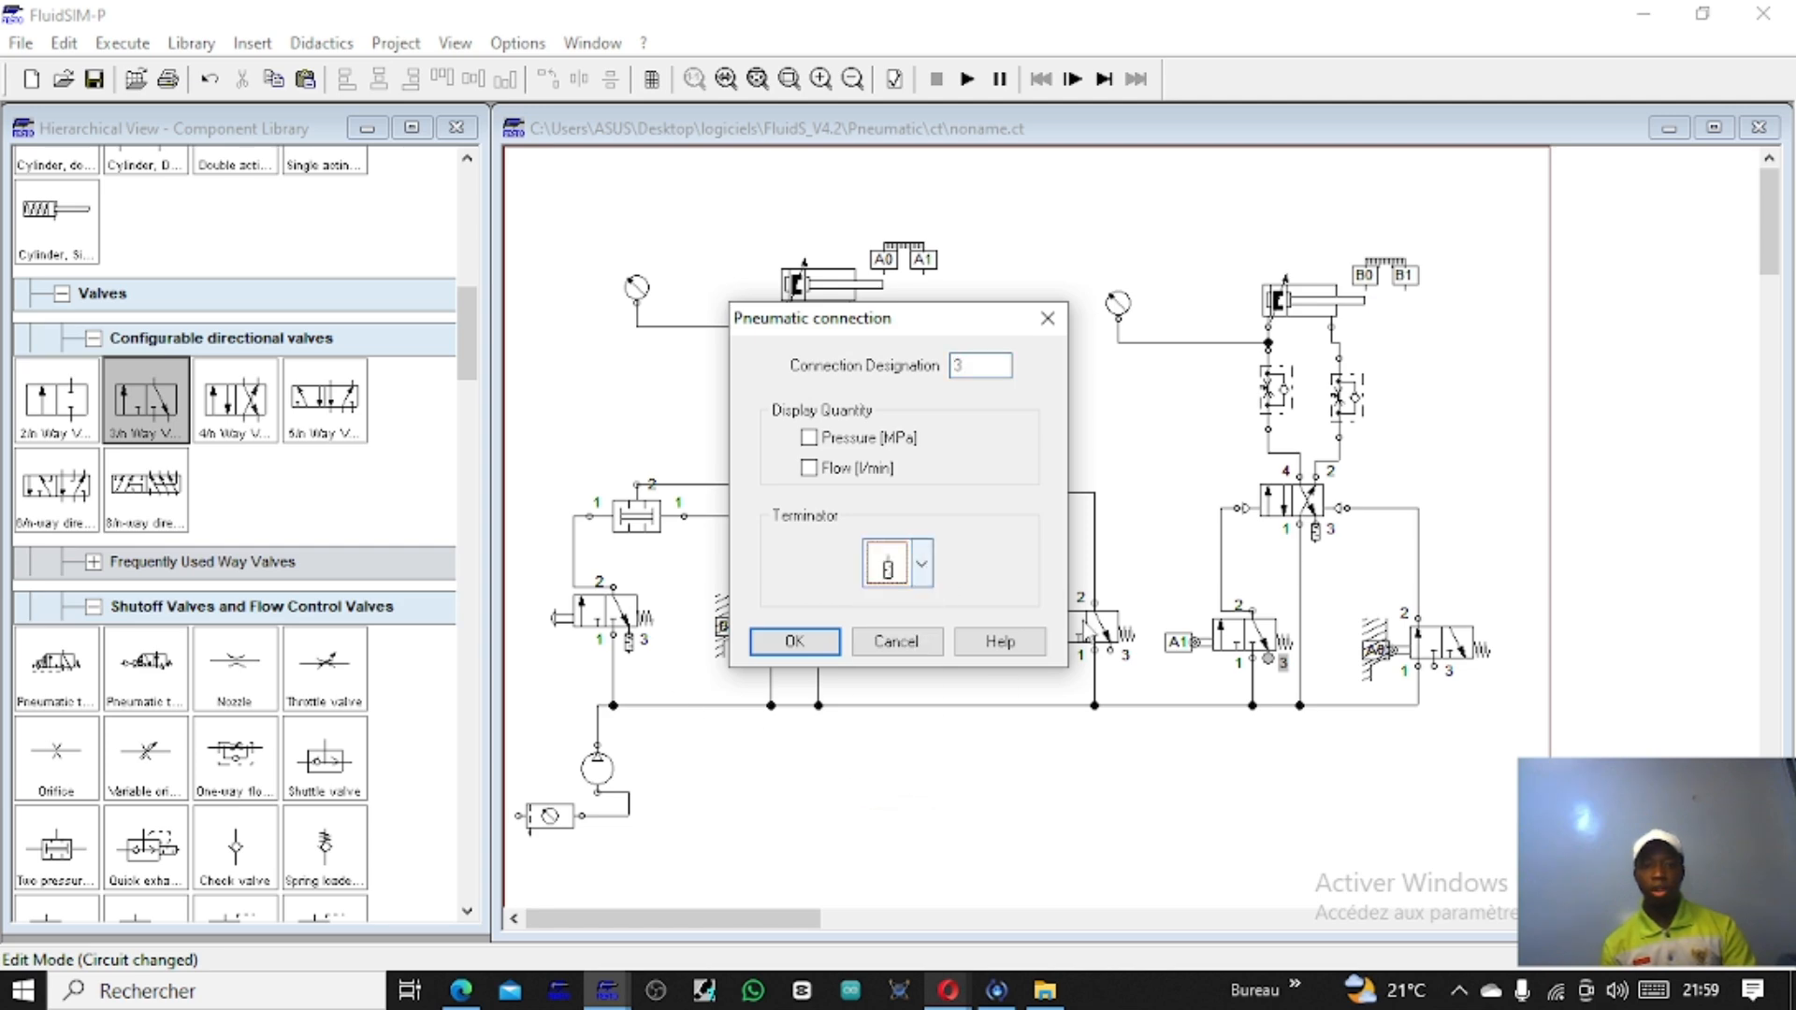
click(792, 642)
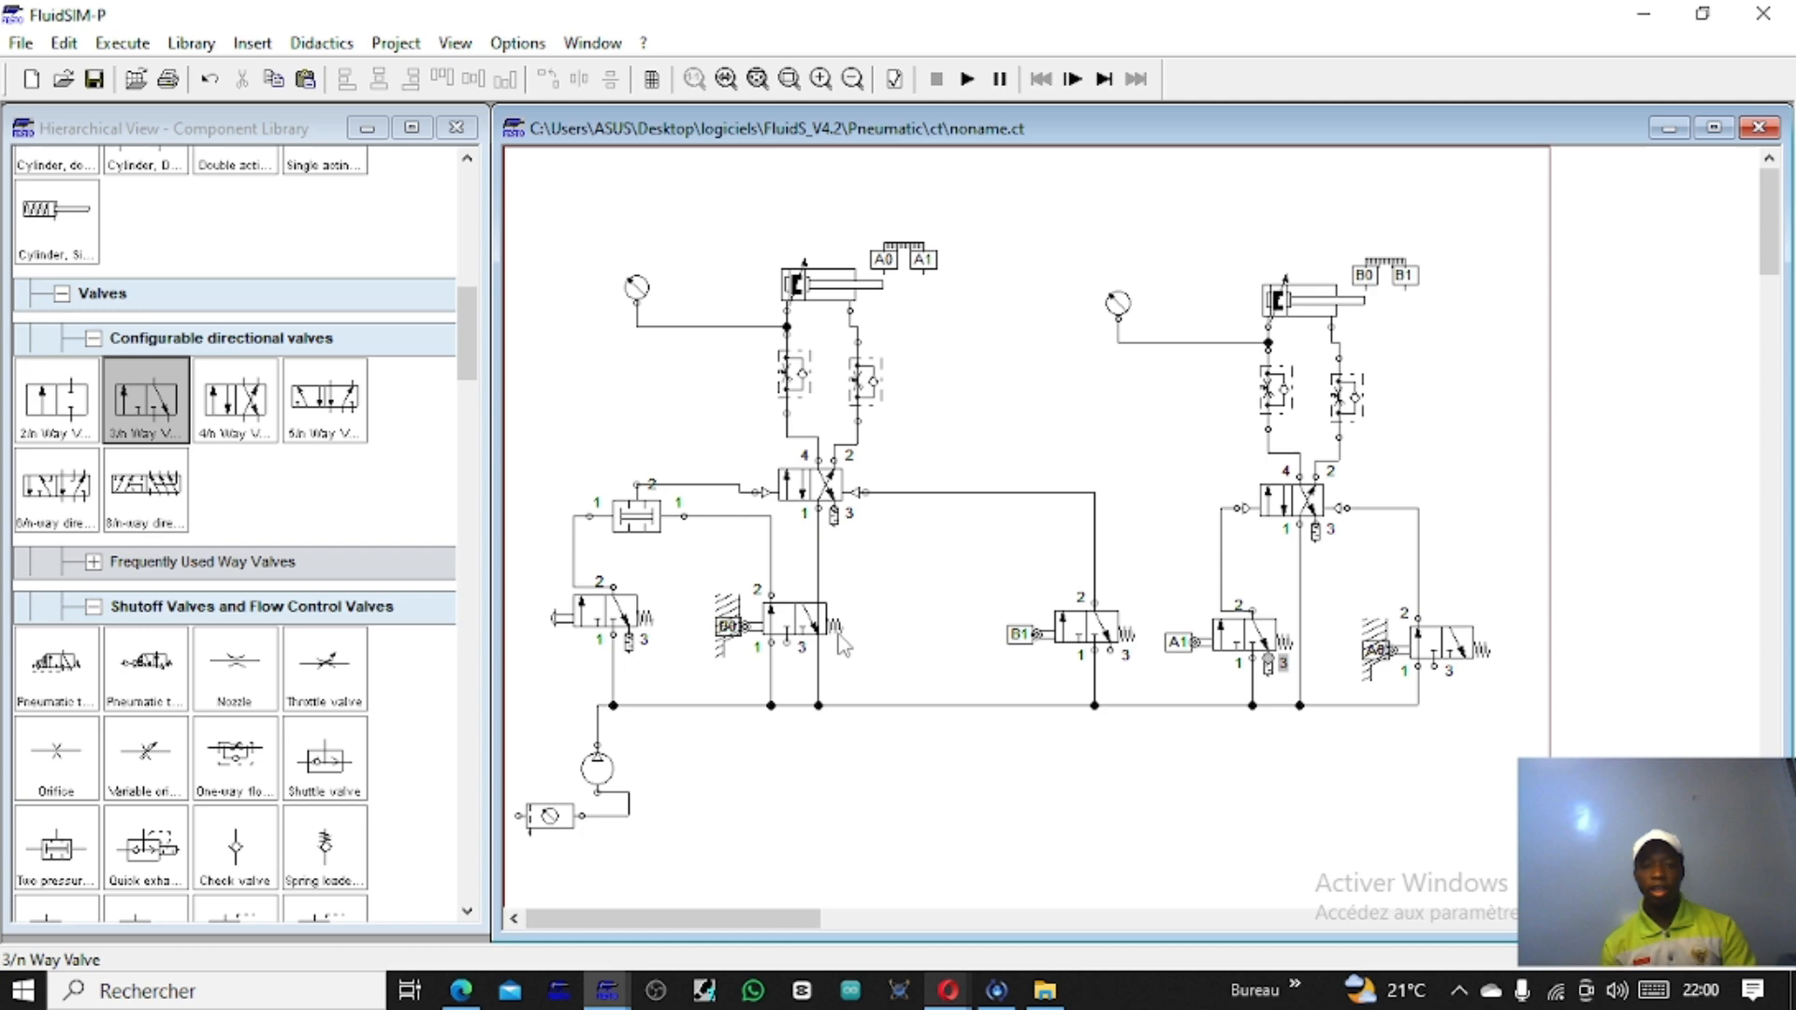
double_click(1433, 667)
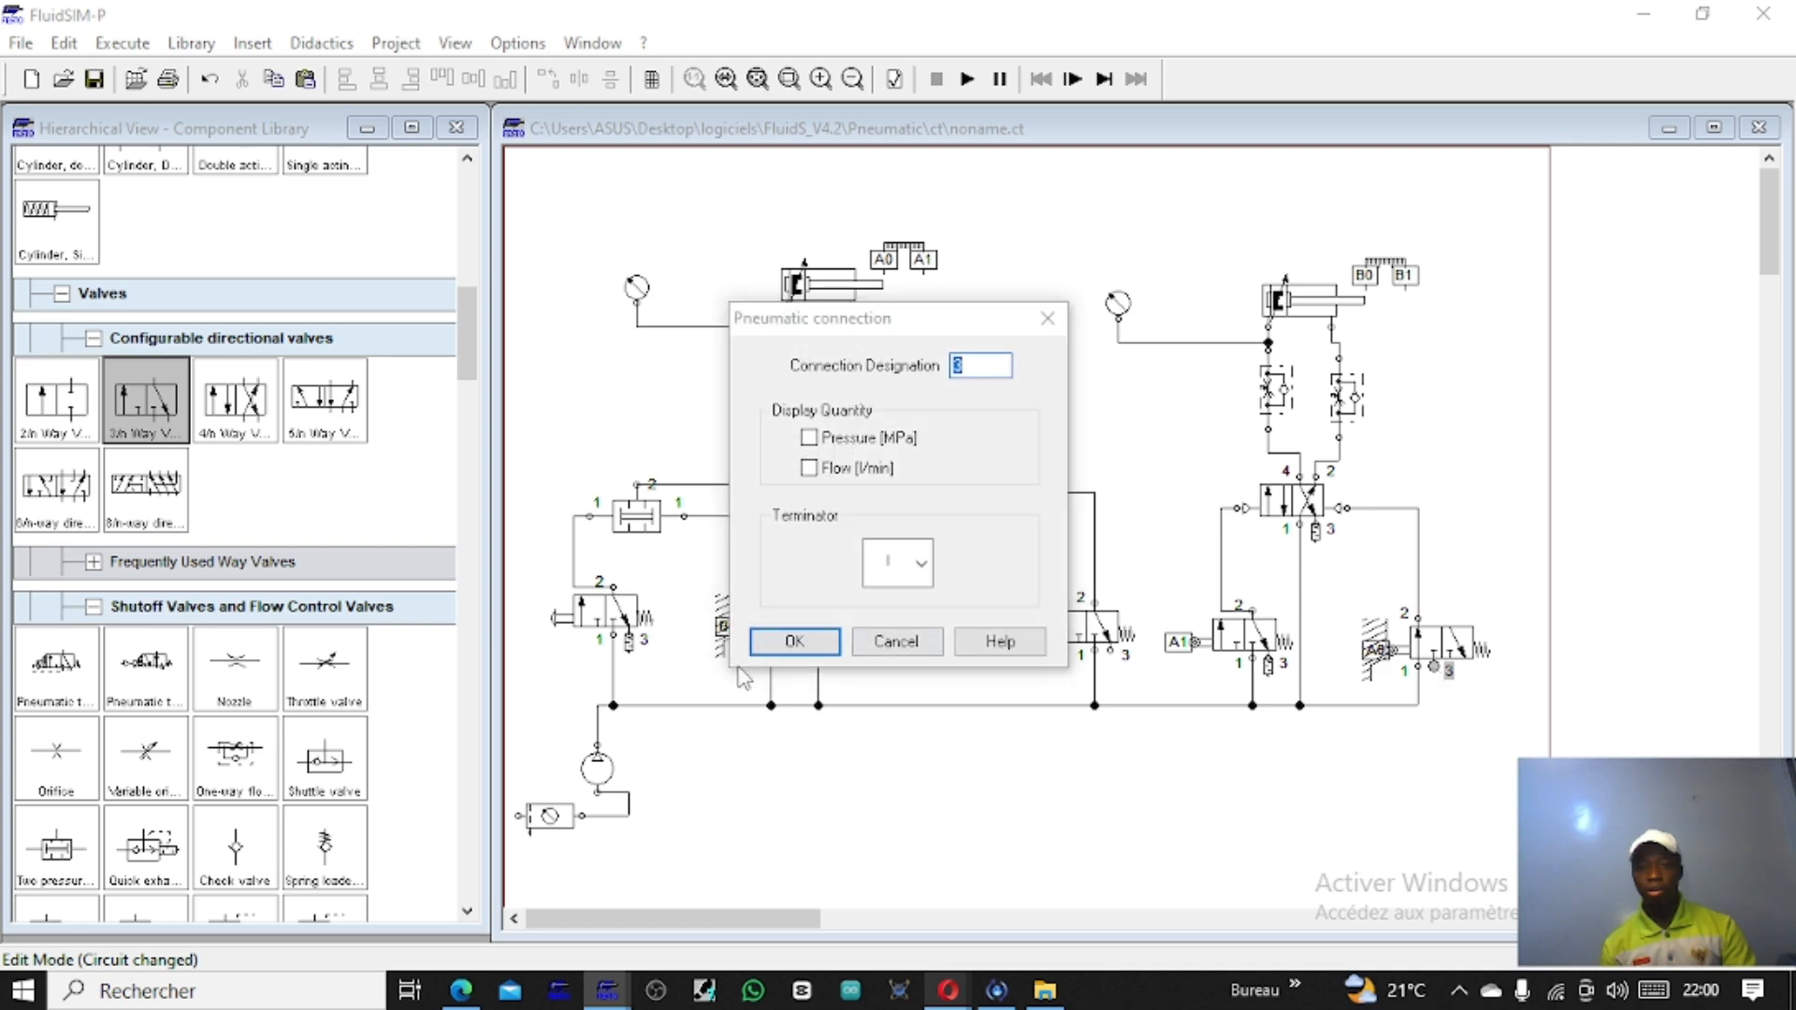
click(898, 562)
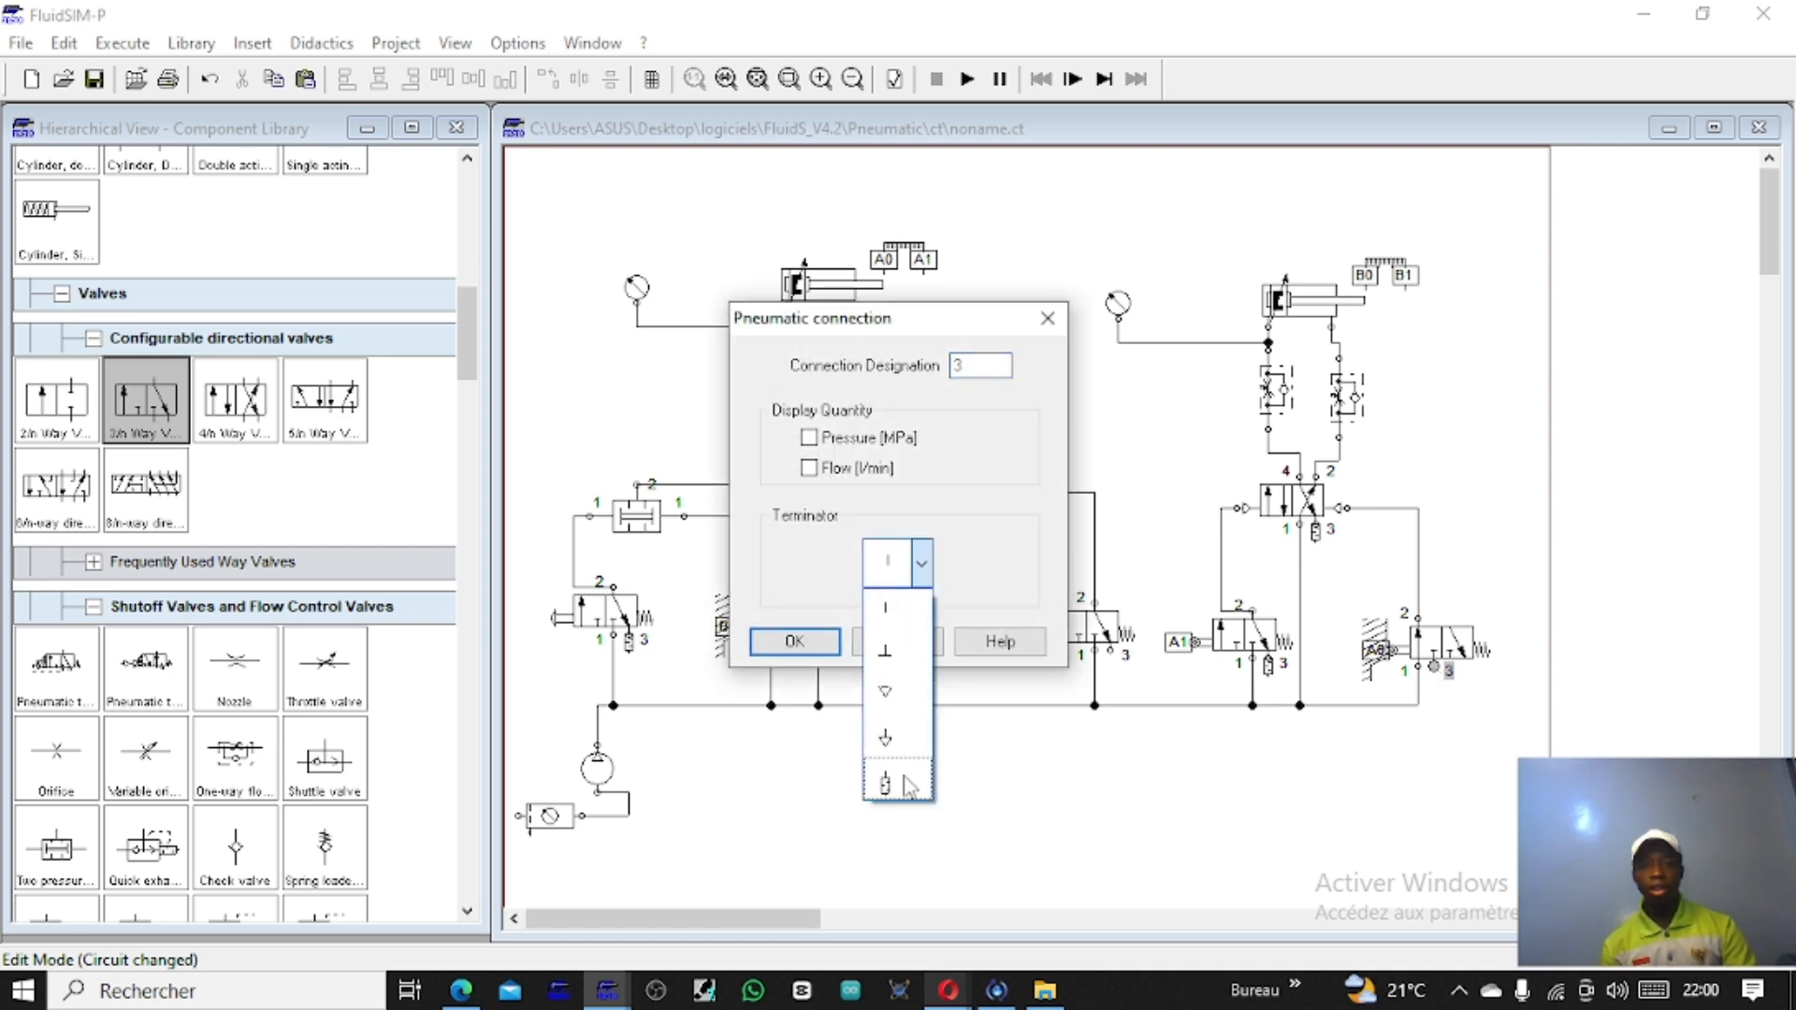
click(898, 785)
click(794, 642)
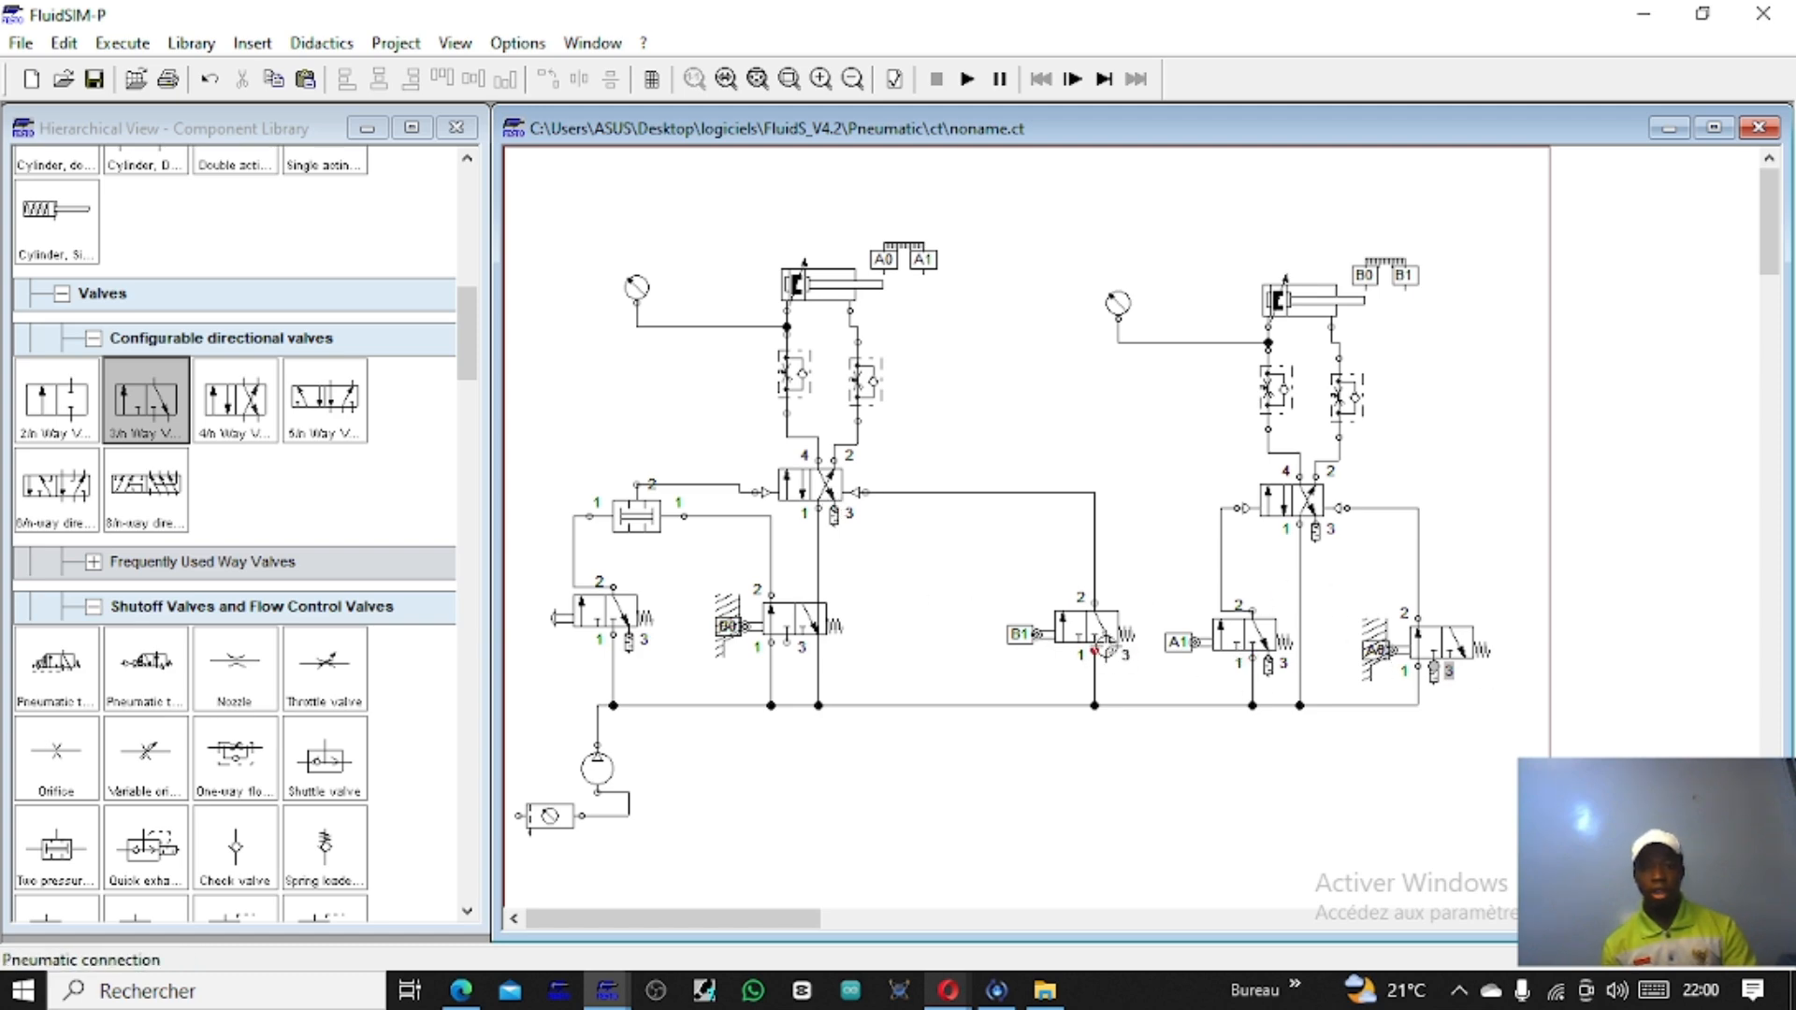
Step: Fit silencer terminators to exhaust port 3 of the B1 and B0 roller-operated 3/n way valves
double_click(1108, 652)
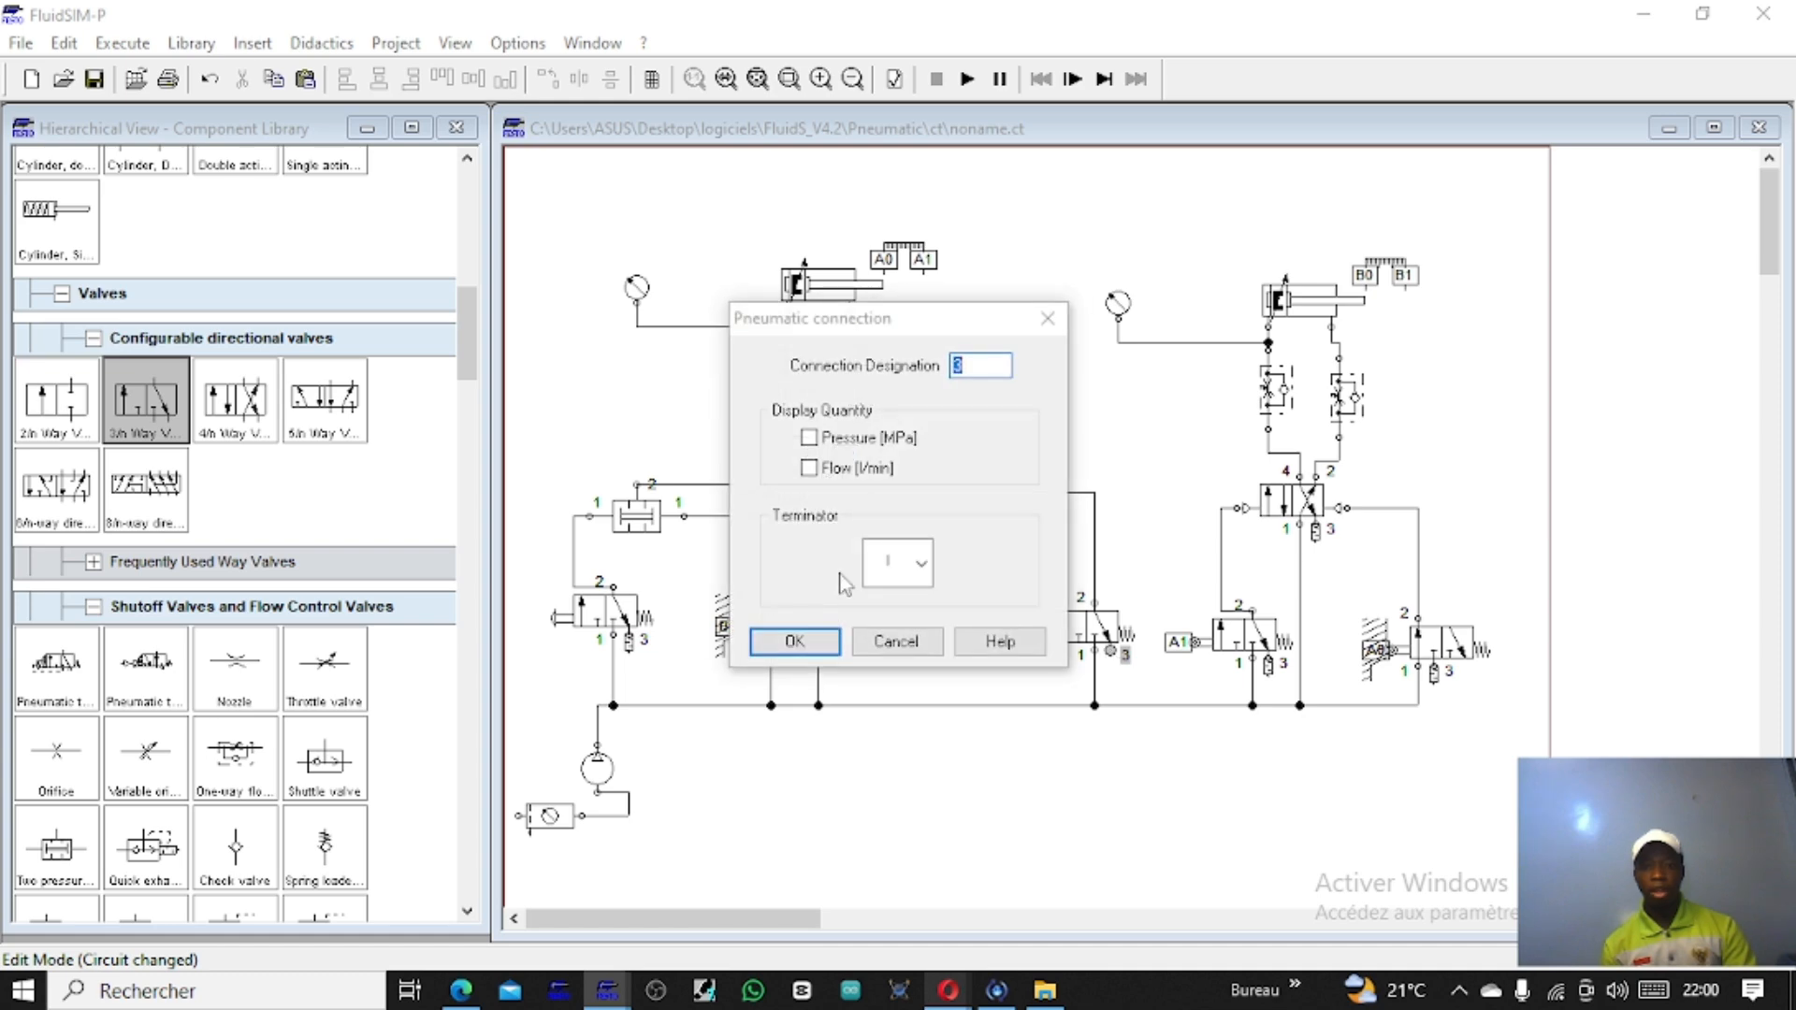
click(893, 562)
click(885, 784)
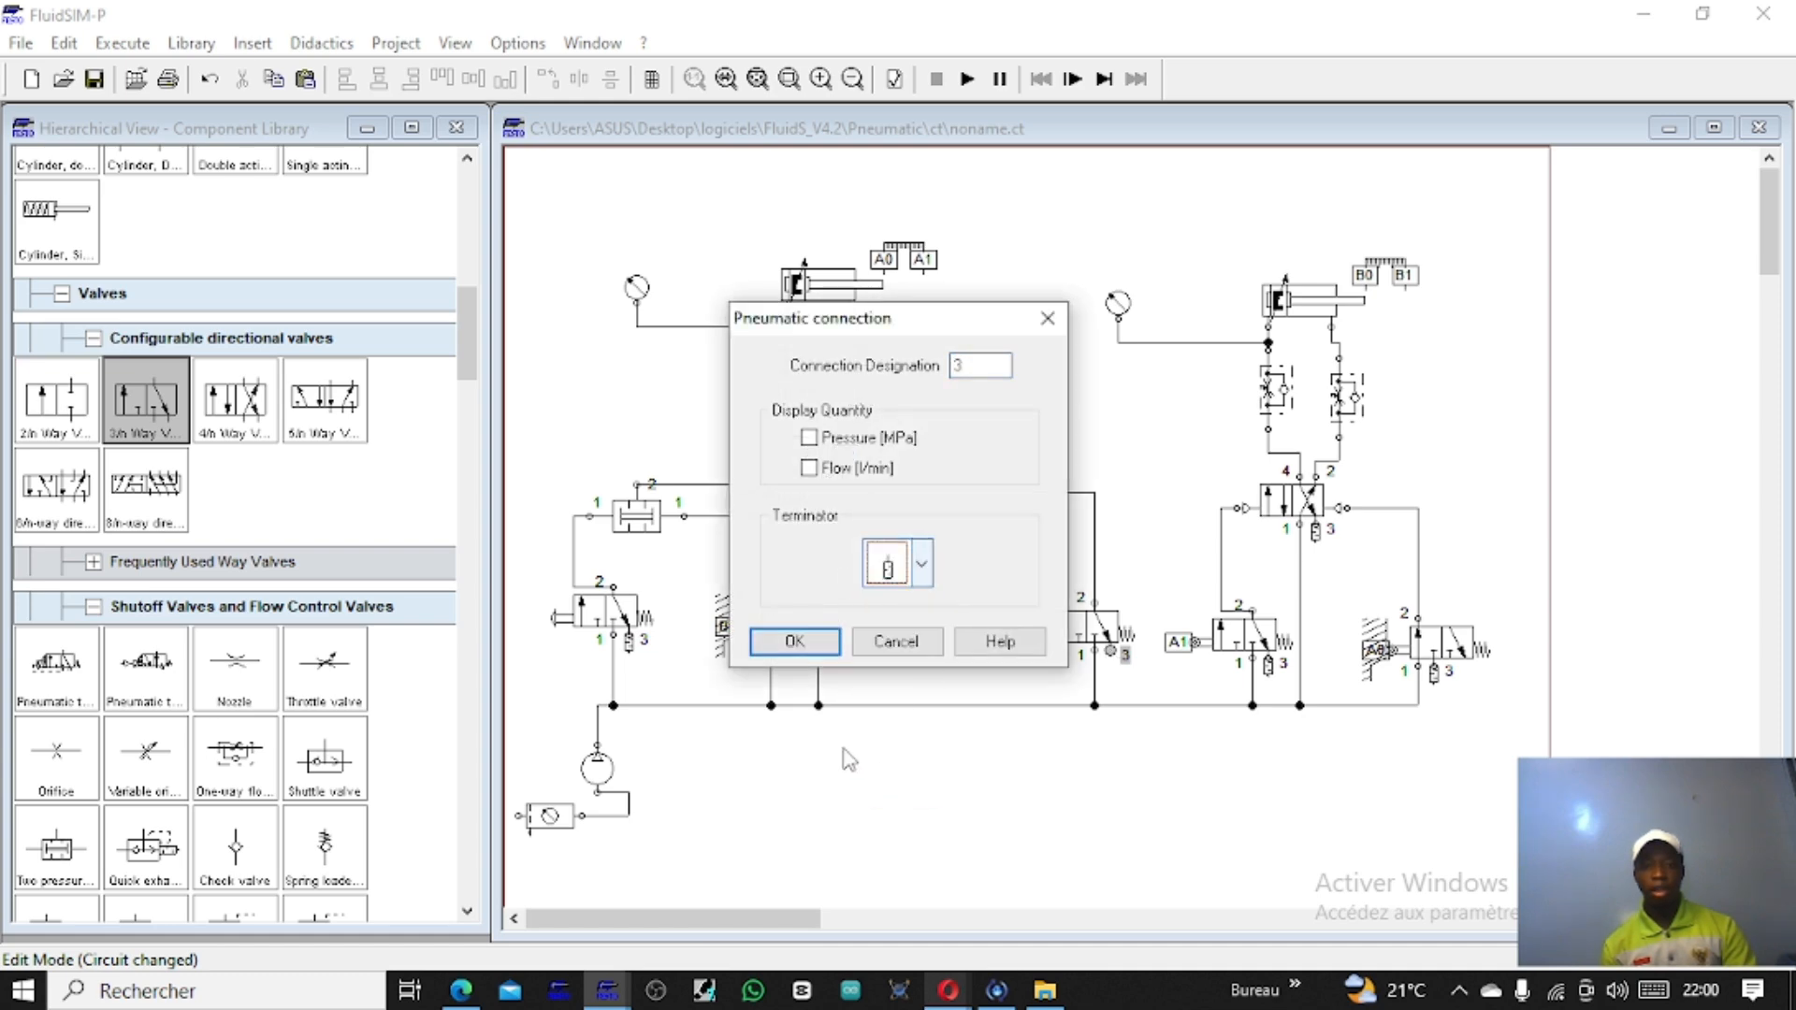
click(780, 643)
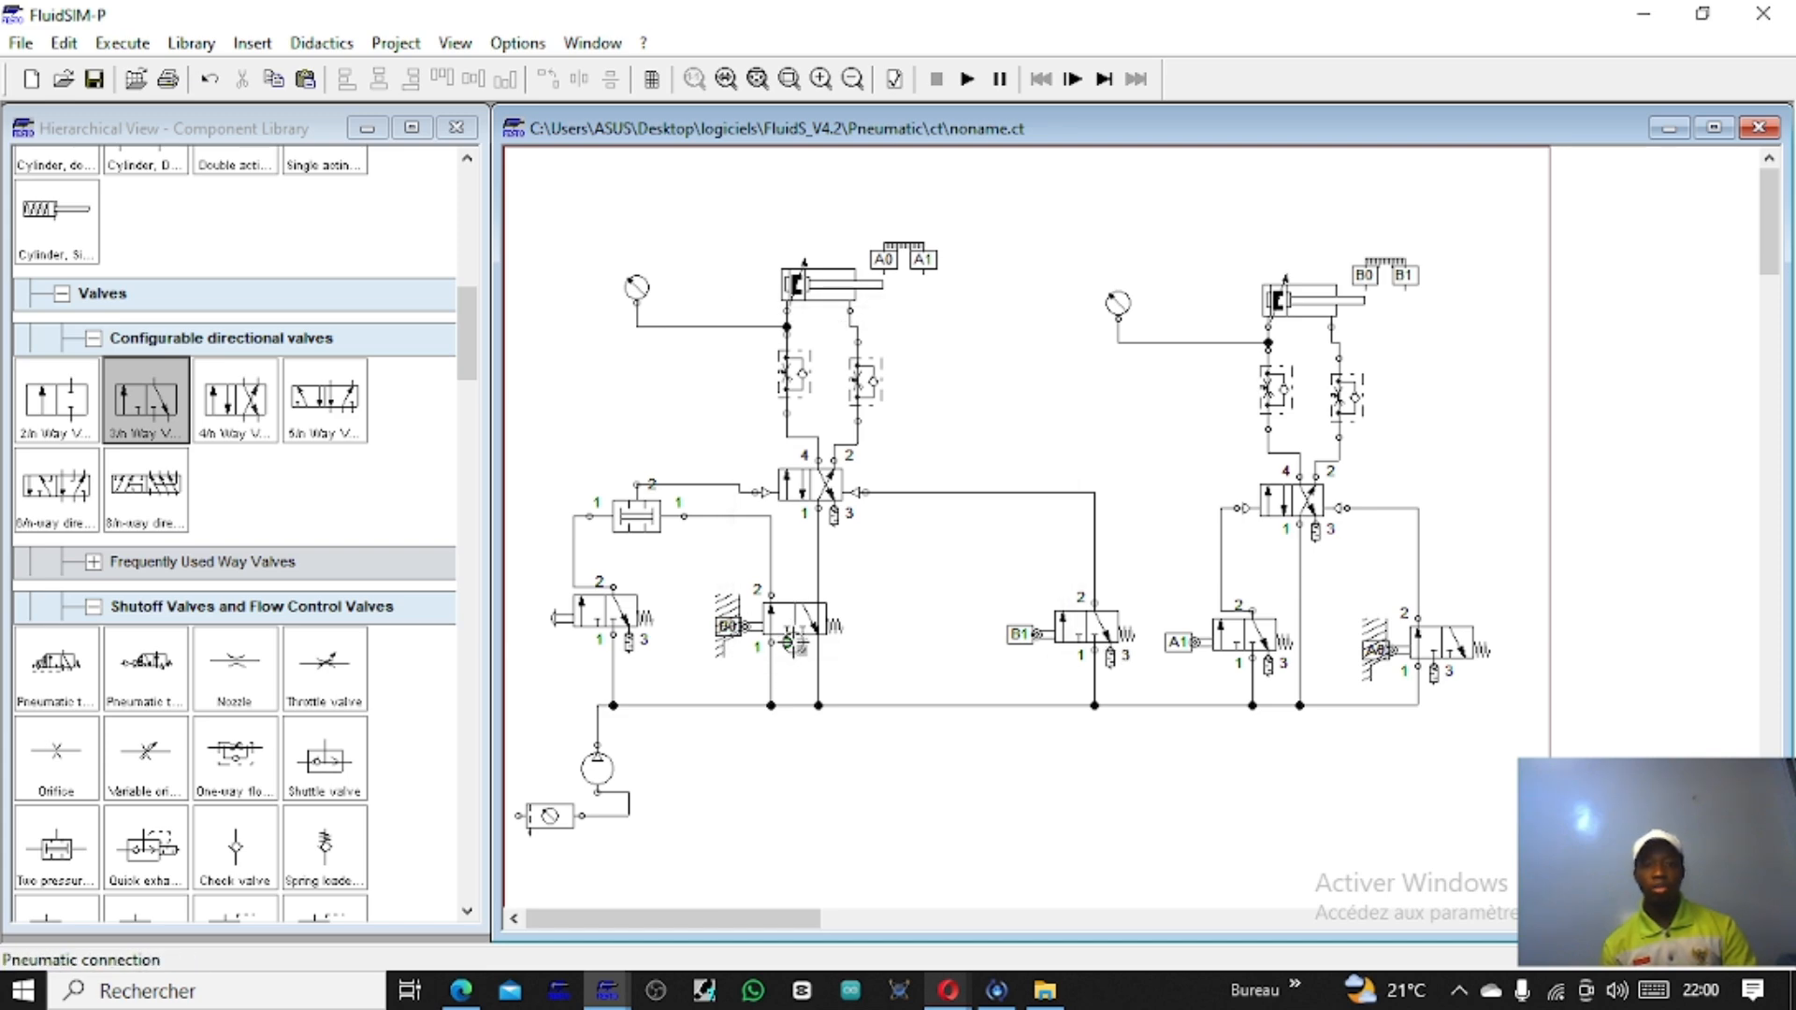
double_click(801, 646)
click(921, 562)
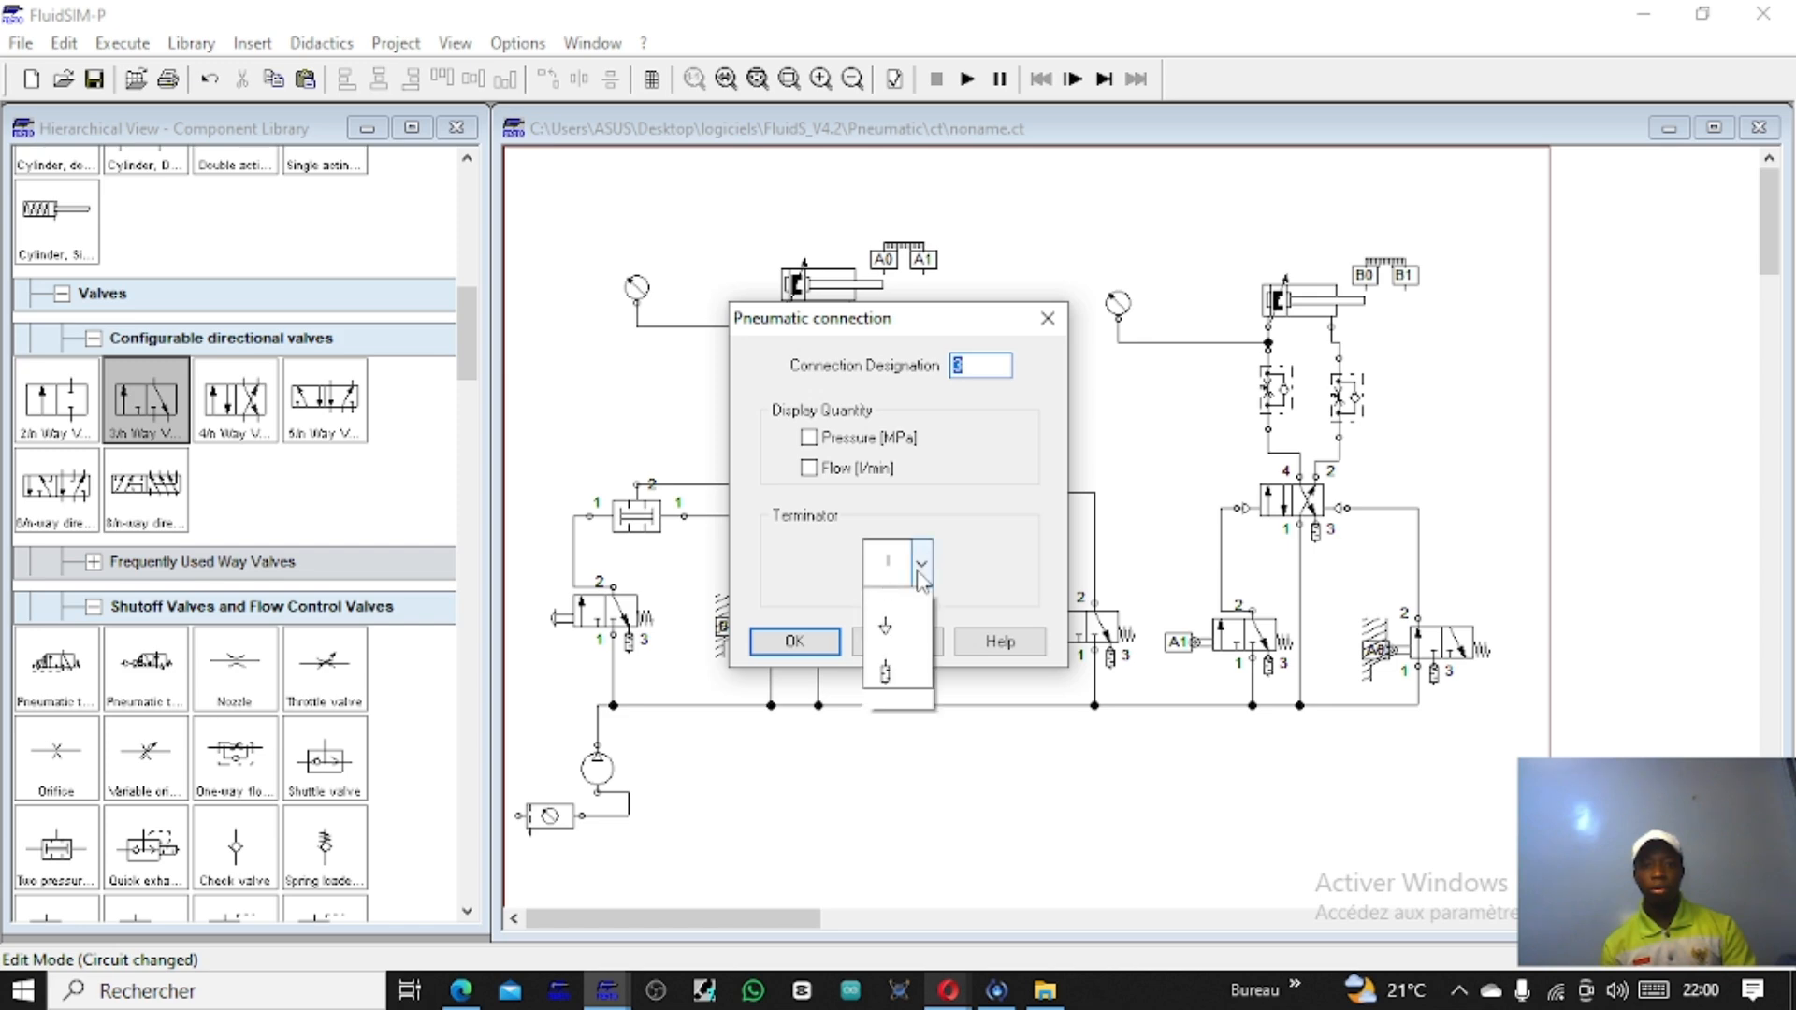
click(887, 784)
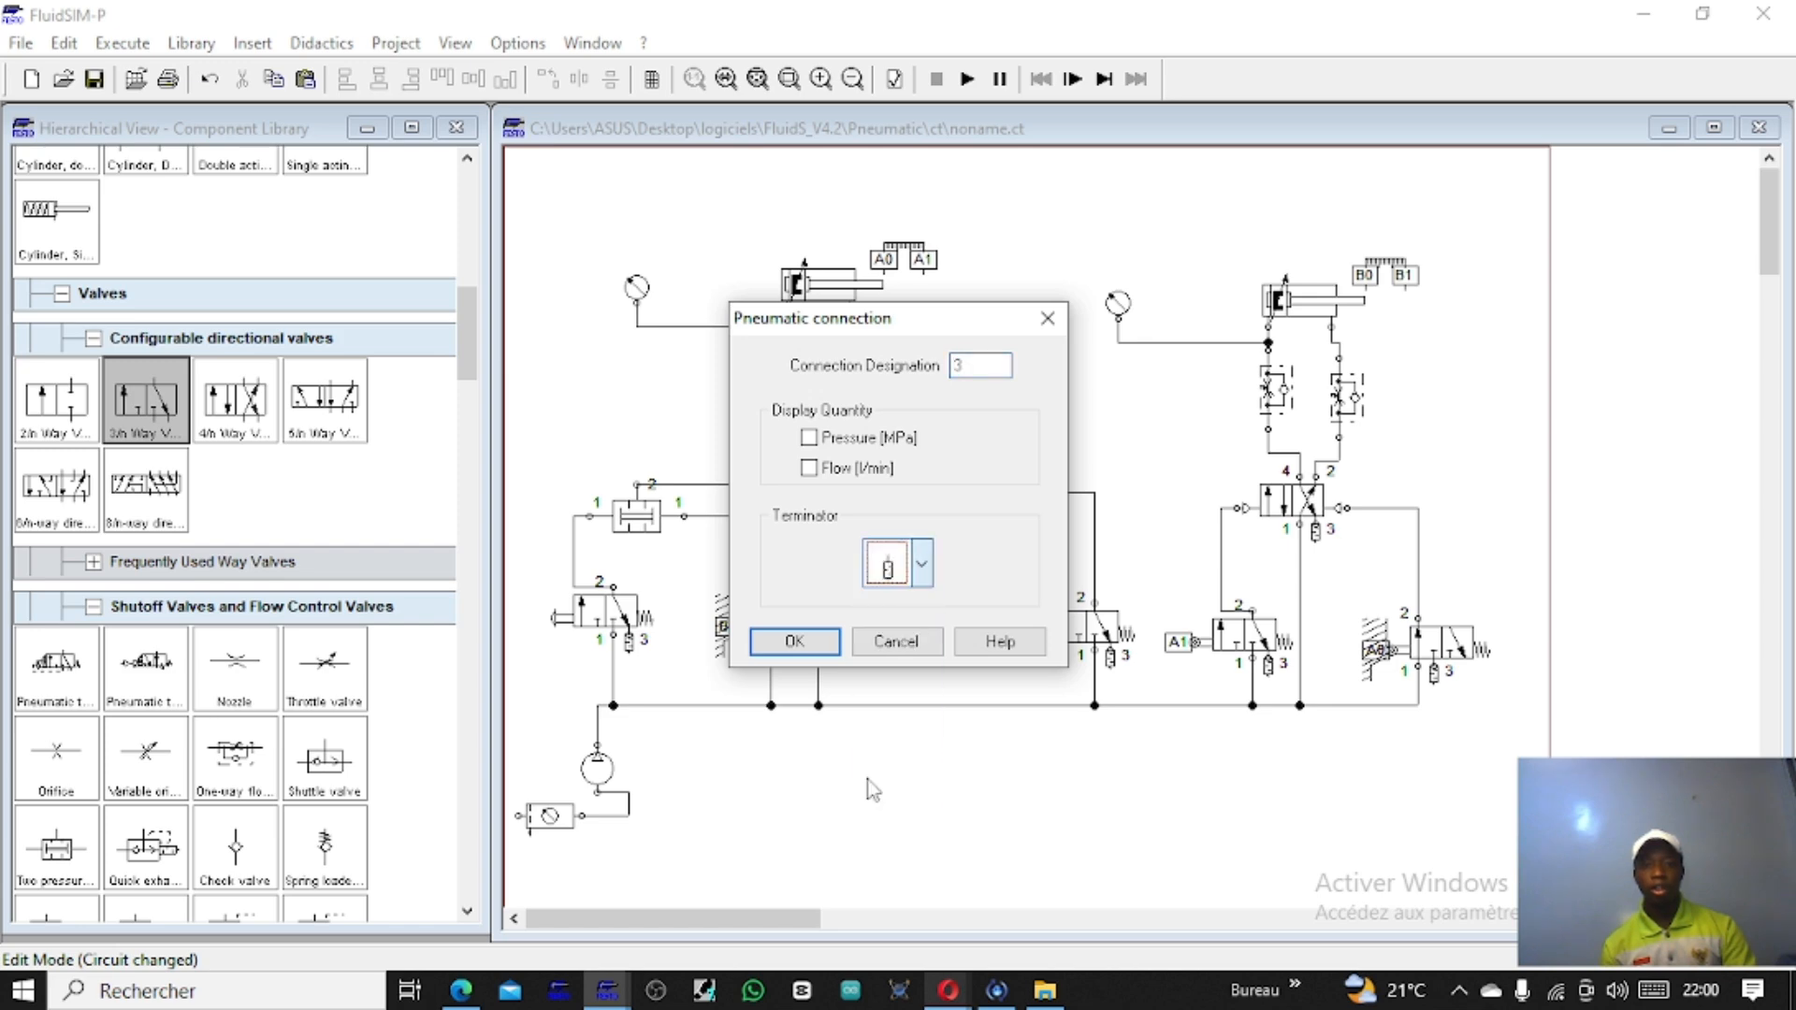
click(794, 642)
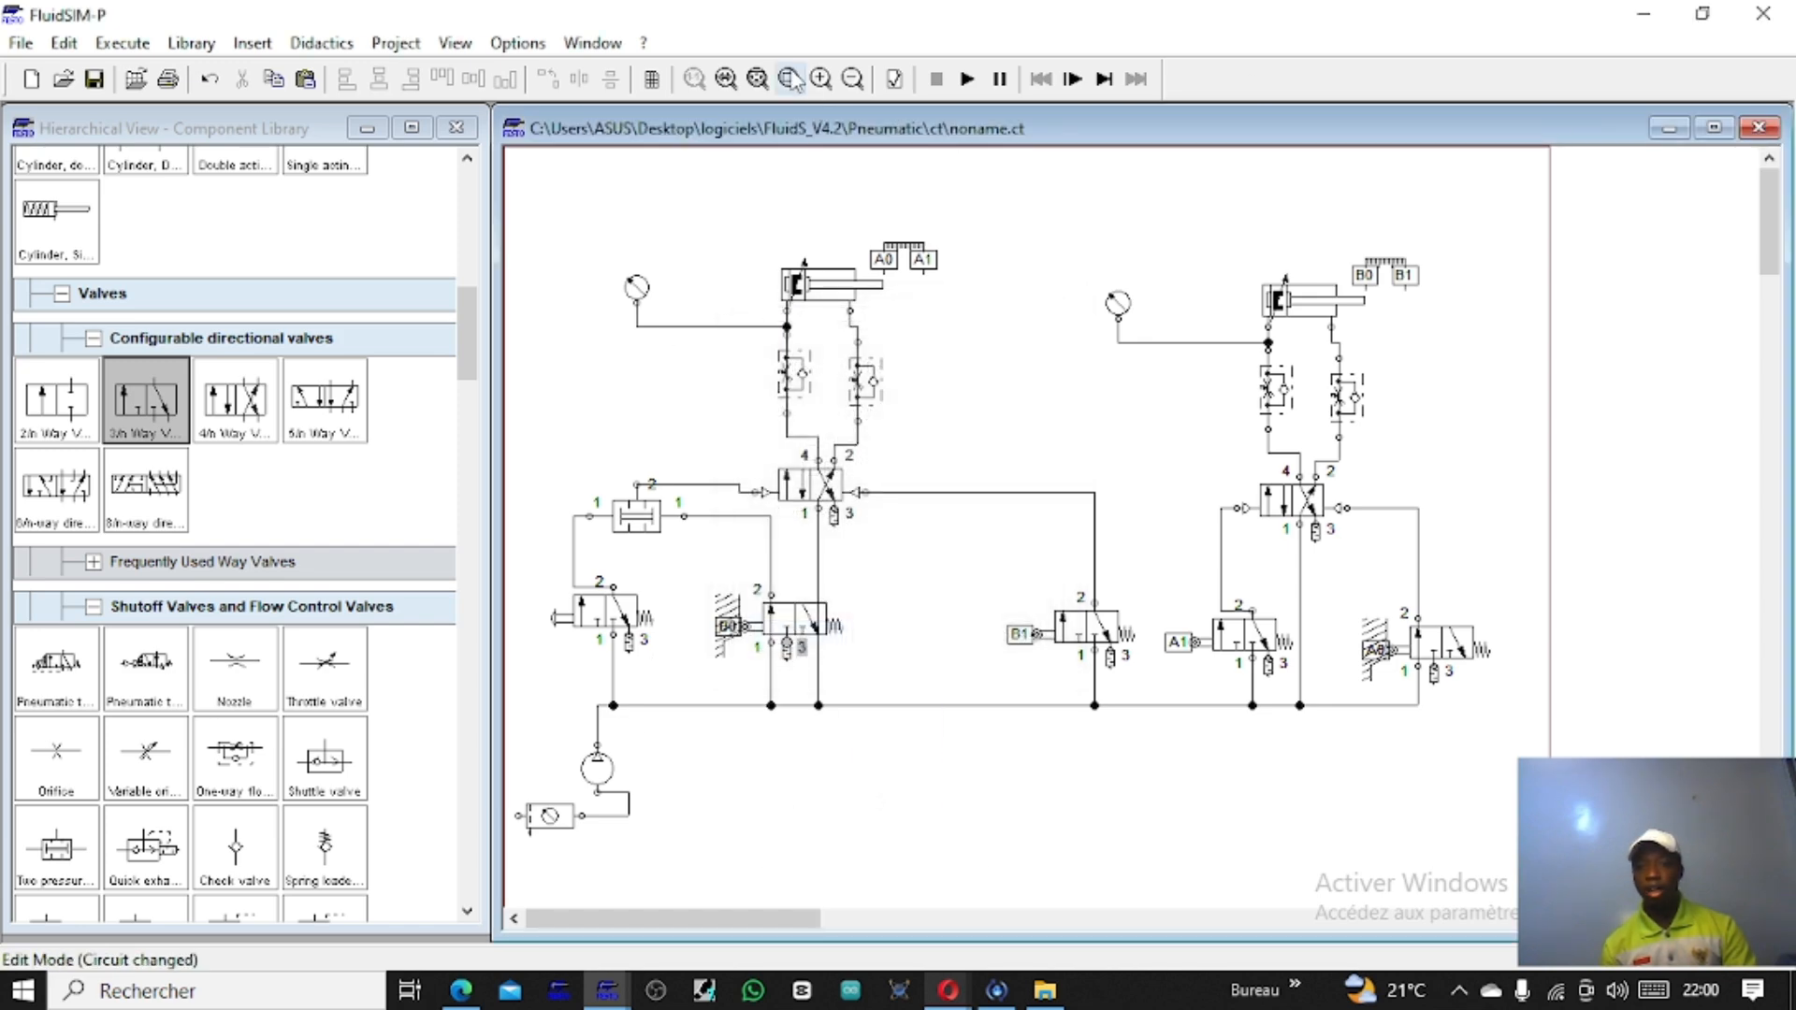
Step: Simulate the silenced circuit with open connections accepted and actuate the manually operated 3/n way valve
click(967, 79)
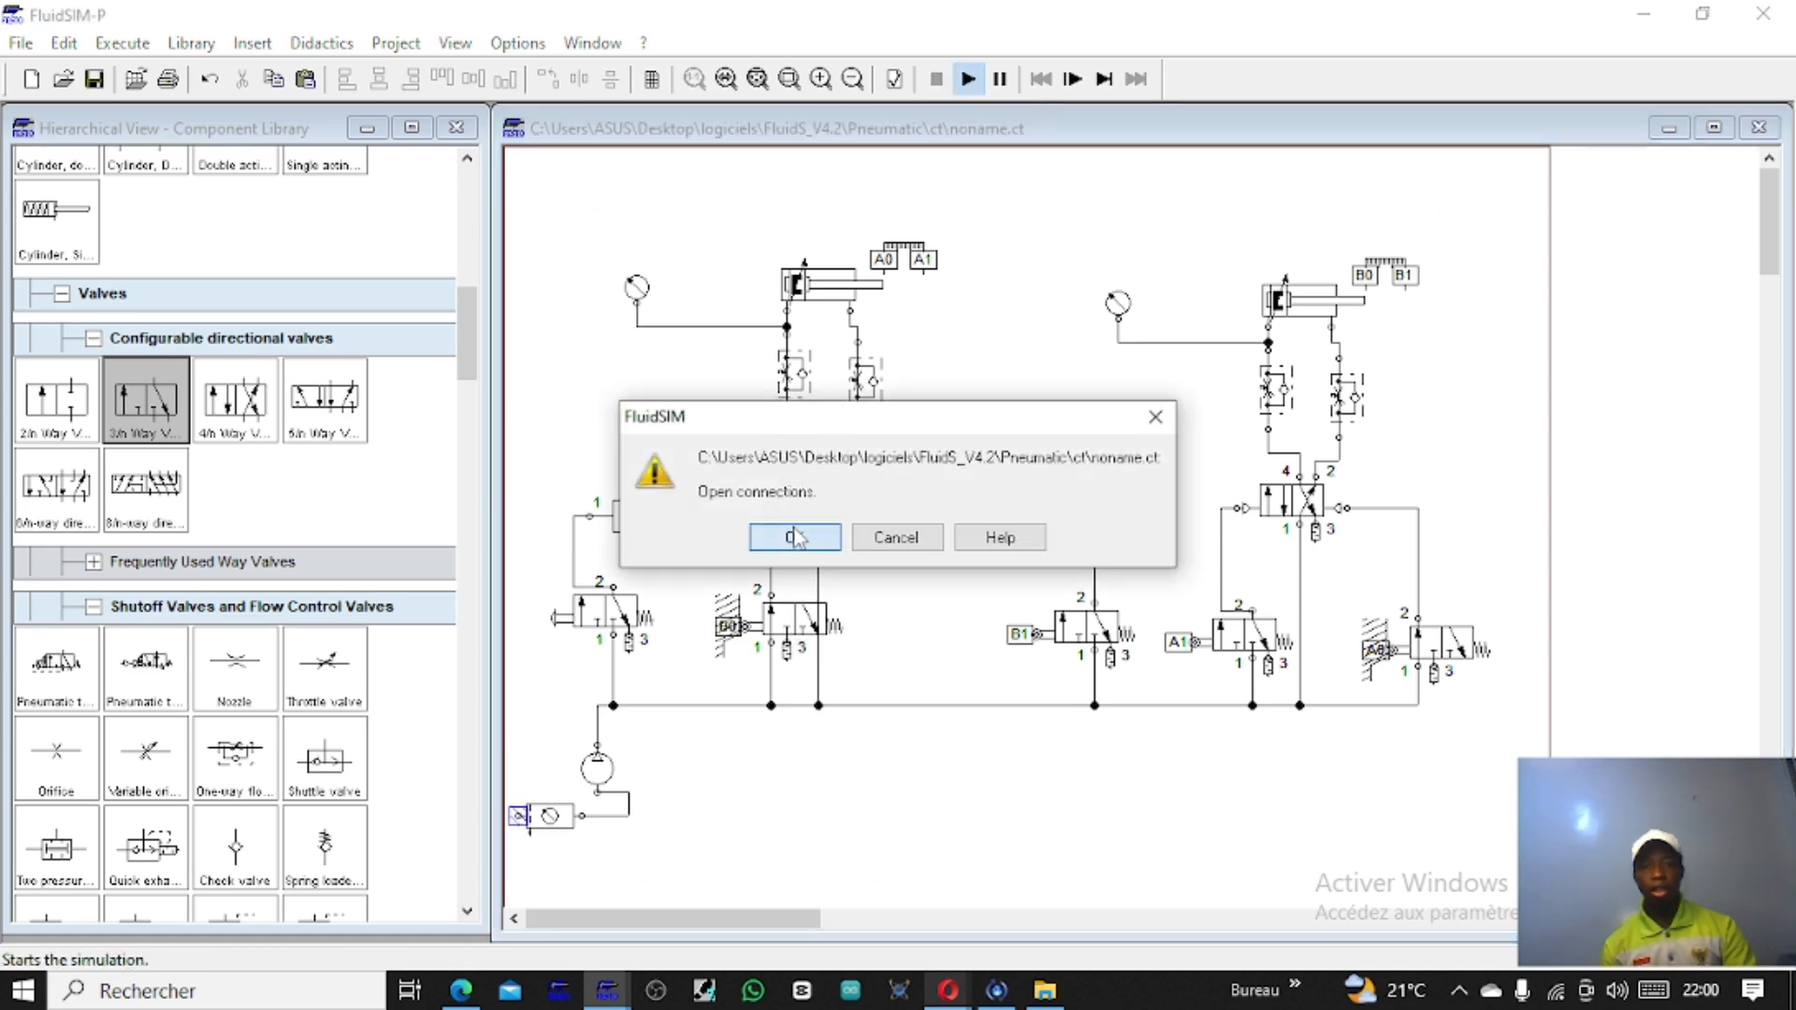
click(806, 541)
click(794, 545)
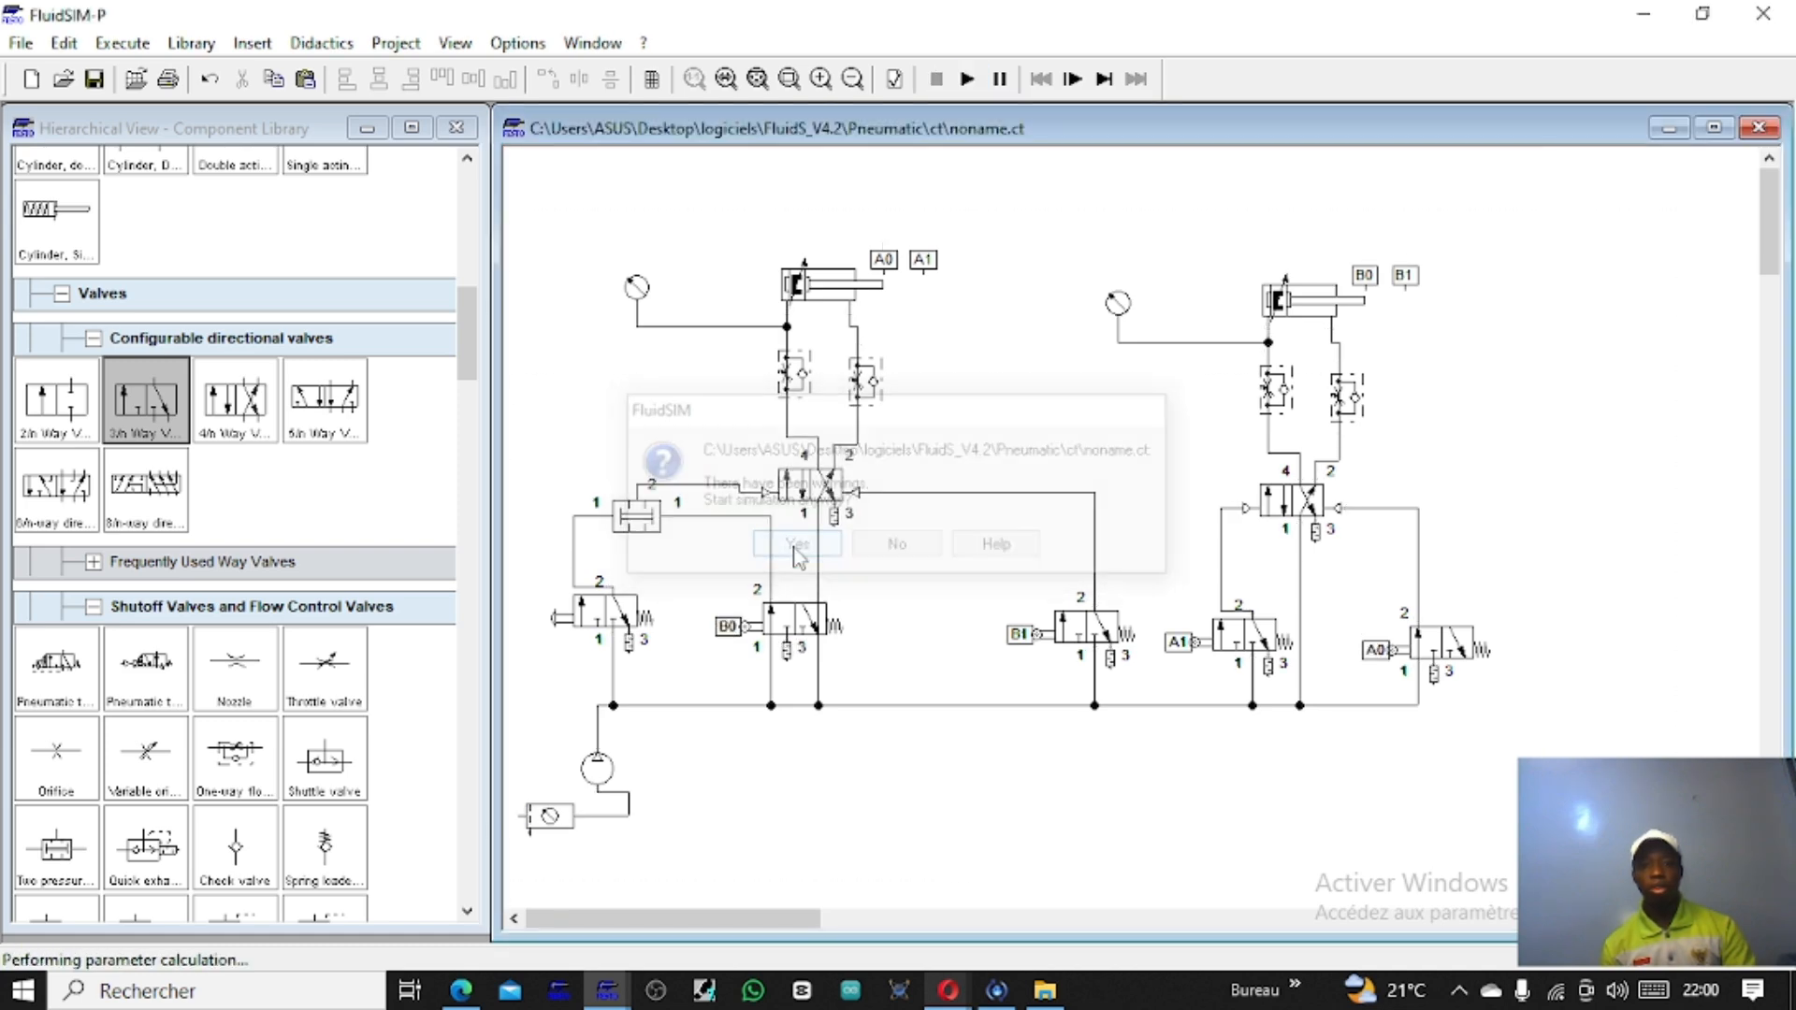
click(587, 608)
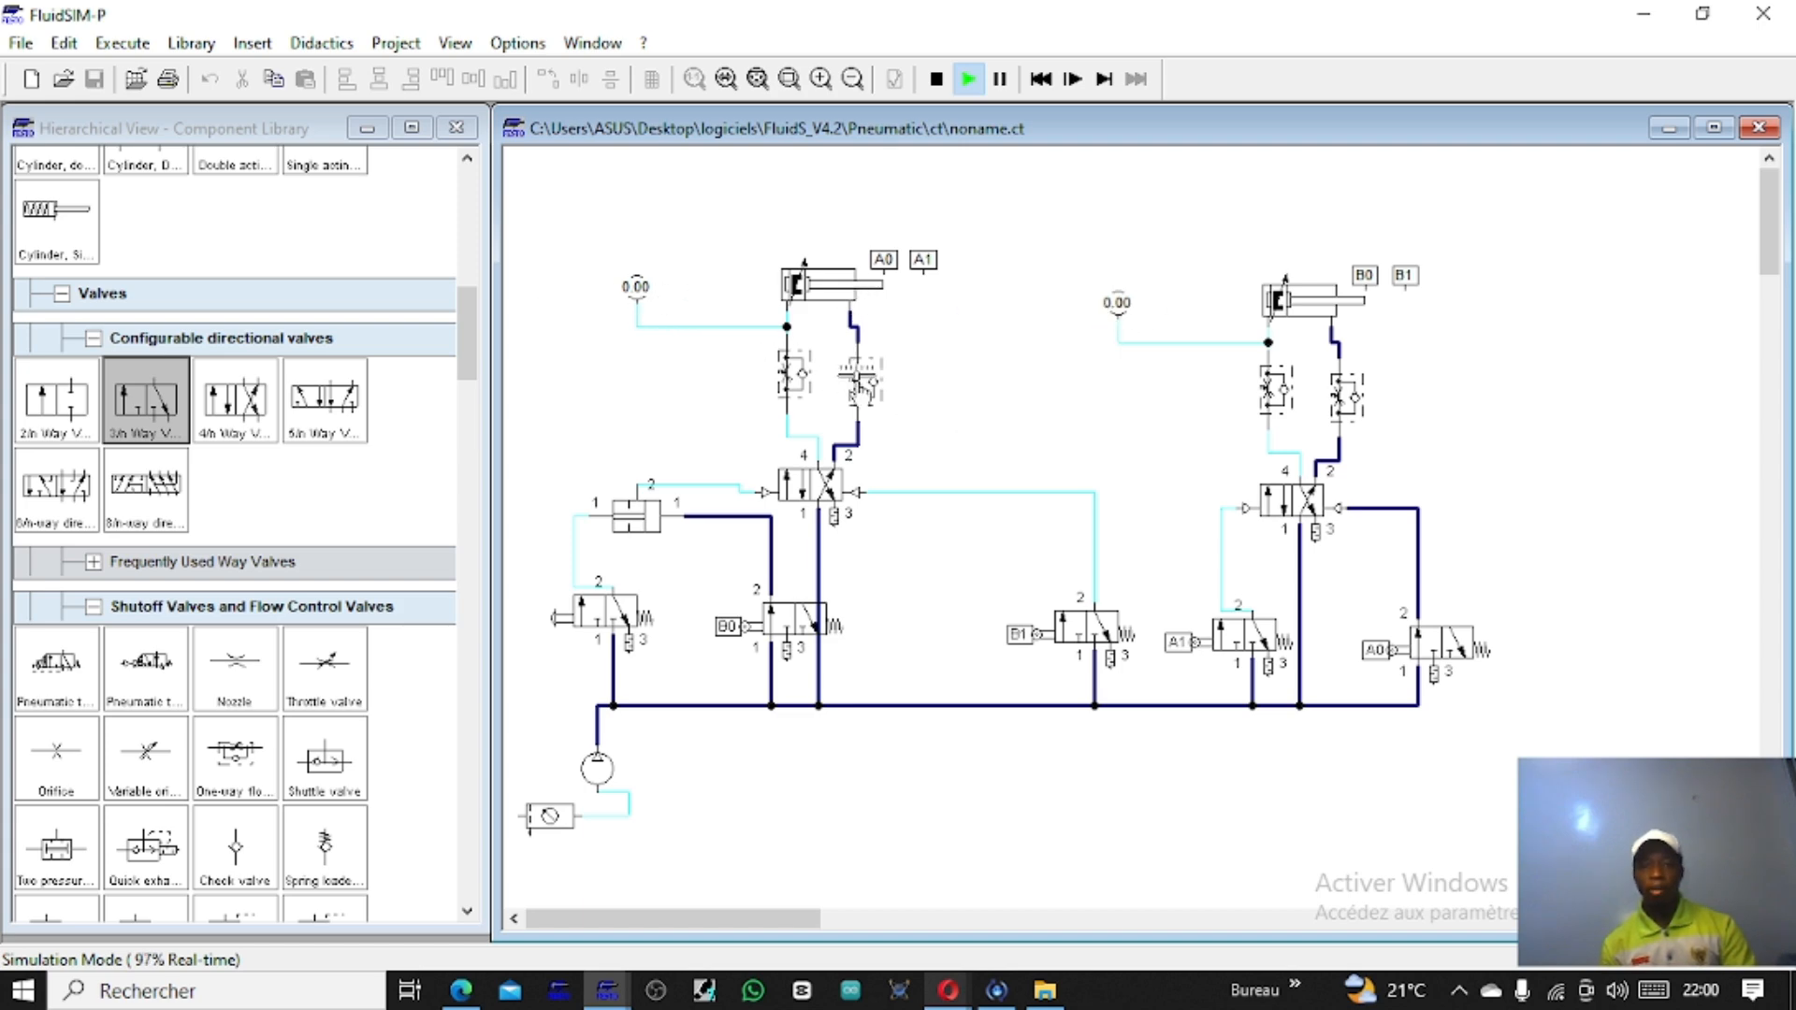
Step: Set cylinder A's rod-side one-way flow control valve to an opening level of 11.01 % and actuate the manual 3/n way valve
double_click(863, 382)
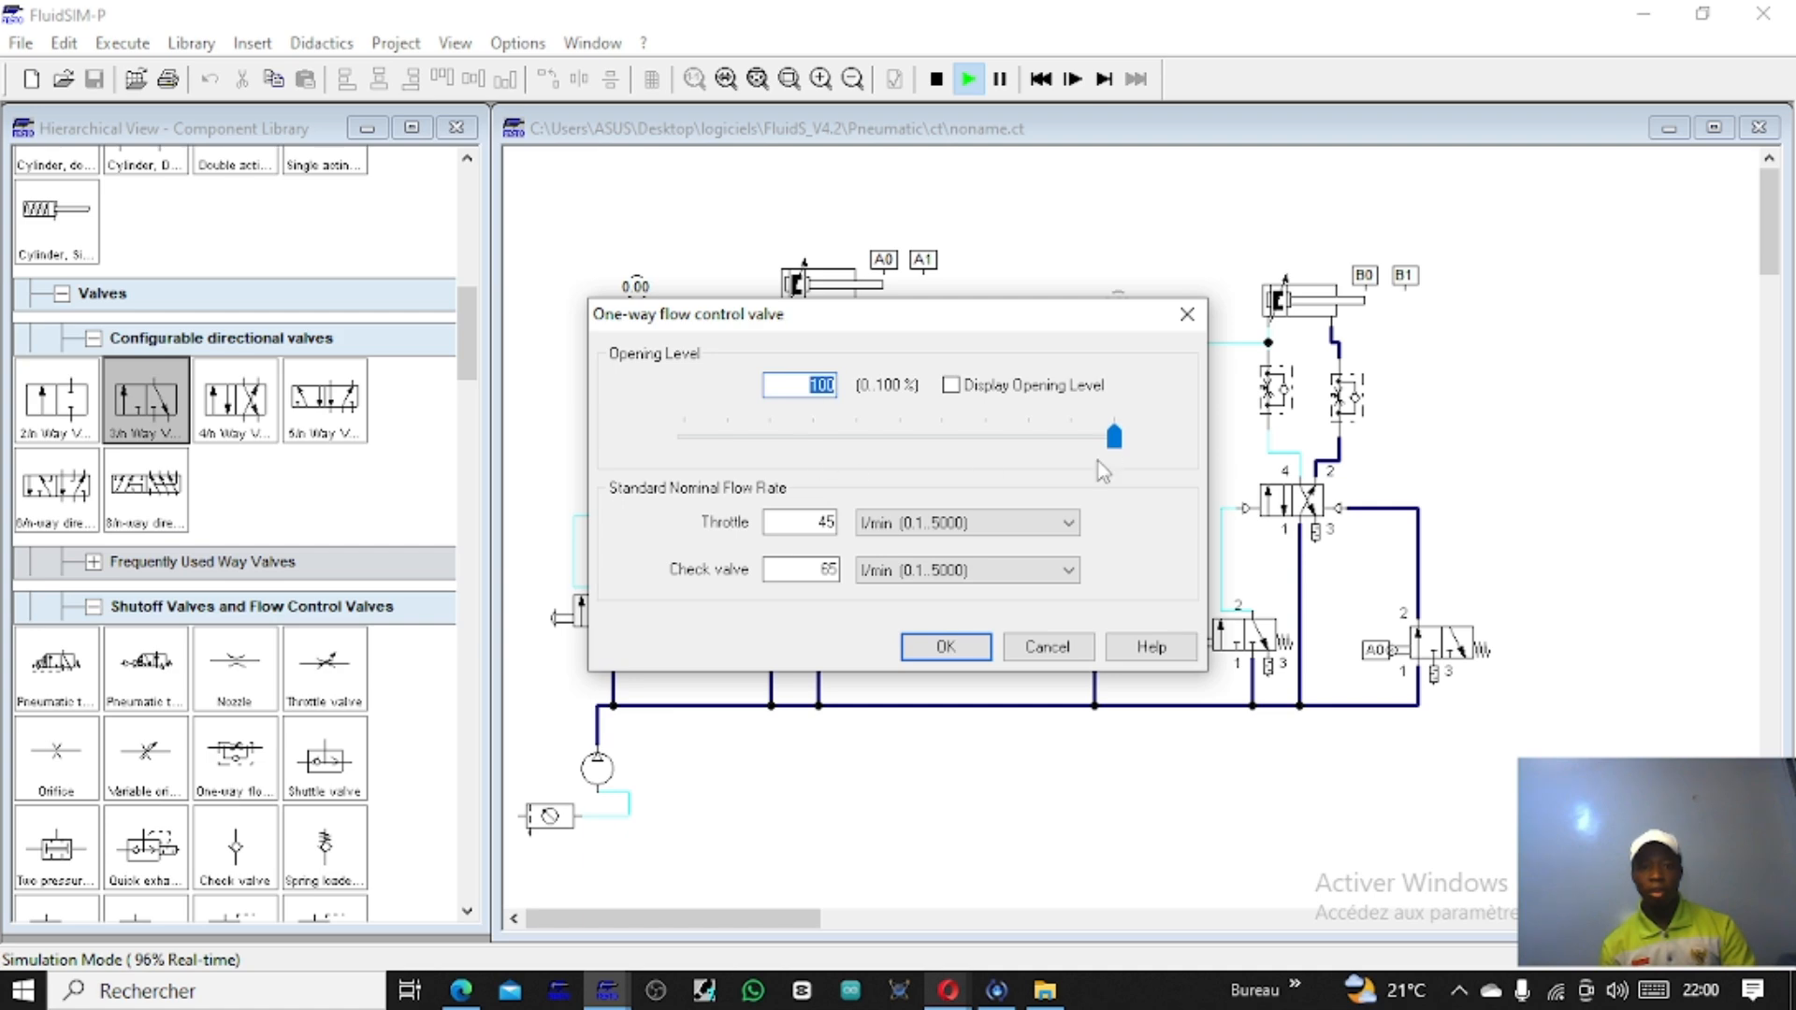
drag(1111, 446, 687, 421)
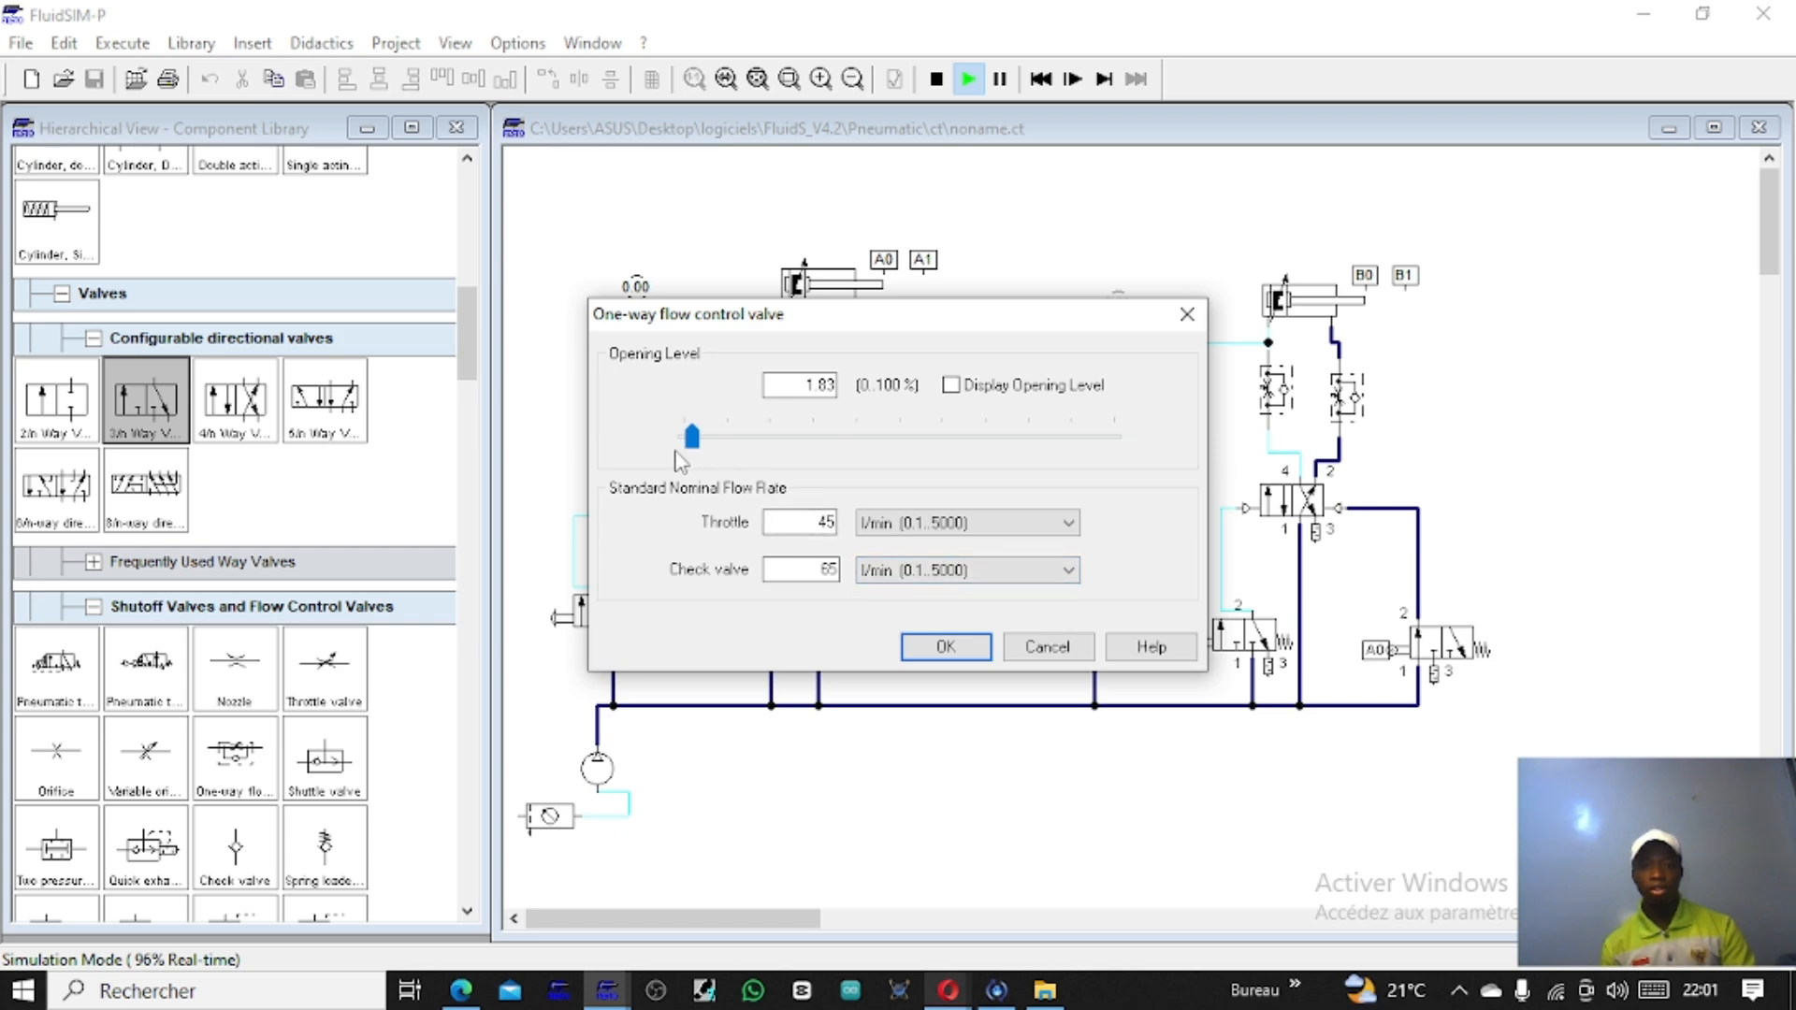
drag(688, 439, 727, 439)
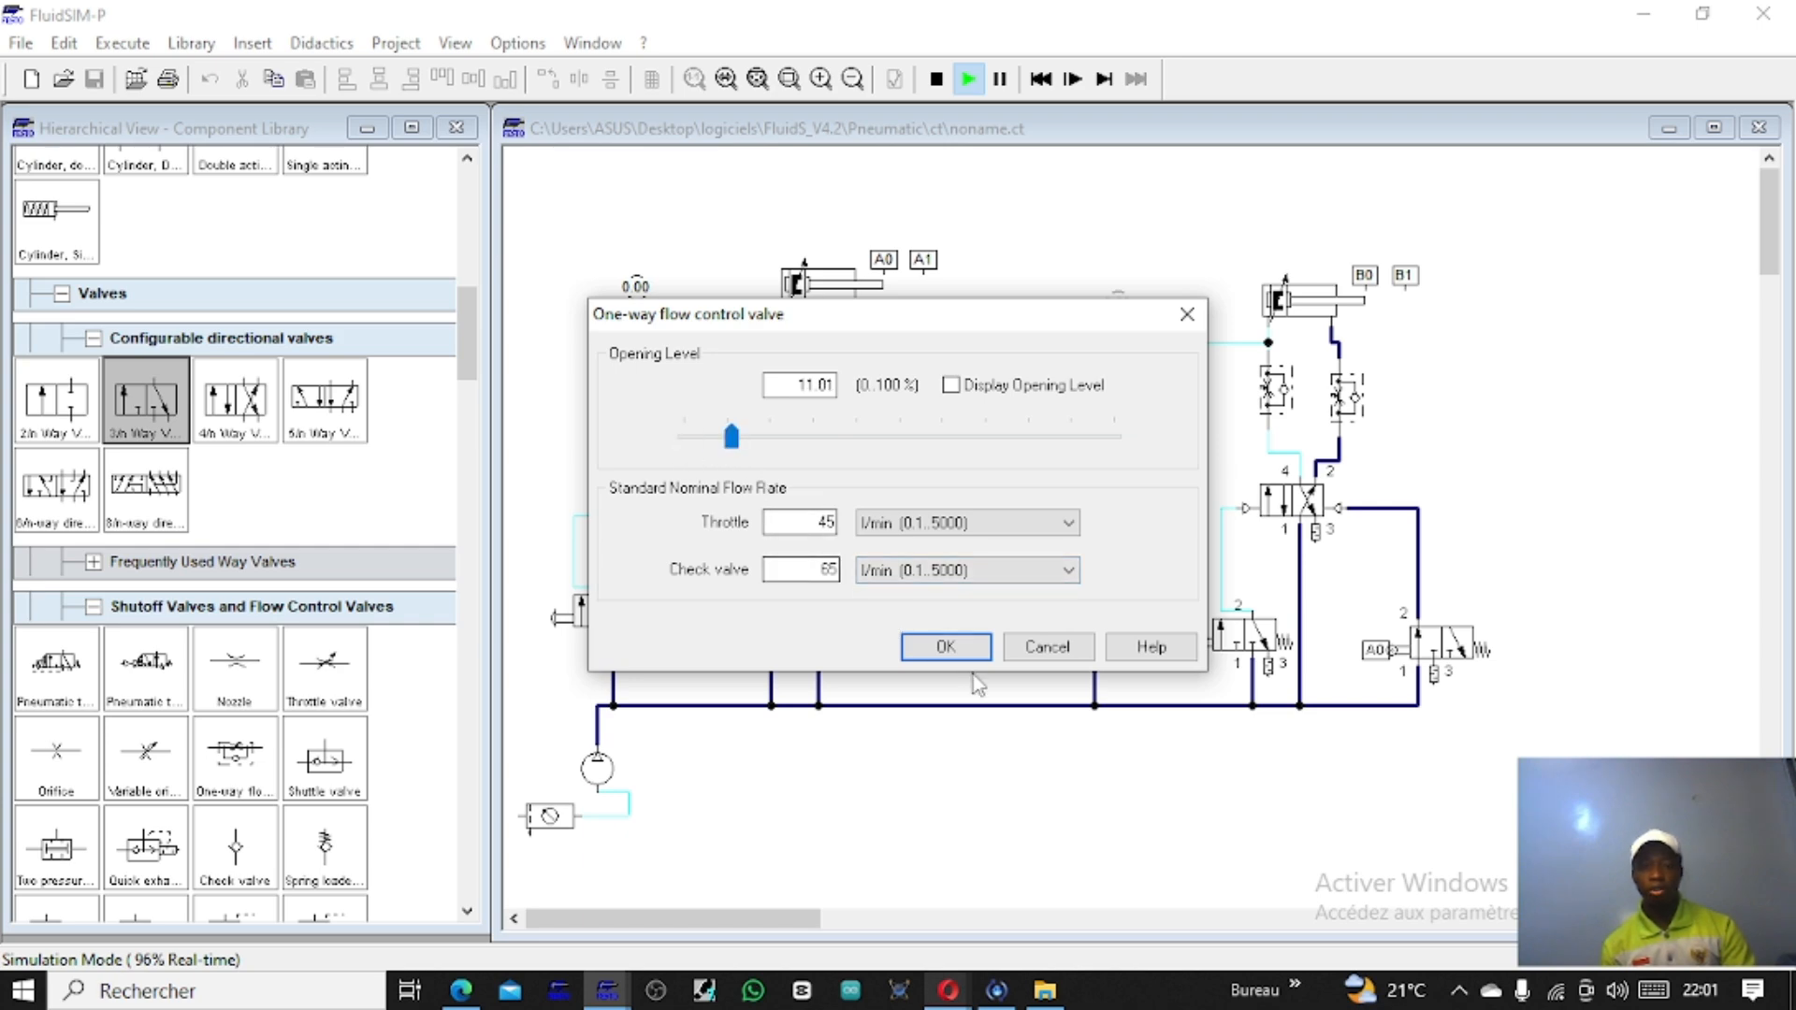
click(946, 650)
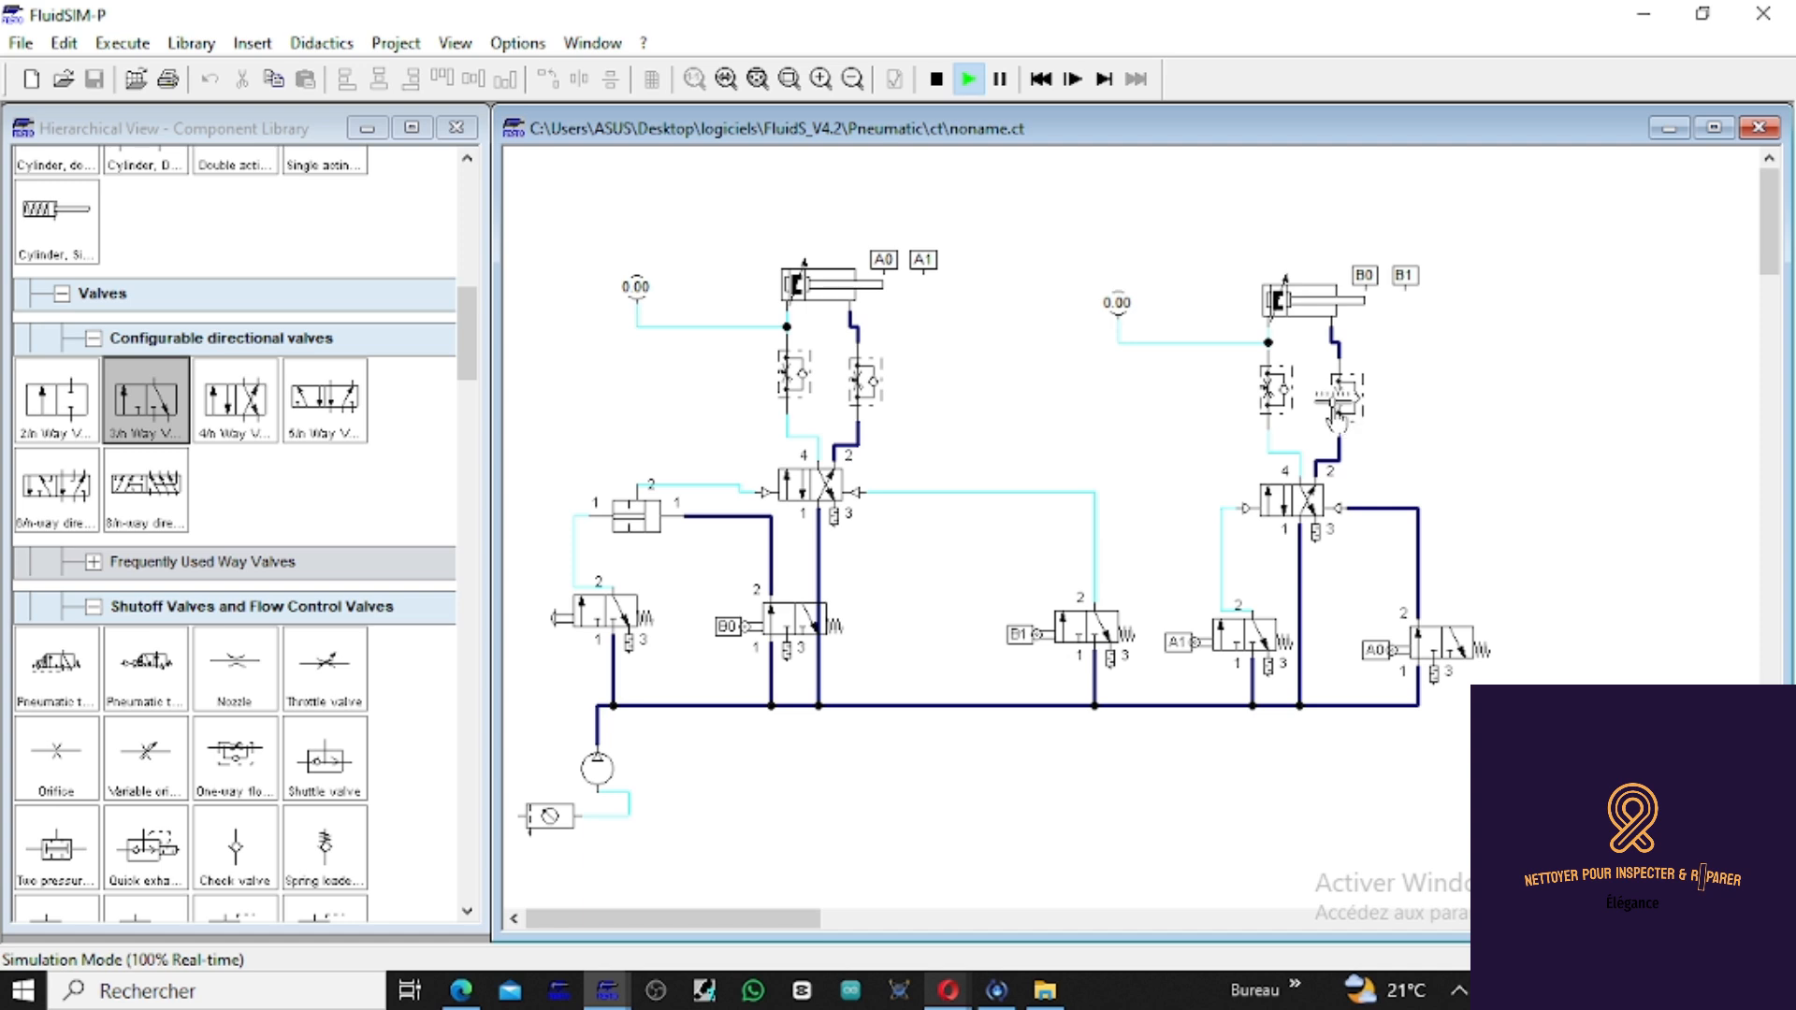
click(569, 608)
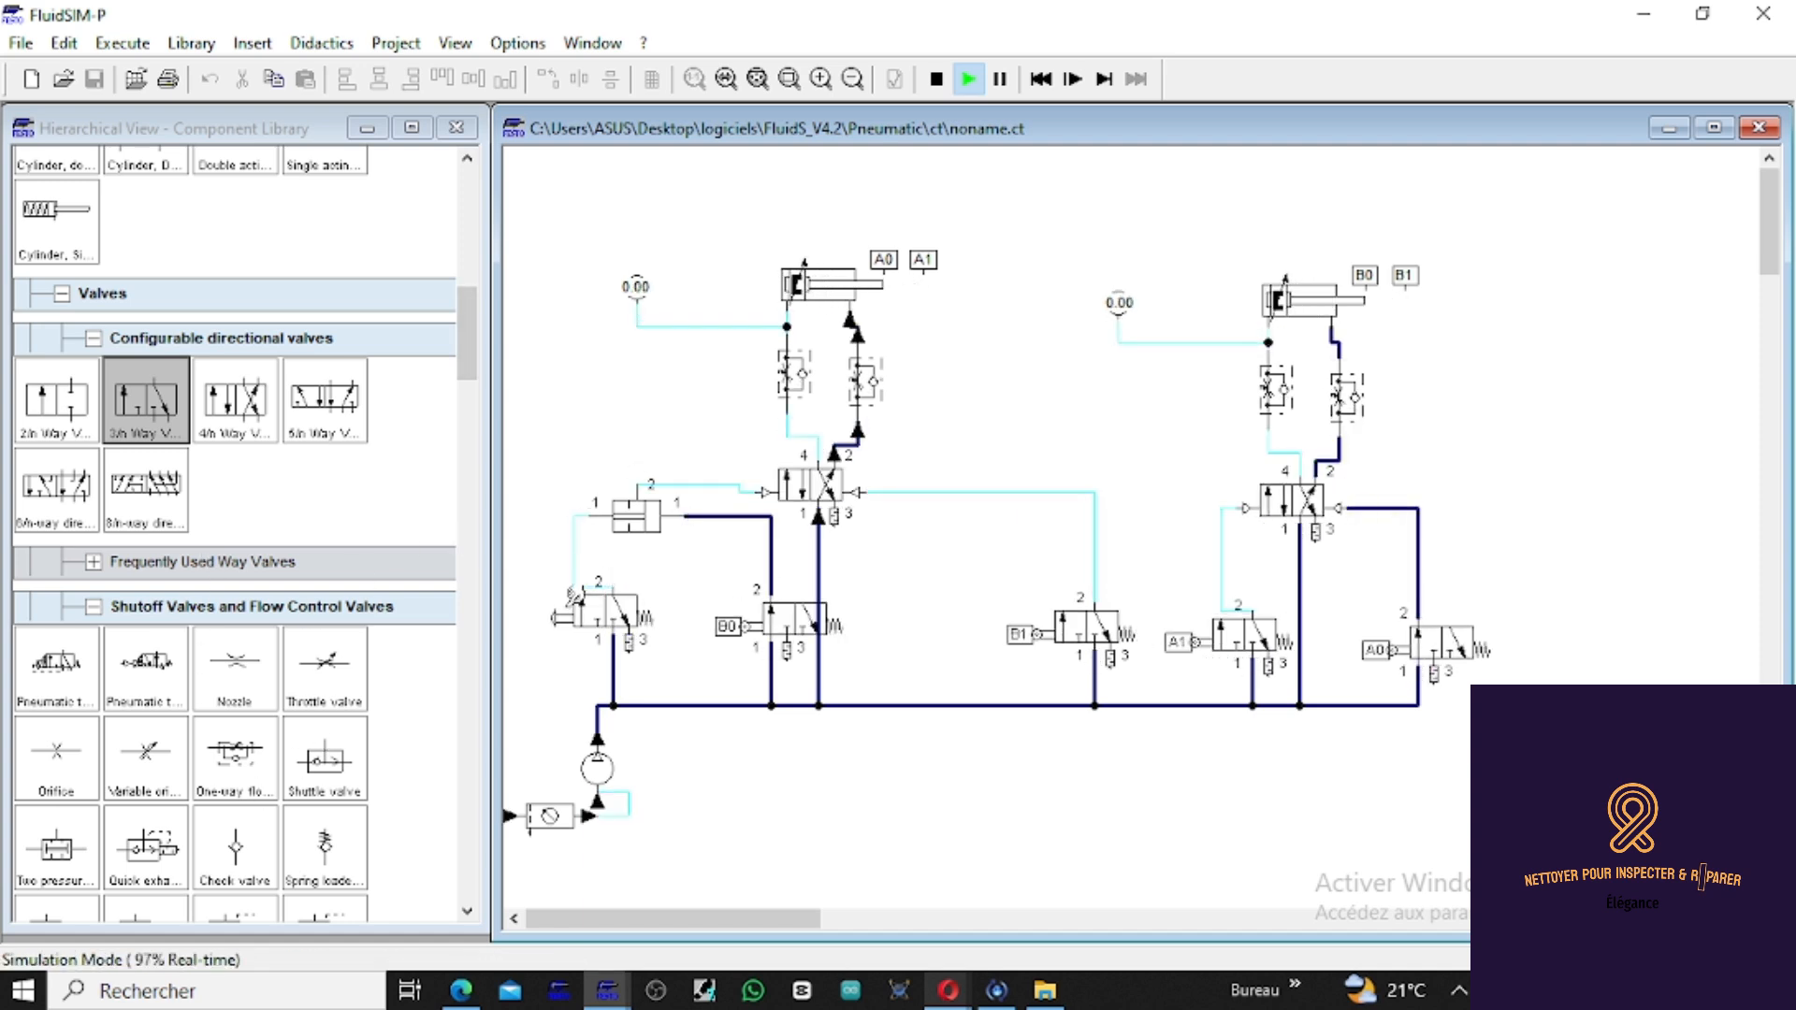
Step: Reduce the opening level of cylinder A's rod-side one-way flow control valve further, close to fully closed
double_click(853, 387)
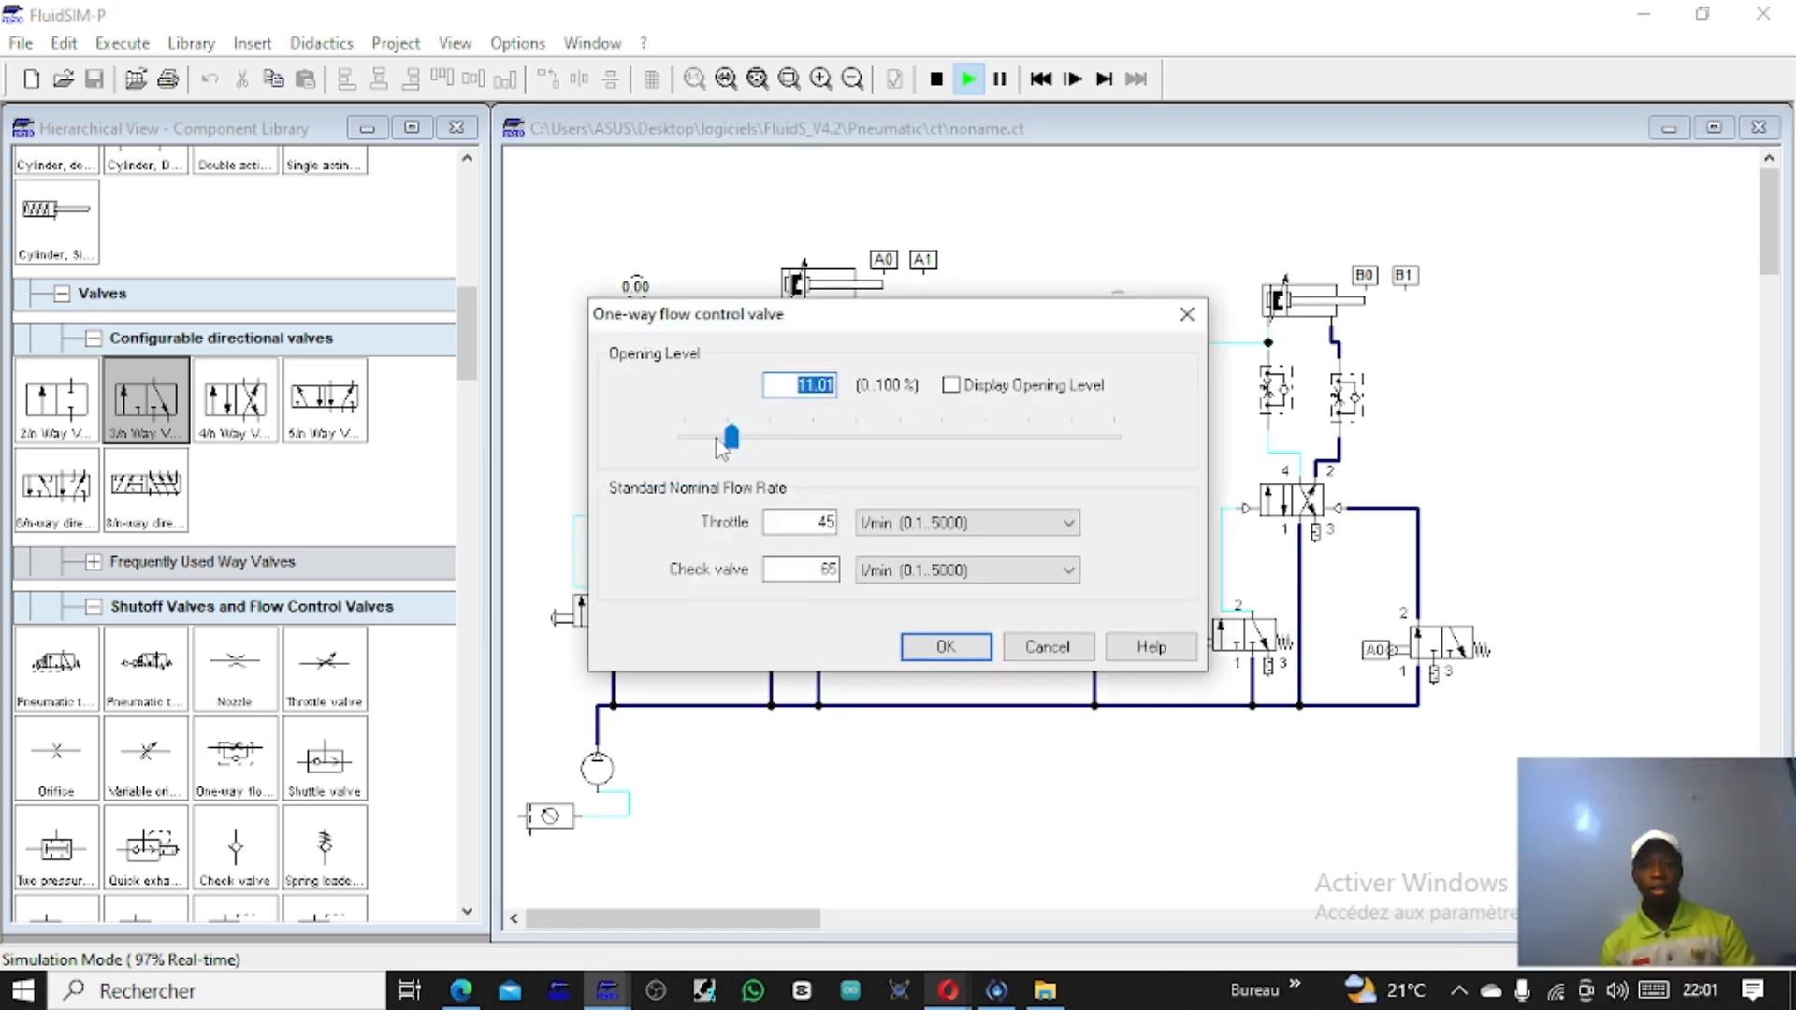
click(718, 442)
drag(689, 441, 692, 449)
key(Return)
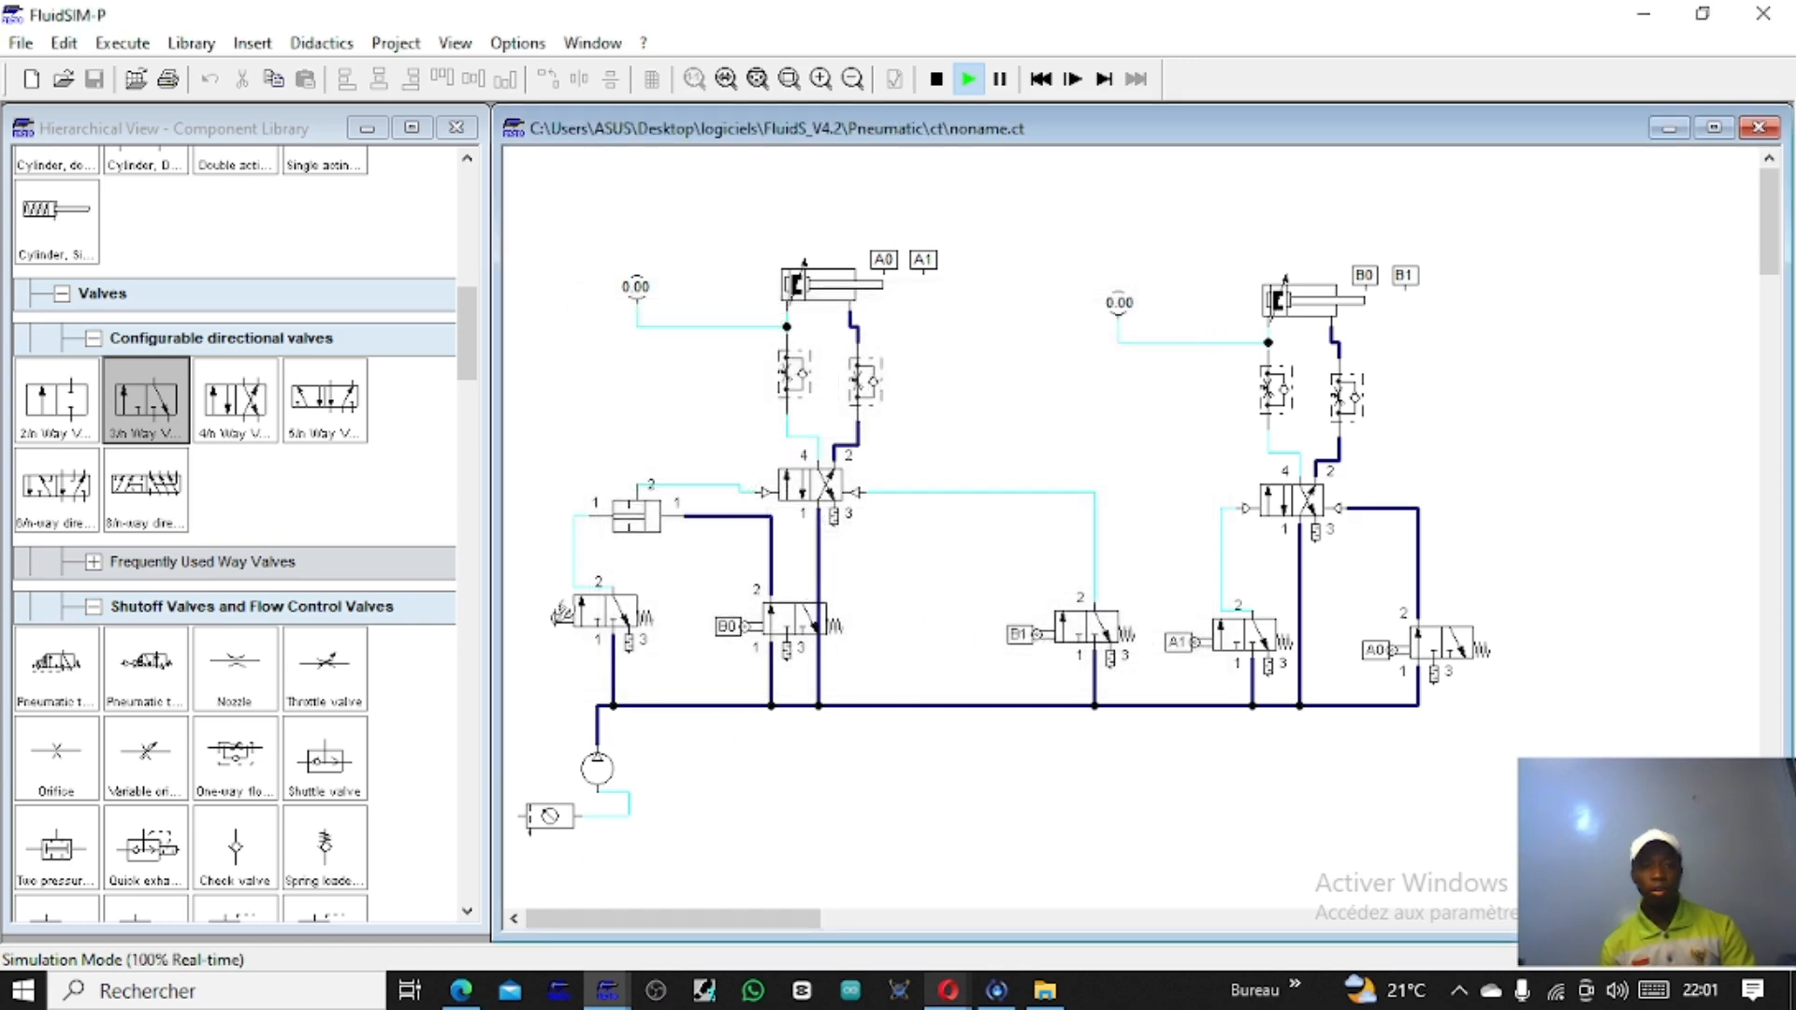